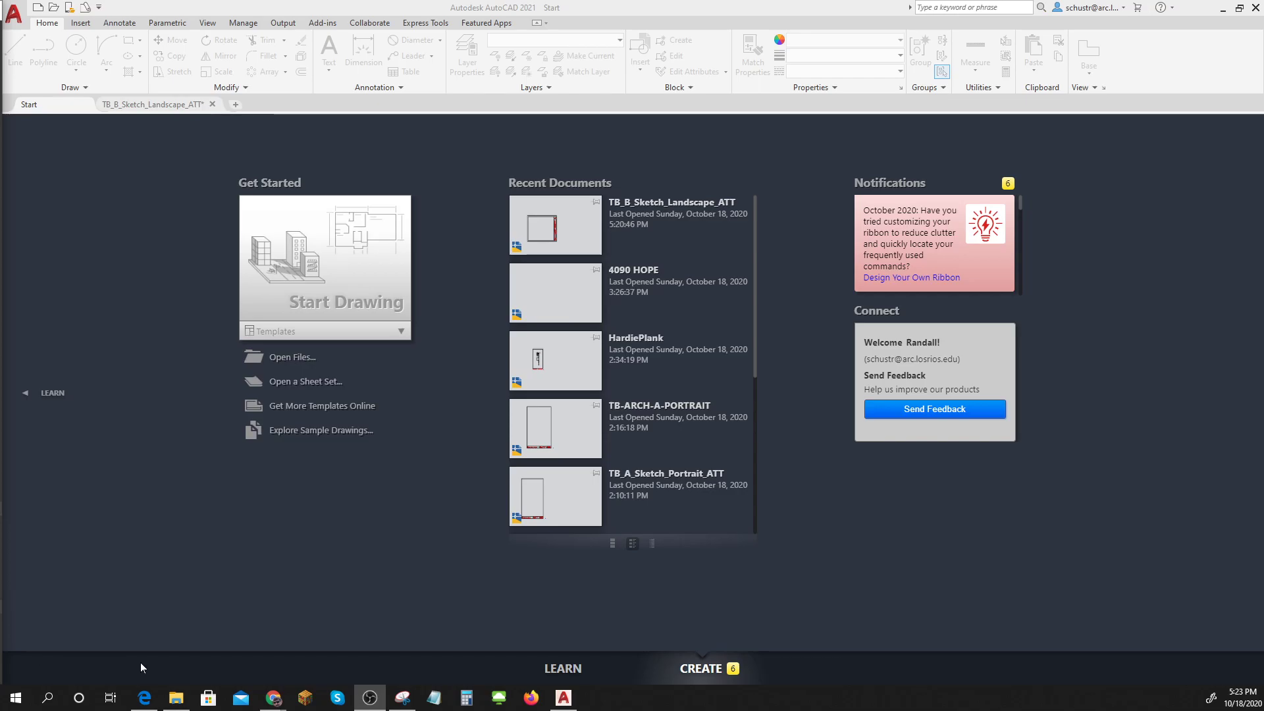
Open a new blank drawing (Drawing9) and switch off the background grid display
{"action": "left_click", "coordinate": [360, 275]}
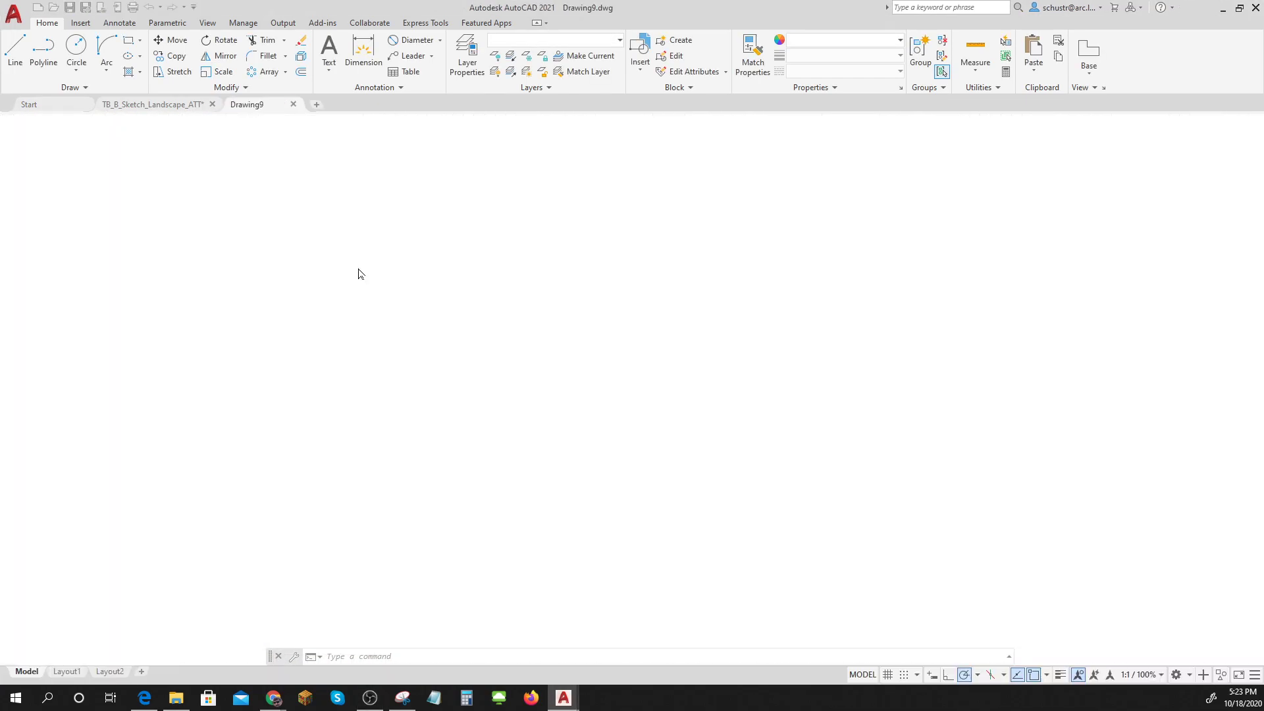
{"action": "left_click", "coordinate": [888, 676]}
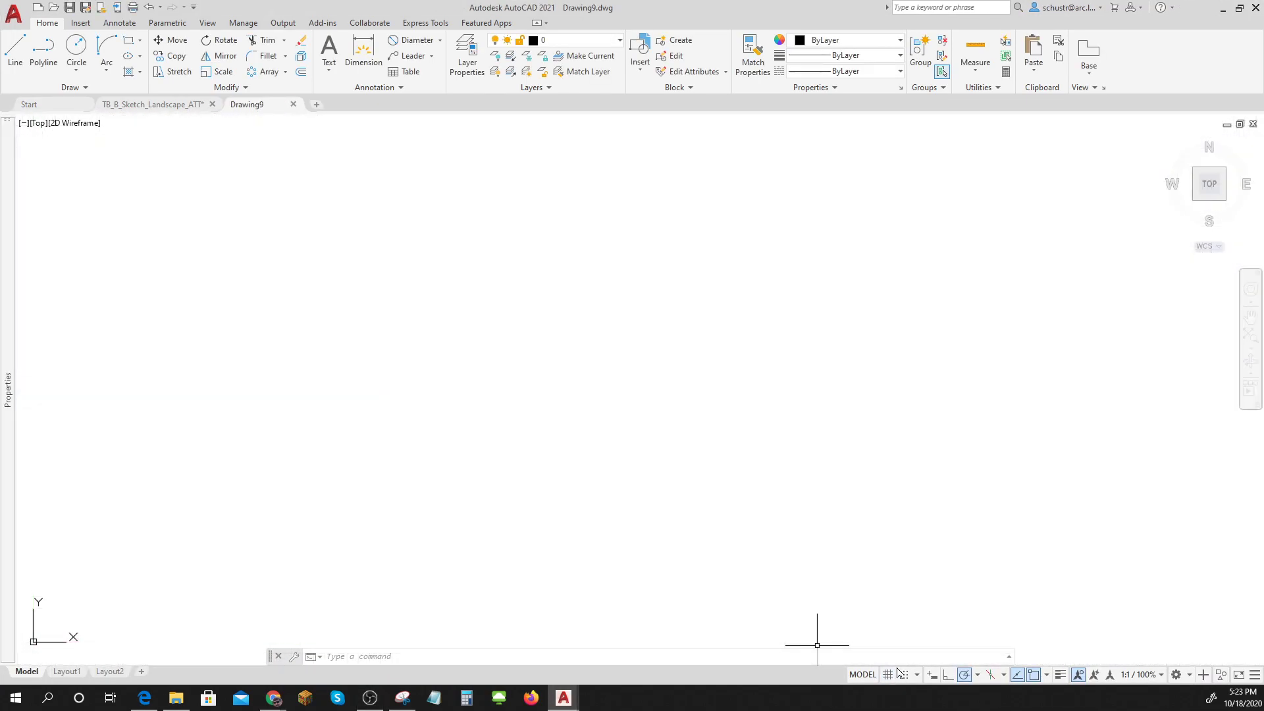
Through the UNITS dialog, set length type to Architectural and angle precision to 0.0
{"action": "type", "text": "un"}
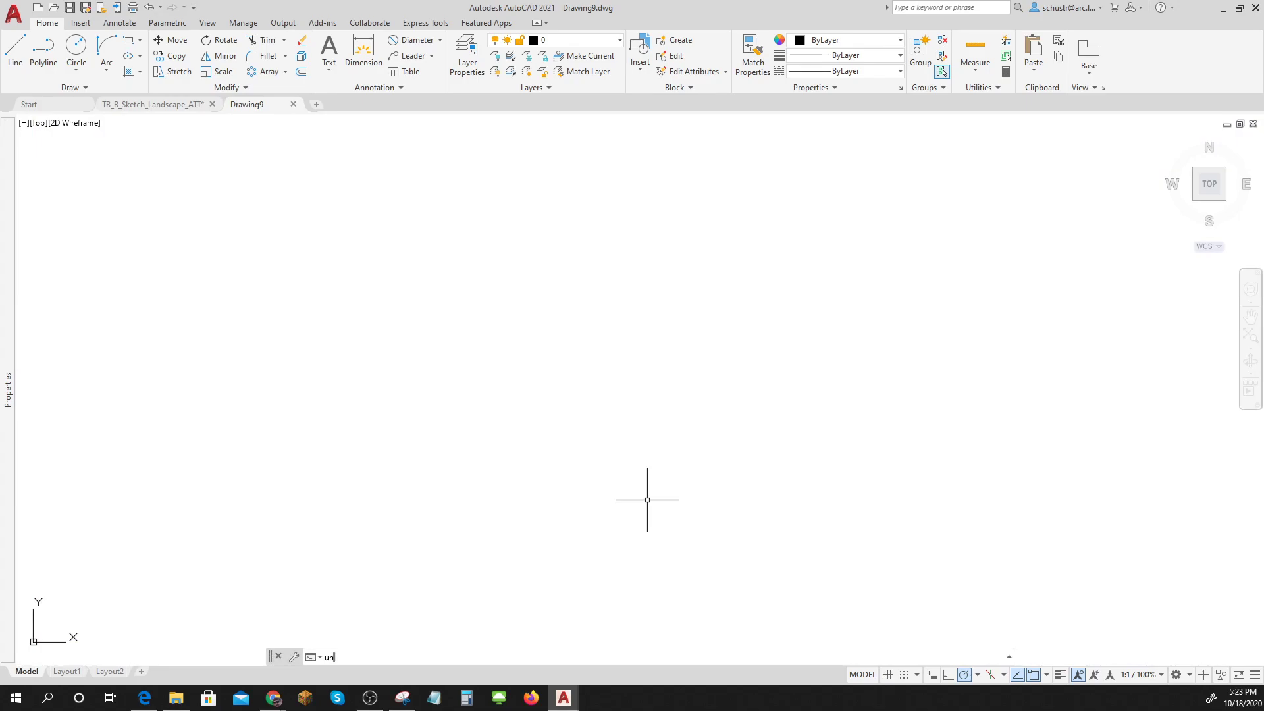
{"action": "type", "text": "its"}
{"action": "key", "text": "Return"}
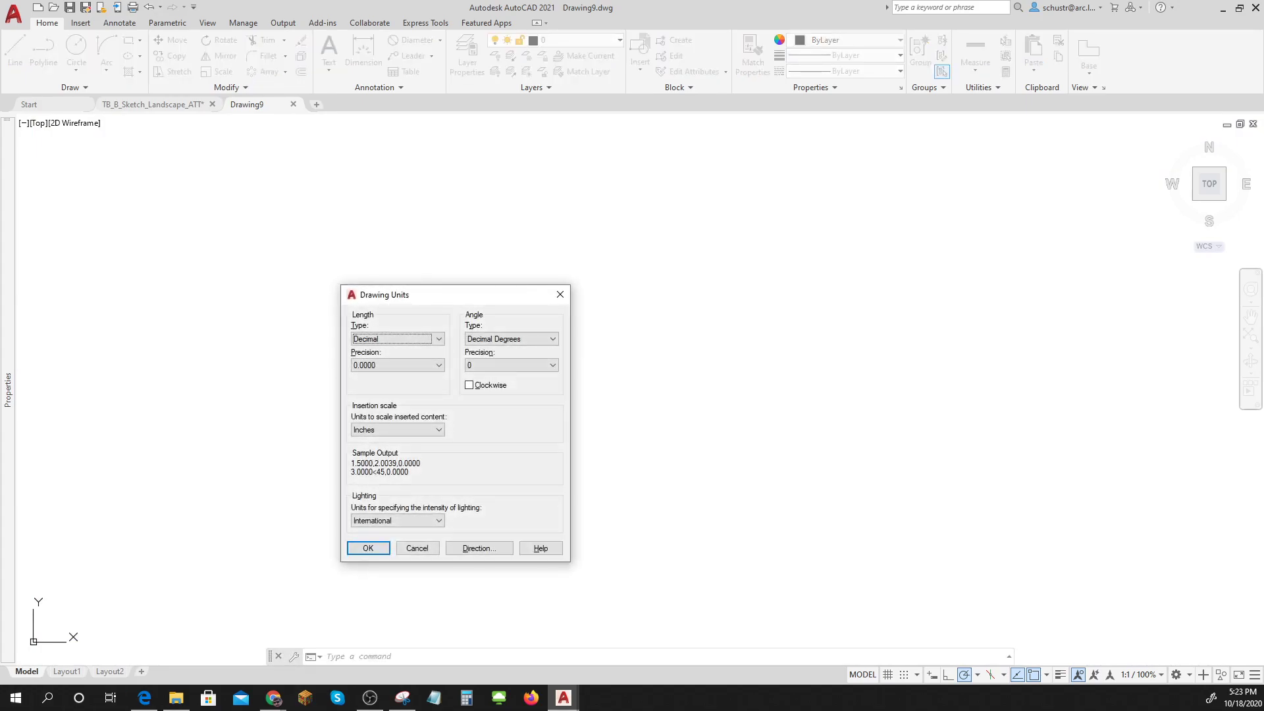
{"action": "left_click", "coordinate": [413, 338]}
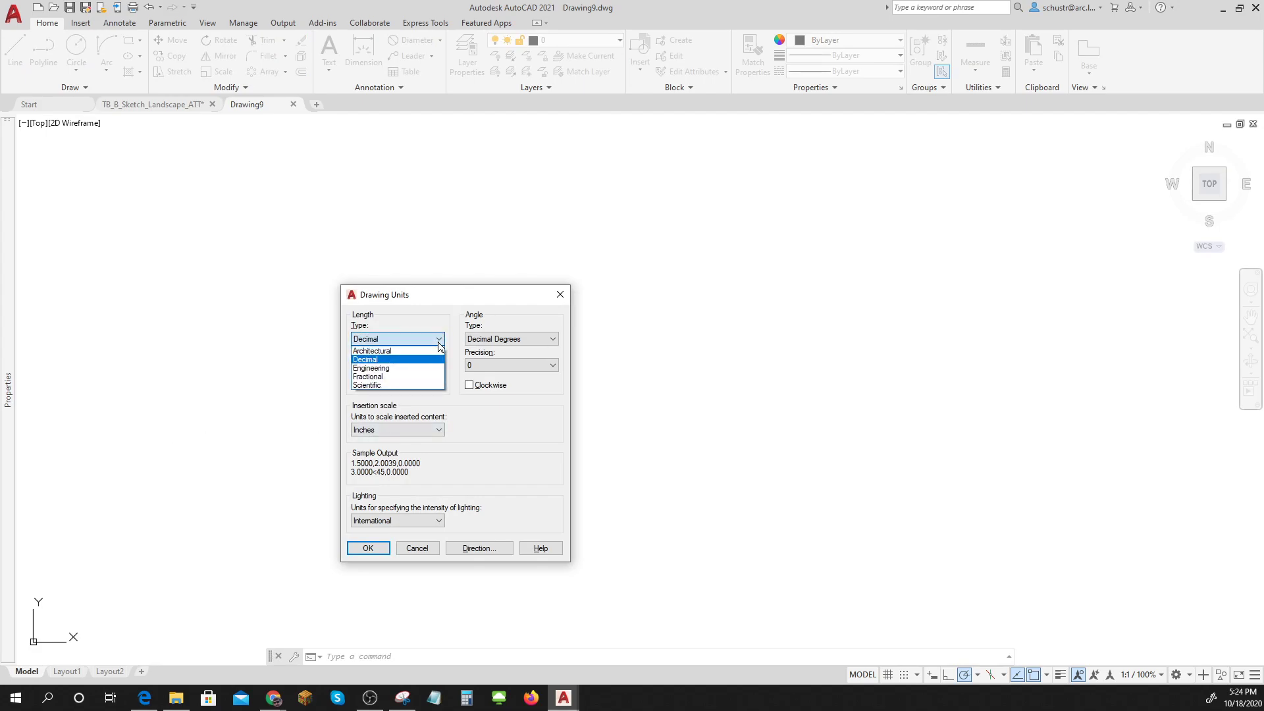
{"action": "left_click", "coordinate": [403, 353]}
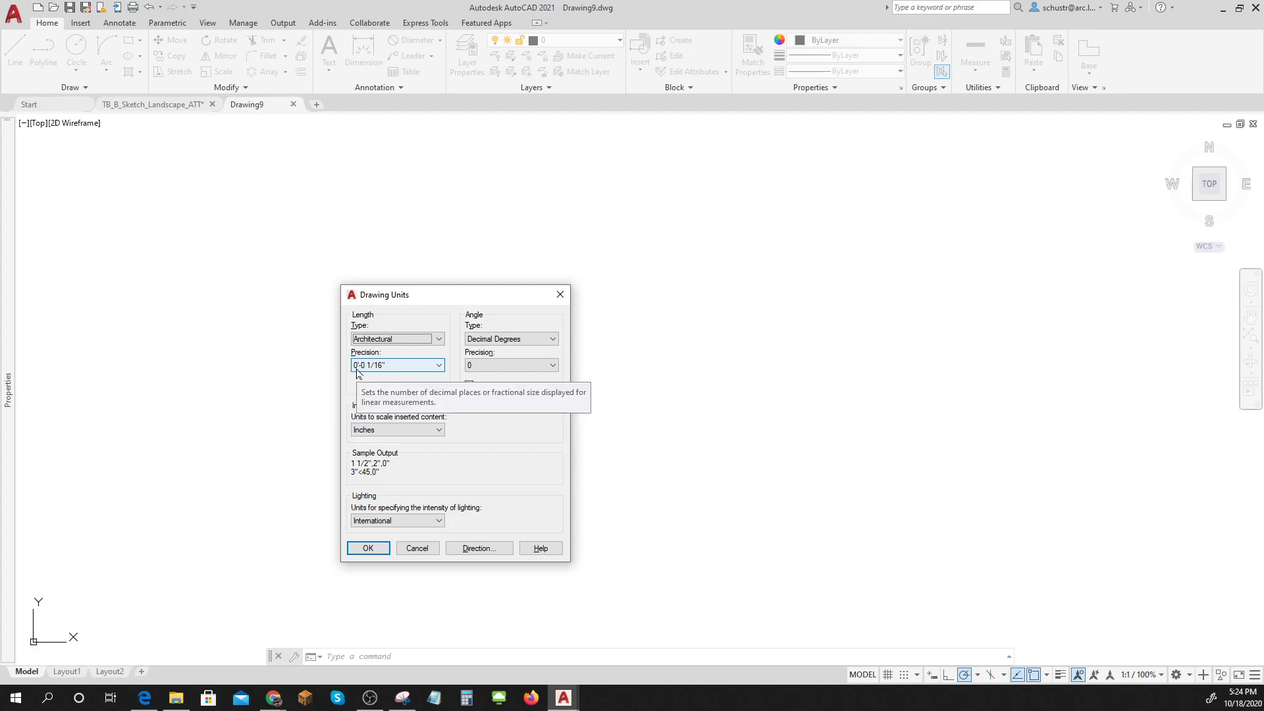
{"action": "left_click", "coordinate": [506, 366]}
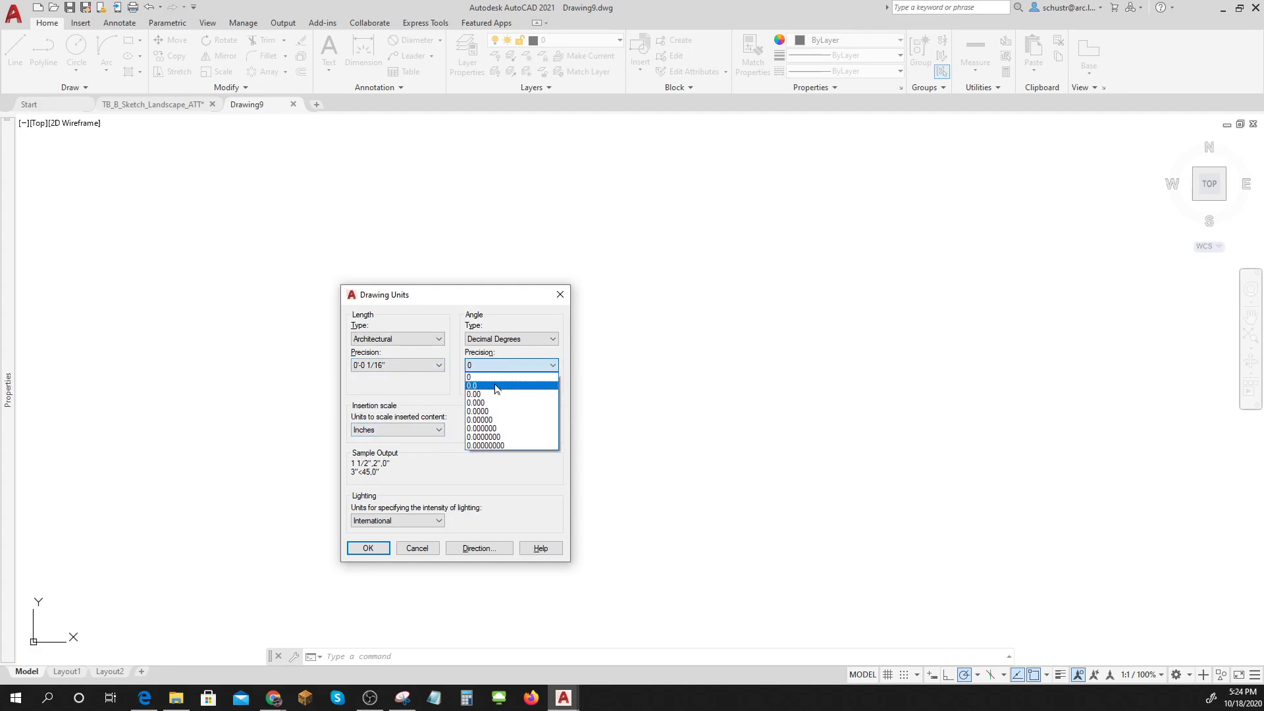
{"action": "left_click", "coordinate": [488, 385]}
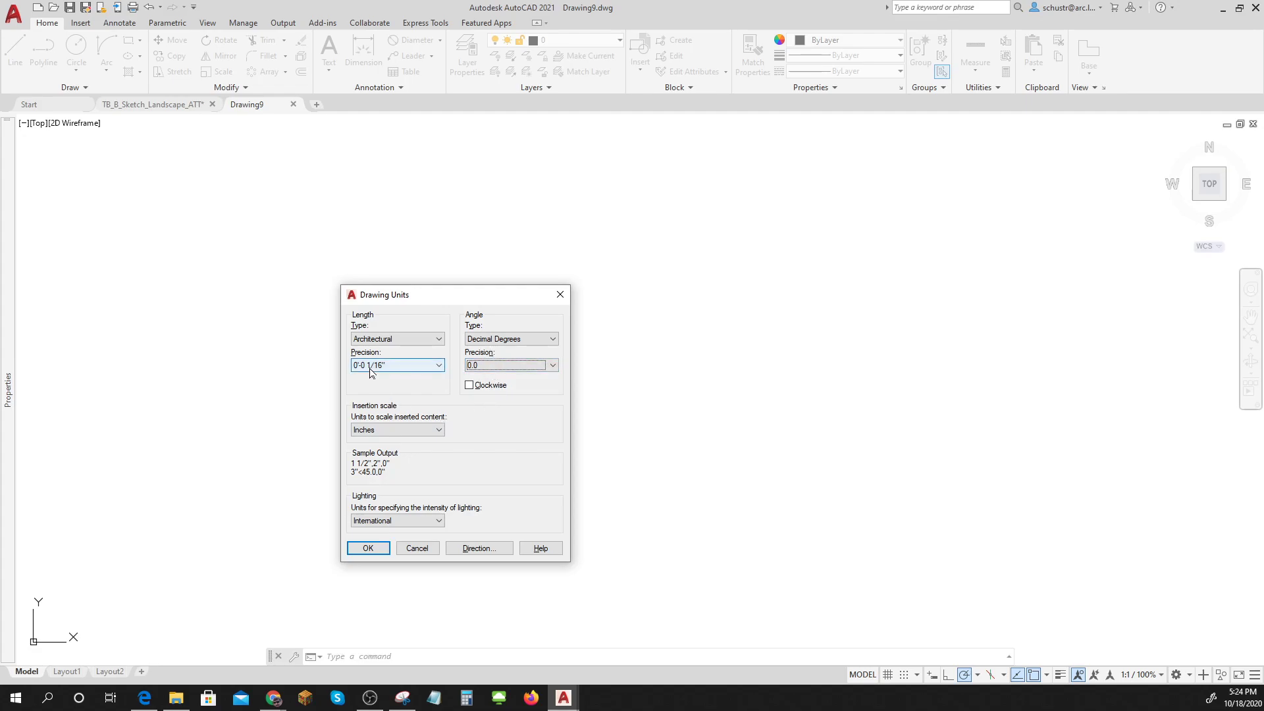
{"action": "left_click", "coordinate": [369, 549]}
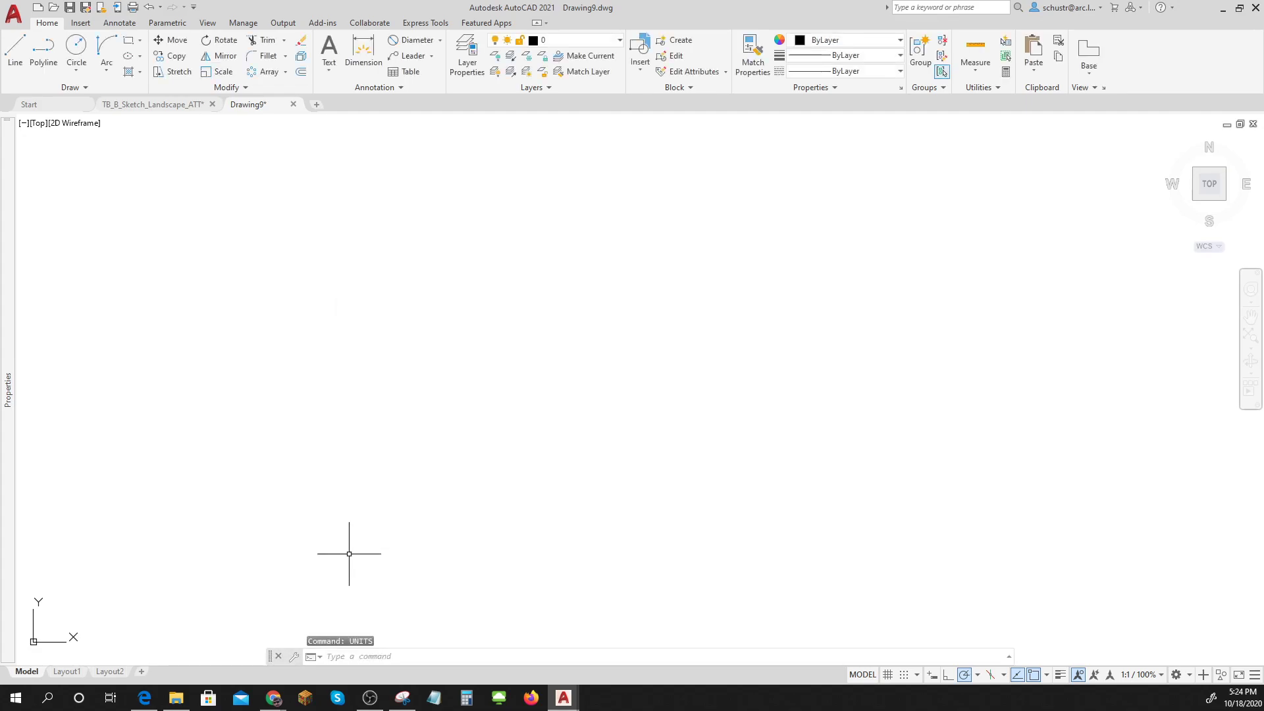
Use DesignCenter to drag Medium, Text, Thick and Thin layers from TB_B_Sketch_Landscape_ATT into Drawing9
{"action": "left_click", "coordinate": [619, 41]}
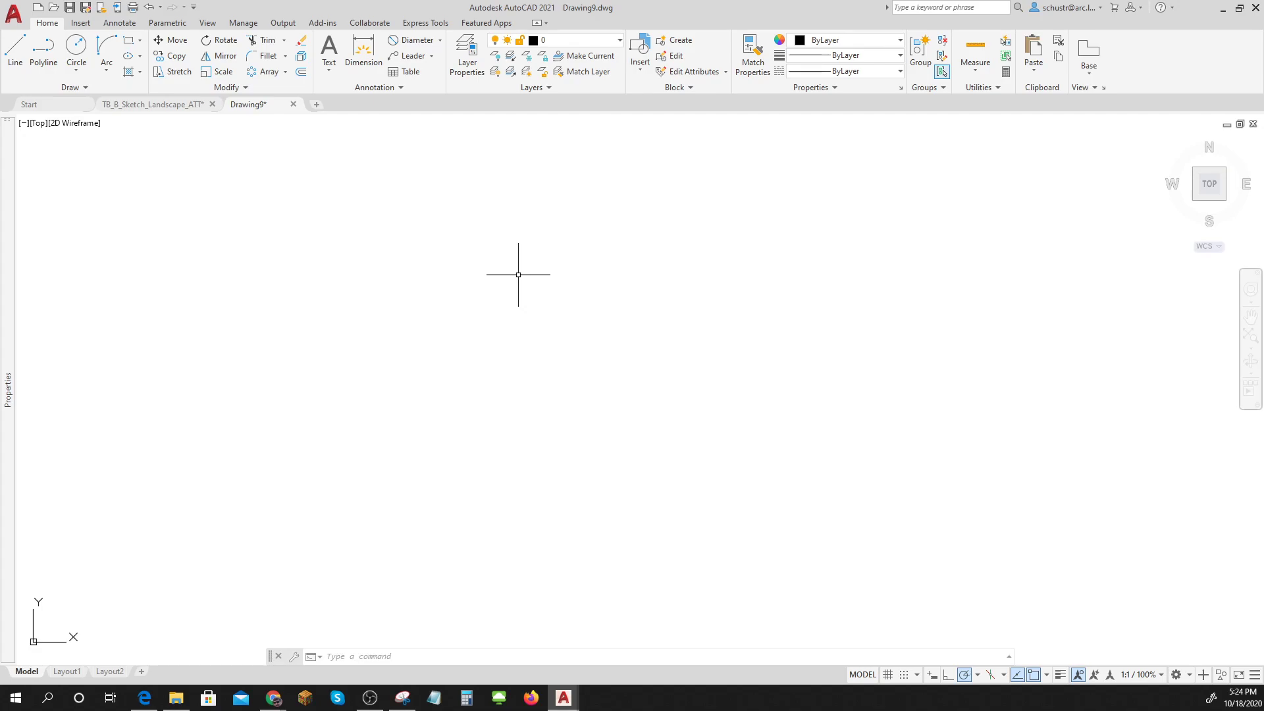
{"action": "type", "text": "dc"}
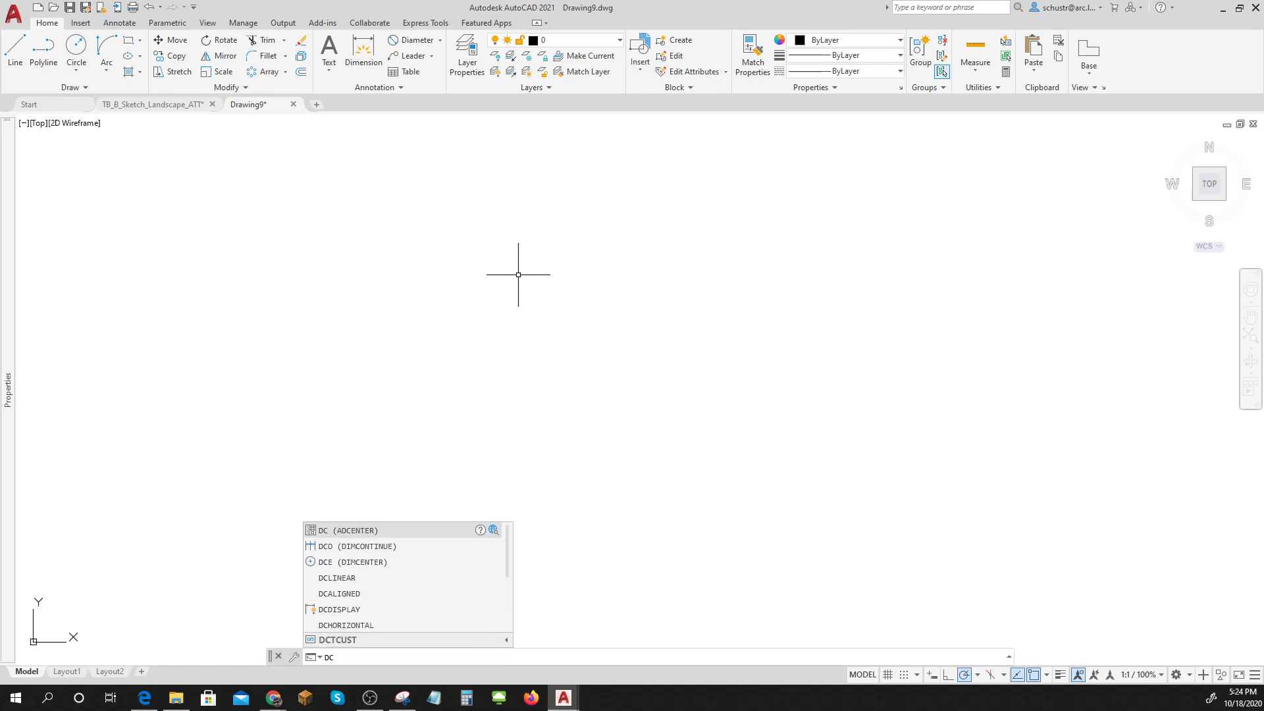
{"action": "key", "text": "Return"}
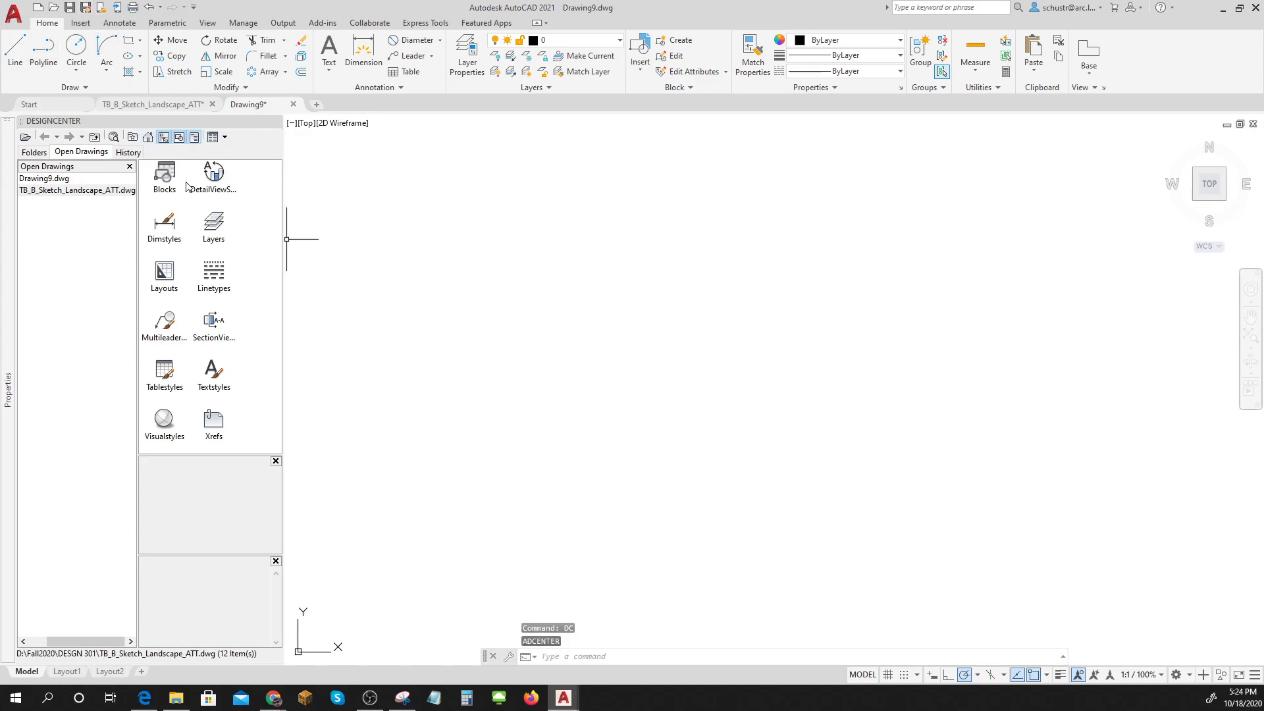
{"action": "mouse_move", "coordinate": [154, 108]}
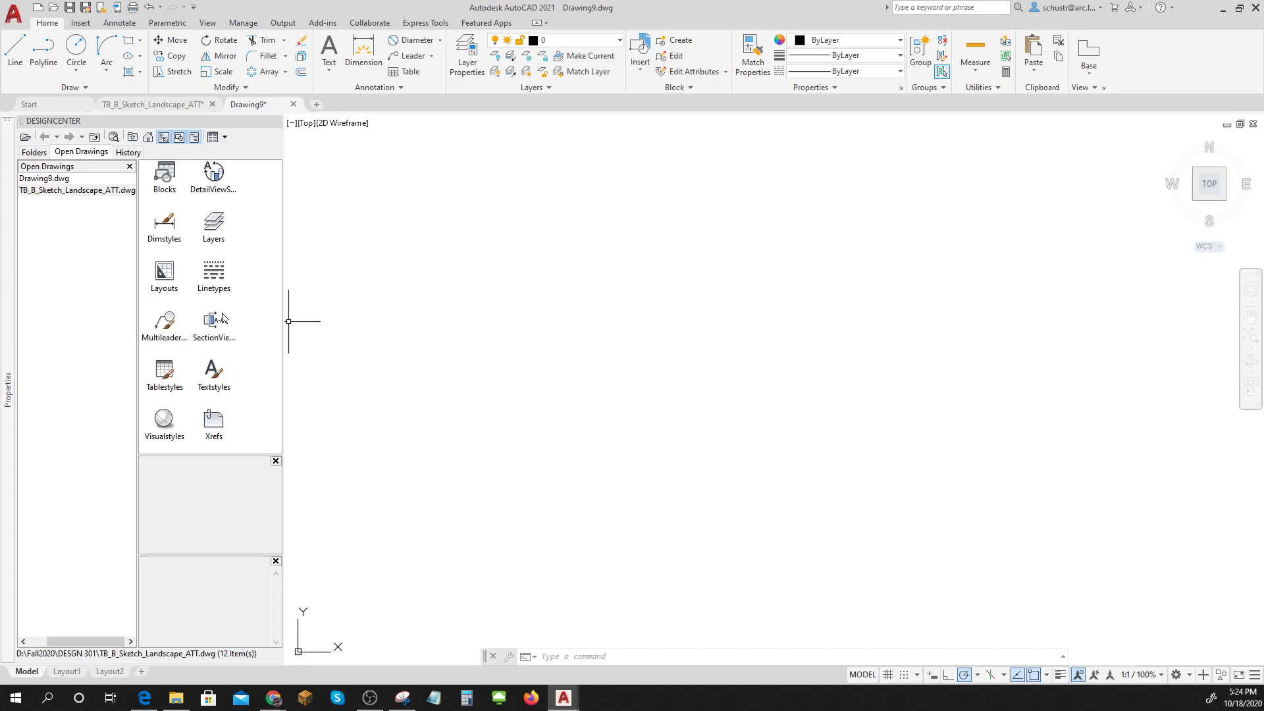
{"action": "double_click", "coordinate": [214, 225]}
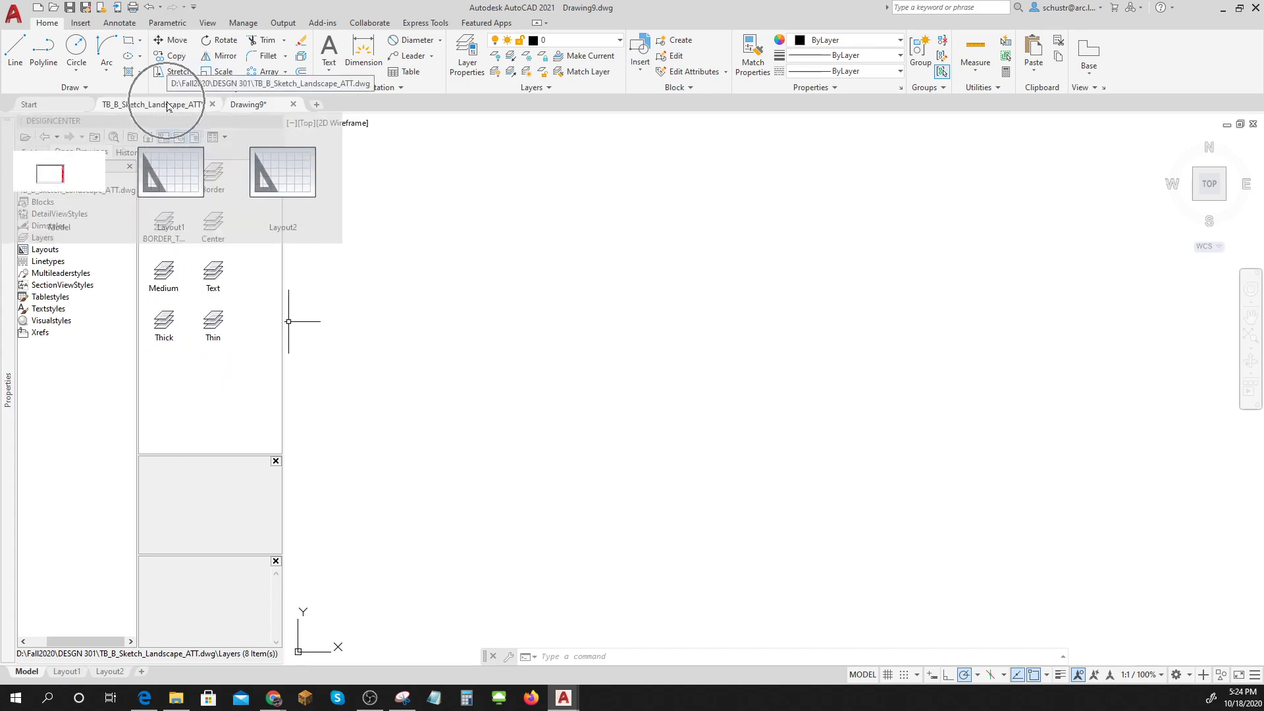
{"action": "left_click", "coordinate": [173, 331]}
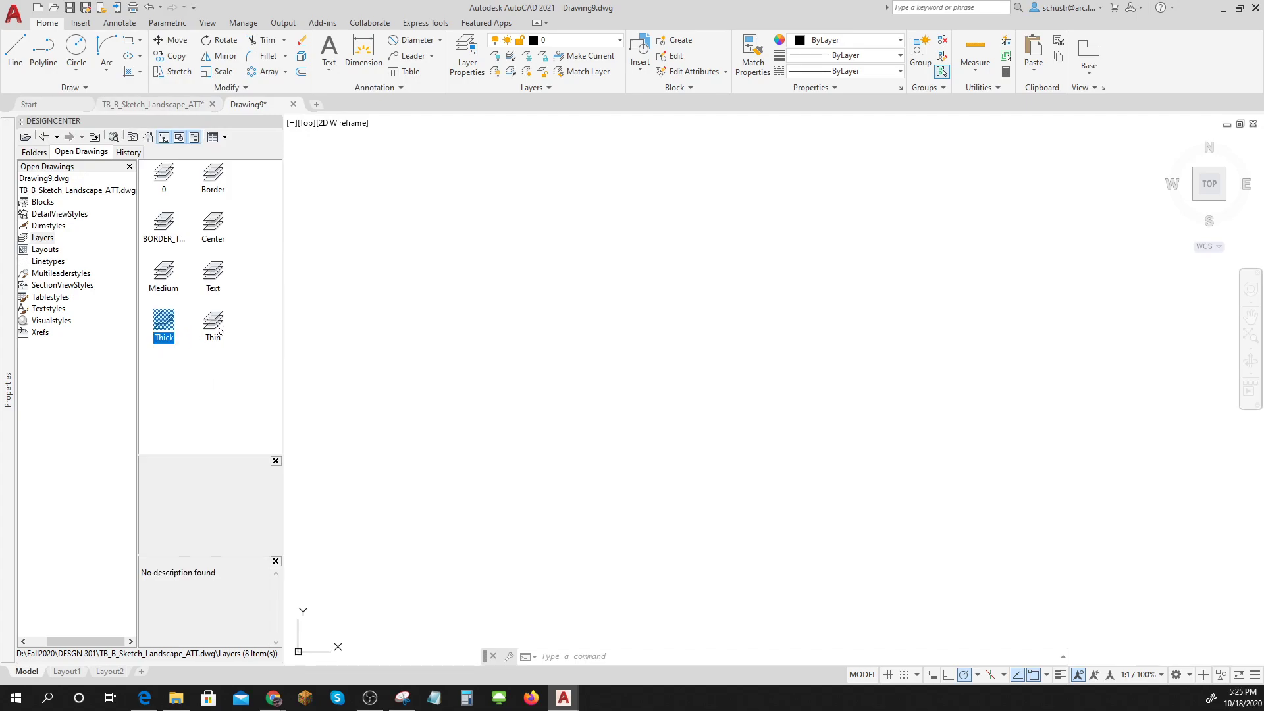
{"action": "left_click", "coordinate": [216, 329]}
{"action": "left_click", "coordinate": [172, 316], "text": "ctrl"}
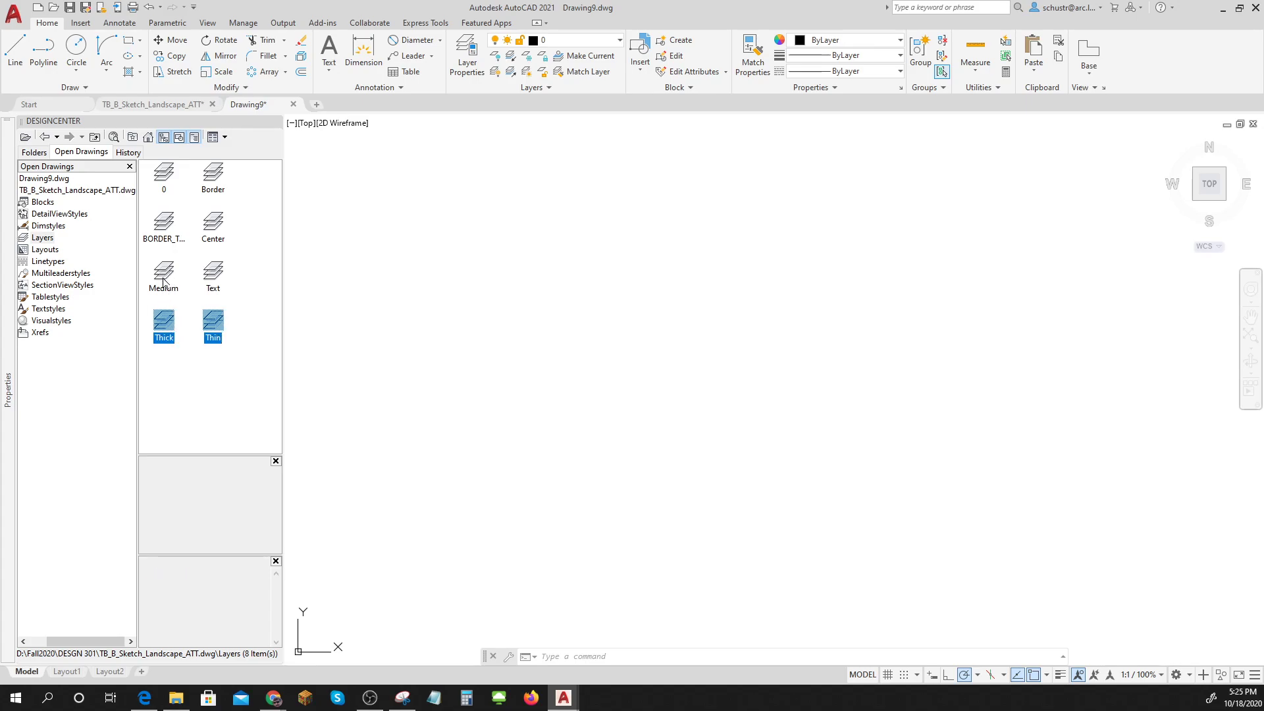
{"action": "left_click_drag", "start_coordinate": [255, 393], "coordinate": [145, 261]}
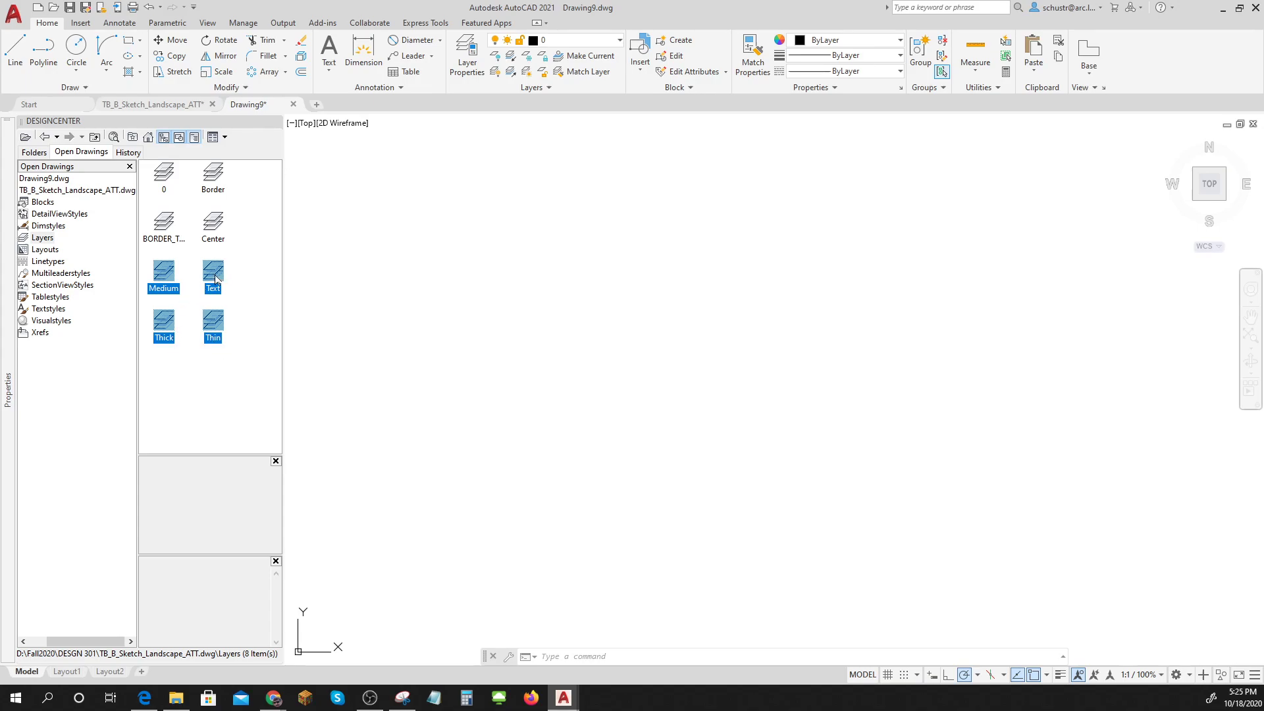
{"action": "left_click_drag", "start_coordinate": [216, 279], "coordinate": [574, 317]}
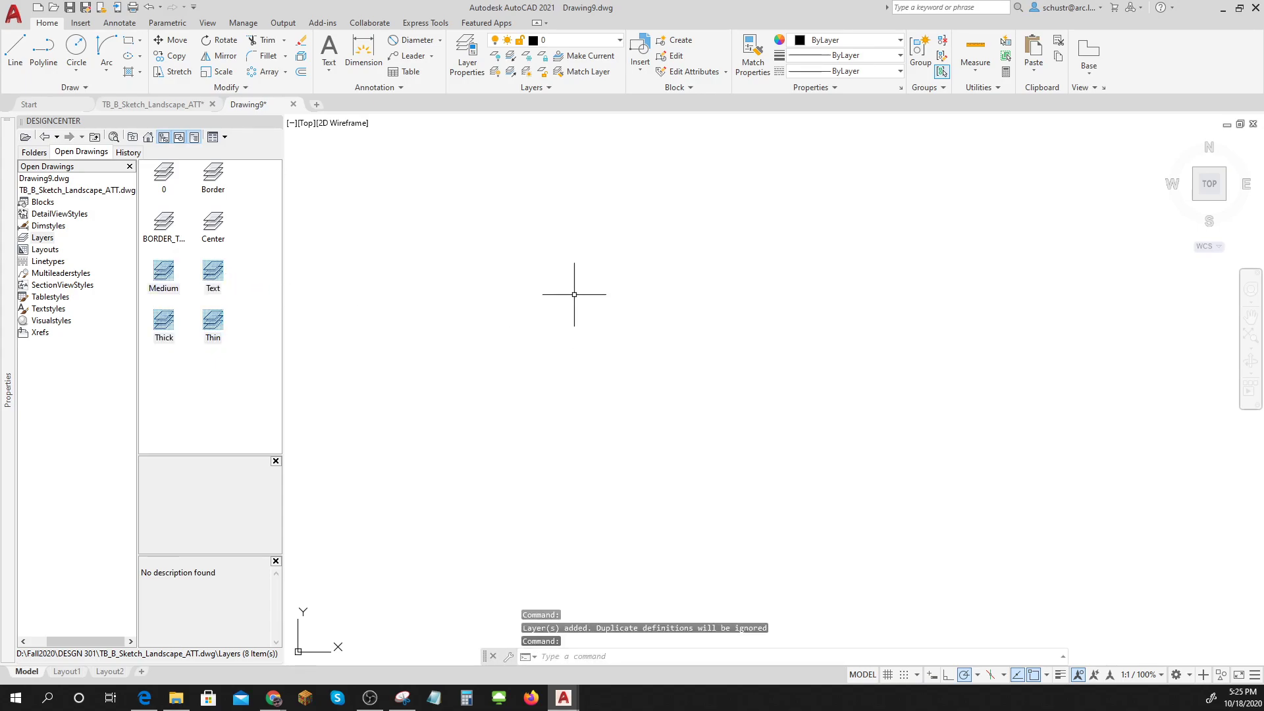
{"action": "left_click", "coordinate": [620, 40]}
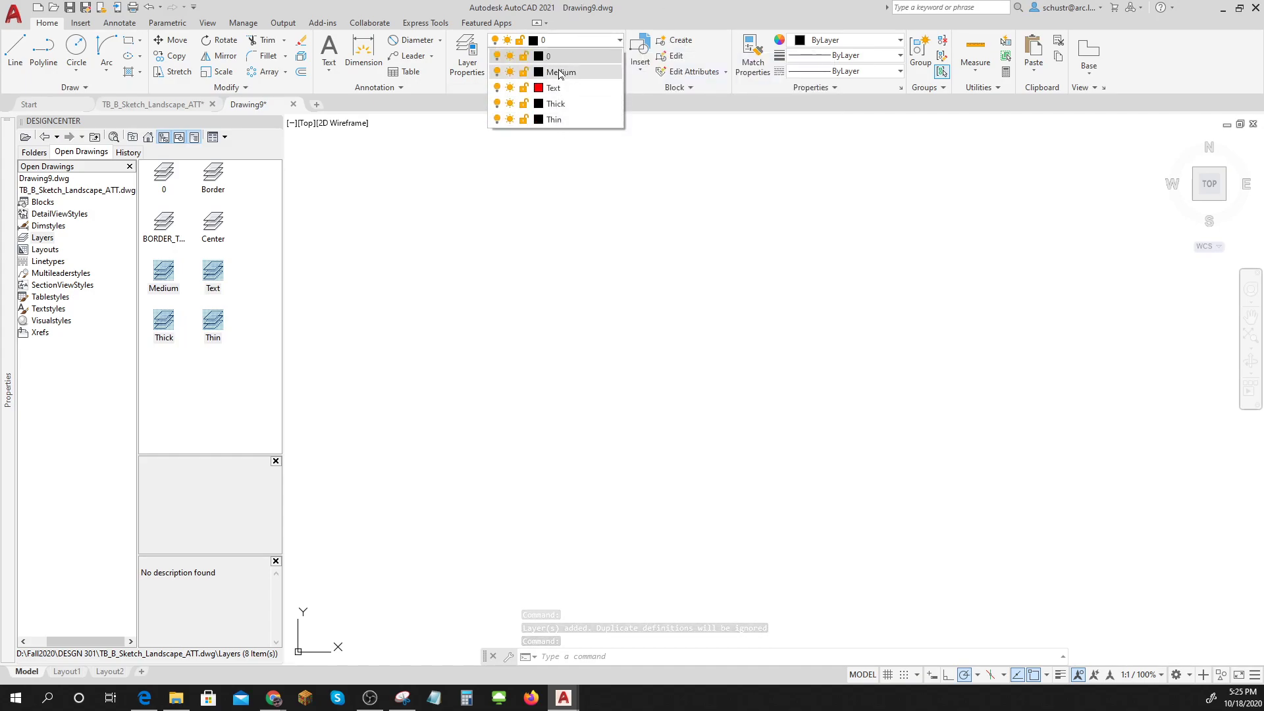
{"action": "left_click", "coordinate": [503, 327]}
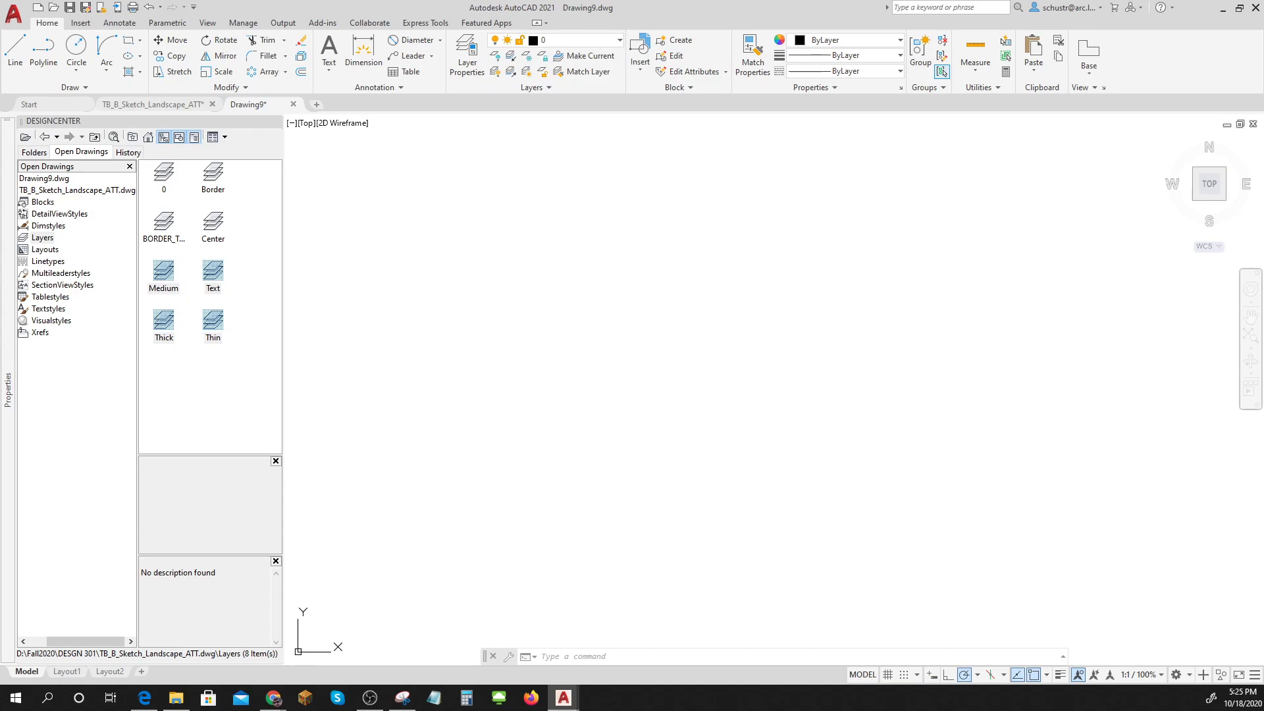
Show the source drawing's dimension styles and check which dimension styles Drawing9 already has
{"action": "key", "text": "Escape"}
{"action": "key", "text": "Escape"}
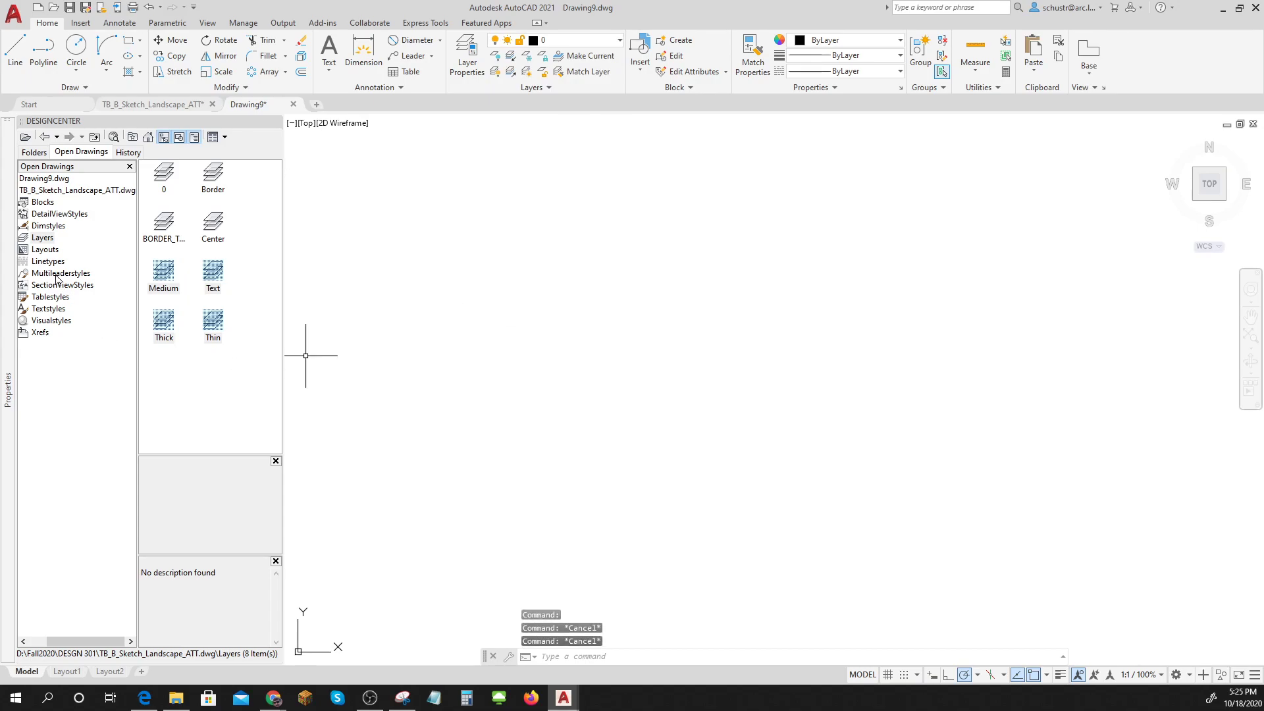
{"action": "left_click", "coordinate": [48, 228]}
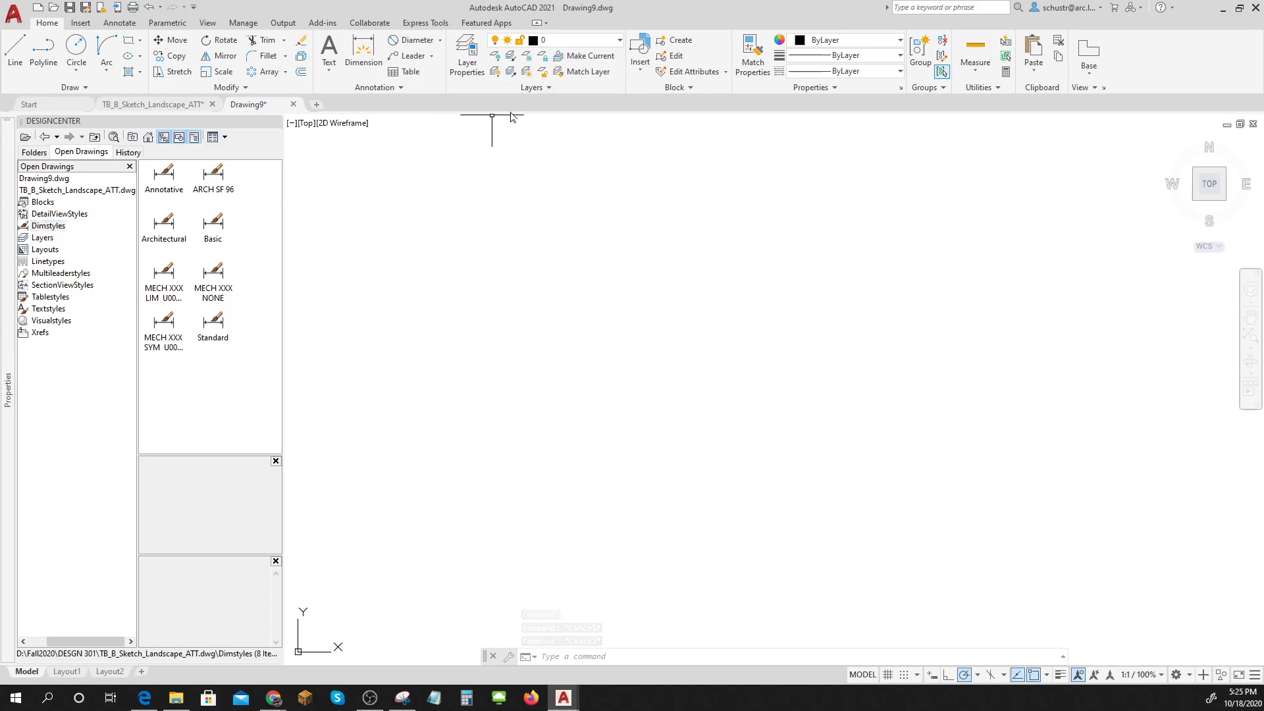
{"action": "left_click", "coordinate": [401, 87]}
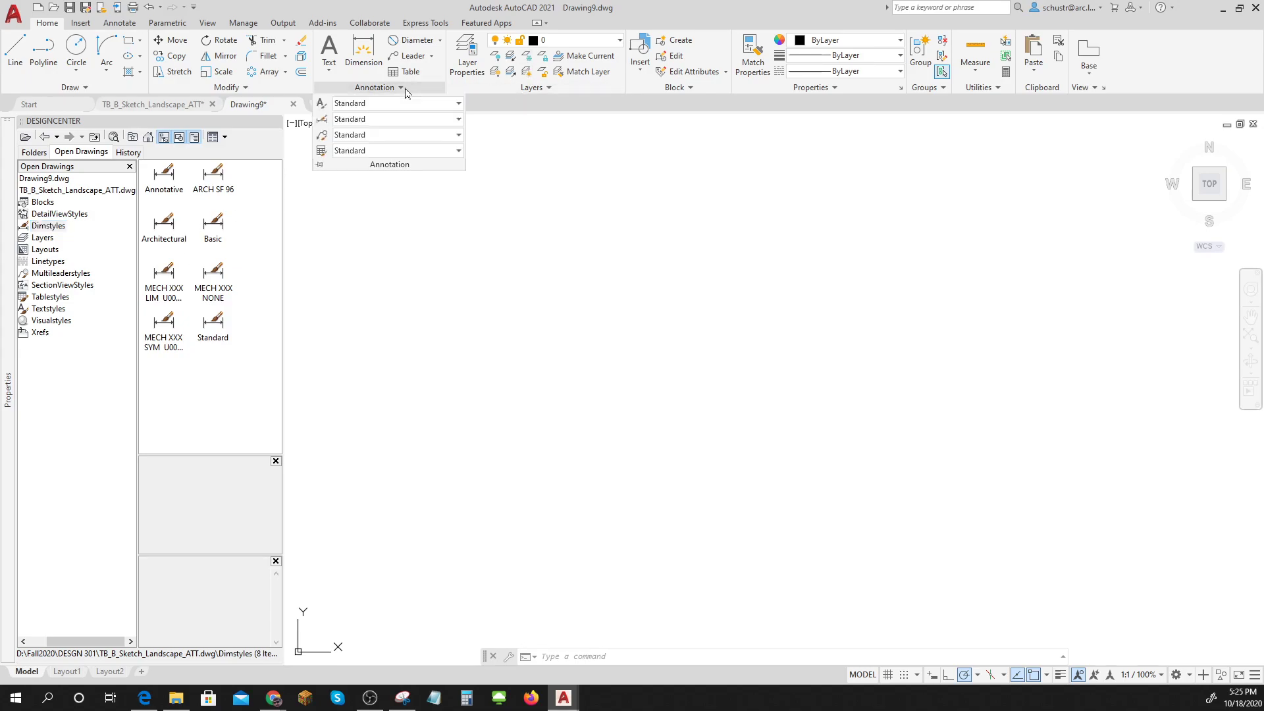
{"action": "left_click", "coordinate": [459, 119]}
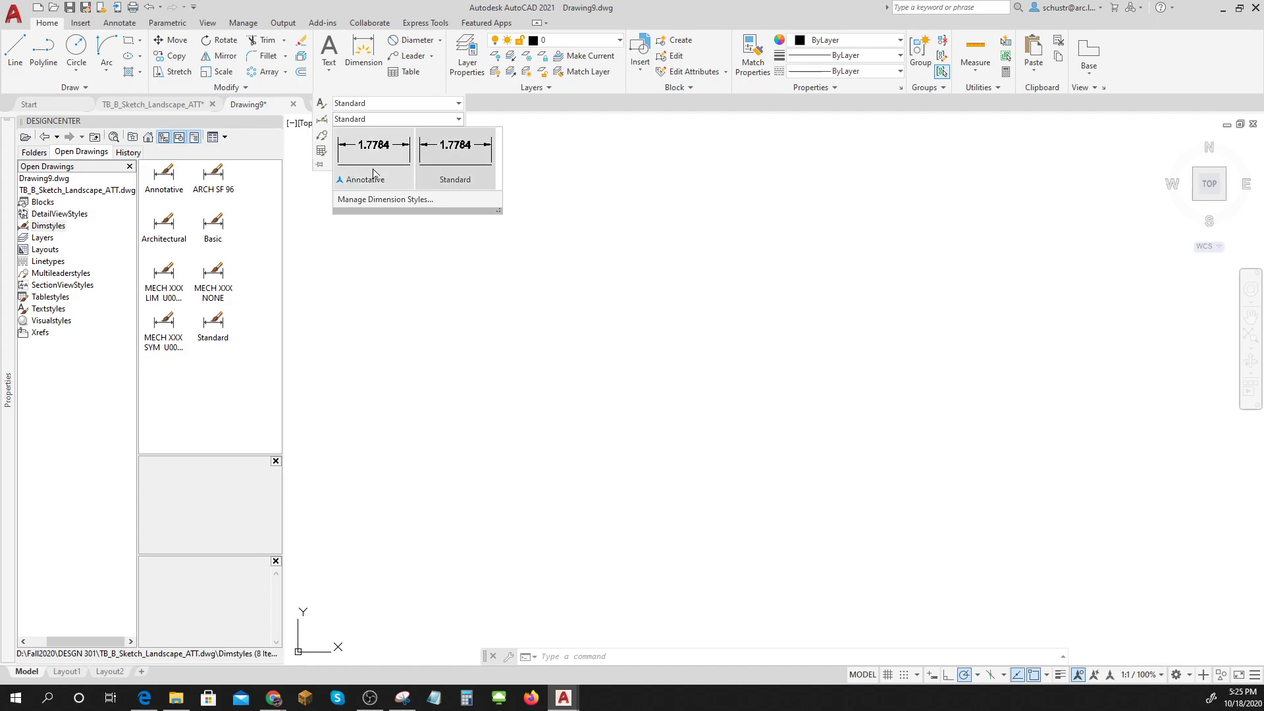
{"action": "left_click", "coordinate": [457, 341]}
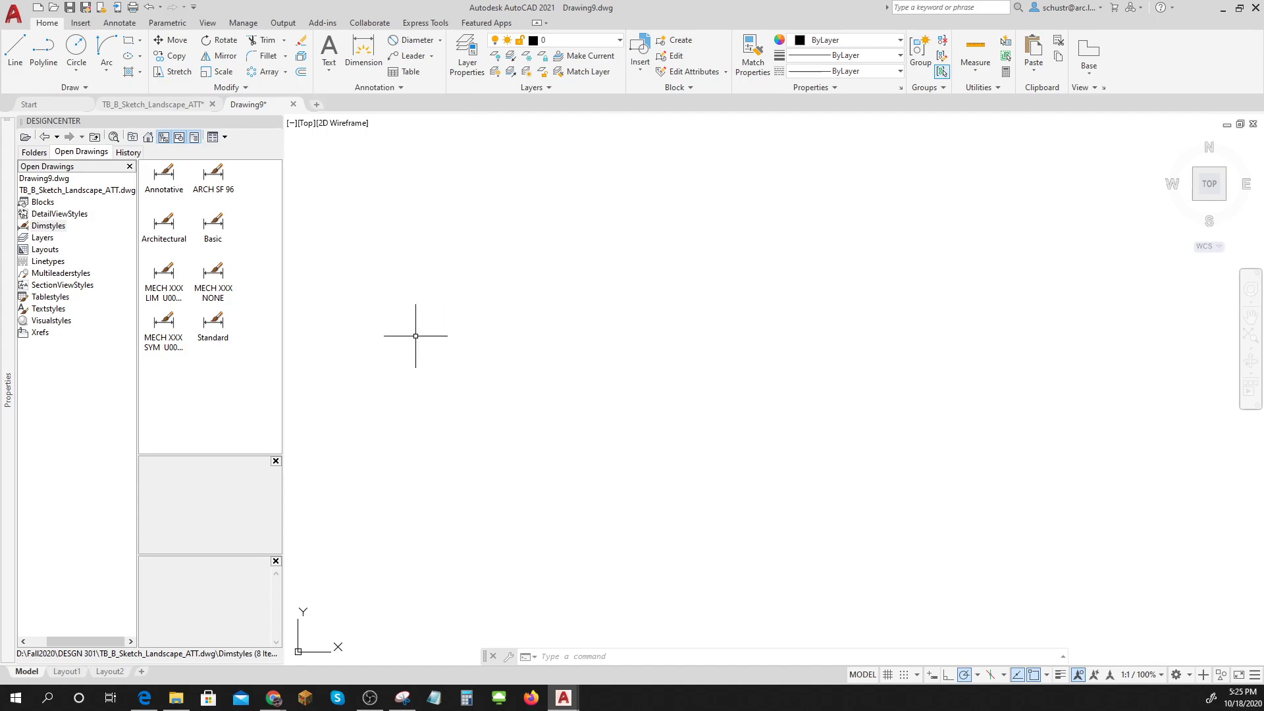
Drag the Architectural dimension style from DesignCenter into the drawing
{"action": "mouse_move", "coordinate": [156, 110]}
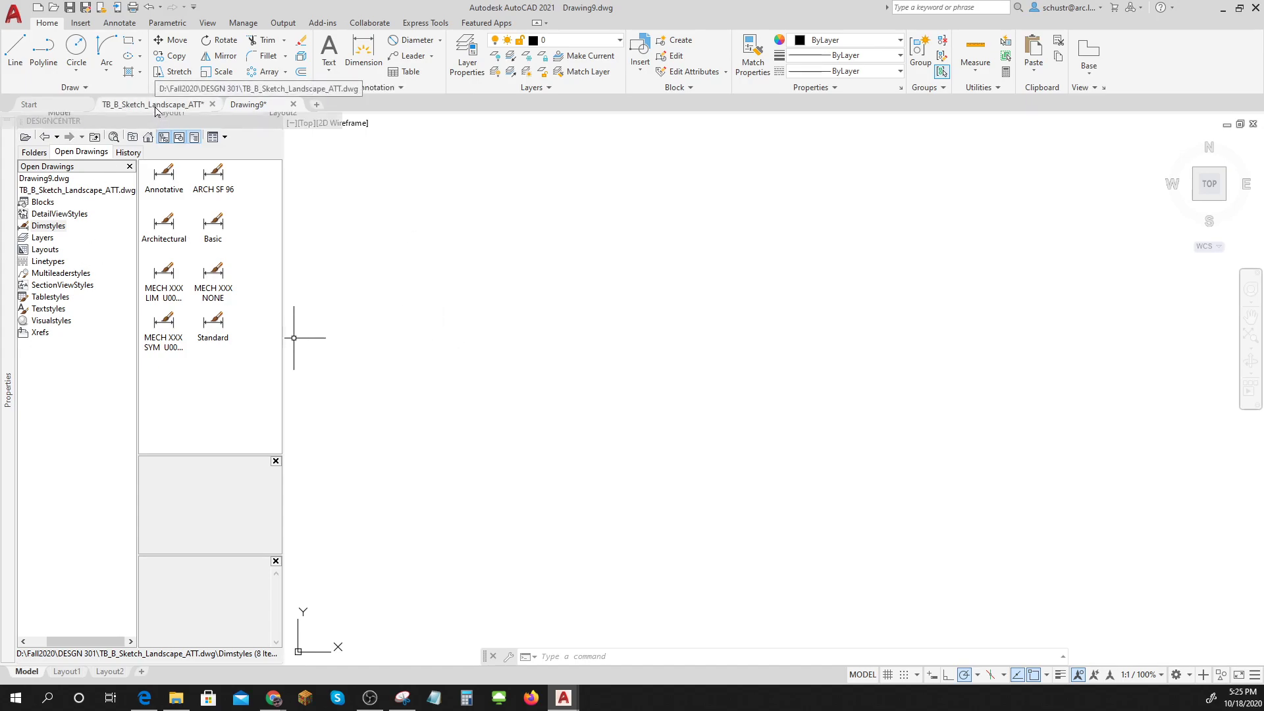
{"action": "left_click", "coordinate": [167, 228]}
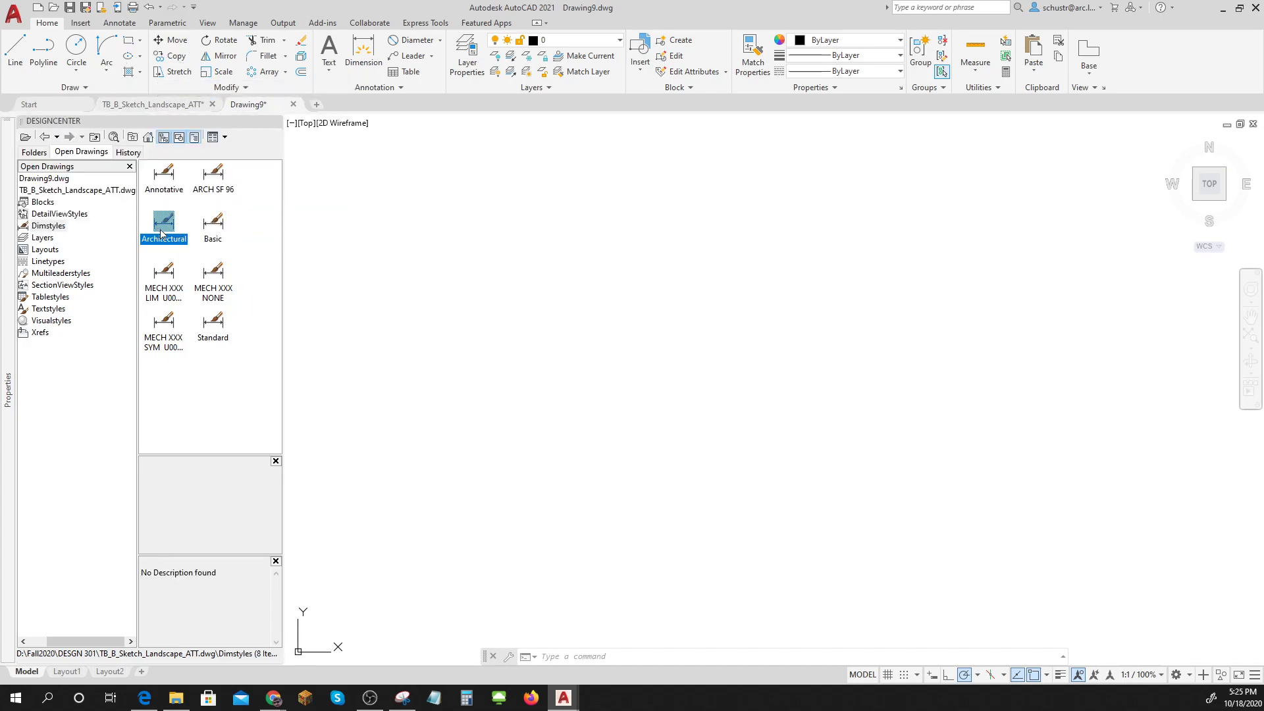
{"action": "left_click", "coordinate": [162, 232]}
{"action": "left_click", "coordinate": [162, 232]}
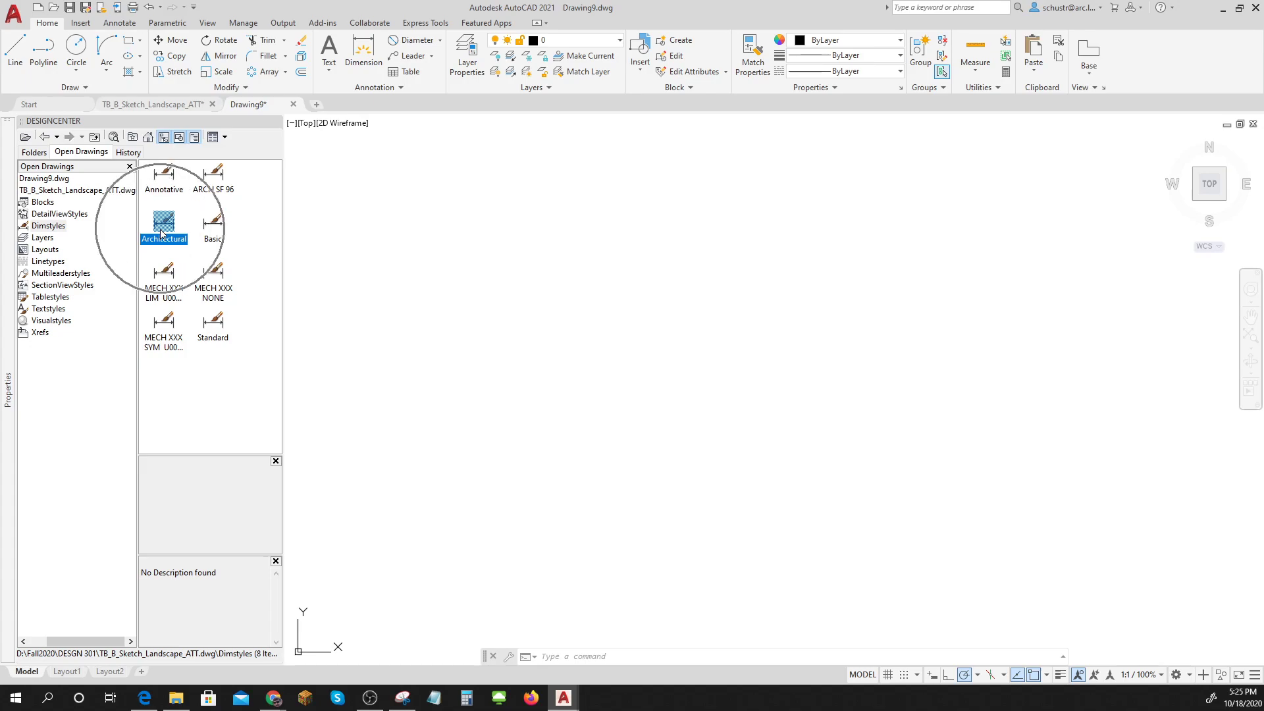
{"action": "left_click", "coordinate": [162, 232]}
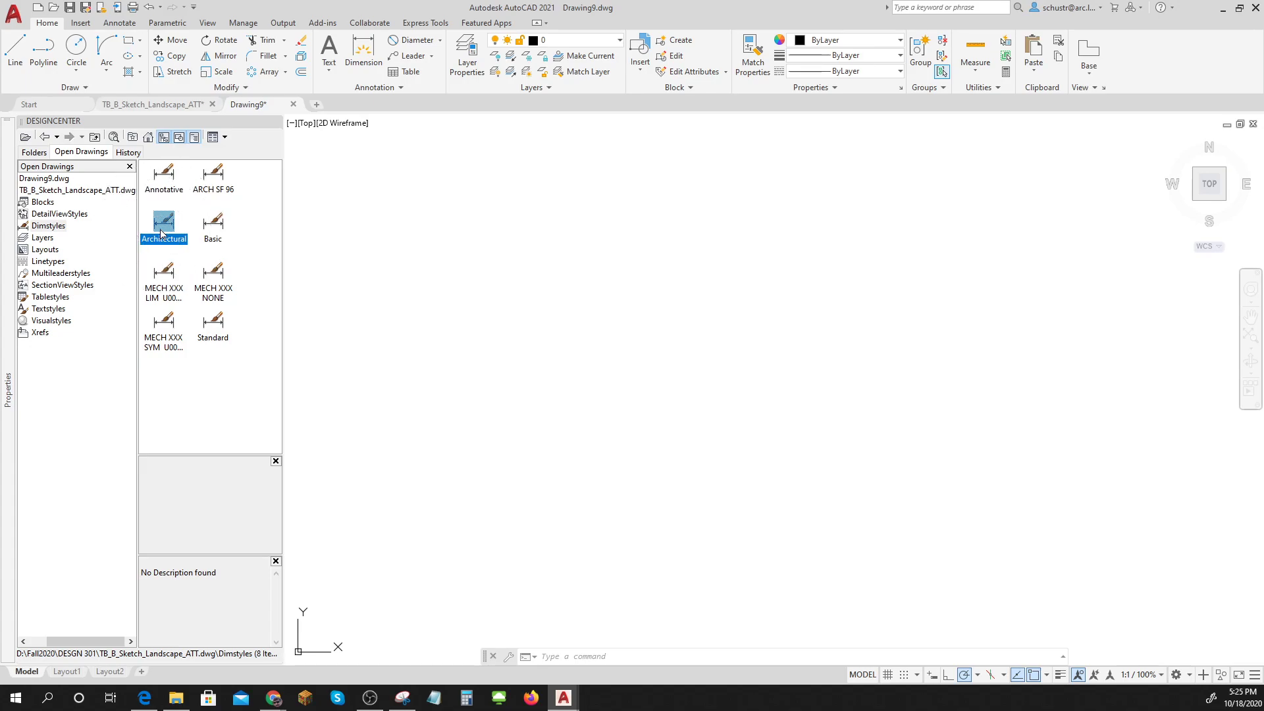
{"action": "mouse_move", "coordinate": [164, 230]}
{"action": "left_mouse_down"}
{"action": "mouse_move", "coordinate": [350, 253]}
{"action": "mouse_move", "coordinate": [518, 229]}
{"action": "left_mouse_up"}
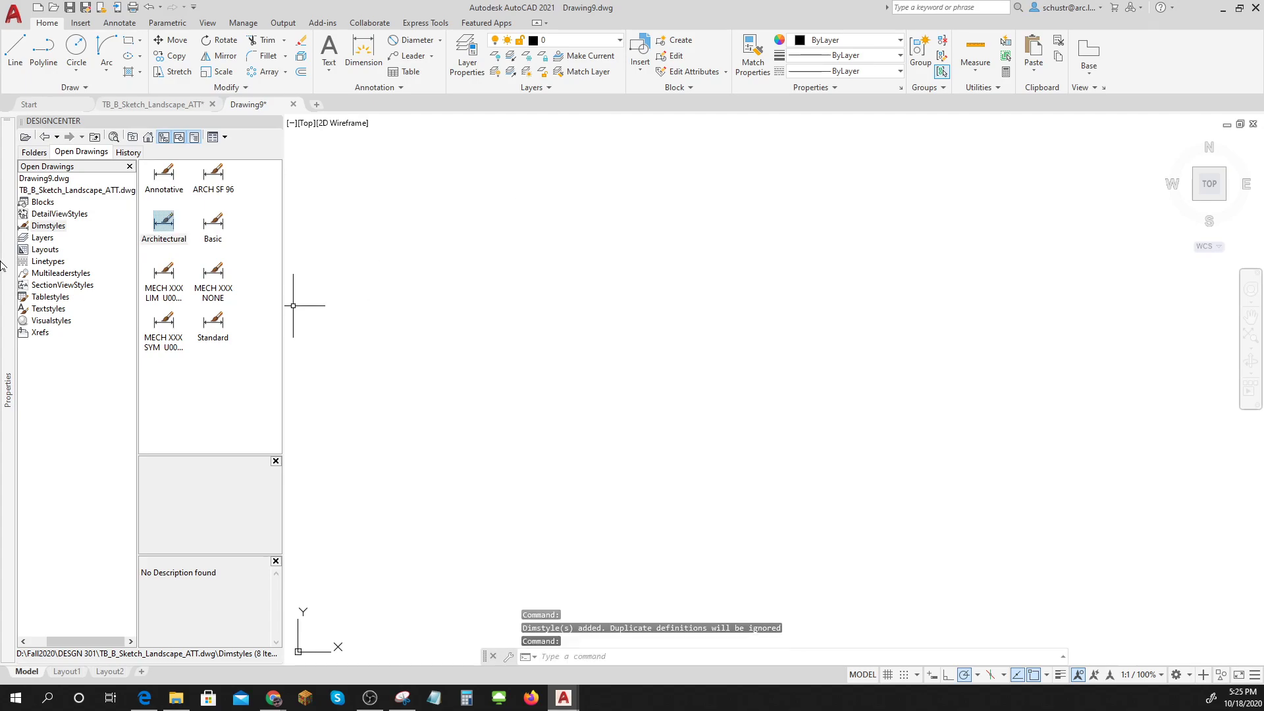
Preview the Layout Arch B Border block among the source drawing's blocks
{"action": "left_click", "coordinate": [42, 202]}
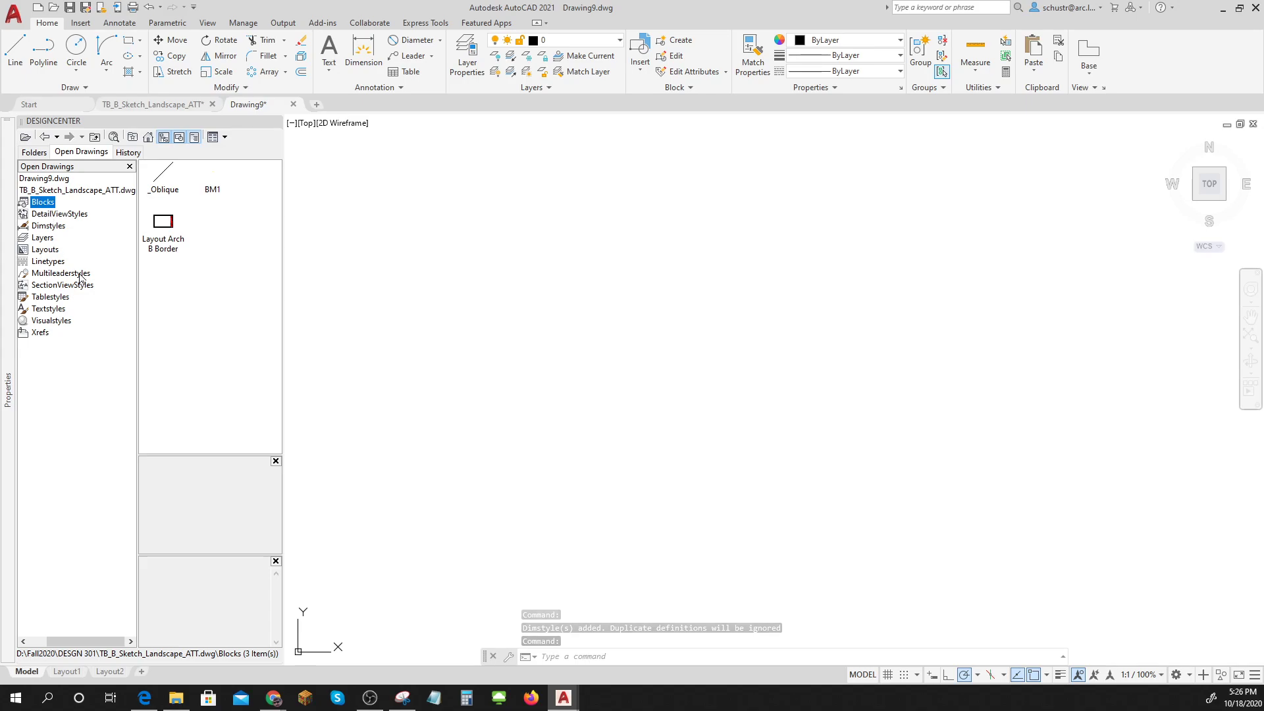
{"action": "left_click", "coordinate": [169, 242]}
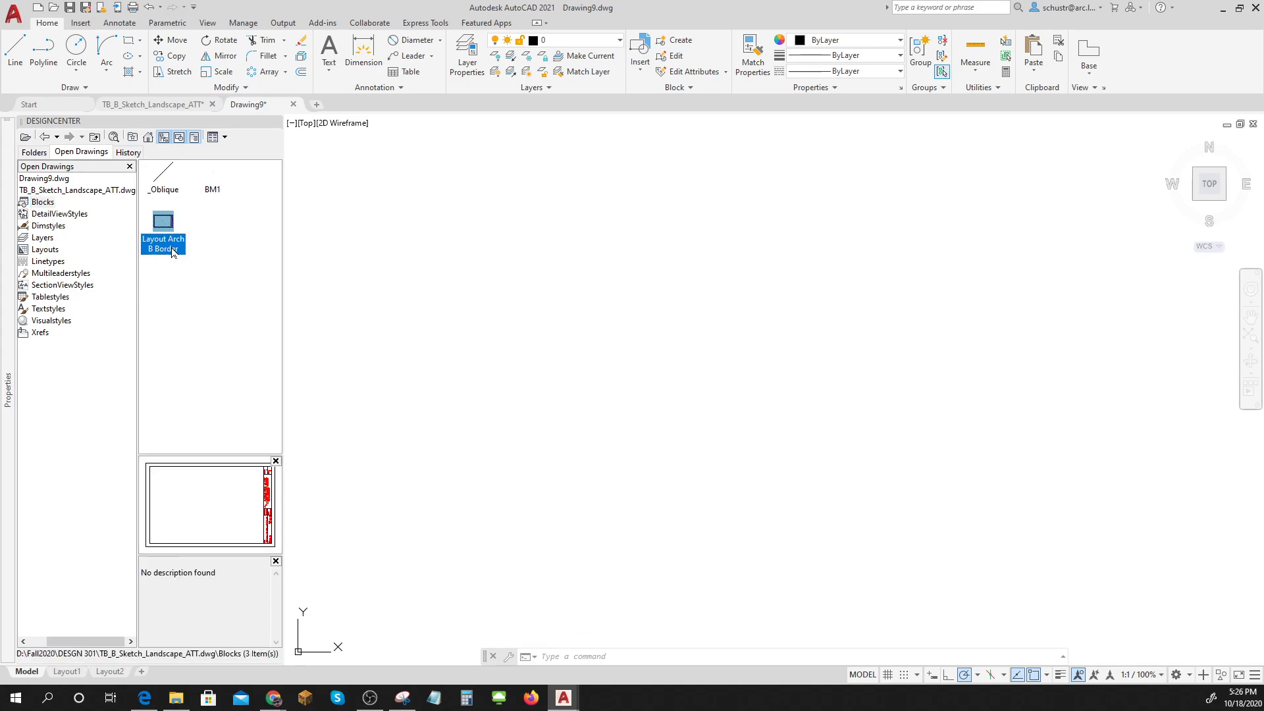
{"action": "left_click", "coordinate": [38, 209]}
Switch to the Layout1 sheet, frame it, and bring up its layout options
{"action": "left_click", "coordinate": [66, 673]}
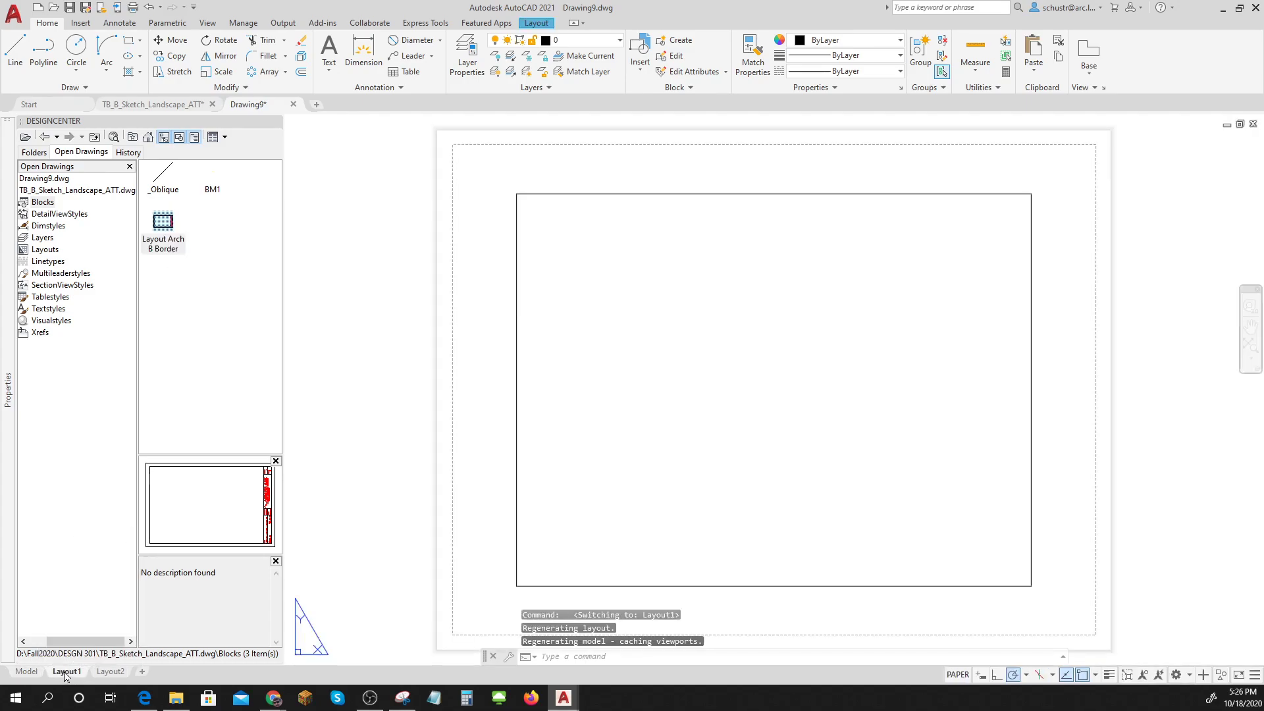
{"action": "scroll", "coordinate": [633, 421], "scroll_direction": "down", "scroll_amount": 5}
{"action": "middle_click_drag", "start_coordinate": [632, 424], "coordinate": [583, 366]}
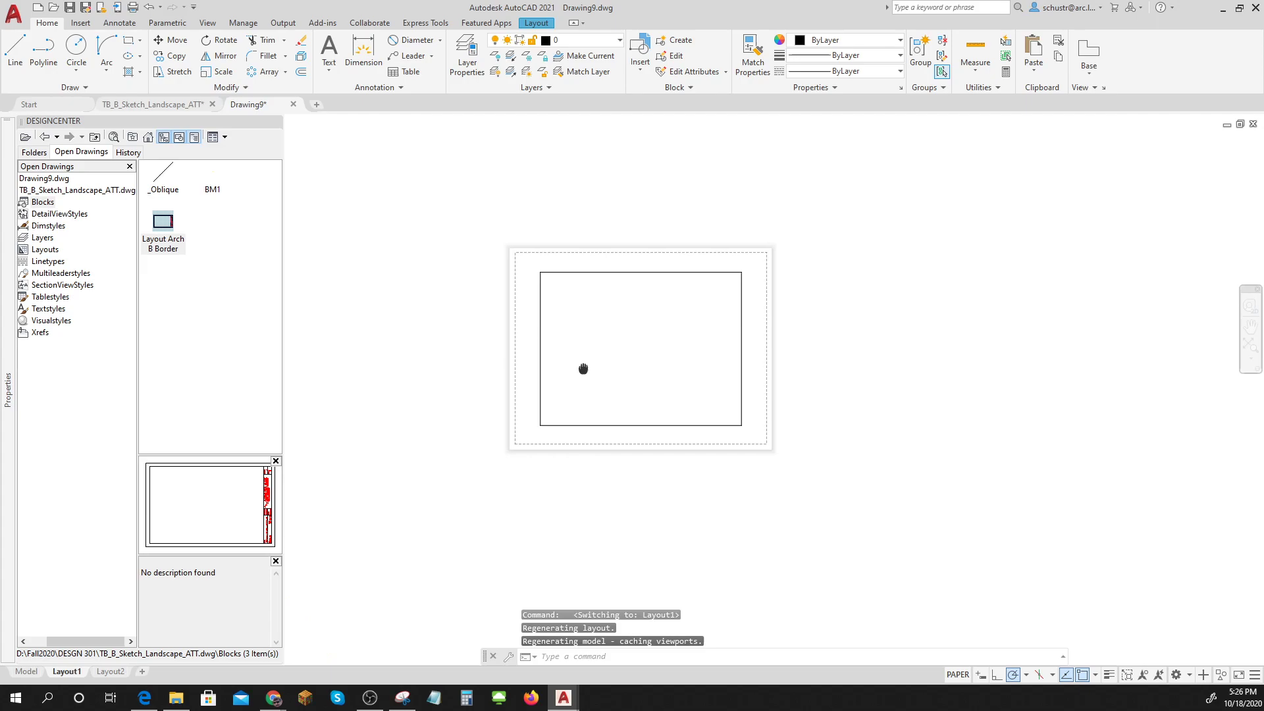
{"action": "right_click", "coordinate": [77, 674]}
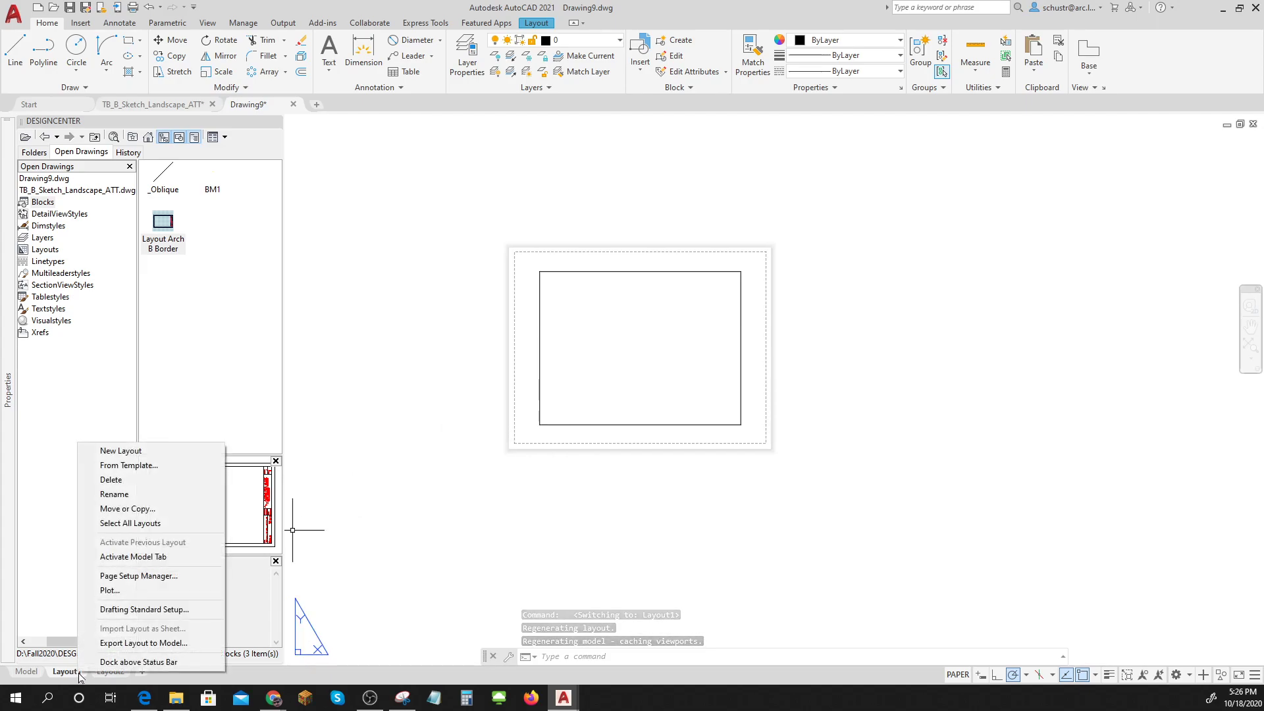
Set Layout1's page setup to AutoCAD PDF (General Documentation).pc3, ANSI full bleed B 11 x 17, Grayscale.ctb
{"action": "left_click", "coordinate": [141, 578]}
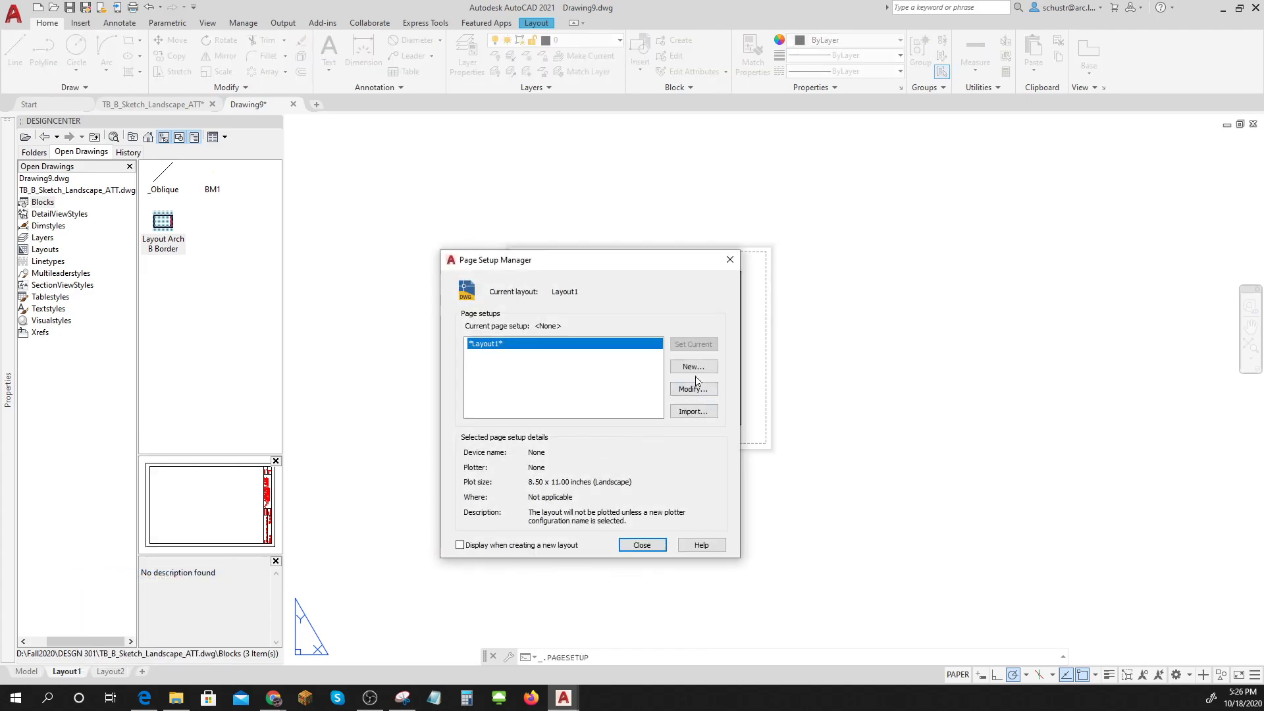
{"action": "left_click", "coordinate": [690, 391]}
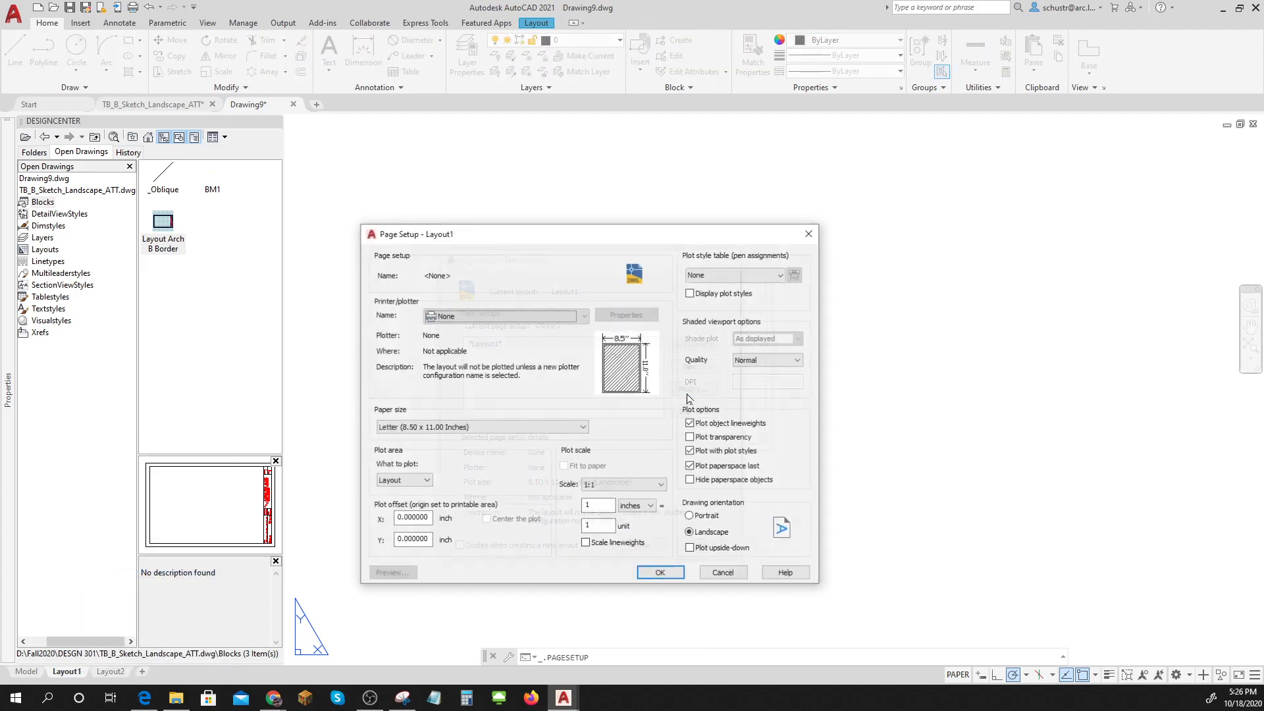
{"action": "left_click", "coordinate": [462, 314]}
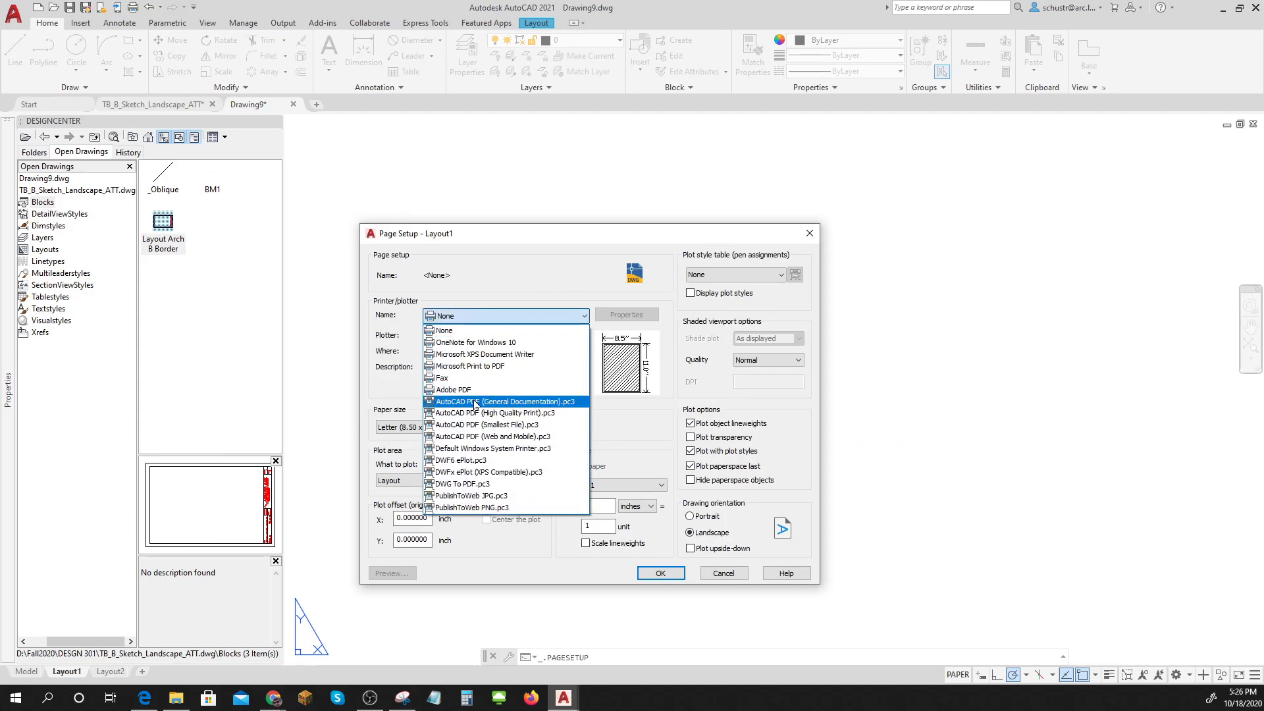
{"action": "left_click", "coordinate": [475, 401]}
{"action": "left_click", "coordinate": [504, 426]}
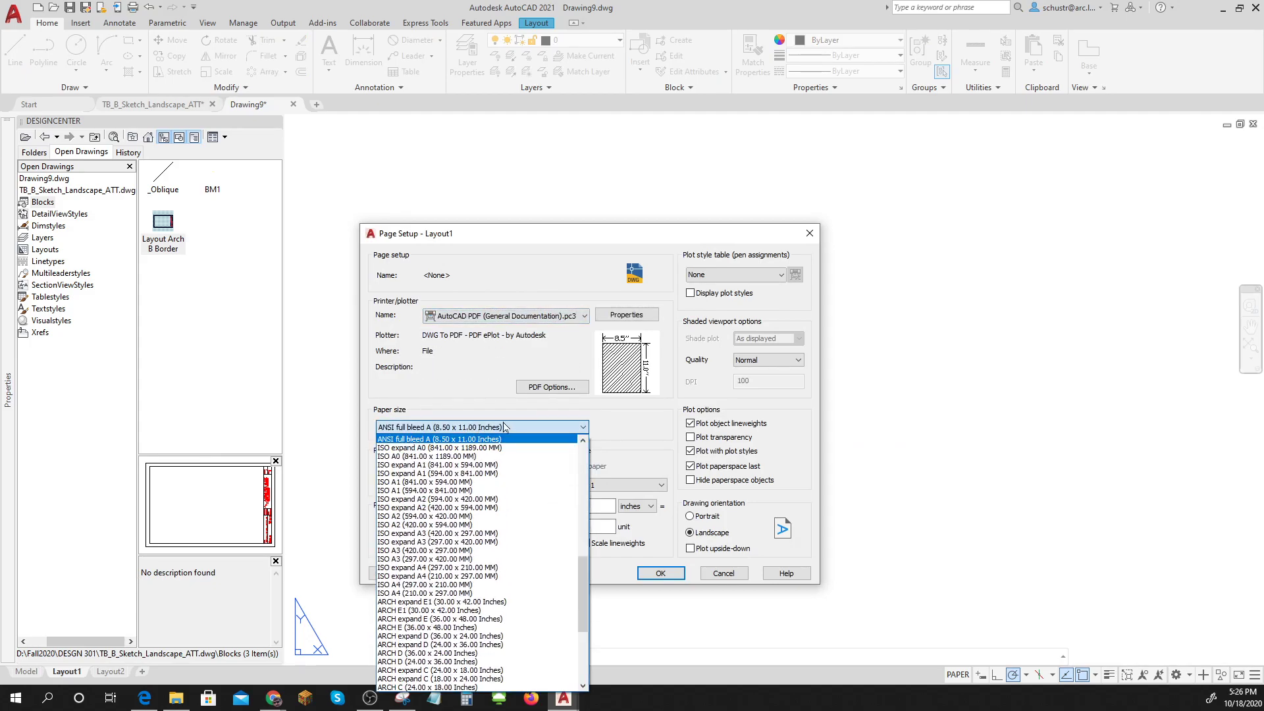
{"action": "left_click_drag", "start_coordinate": [584, 566], "coordinate": [585, 549]}
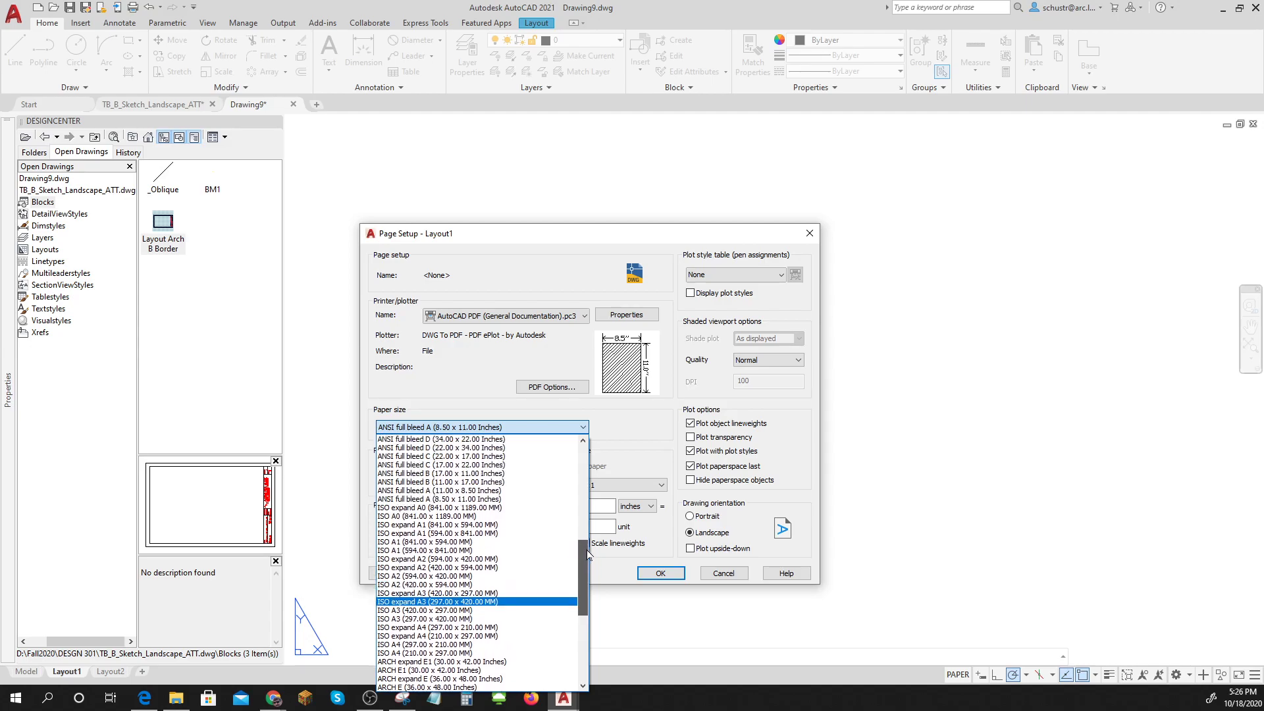
{"action": "left_click", "coordinate": [421, 482]}
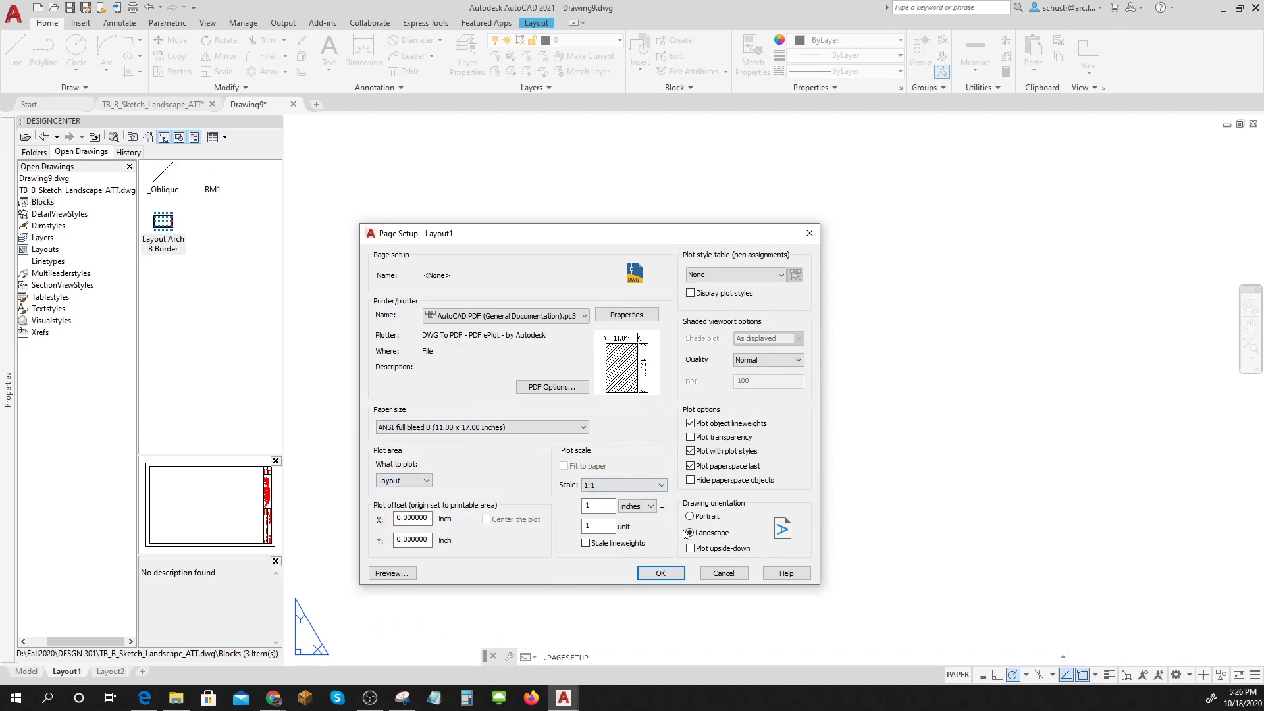
{"action": "left_click", "coordinate": [713, 275]}
{"action": "left_click", "coordinate": [715, 334]}
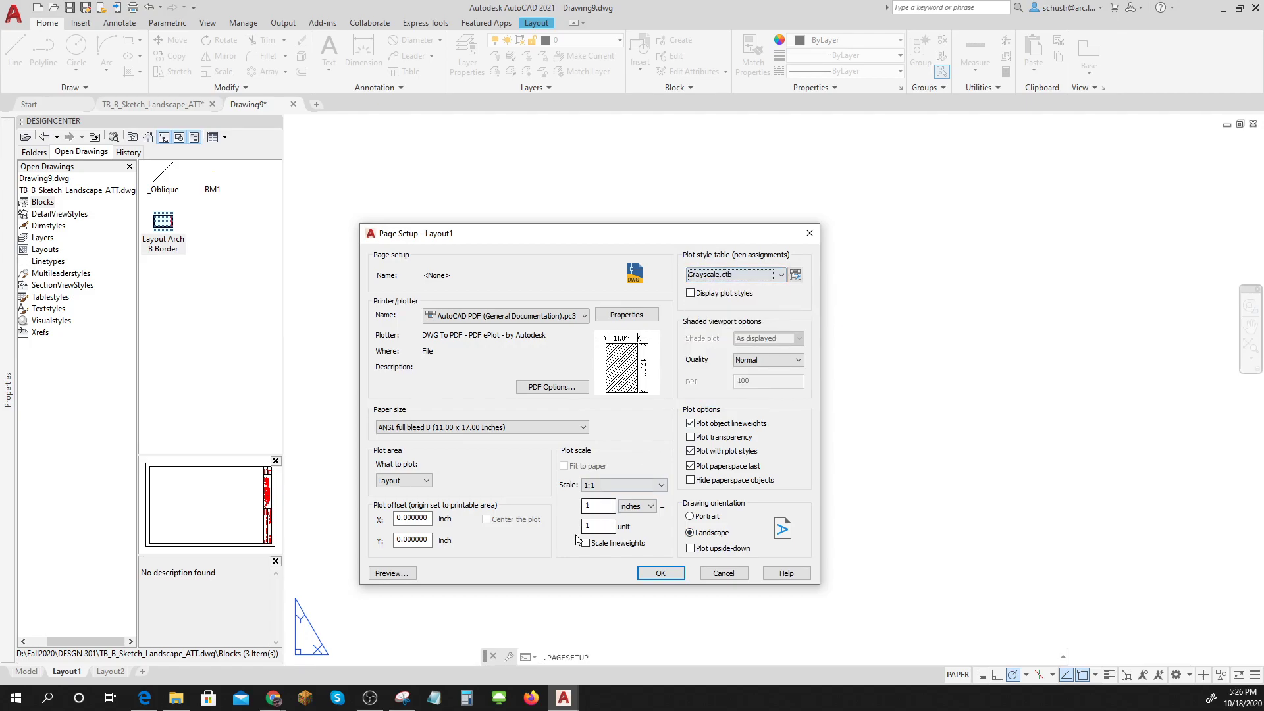
Preview the plotted layout, then exit the preview
{"action": "left_click", "coordinate": [392, 573]}
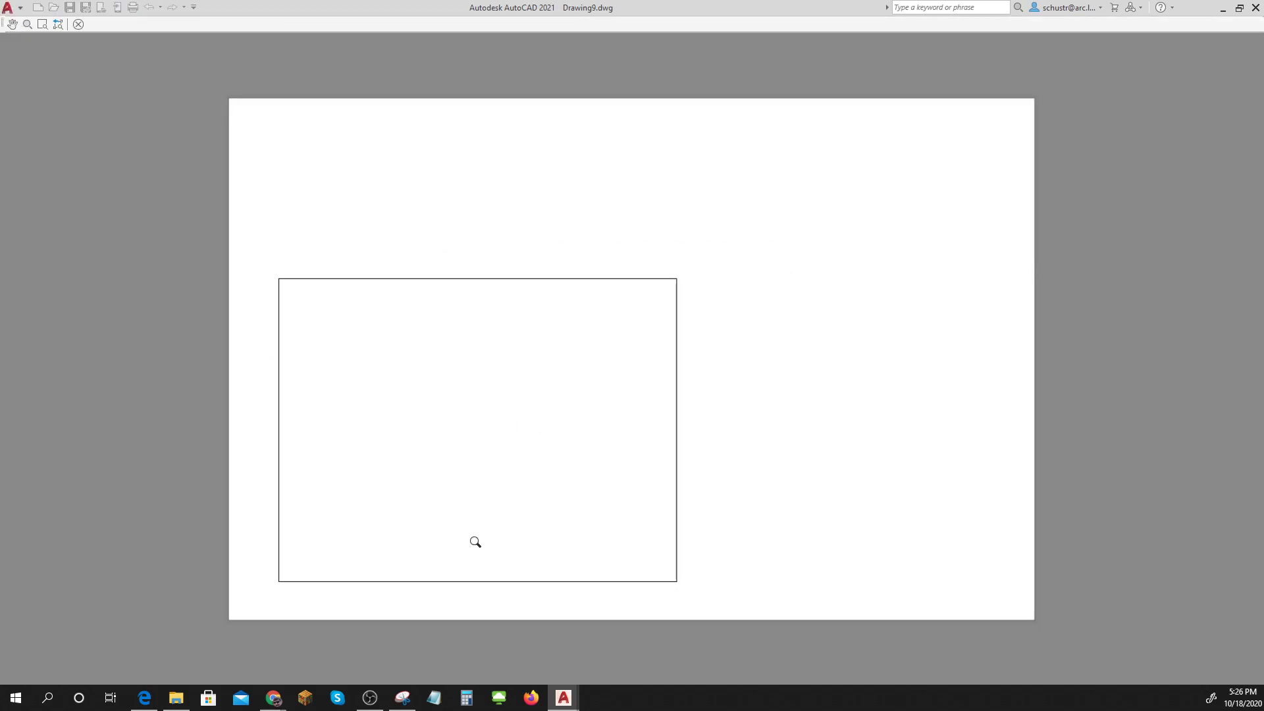
{"action": "right_click", "coordinate": [565, 495]}
{"action": "left_click", "coordinate": [587, 505]}
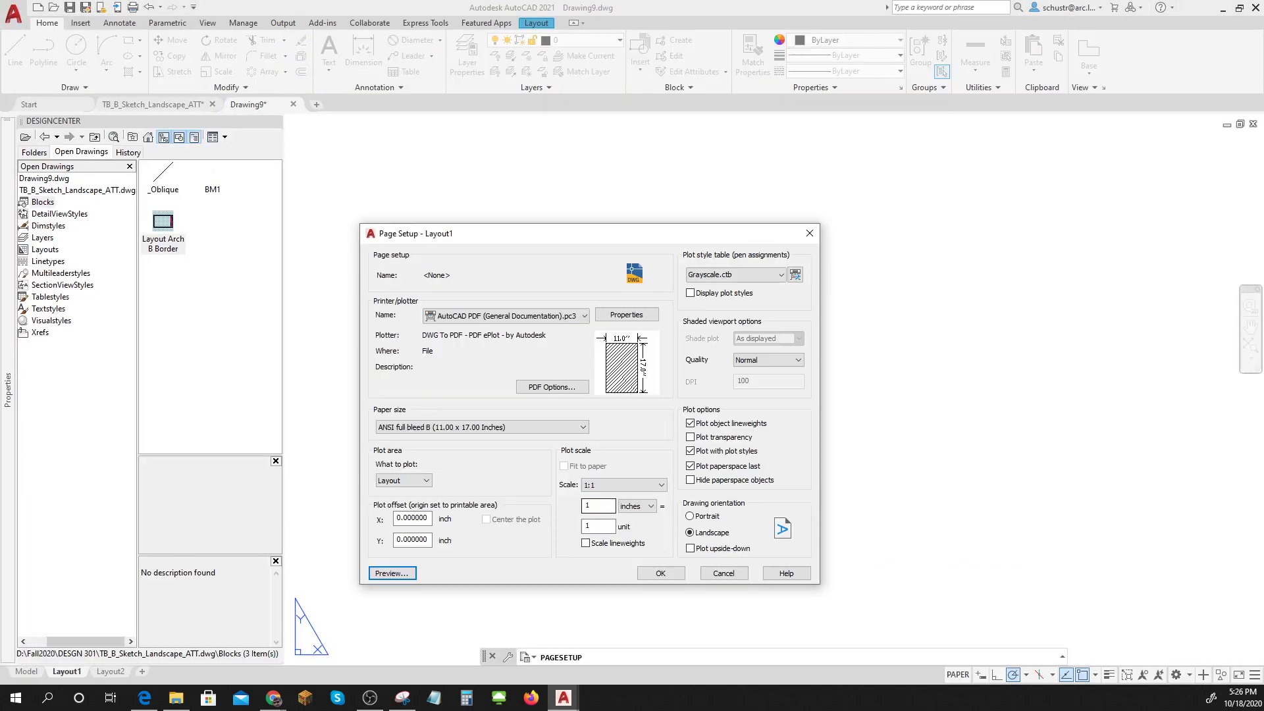
Apply the 11 x 17 page setup, recentre the sheet, and drag Layout Arch B Border onto Layout1
{"action": "left_click", "coordinate": [647, 573]}
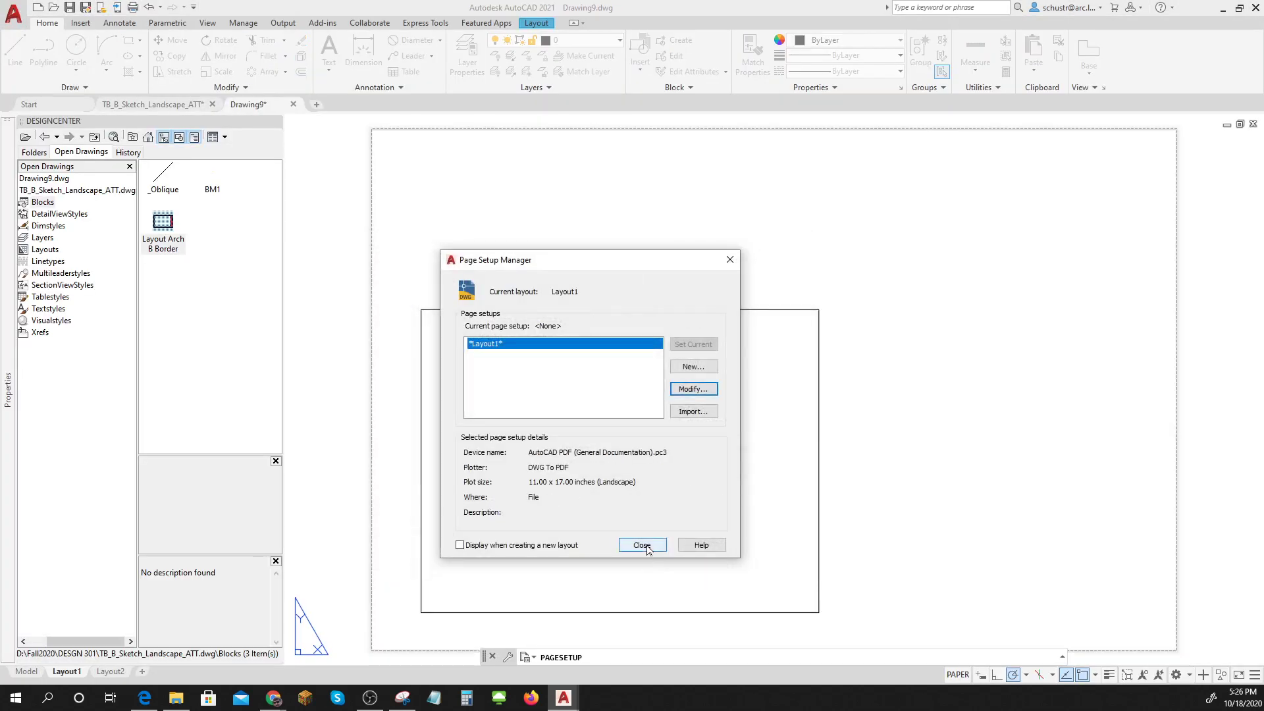
{"action": "left_click", "coordinate": [641, 546]}
{"action": "scroll", "coordinate": [643, 542], "scroll_direction": "down", "scroll_amount": 5}
{"action": "middle_click_drag", "start_coordinate": [643, 542], "coordinate": [532, 483]}
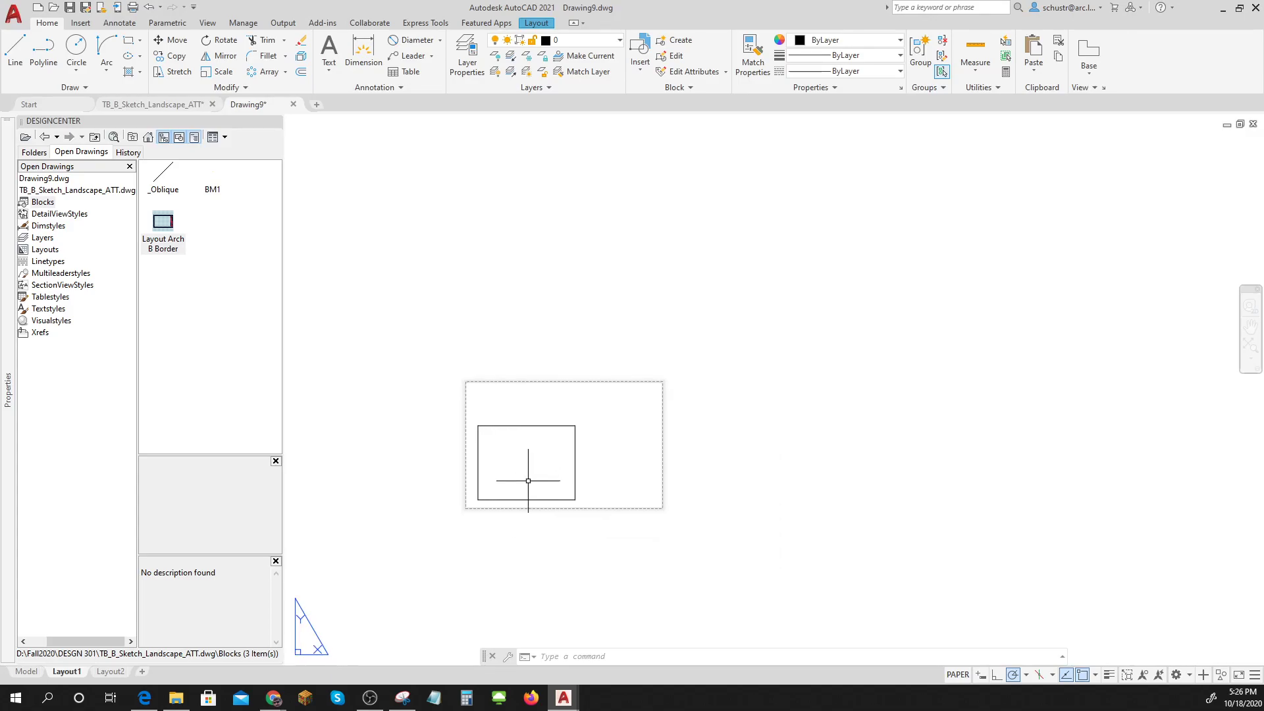
{"action": "left_click", "coordinate": [165, 225]}
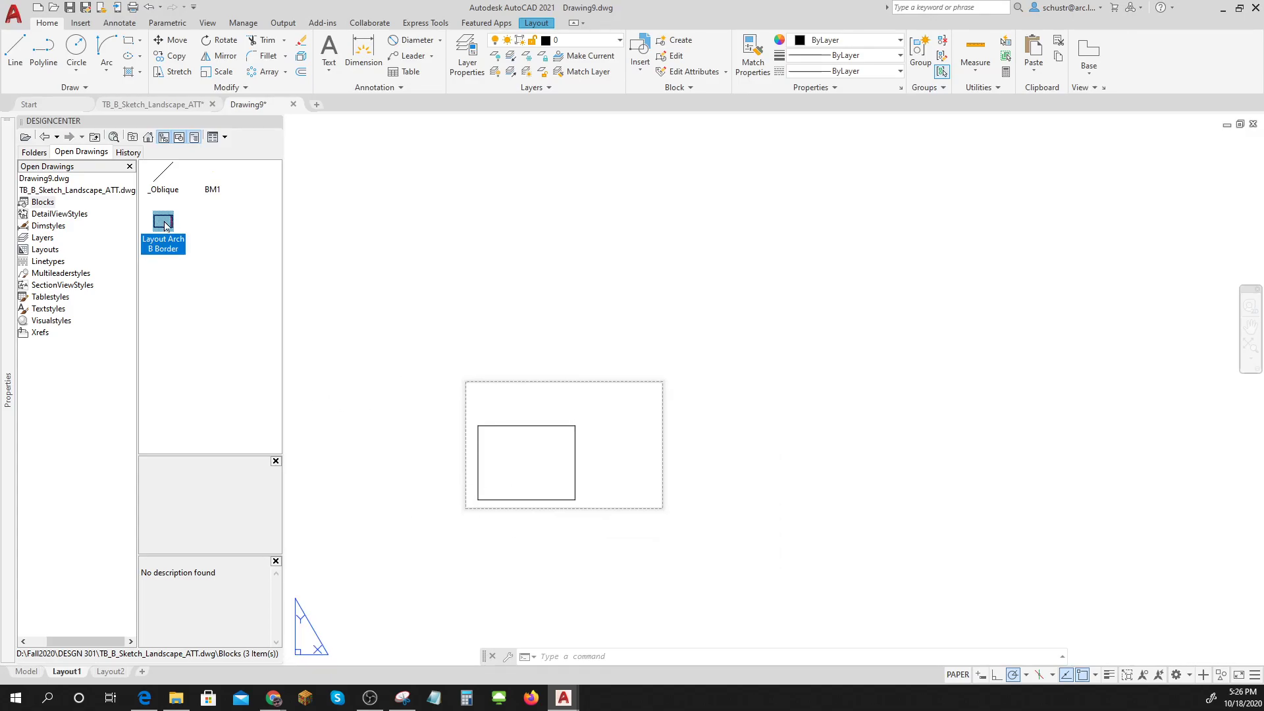
{"action": "mouse_move", "coordinate": [165, 228]}
{"action": "left_mouse_down"}
{"action": "mouse_move", "coordinate": [294, 306]}
{"action": "mouse_move", "coordinate": [398, 455]}
{"action": "mouse_move", "coordinate": [475, 511]}
{"action": "left_mouse_up"}
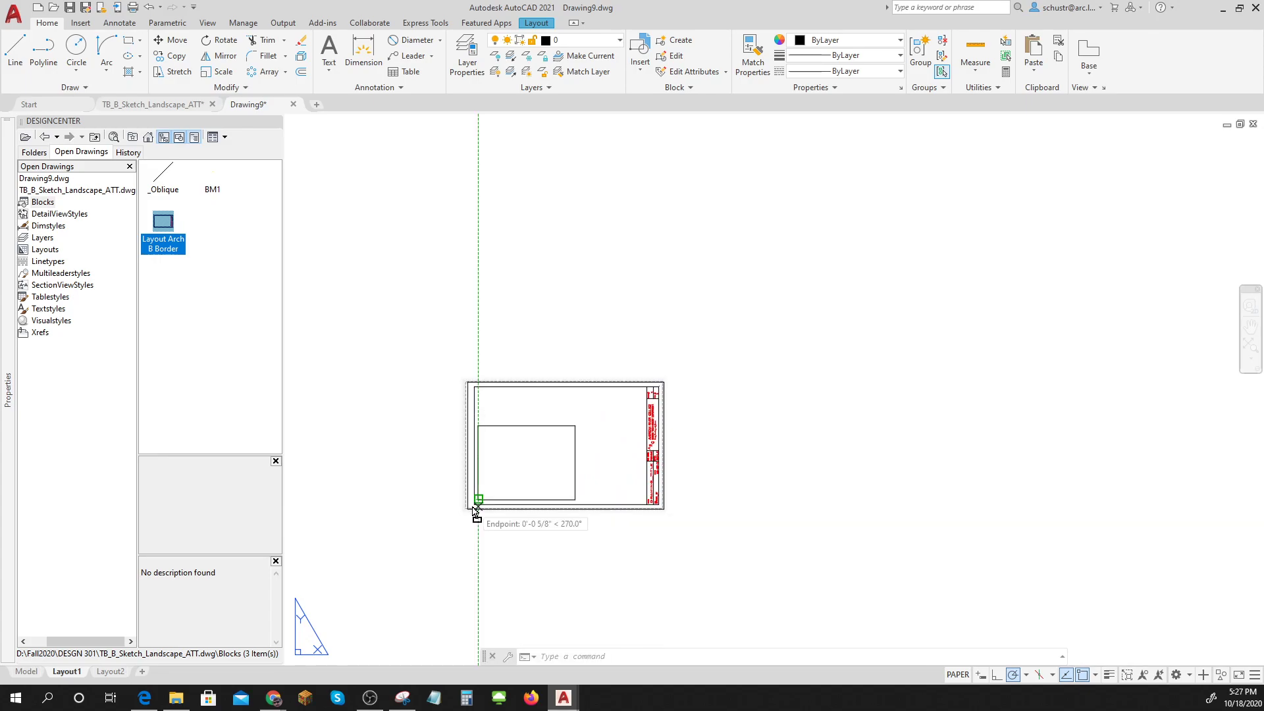
Place the title block and fill in class, date 10-18-20, drafter initials, INTERIOR DESIGN #5, ID-D-05 and scale
{"action": "left_click", "coordinate": [475, 510]}
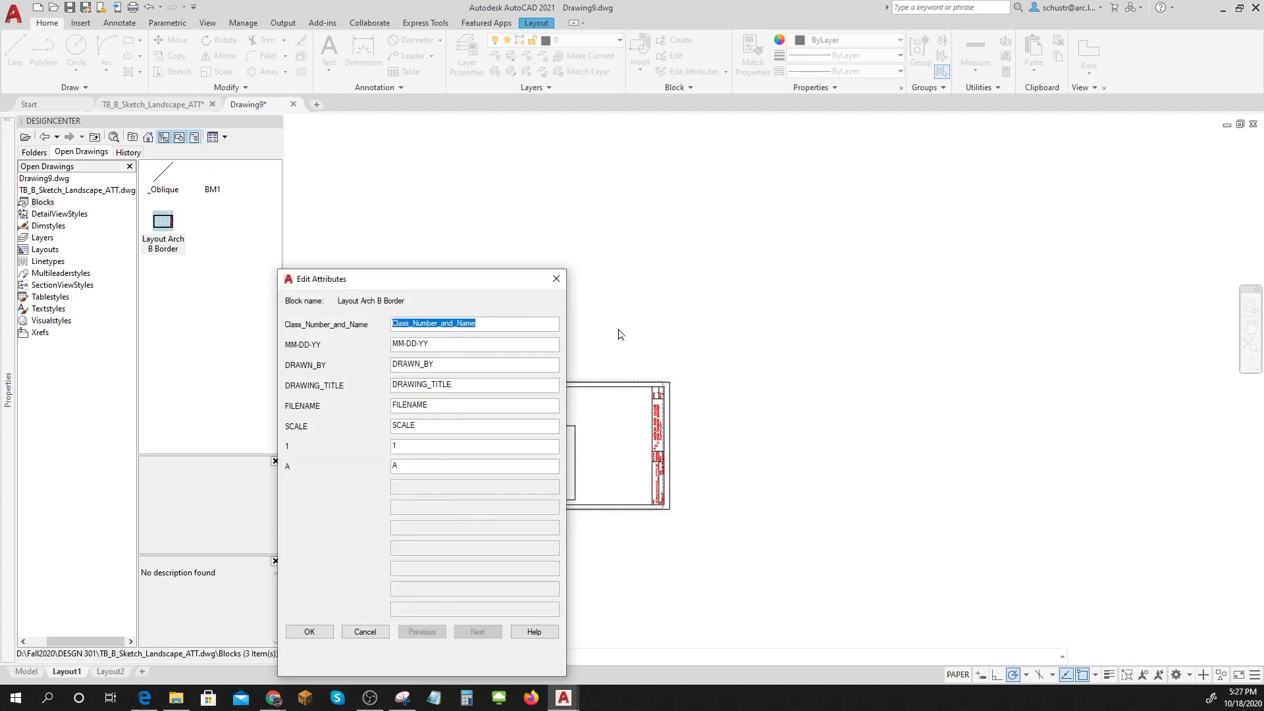
{"action": "type", "text": "de"}
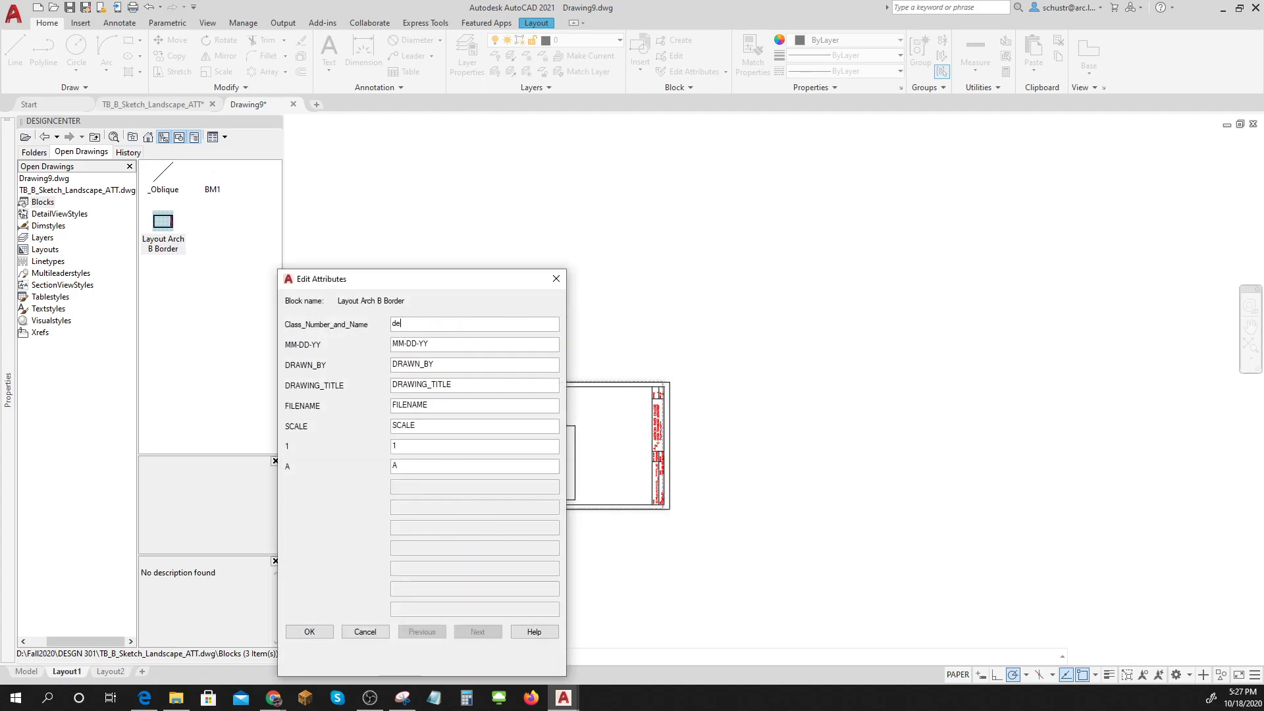
{"action": "type", "text": "SGN 301 - SCHUSTER"}
{"action": "left_click_drag", "start_coordinate": [428, 343], "coordinate": [403, 344]}
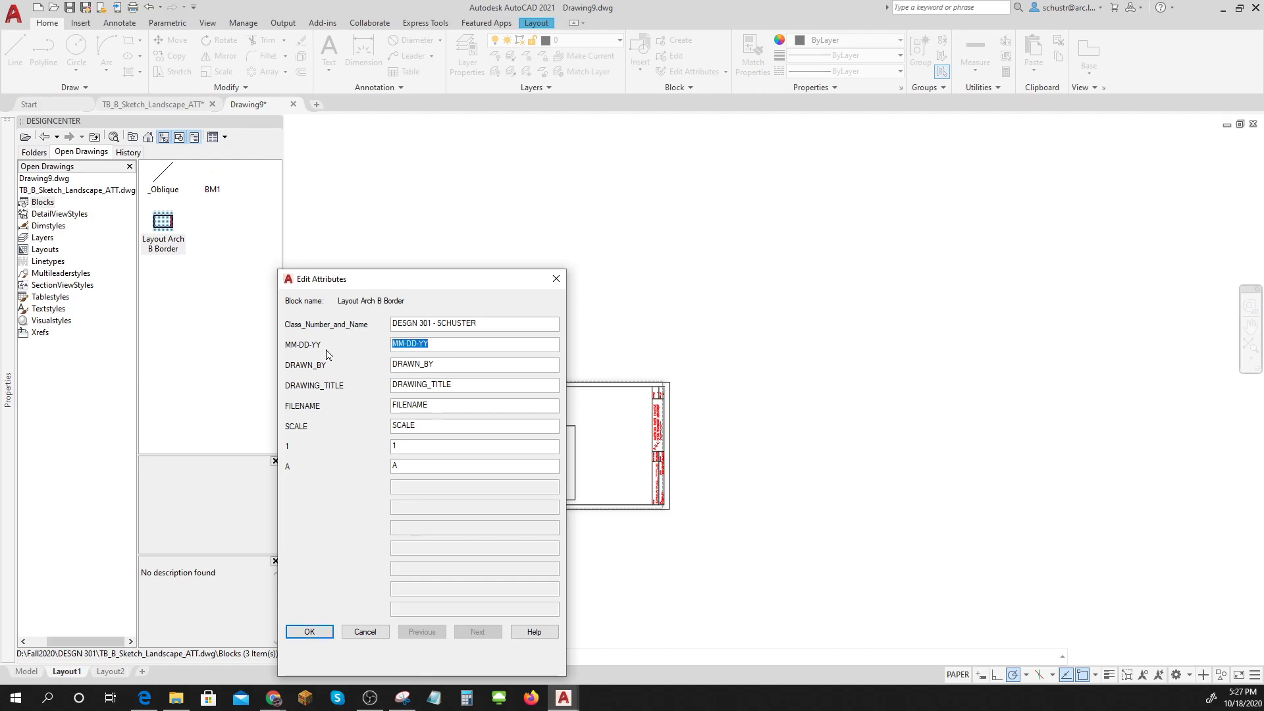
{"action": "type", "text": "10-18-20"}
{"action": "double_click", "coordinate": [433, 364]}
{"action": "type", "text": "ROS"}
{"action": "key", "text": "Tab"}
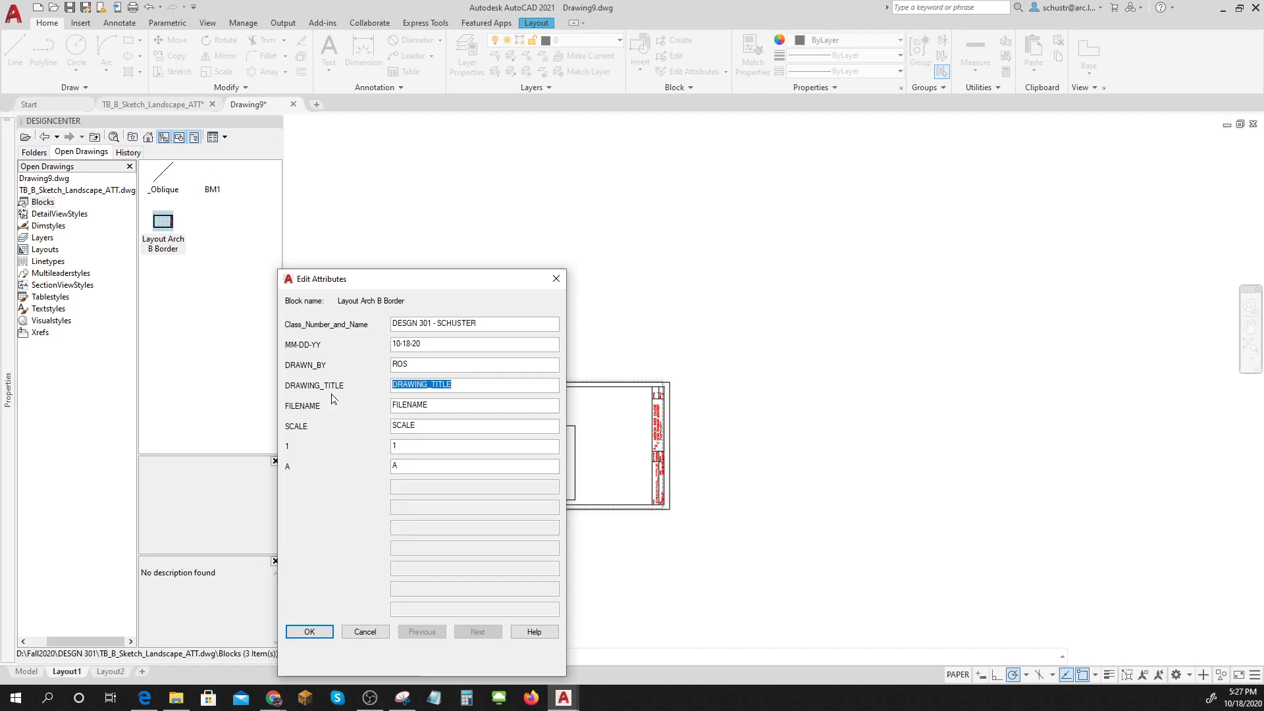
{"action": "type", "text": "INTERIOR DESIGN #5"}
{"action": "key", "text": "Tab"}
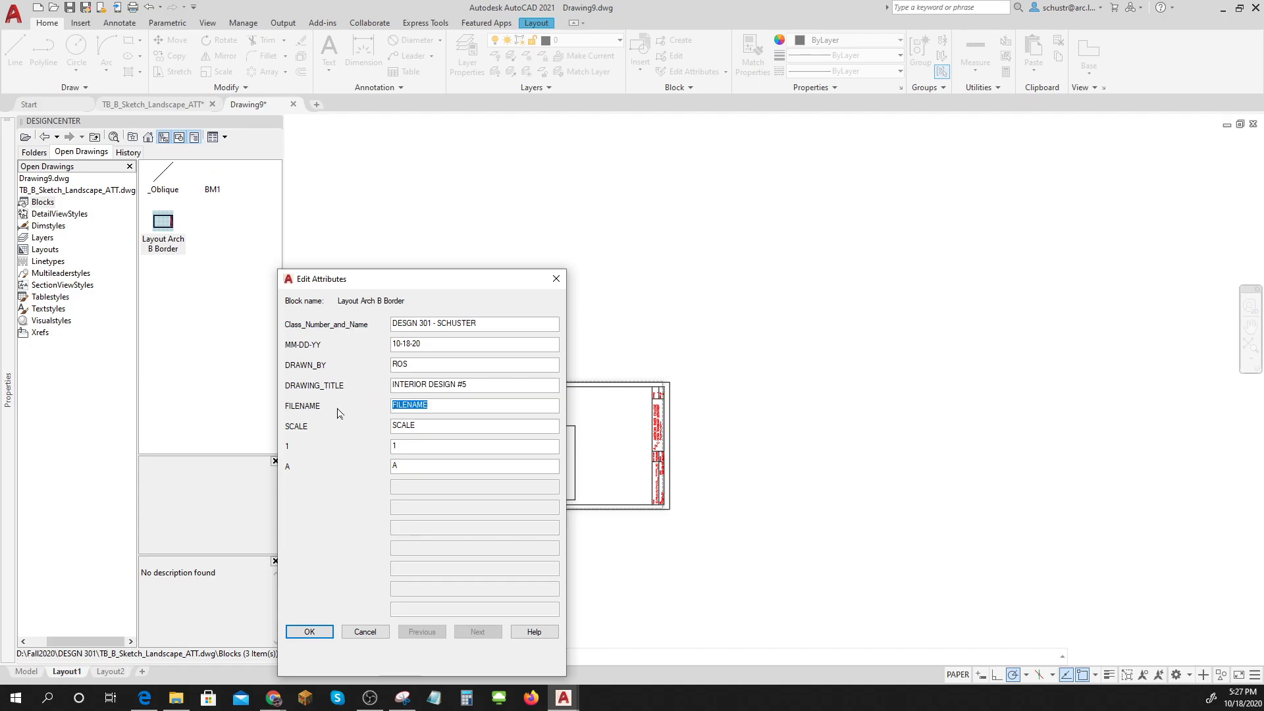
{"action": "type", "text": "ID-D-05"}
{"action": "key", "text": "Tab"}
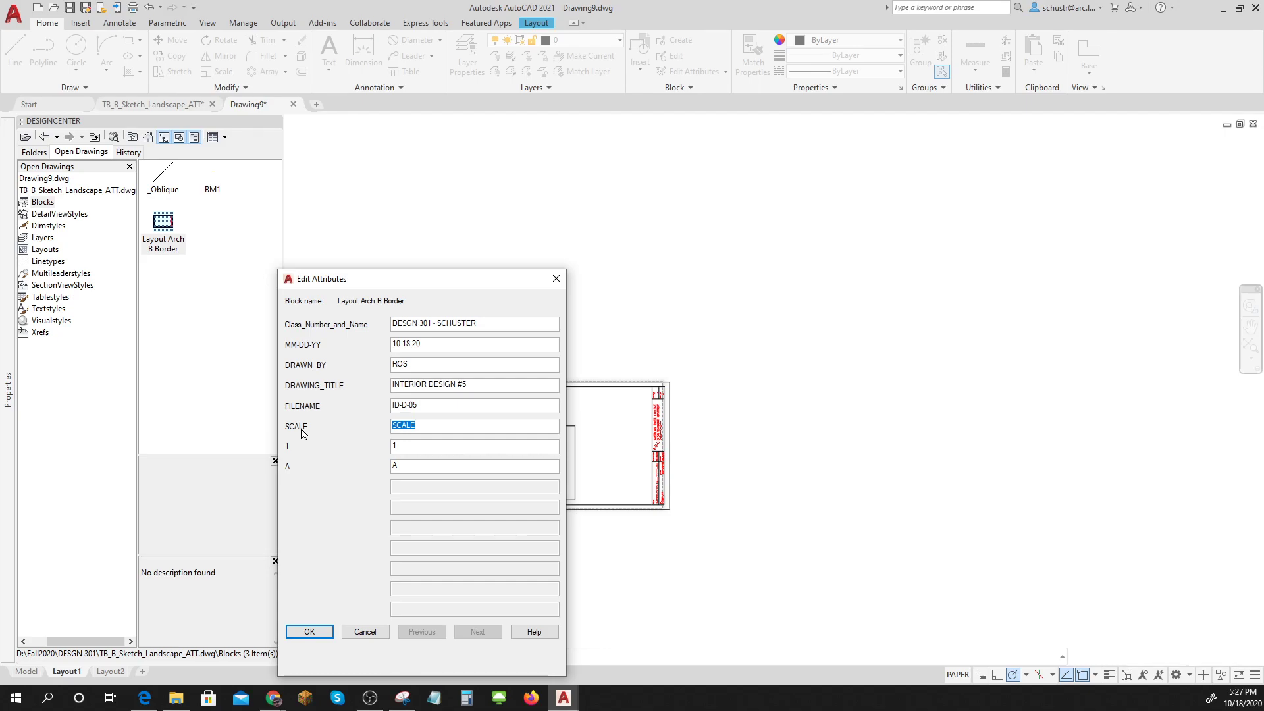
{"action": "type", "text": "1/2\"=1'"}
Confirm the title block attributes and stretch the viewport to fit inside the border
{"action": "left_click", "coordinate": [333, 630]}
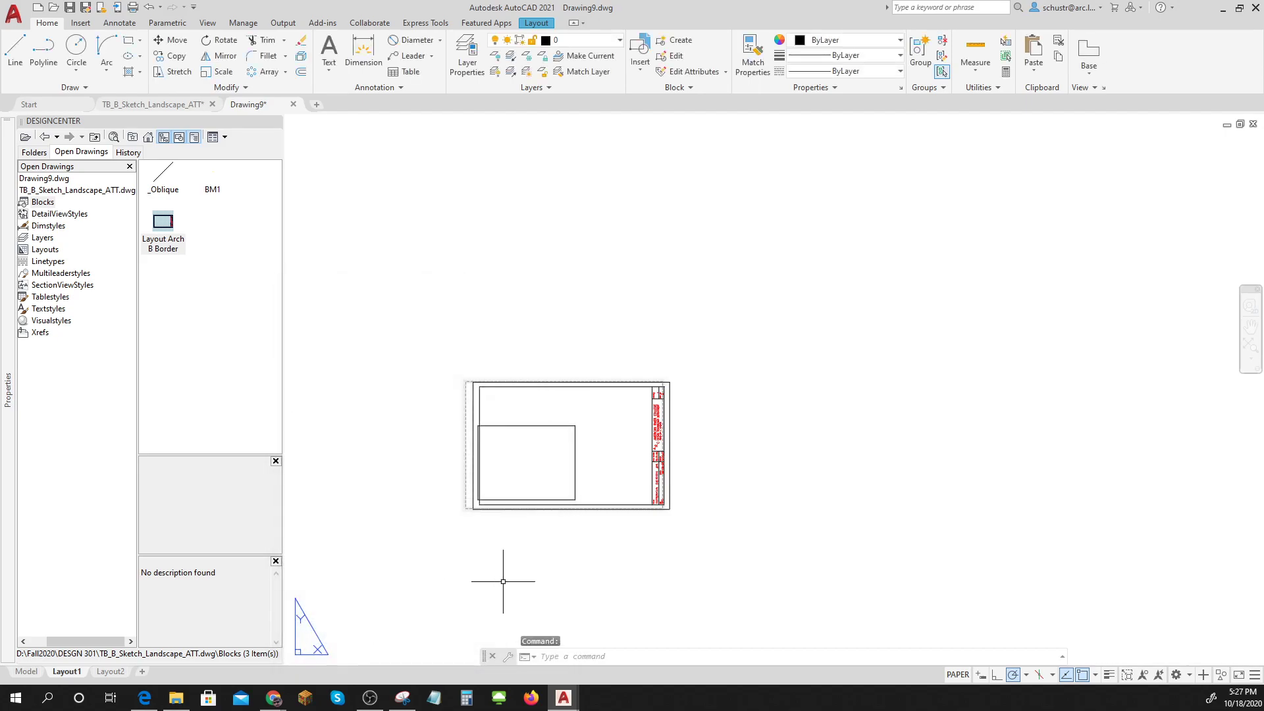
{"action": "scroll", "coordinate": [525, 516], "scroll_direction": "up", "scroll_amount": 6}
{"action": "scroll", "coordinate": [524, 497], "scroll_direction": "down", "scroll_amount": 2}
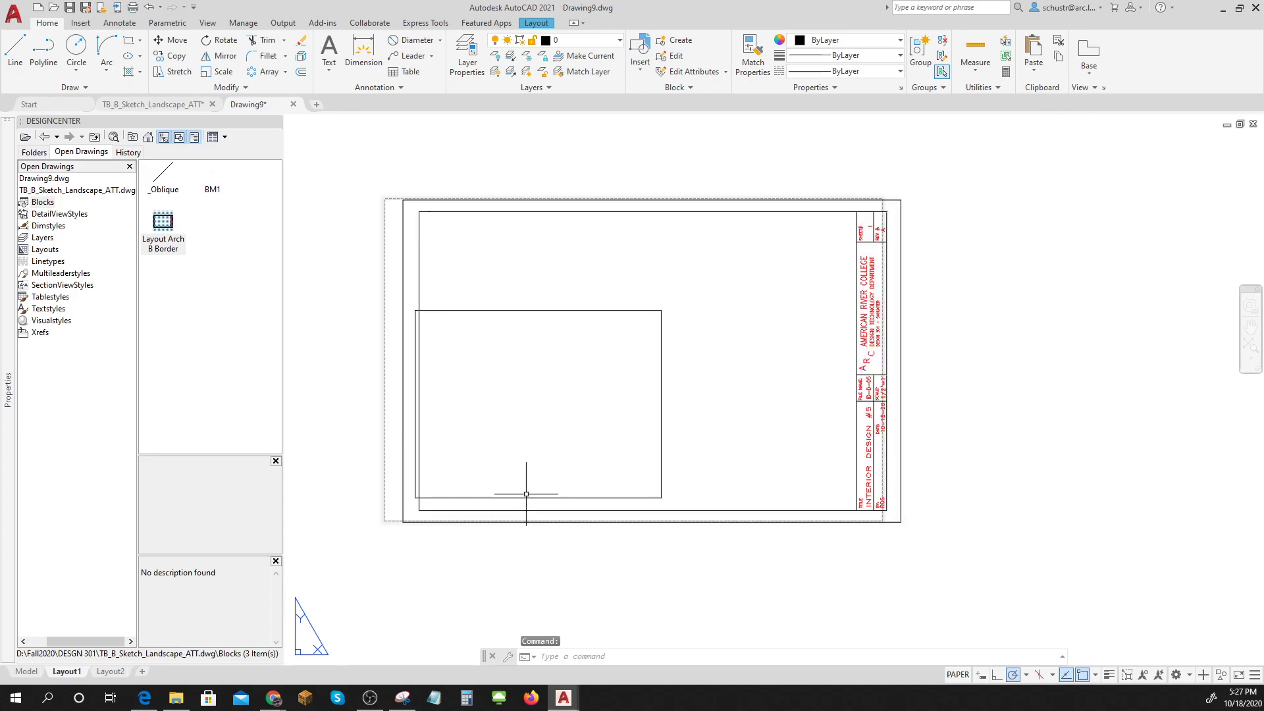
{"action": "left_click", "coordinate": [479, 496]}
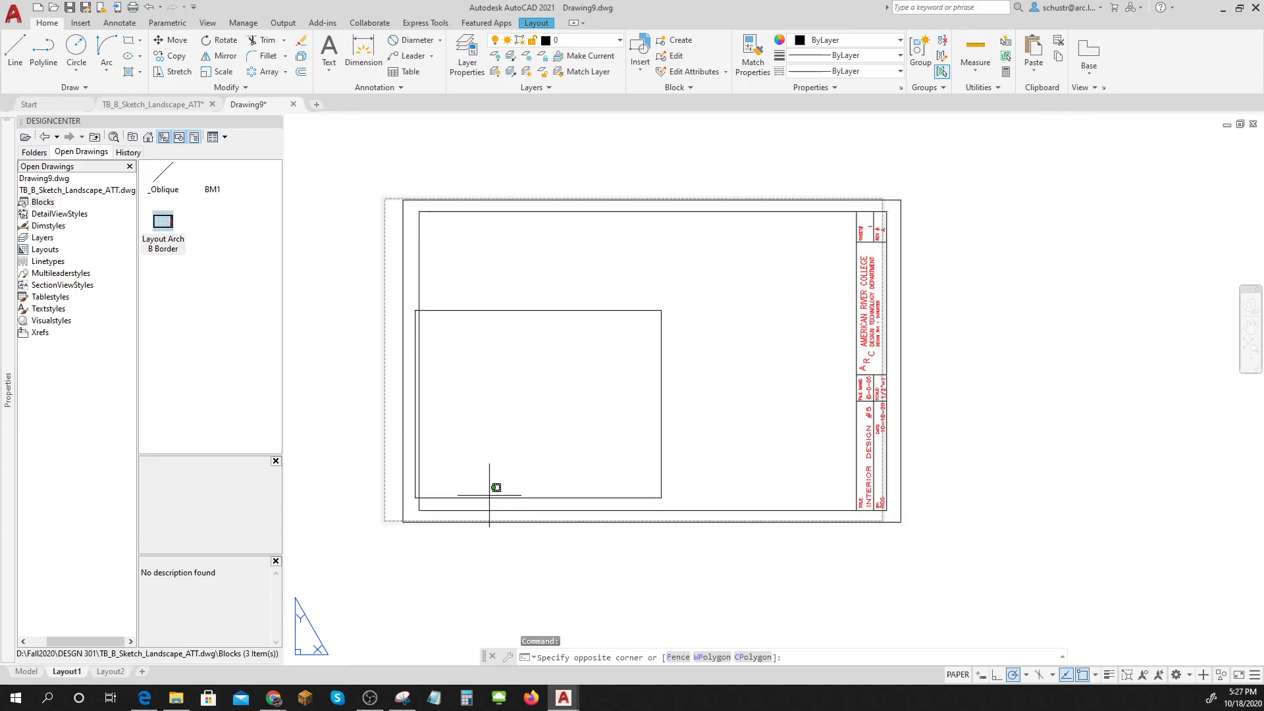
{"action": "left_click", "coordinate": [453, 507]}
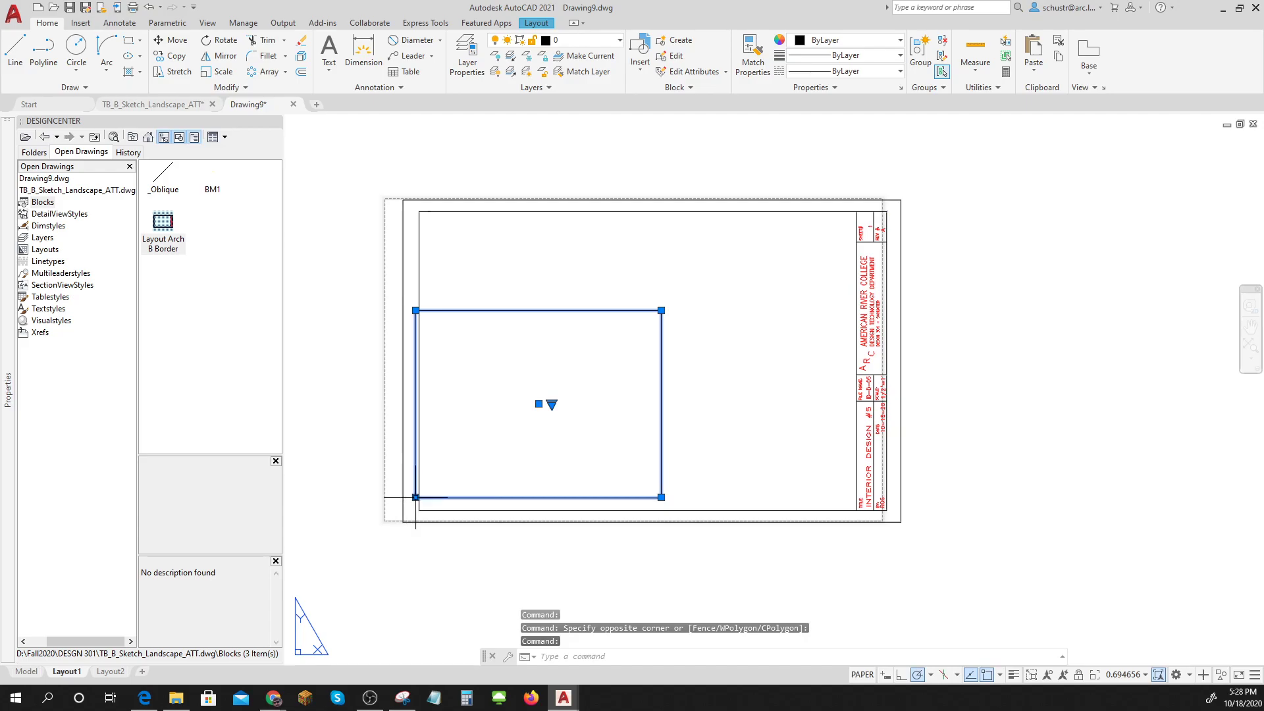
{"action": "left_click", "coordinate": [416, 497]}
{"action": "left_click", "coordinate": [419, 510]}
{"action": "left_click", "coordinate": [661, 311]}
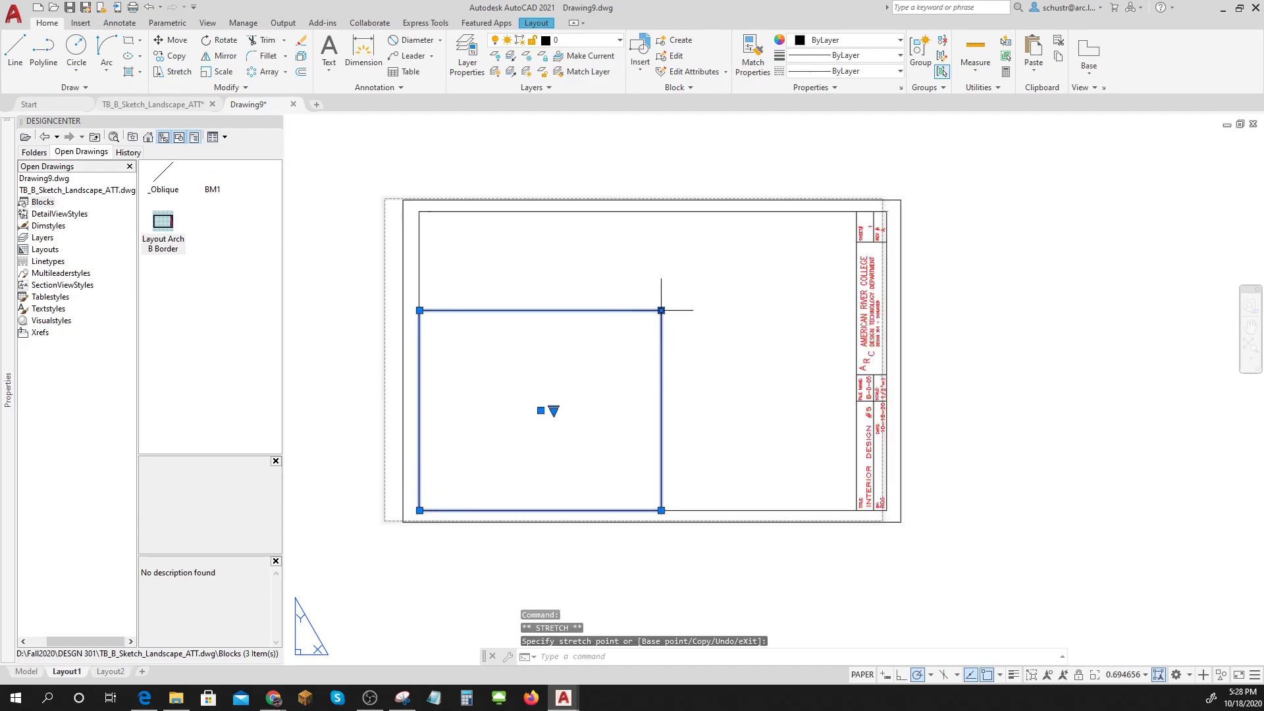
{"action": "left_click", "coordinate": [856, 212]}
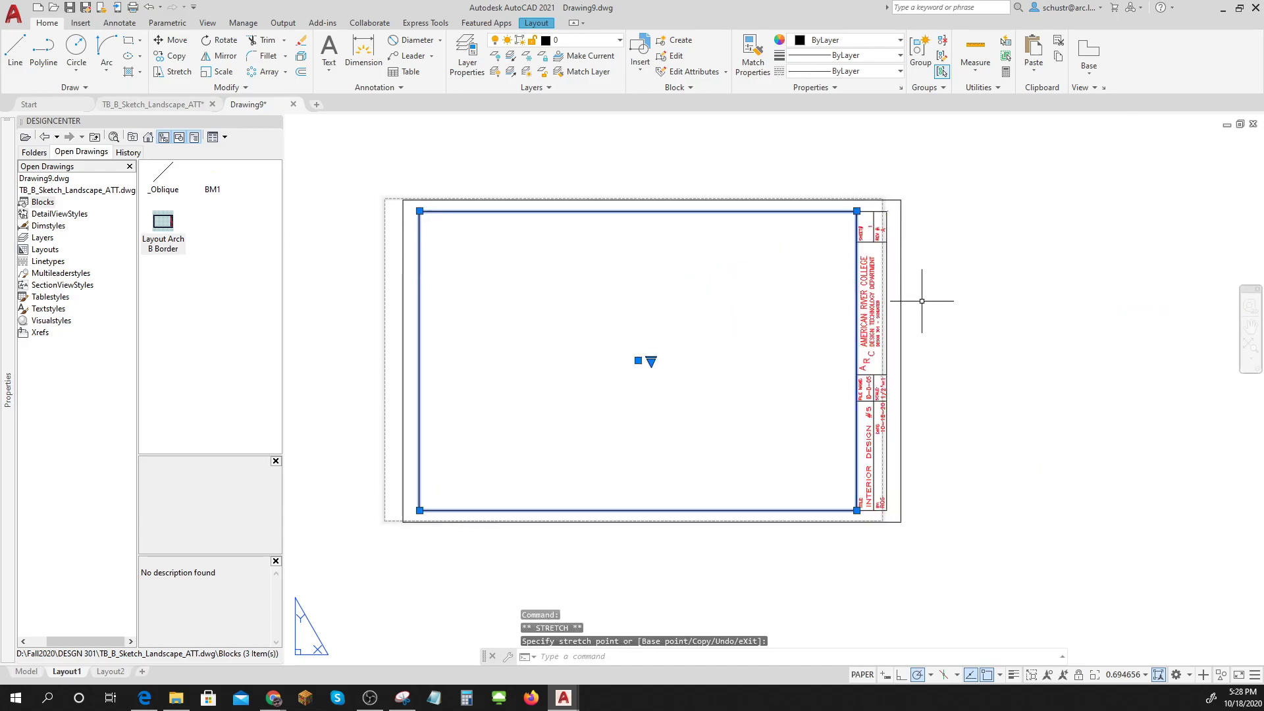
{"action": "scroll", "coordinate": [921, 301], "scroll_direction": "up", "scroll_amount": 2}
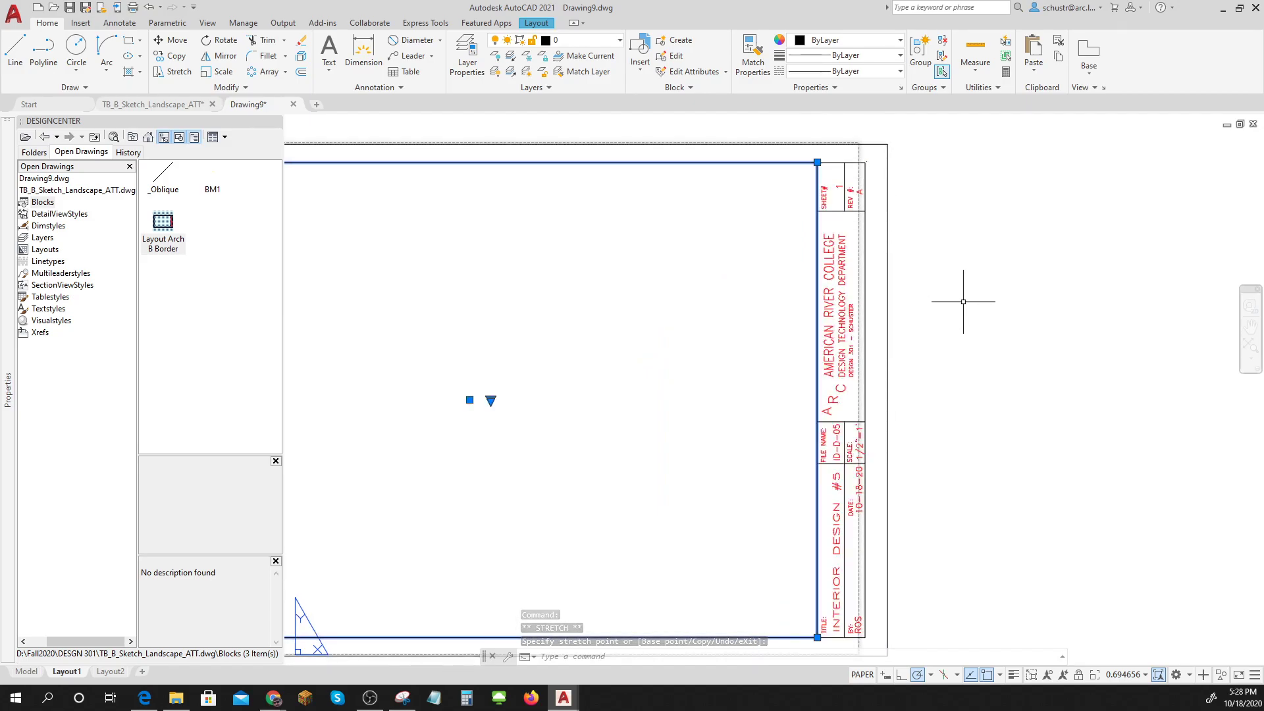
{"action": "scroll", "coordinate": [965, 299], "scroll_direction": "down", "scroll_amount": 4}
{"action": "scroll", "coordinate": [932, 372], "scroll_direction": "up", "scroll_amount": 2}
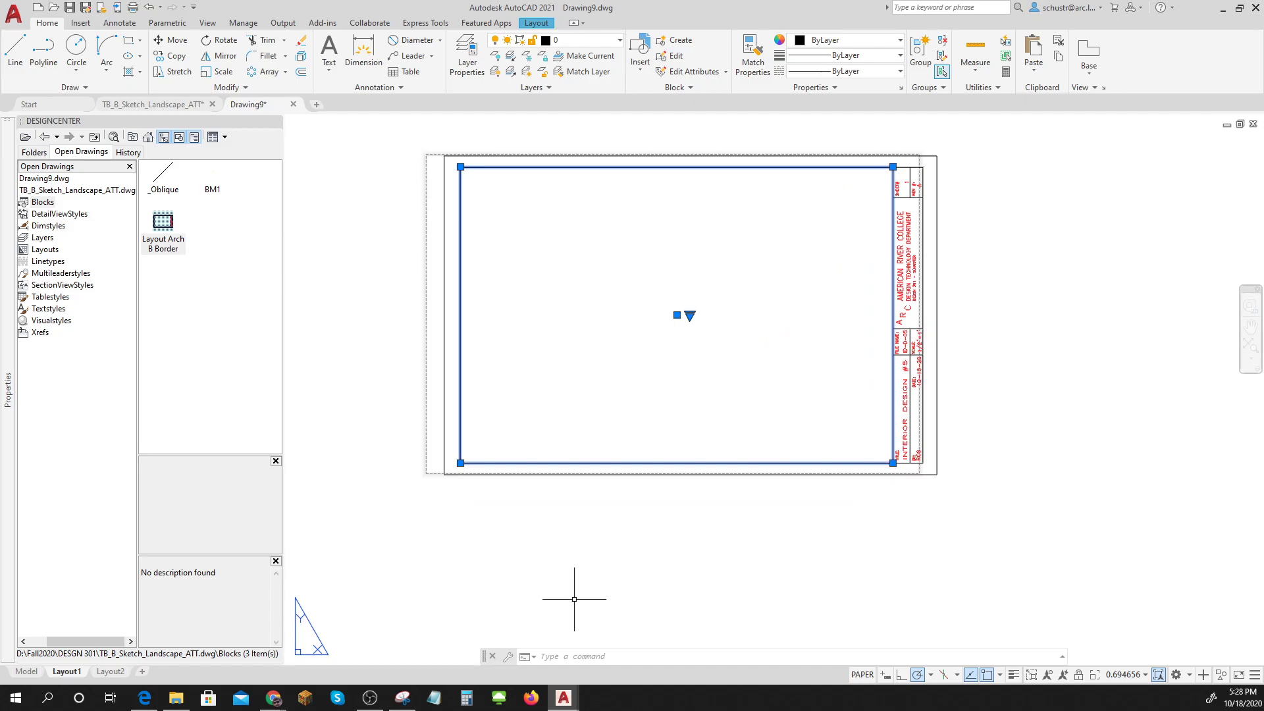
Move the border and viewport together so their lower-left corner snaps to the sheet corner
{"action": "type", "text": "m"}
{"action": "key", "text": "Return"}
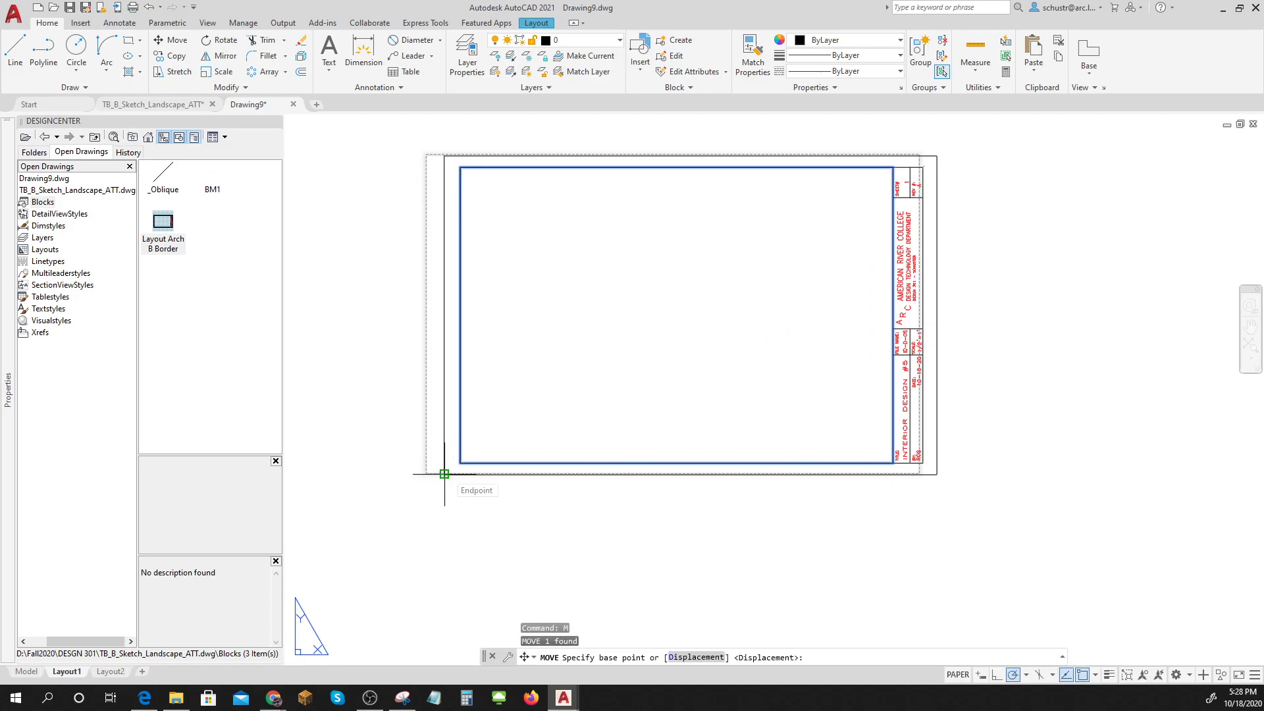
{"action": "left_click", "coordinate": [556, 532]}
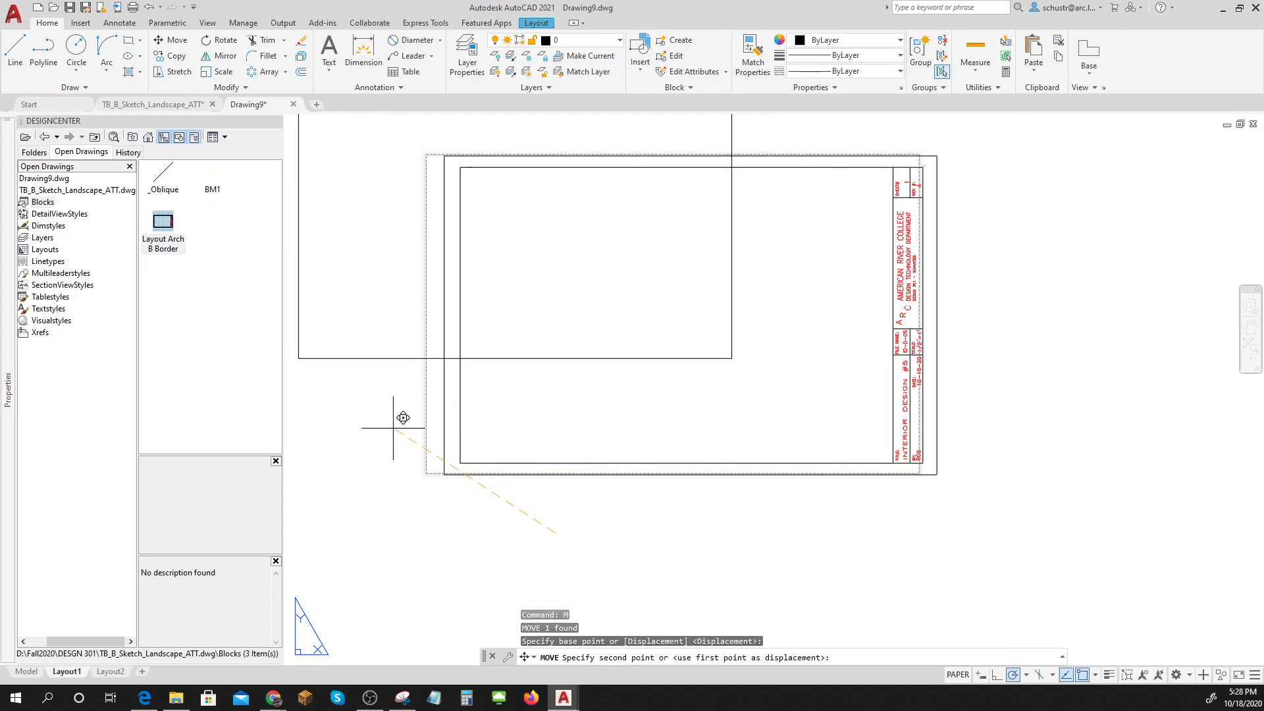
{"action": "key", "text": "Escape"}
{"action": "key", "text": "Escape"}
{"action": "key", "text": "Escape"}
{"action": "left_click", "coordinate": [540, 507]}
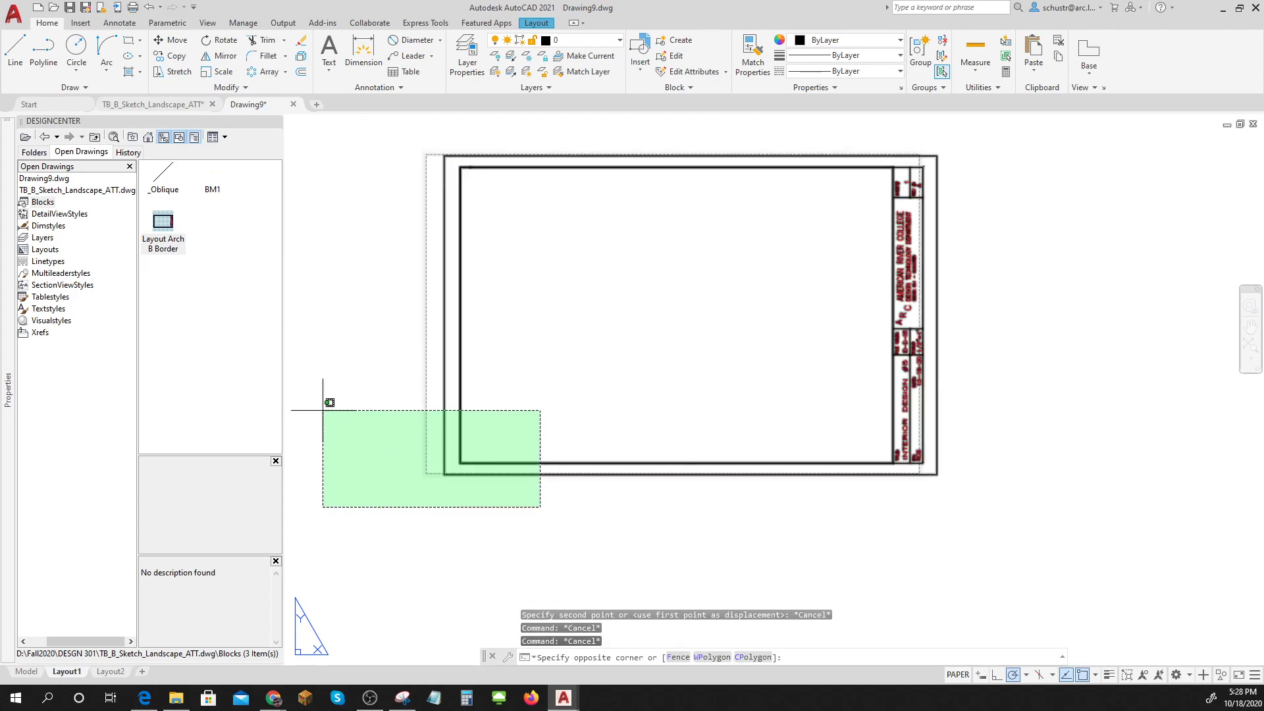
{"action": "left_click", "coordinate": [323, 410]}
{"action": "type", "text": "M"}
{"action": "key", "text": "Return"}
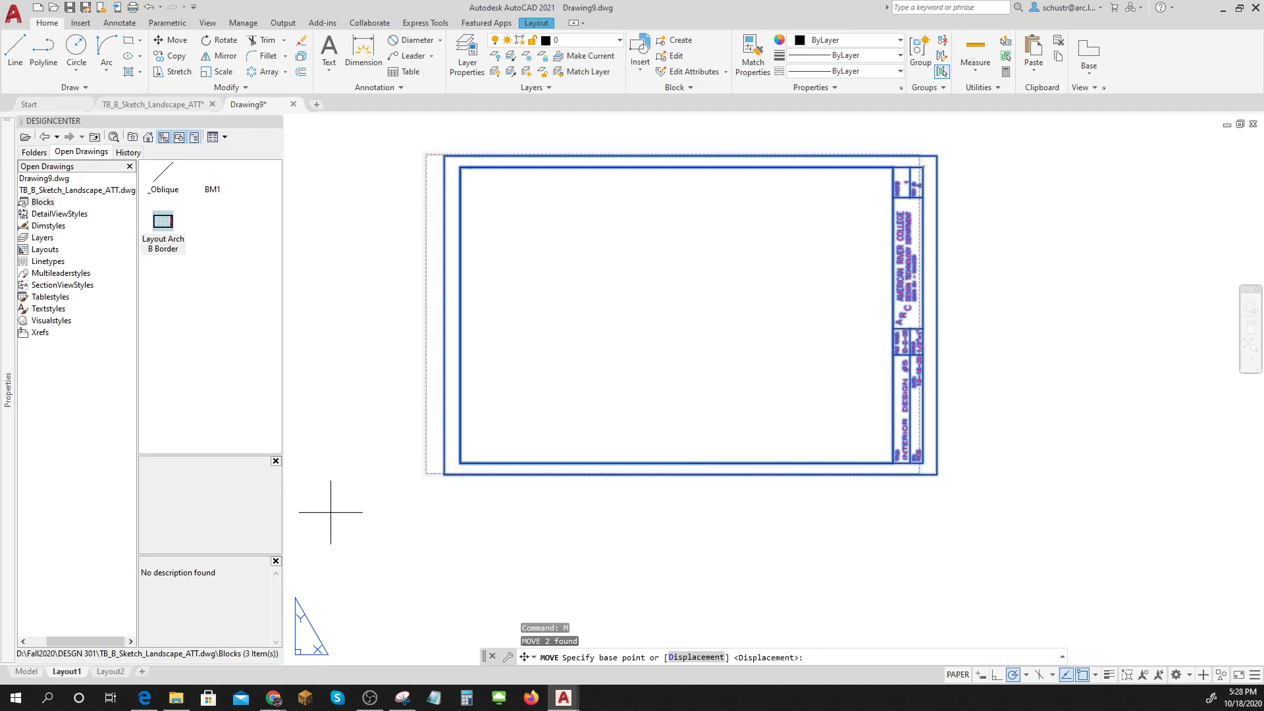
{"action": "left_click", "coordinate": [445, 474]}
{"action": "scroll", "coordinate": [445, 474], "scroll_direction": "up", "scroll_amount": 5}
{"action": "scroll", "coordinate": [445, 472], "scroll_direction": "up", "scroll_amount": 2}
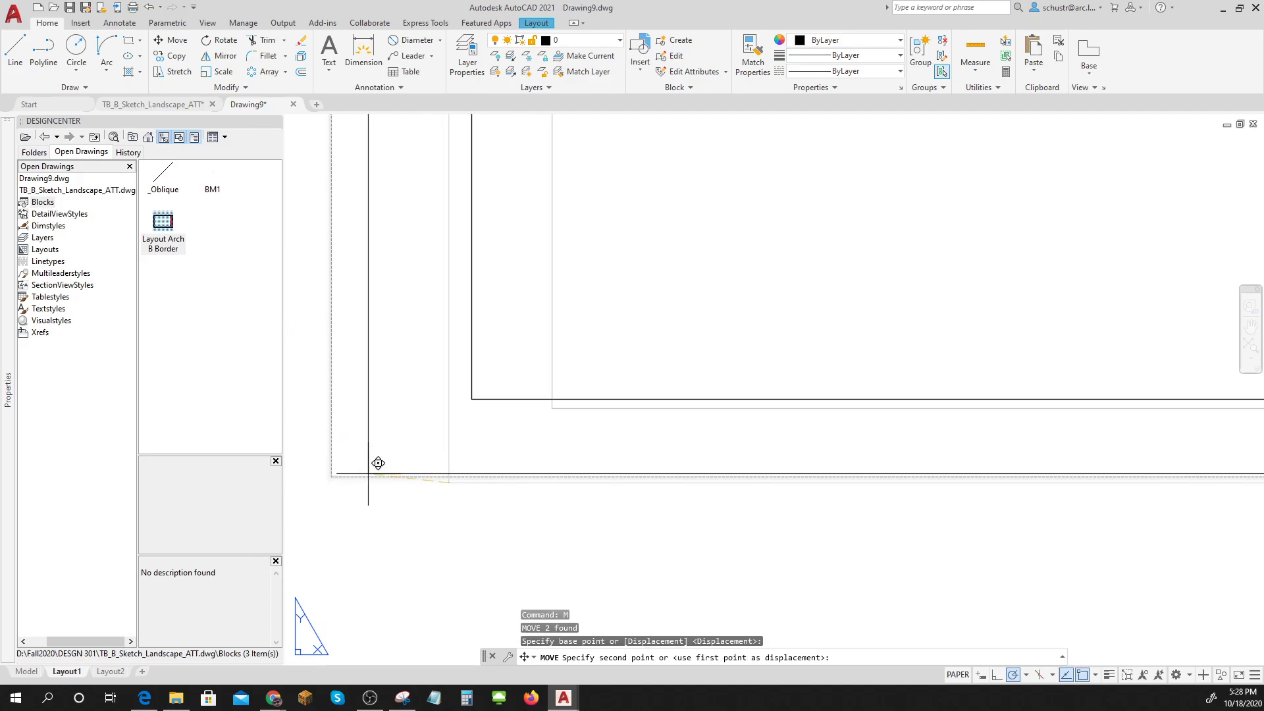
{"action": "left_click", "coordinate": [332, 481]}
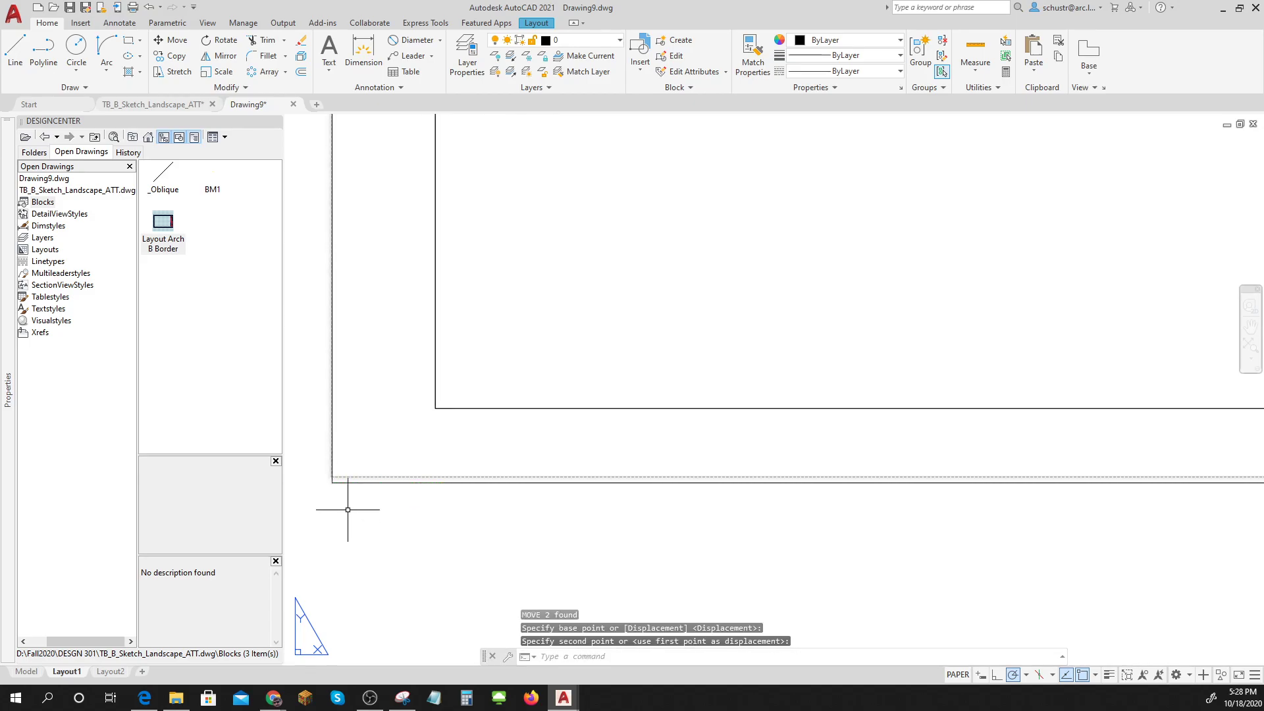
Move the two remaining border lines into alignment and bring the whole sheet into view
{"action": "left_click", "coordinate": [707, 551]}
{"action": "left_click", "coordinate": [285, 340]}
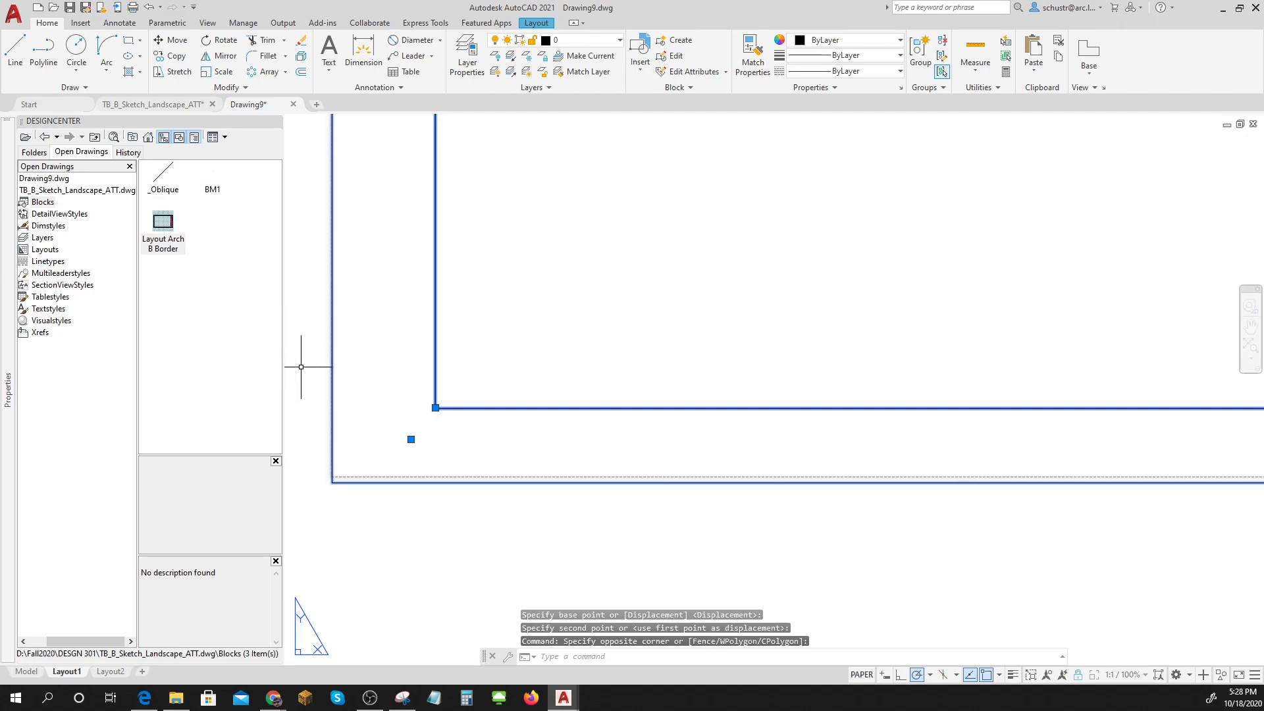
{"action": "type", "text": "m"}
{"action": "key", "text": "Return"}
{"action": "left_click", "coordinate": [332, 482]}
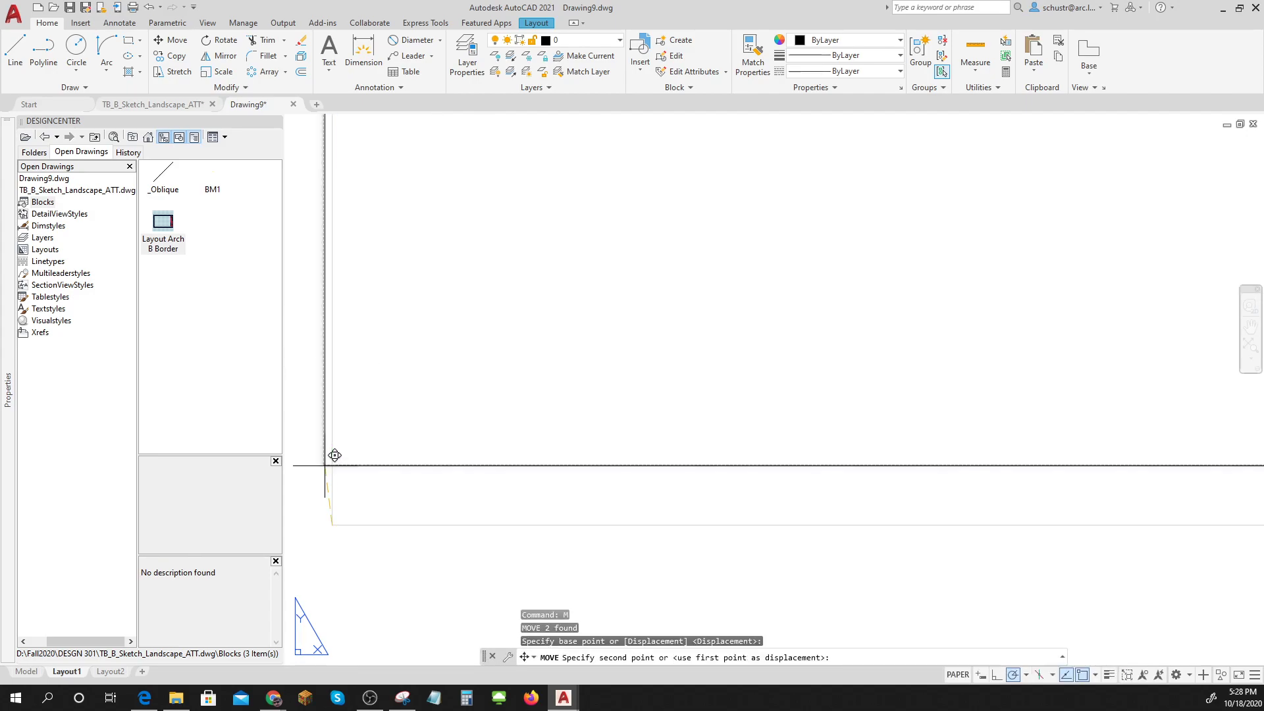
{"action": "left_click", "coordinate": [324, 464]}
{"action": "scroll", "coordinate": [460, 500], "scroll_direction": "down", "scroll_amount": 5}
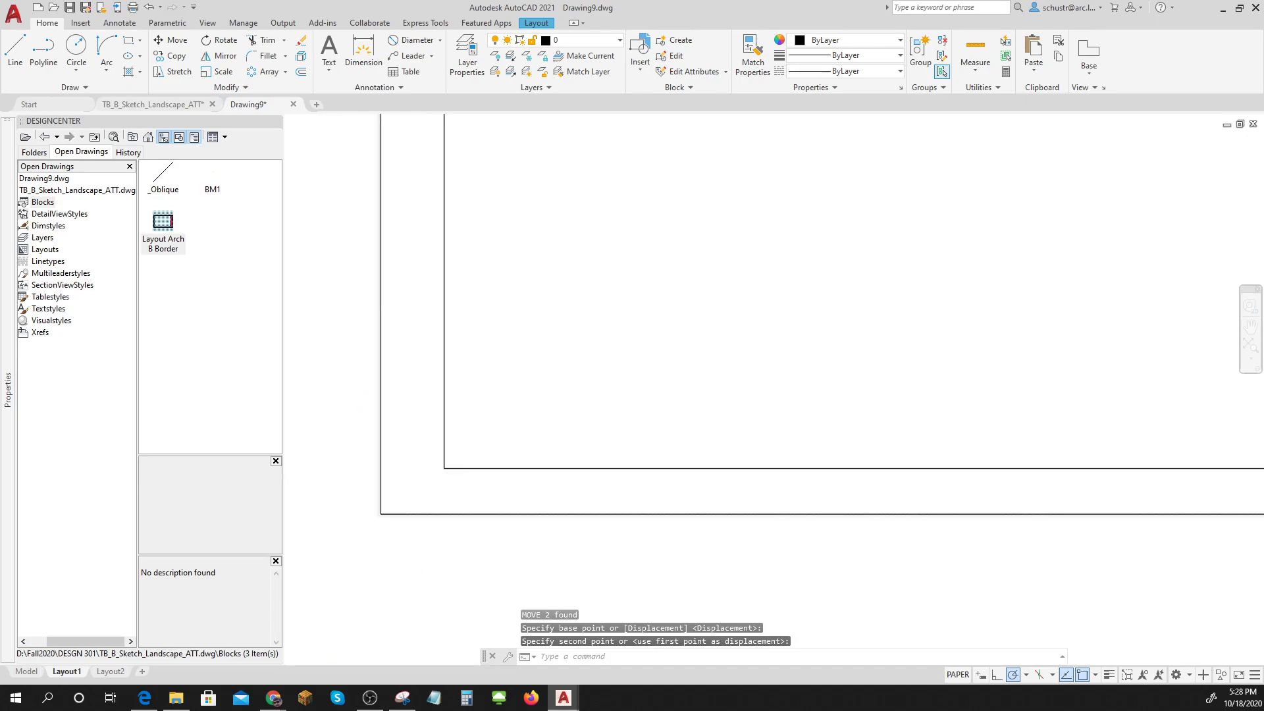
{"action": "scroll", "coordinate": [730, 440], "scroll_direction": "up", "scroll_amount": 4}
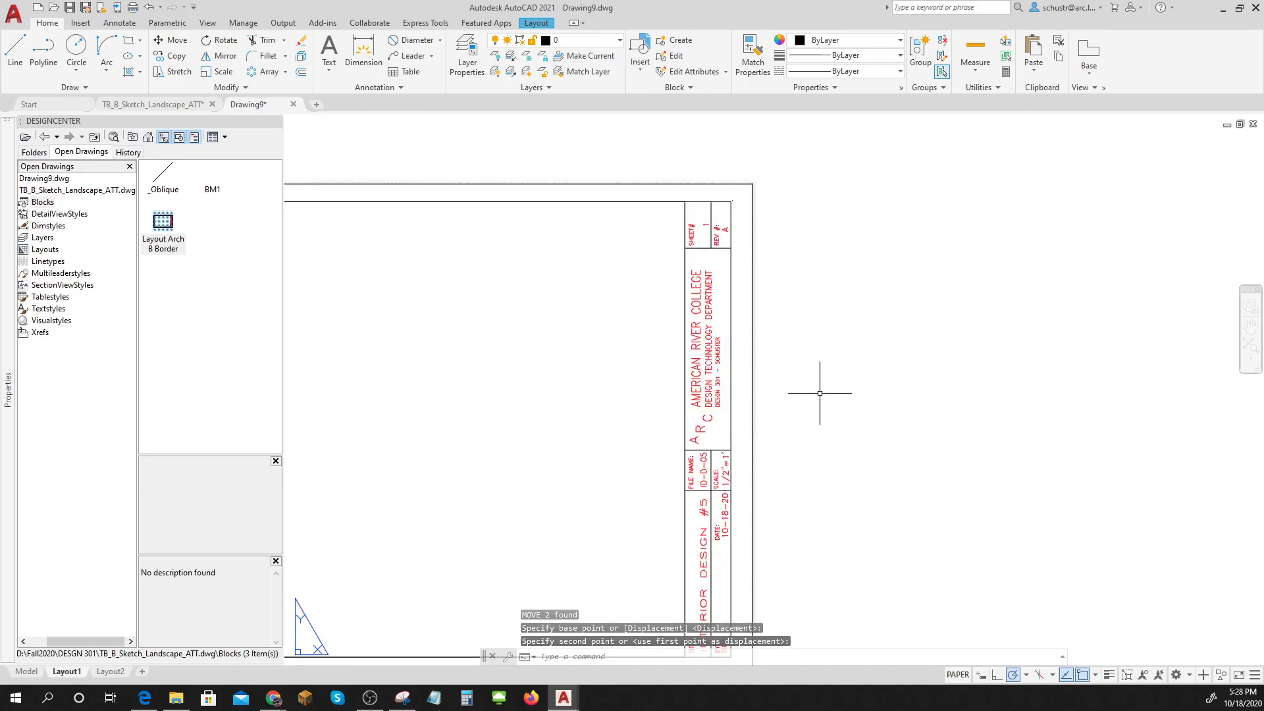
{"action": "key", "text": "Escape"}
{"action": "key", "text": "Escape"}
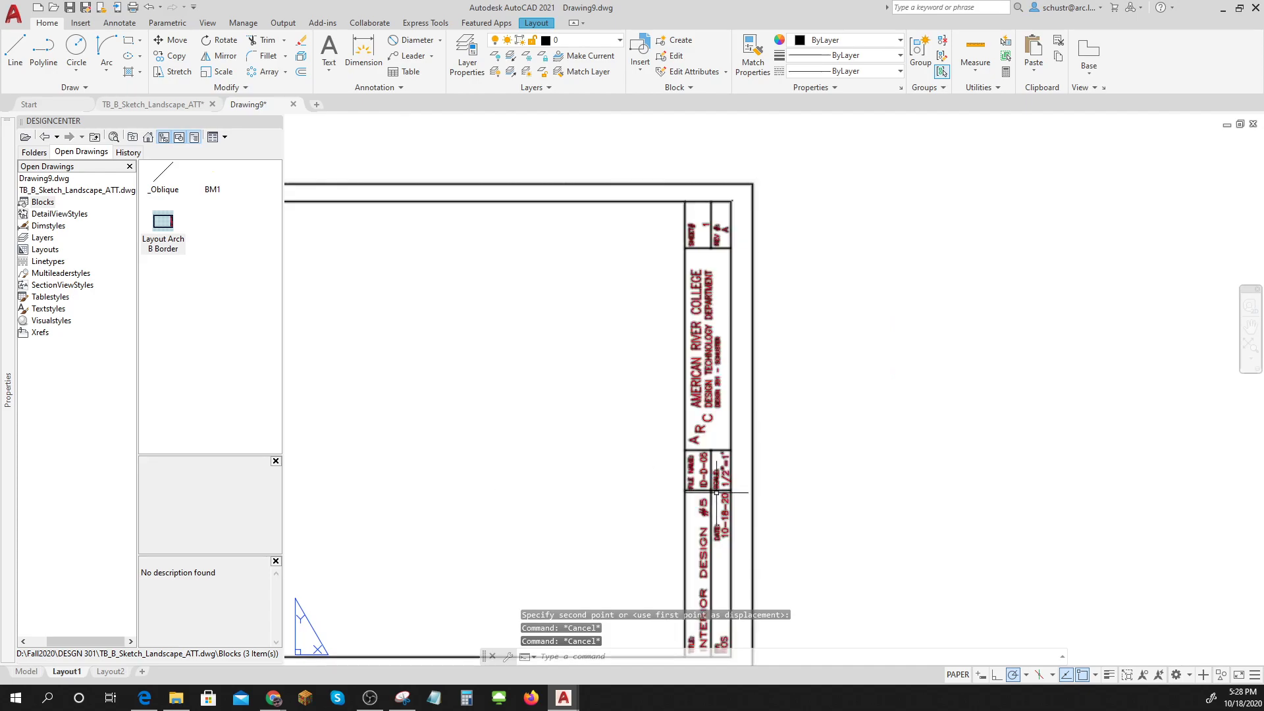
{"action": "scroll", "coordinate": [661, 498], "scroll_direction": "down", "scroll_amount": 4}
{"action": "middle_click_drag", "start_coordinate": [626, 503], "coordinate": [698, 476]}
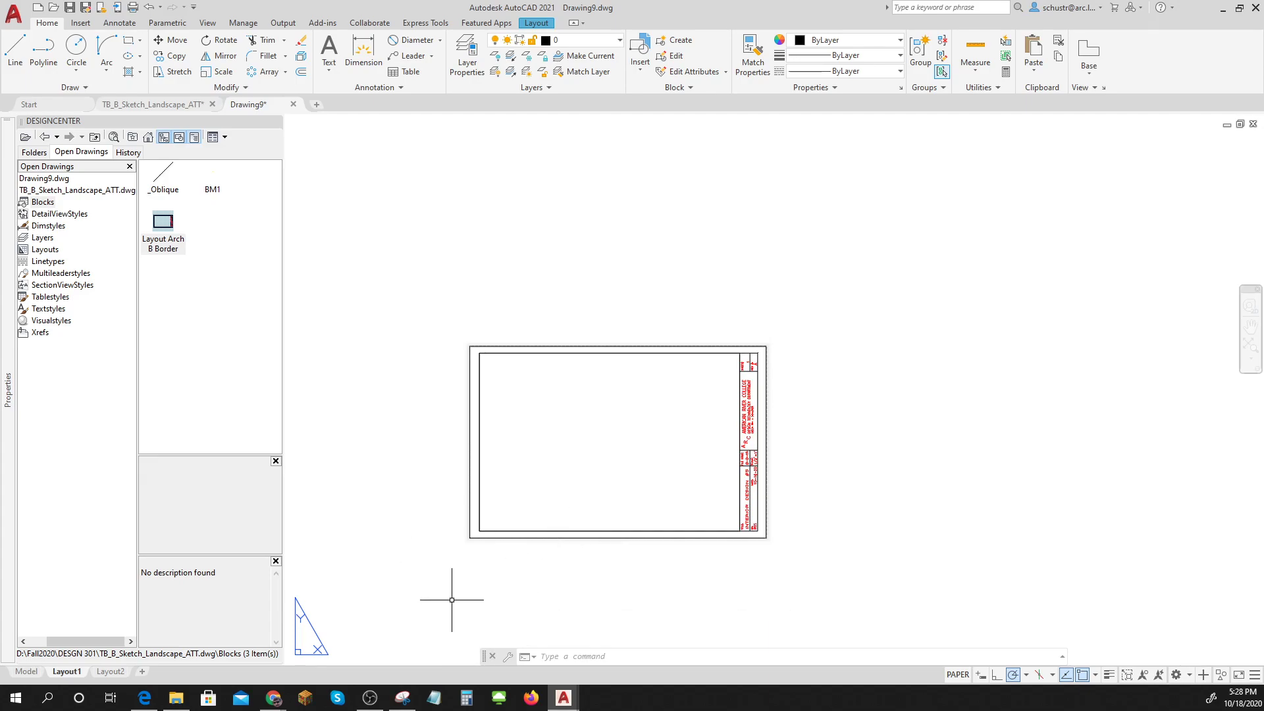
Return to model space, close DesignCenter, and make Thick the current layer
{"action": "left_click", "coordinate": [27, 671]}
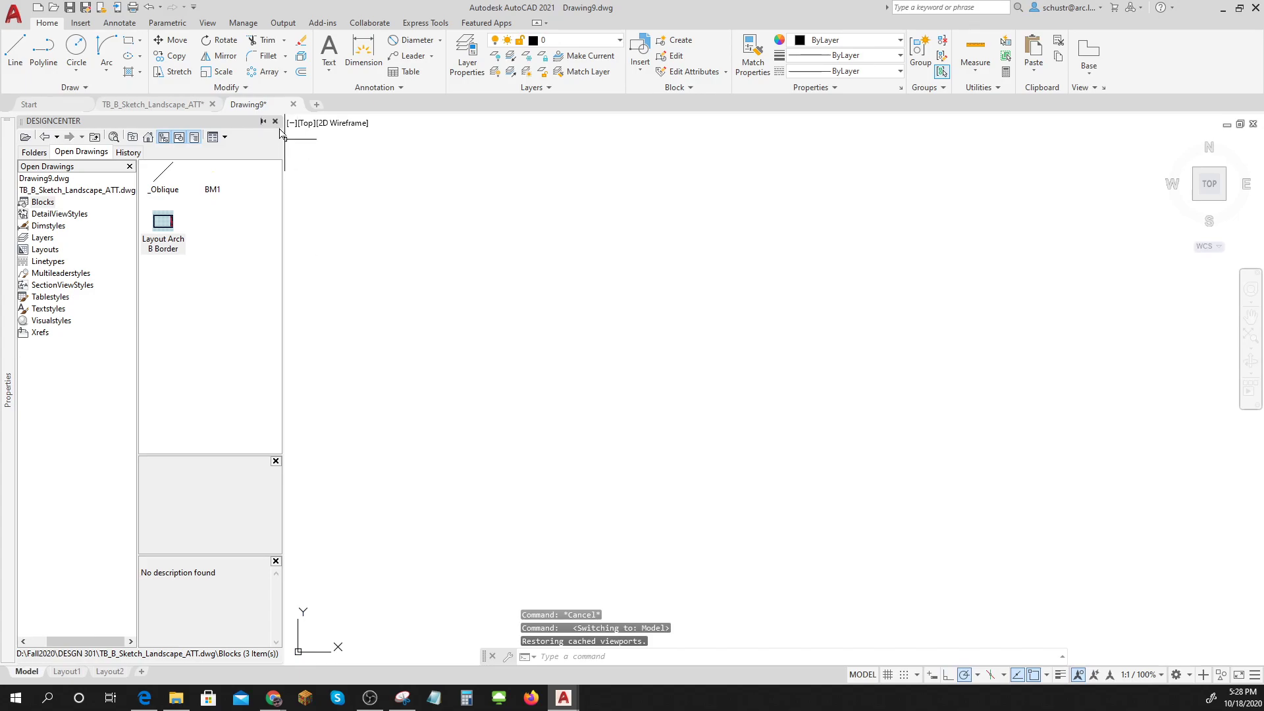
{"action": "left_click", "coordinate": [275, 122]}
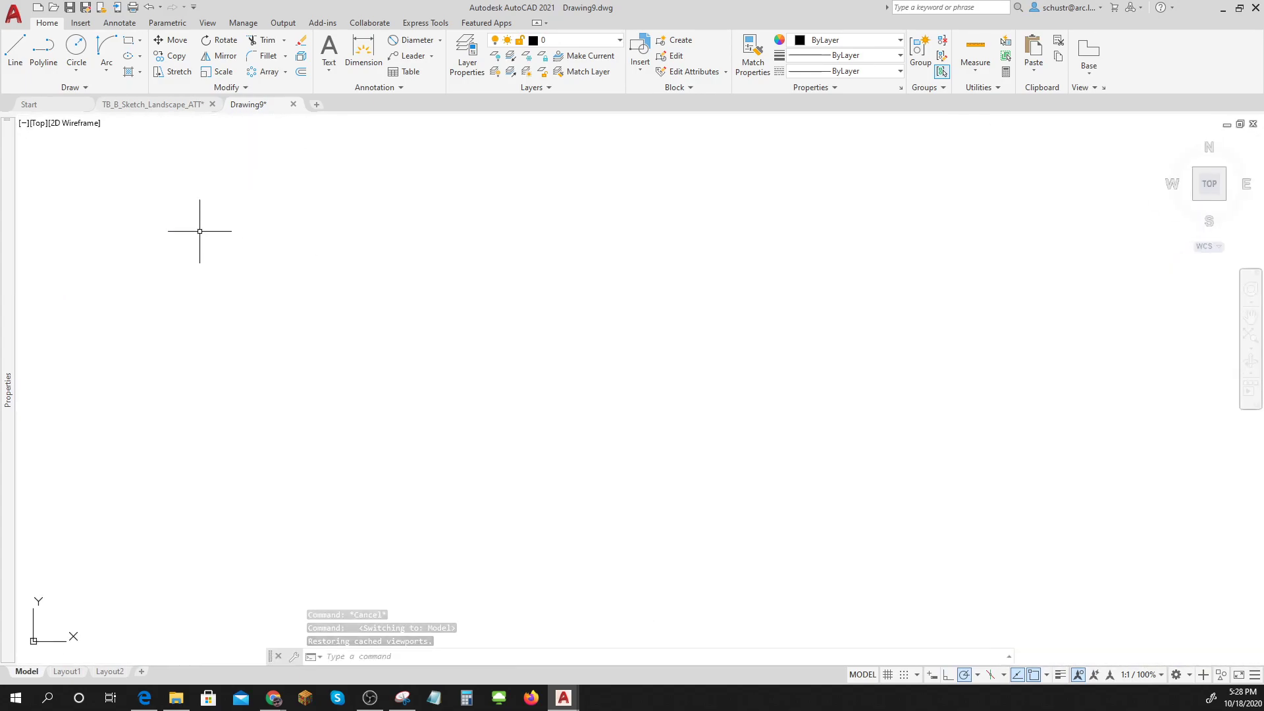
{"action": "left_click", "coordinate": [621, 44]}
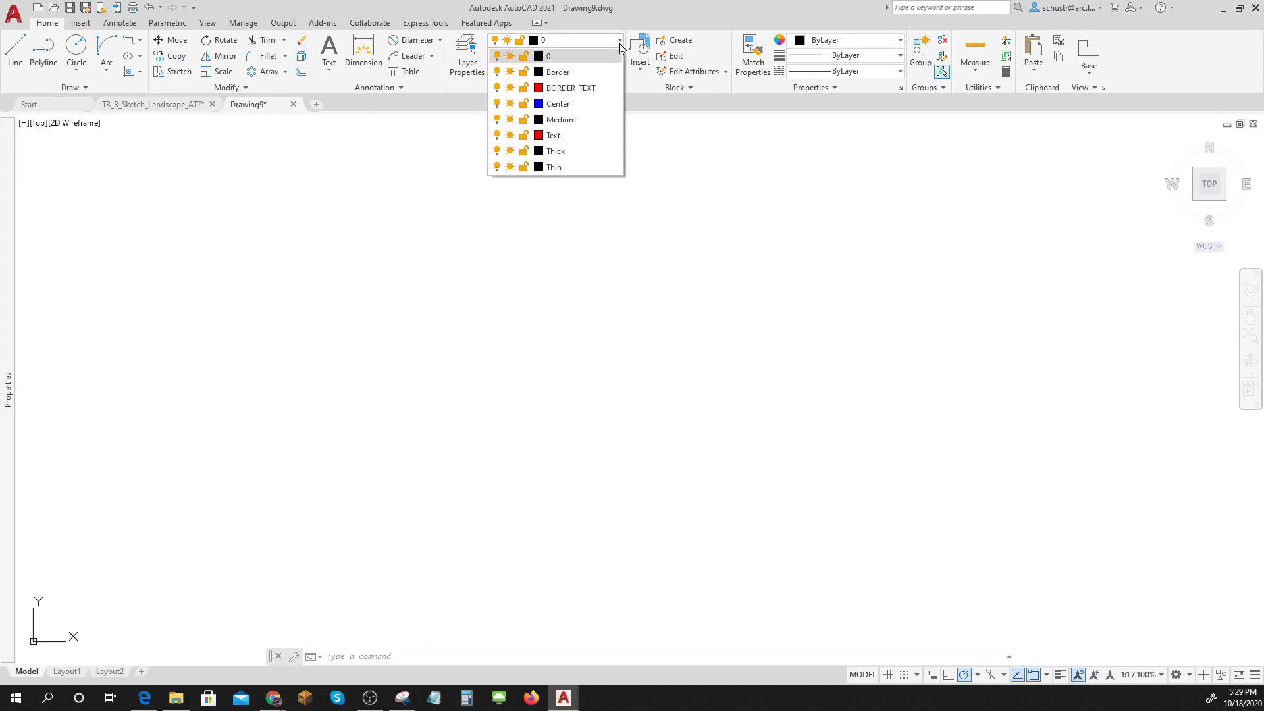
{"action": "left_click", "coordinate": [574, 156]}
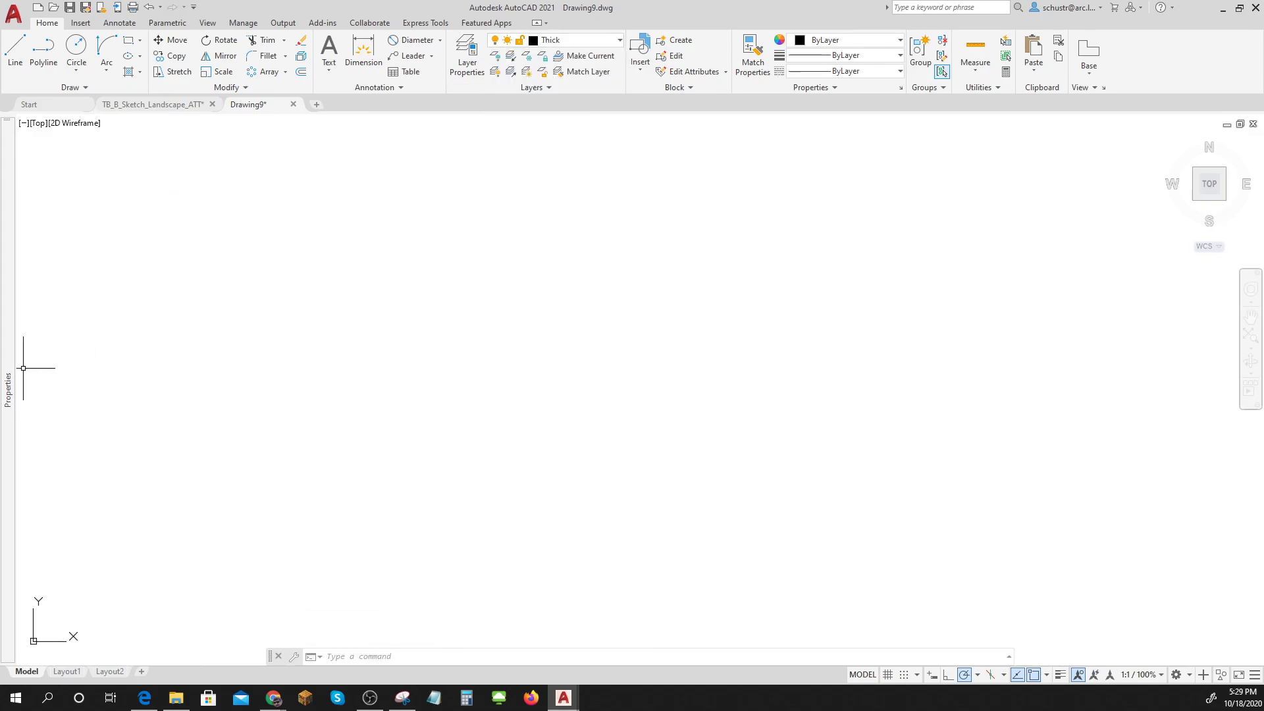
Paste the copied kitchen wall-elevation image into model space and frame it in the view
{"action": "key", "text": "alt+Tab"}
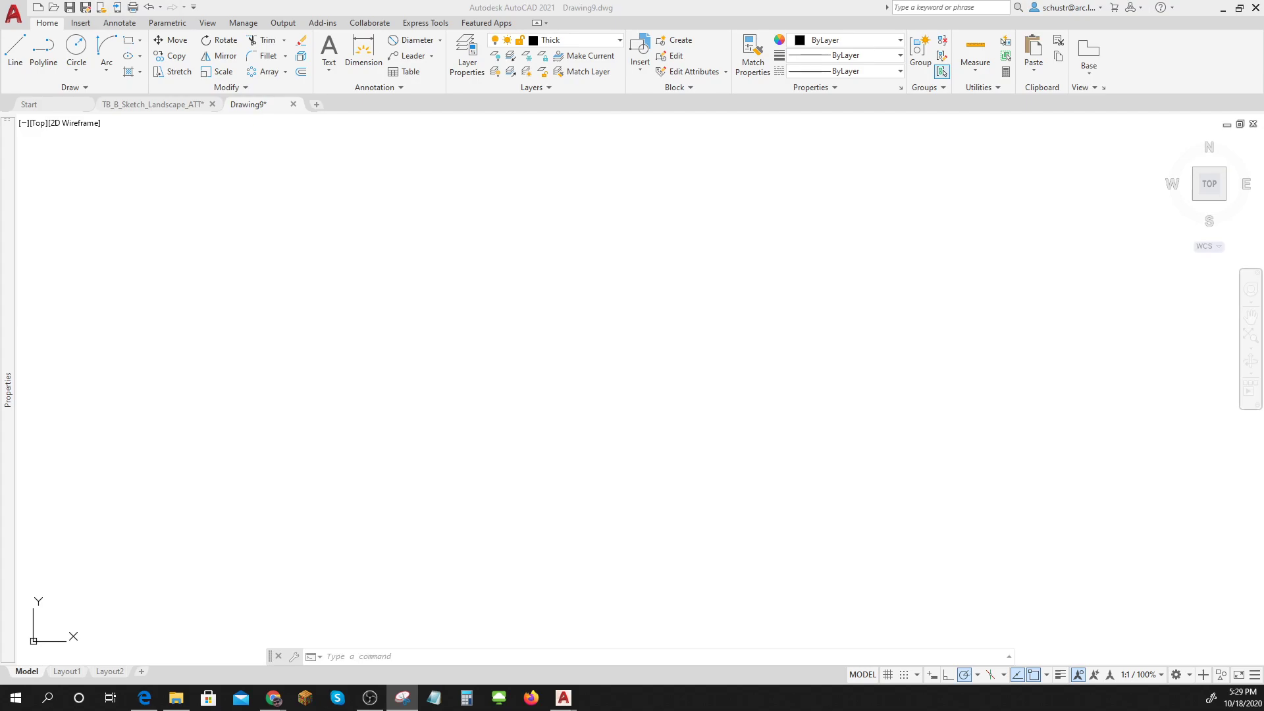
{"action": "key", "text": "alt+Tab"}
{"action": "key", "text": "ctrl+v"}
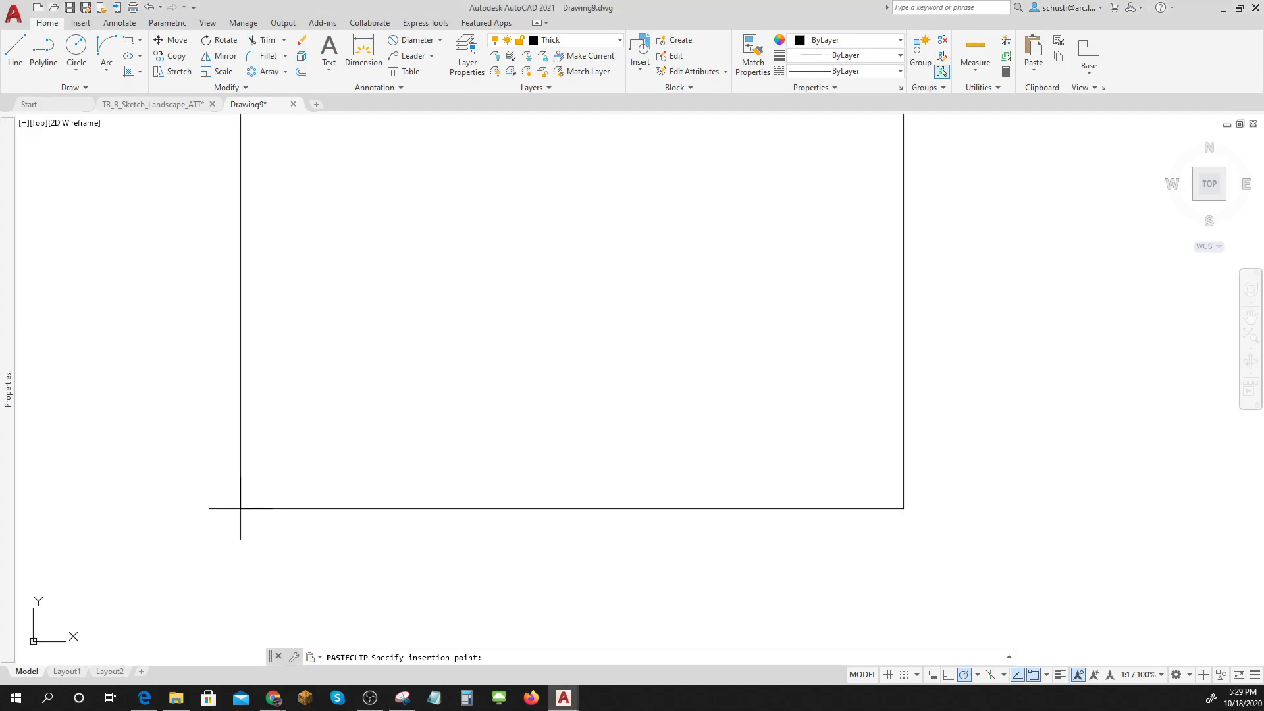
{"action": "left_click", "coordinate": [56, 592]}
{"action": "scroll", "coordinate": [494, 538], "scroll_direction": "down", "scroll_amount": 2}
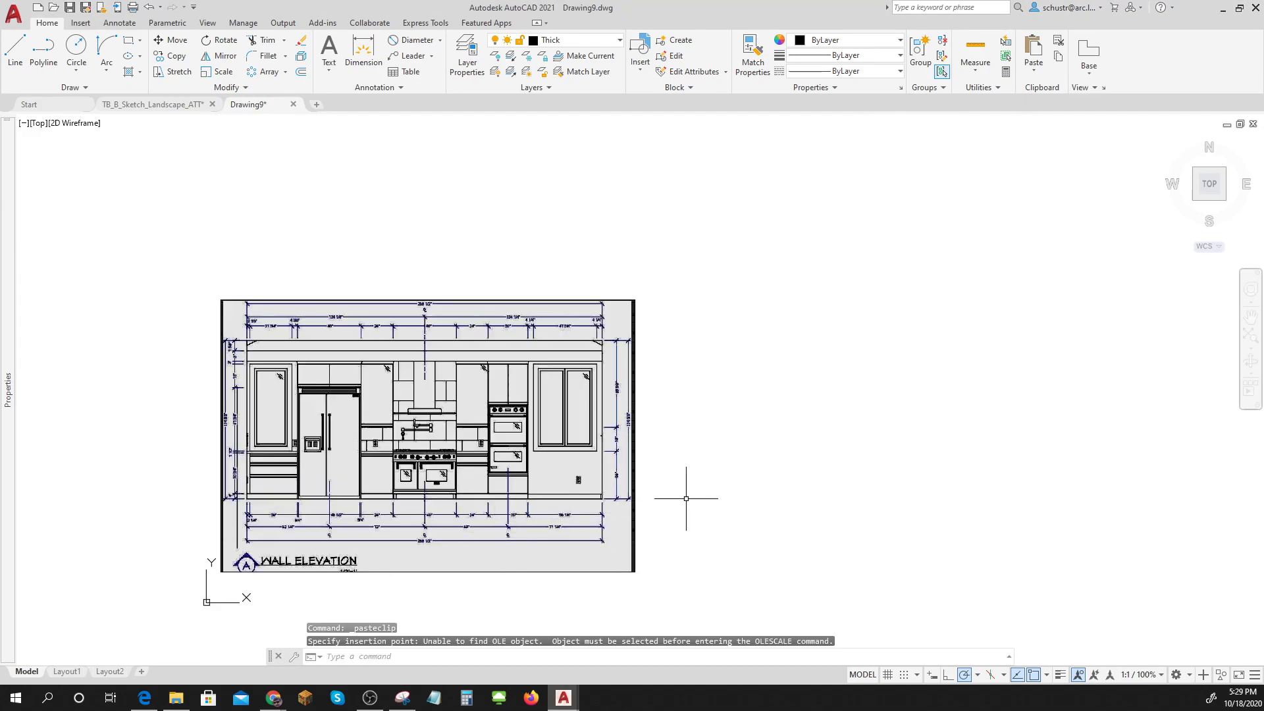
{"action": "middle_click_drag", "start_coordinate": [691, 502], "coordinate": [565, 480]}
{"action": "key", "text": "Escape"}
{"action": "key", "text": "Escape"}
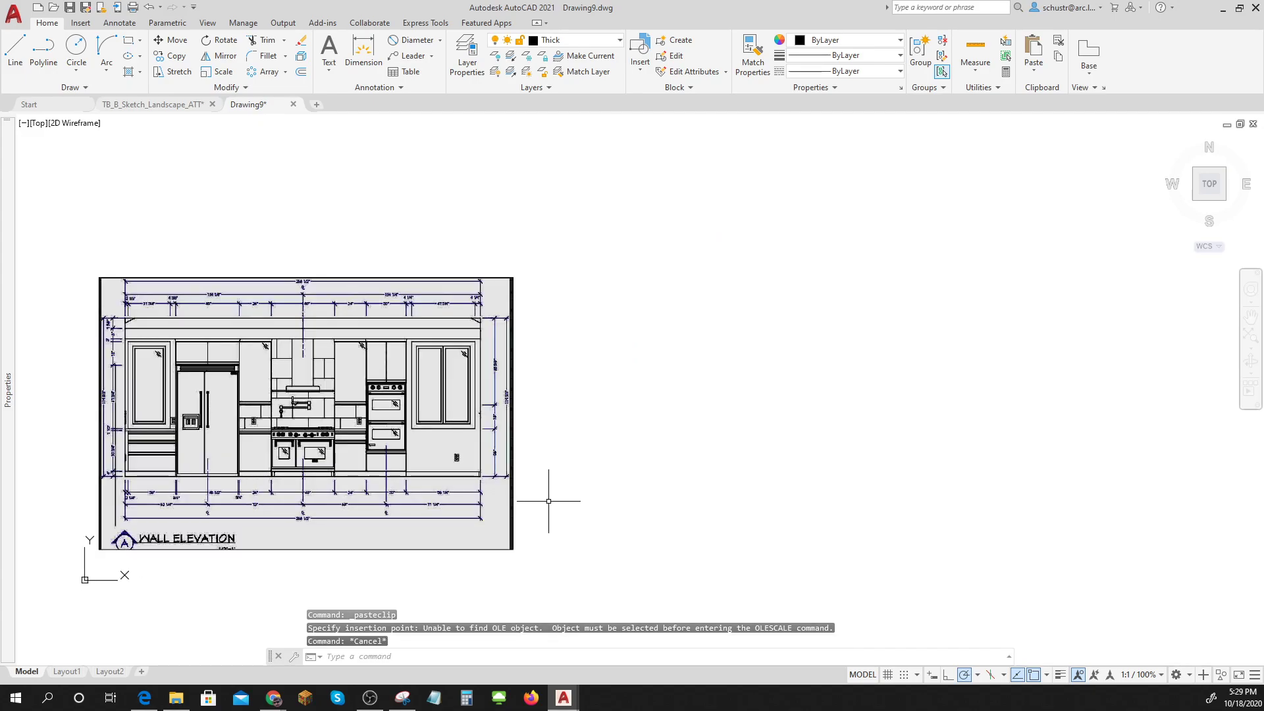
{"action": "scroll", "coordinate": [136, 490], "scroll_direction": "up", "scroll_amount": 8}
{"action": "scroll", "coordinate": [290, 522], "scroll_direction": "down", "scroll_amount": 5}
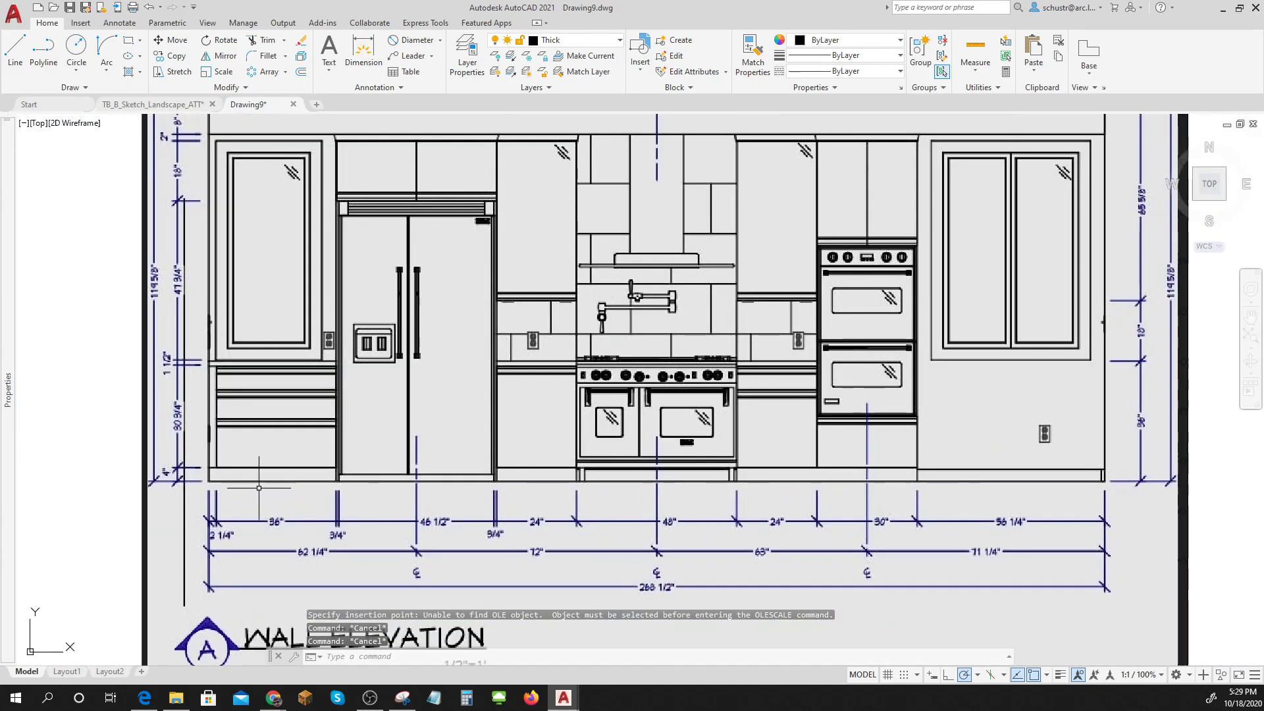
{"action": "scroll", "coordinate": [270, 441], "scroll_direction": "up", "scroll_amount": 3}
{"action": "scroll", "coordinate": [273, 438], "scroll_direction": "up", "scroll_amount": 4}
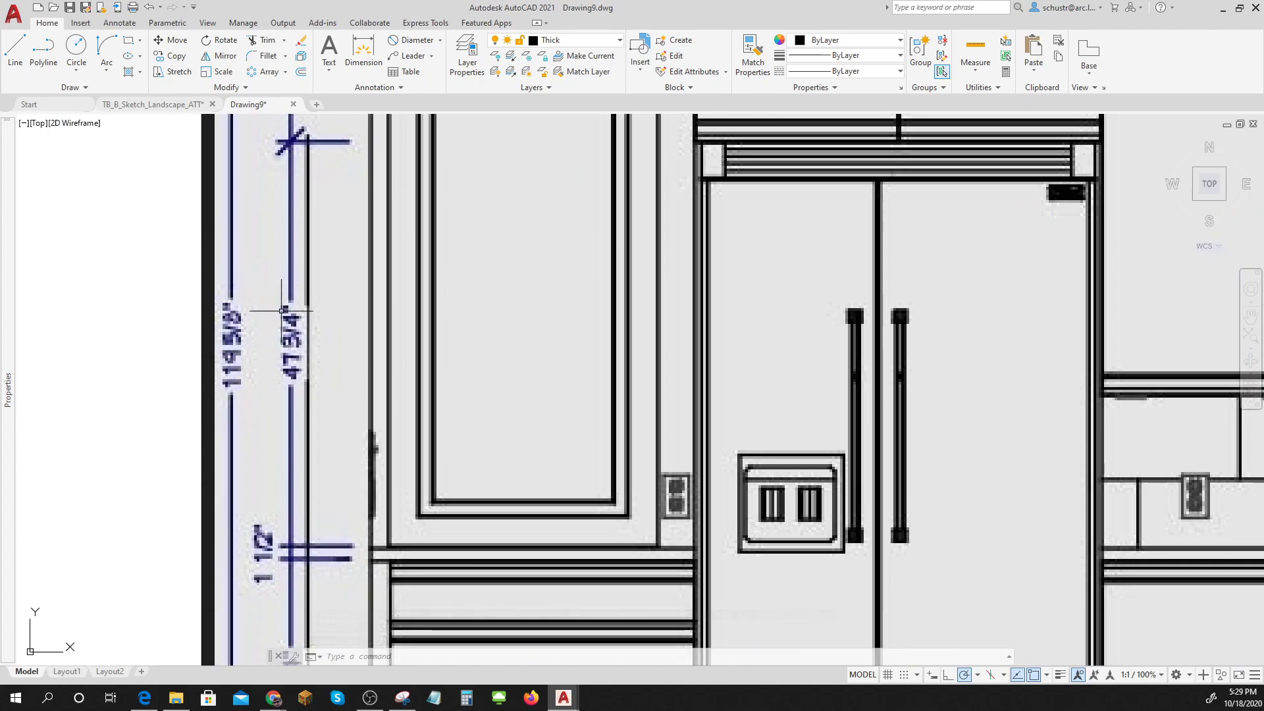
{"action": "scroll", "coordinate": [296, 314], "scroll_direction": "down", "scroll_amount": 5}
{"action": "scroll", "coordinate": [908, 354], "scroll_direction": "down", "scroll_amount": 2}
{"action": "middle_click_drag", "start_coordinate": [937, 356], "coordinate": [658, 358]}
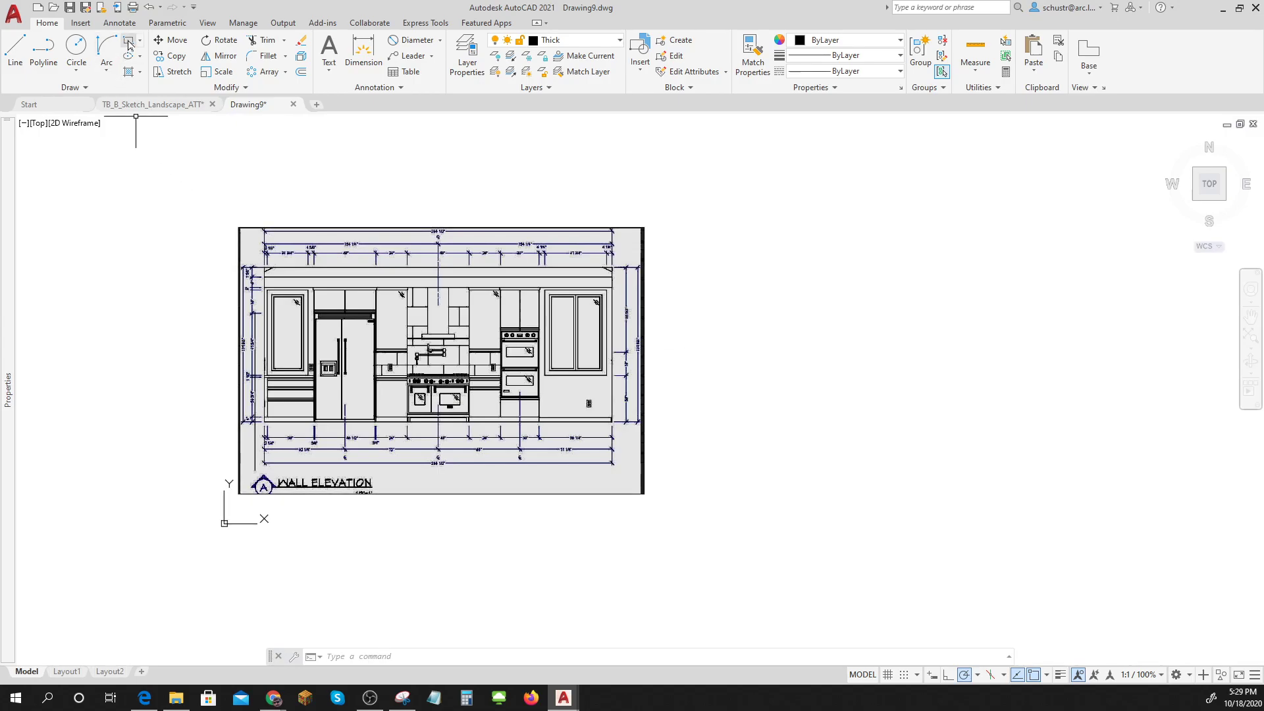
Draw a 36 by 119-5/8 rectangle right of the elevation image, then select the image
{"action": "left_click", "coordinate": [129, 45]}
{"action": "left_click", "coordinate": [722, 500]}
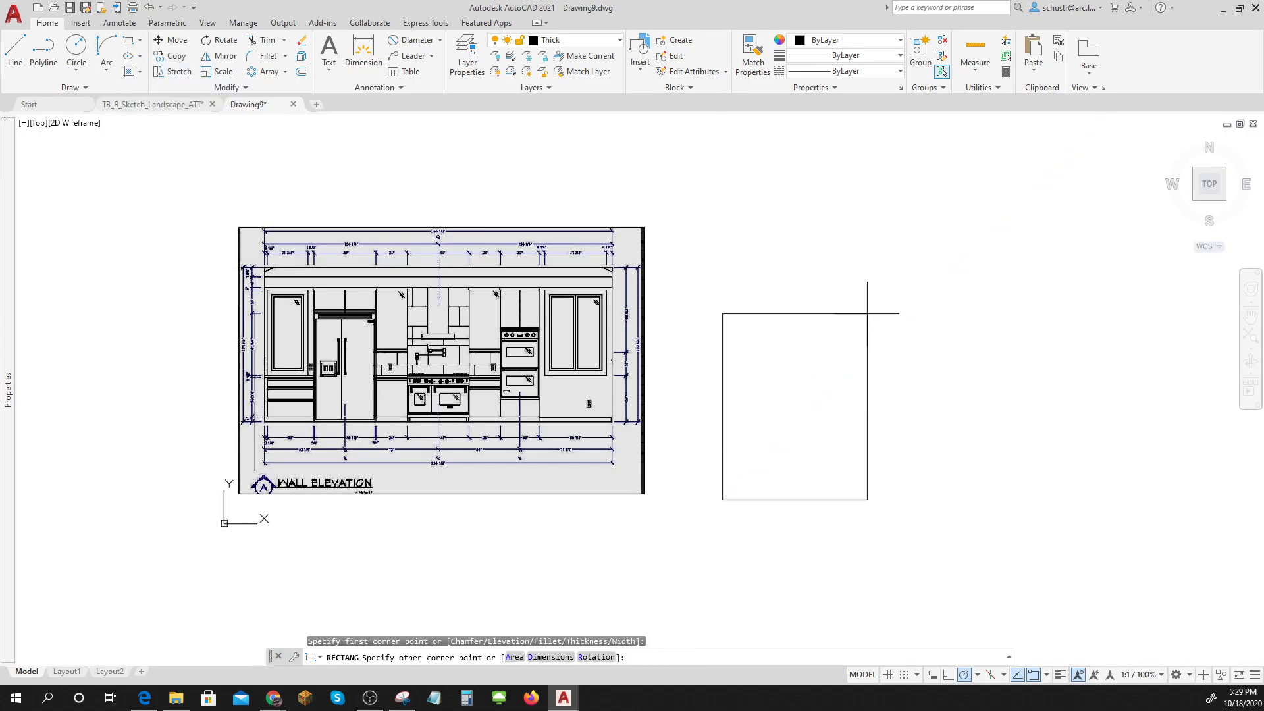
{"action": "type", "text": "@36,119-5/8"}
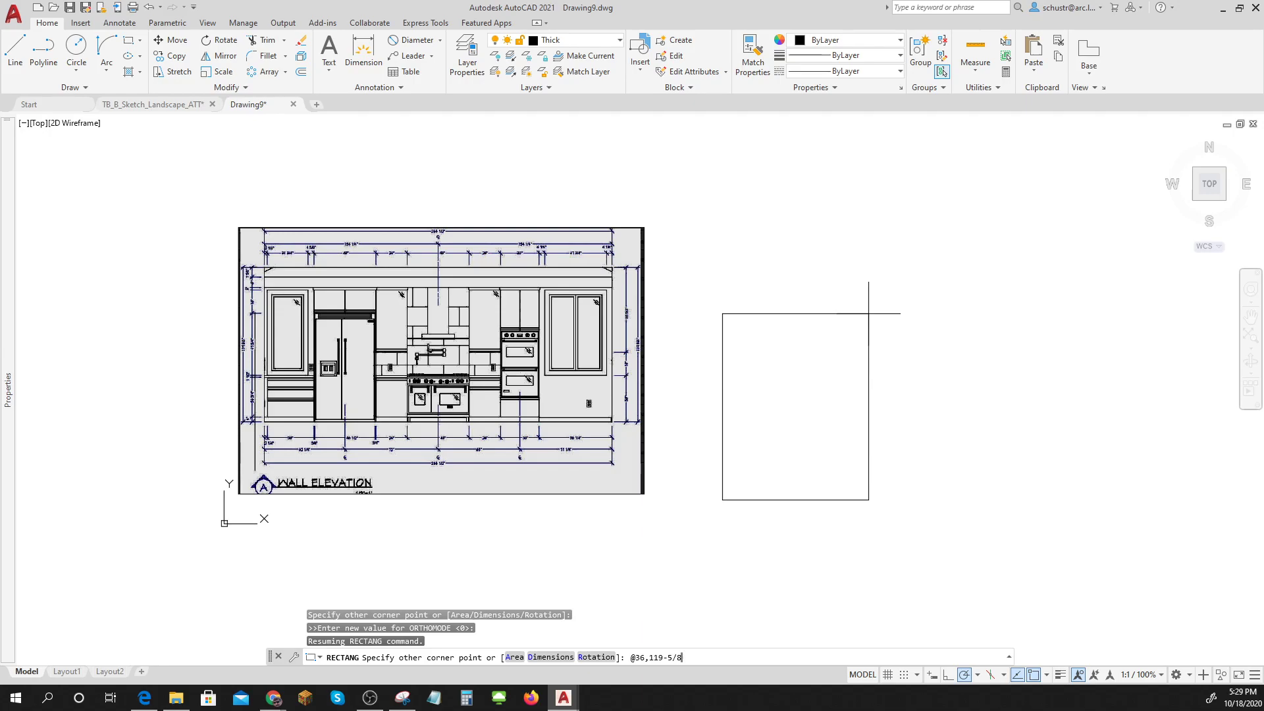
{"action": "key", "text": "Return"}
{"action": "scroll", "coordinate": [862, 395], "scroll_direction": "down", "scroll_amount": 6}
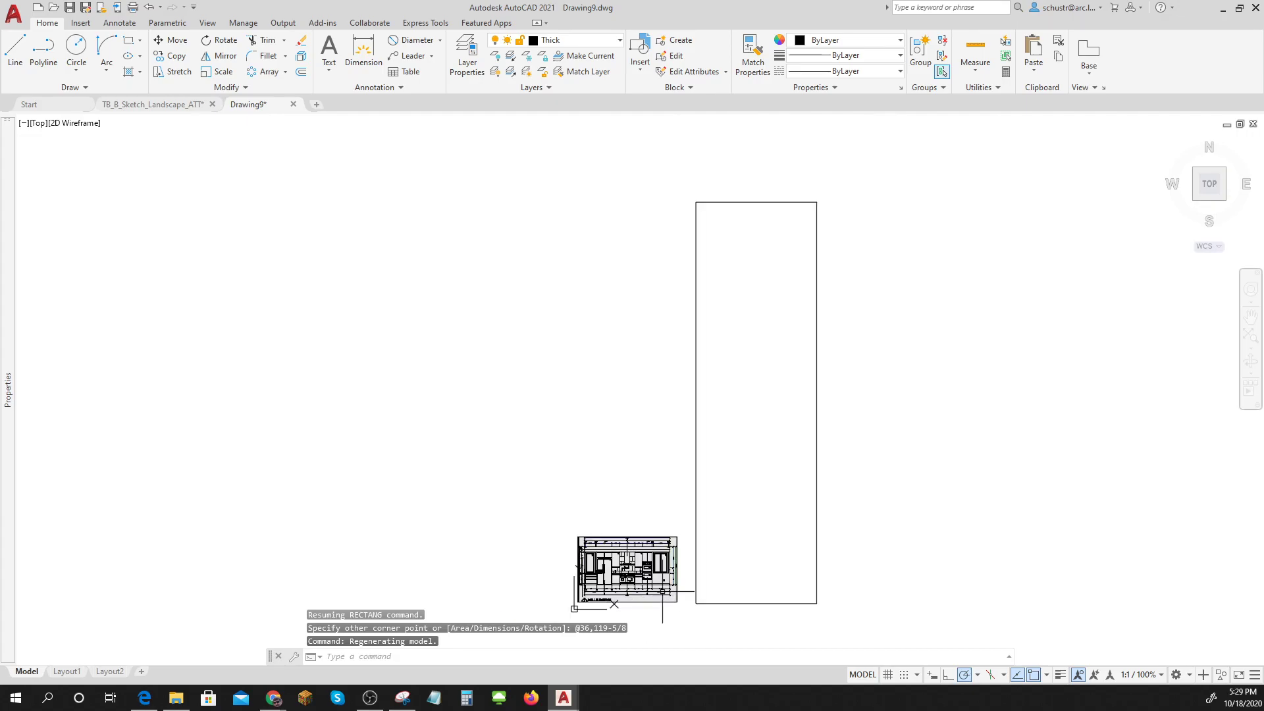
{"action": "left_click", "coordinate": [592, 546]}
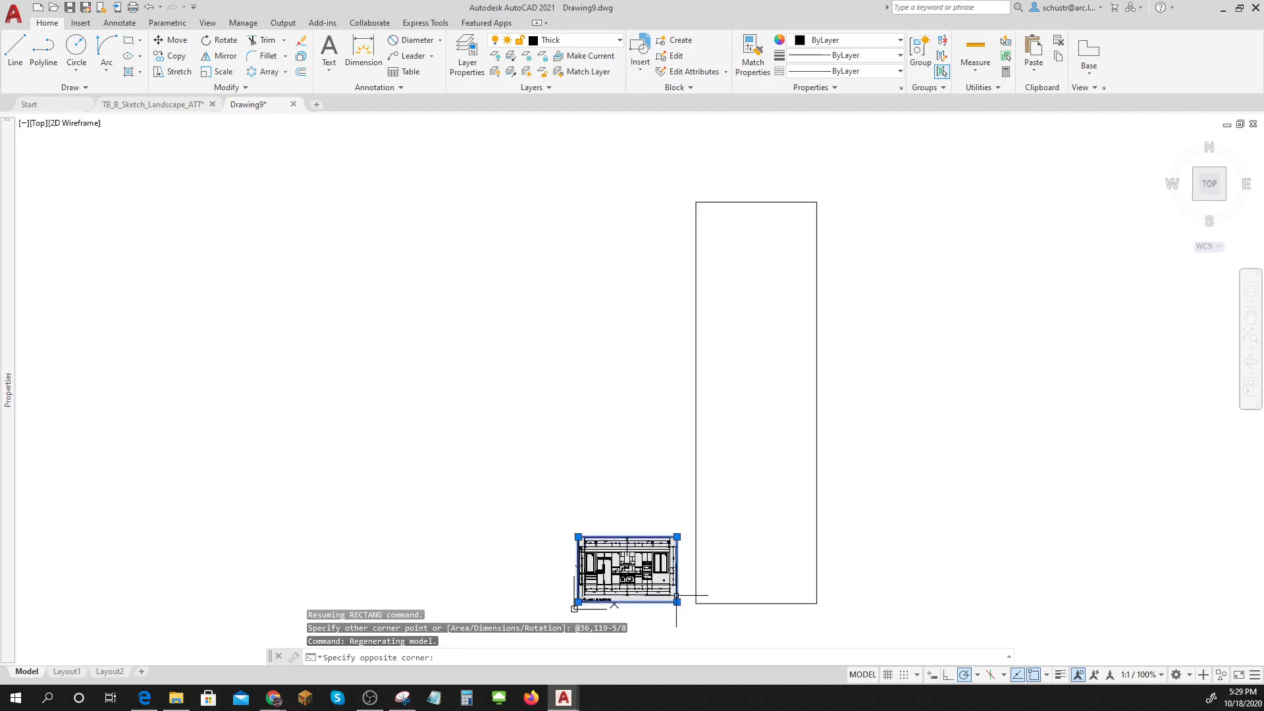
Enlarge the elevation image so its bottom edge aligns with the 36-inch rectangle's base
{"action": "left_click", "coordinate": [578, 537]}
{"action": "left_click", "coordinate": [146, 253]}
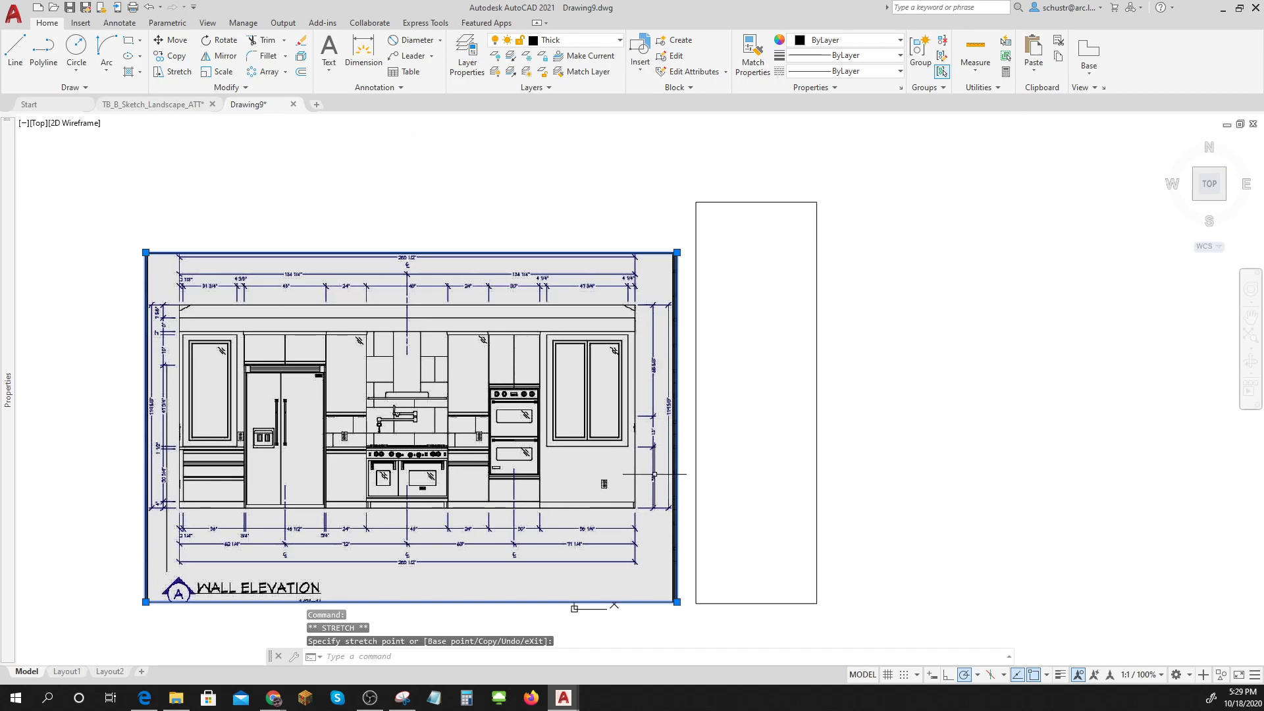
{"action": "key", "text": "Escape"}
{"action": "key", "text": "Escape"}
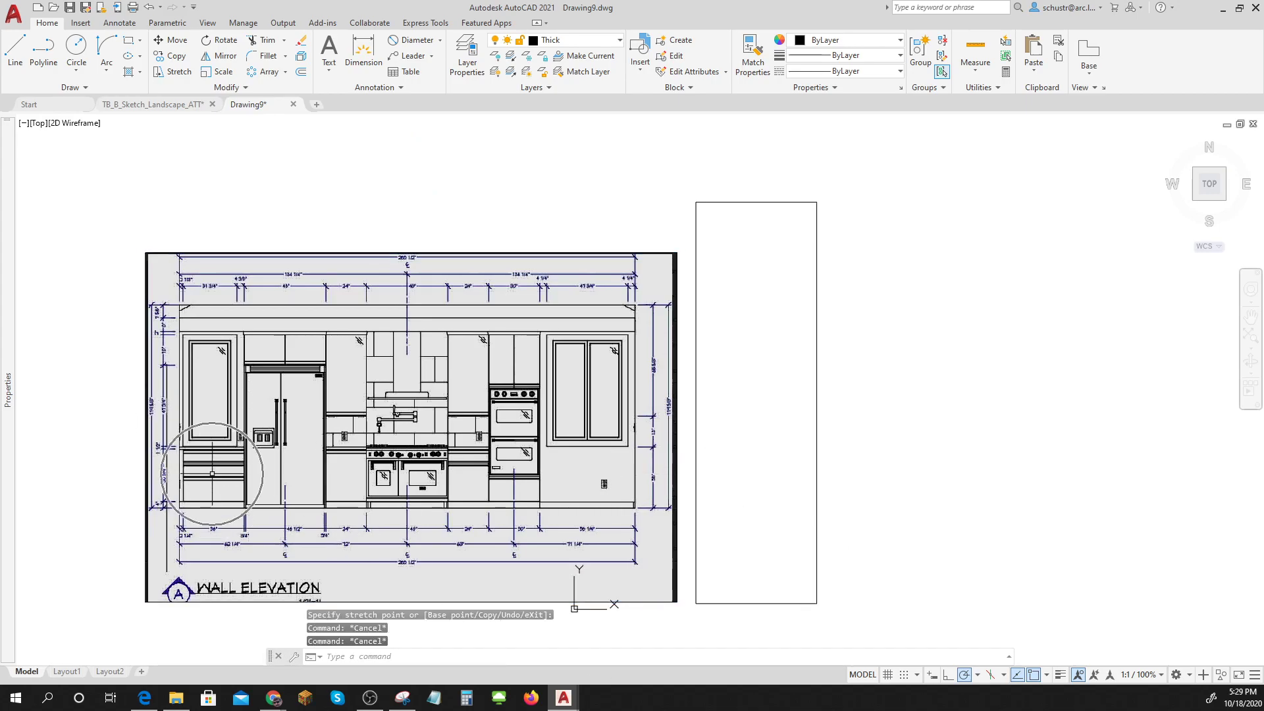
{"action": "scroll", "coordinate": [289, 550], "scroll_direction": "up", "scroll_amount": 5}
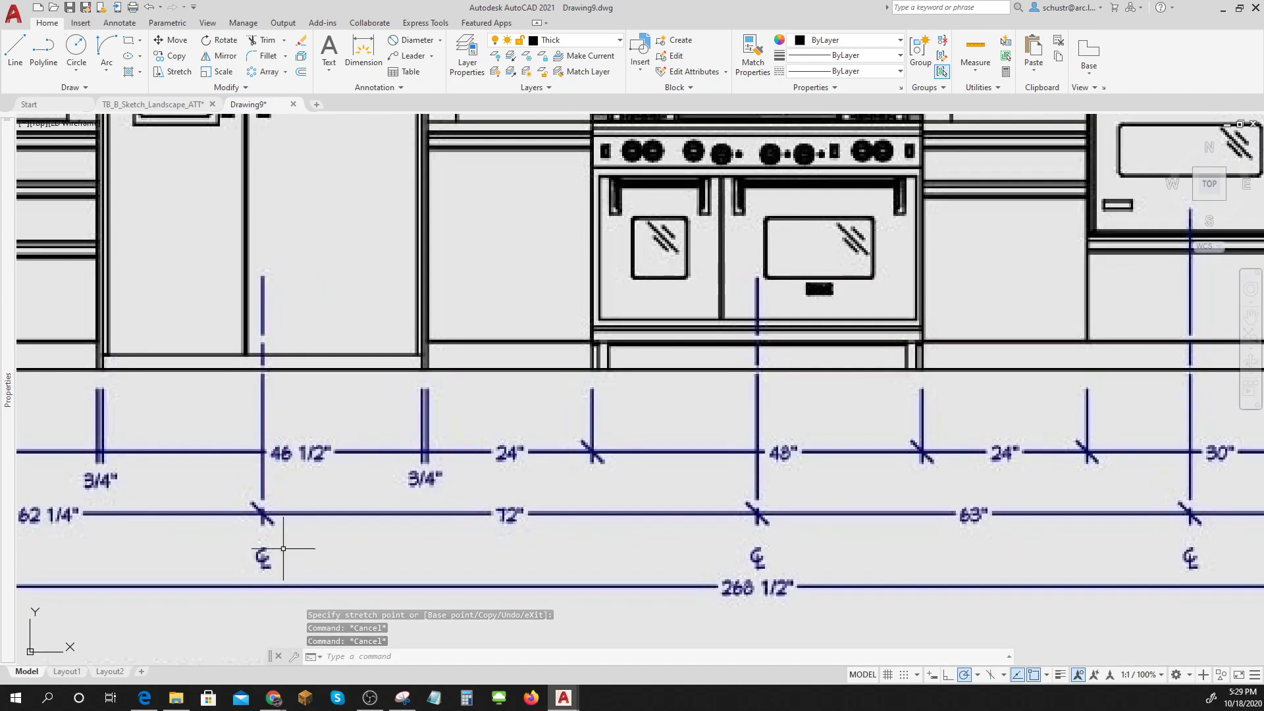
{"action": "scroll", "coordinate": [333, 454], "scroll_direction": "up", "scroll_amount": 2}
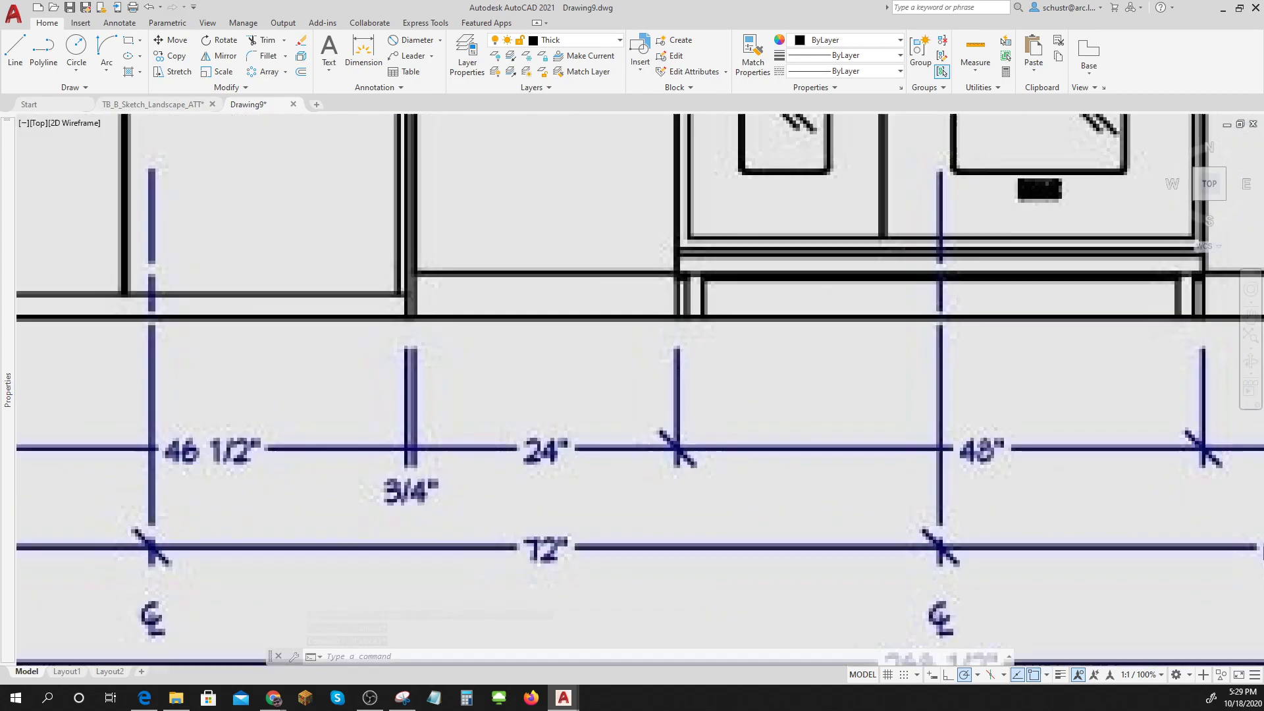
{"action": "scroll", "coordinate": [447, 473], "scroll_direction": "down", "scroll_amount": 10}
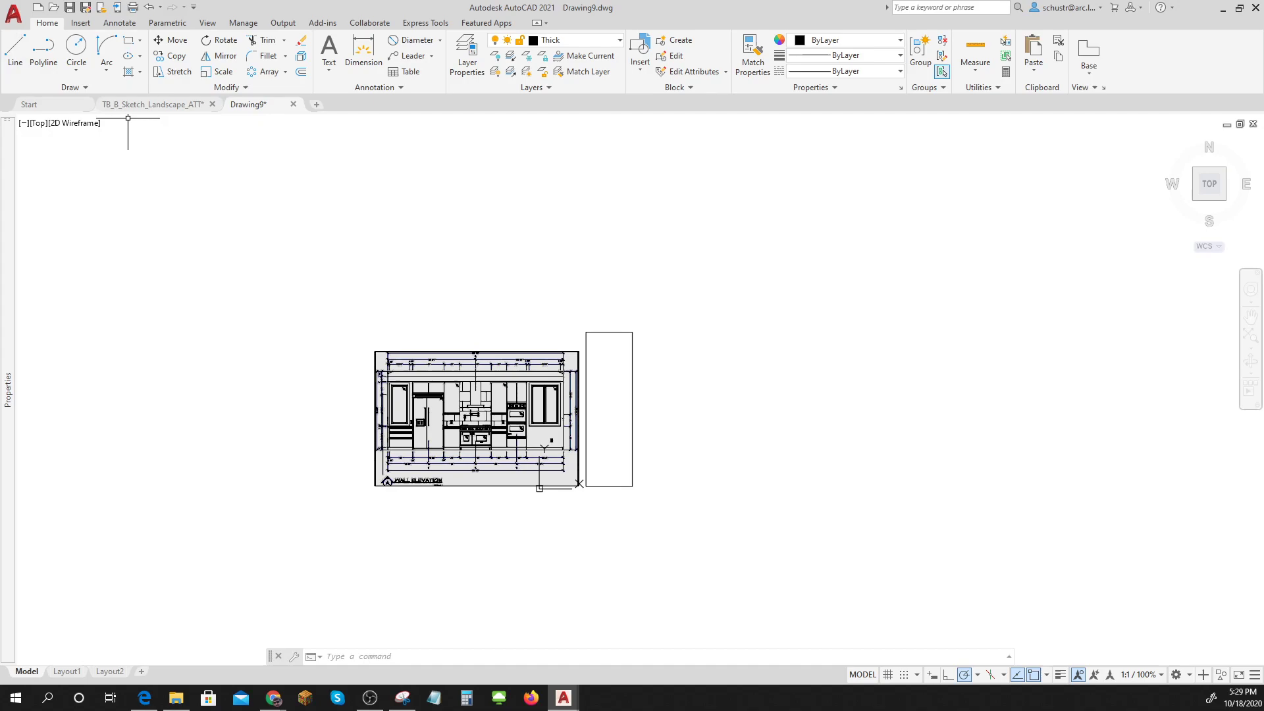
Draw a 48 by 119-5/8 rectangle from the tall outline's bottom-right corner
{"action": "left_click", "coordinate": [131, 45]}
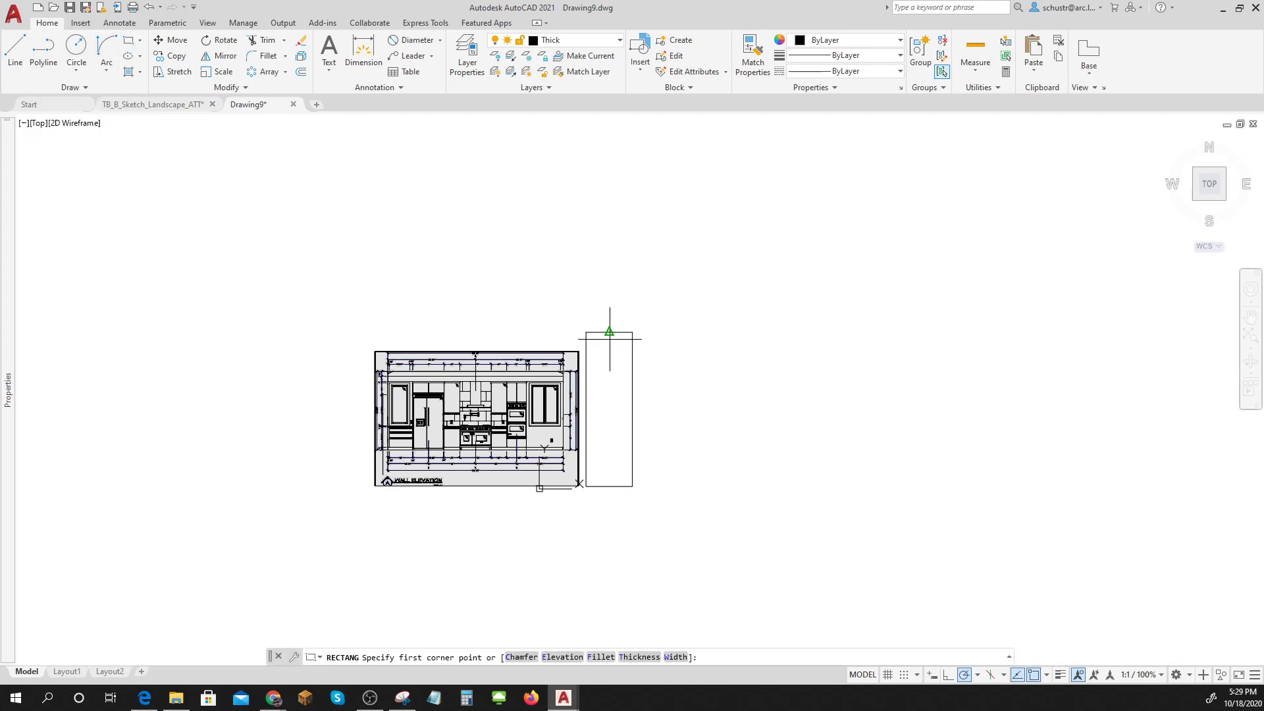
{"action": "left_click", "coordinate": [632, 487]}
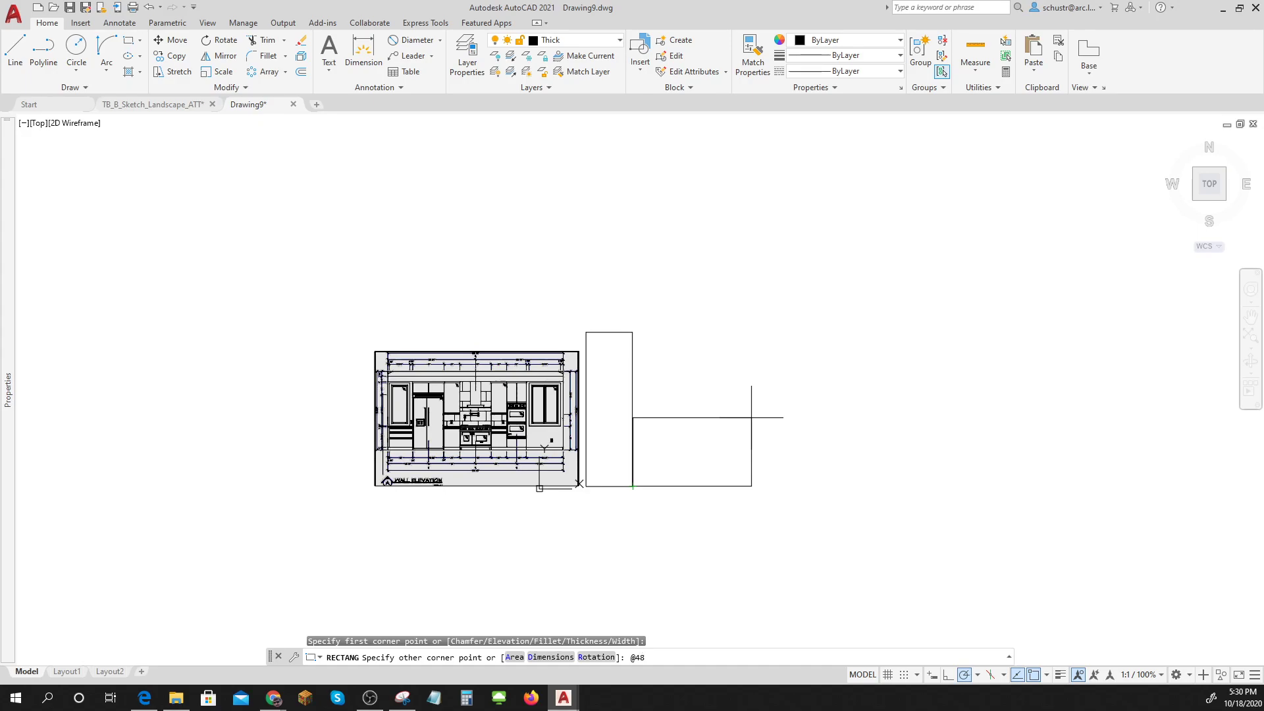
{"action": "type", "text": "@48,119-5/8"}
{"action": "key", "text": "Return"}
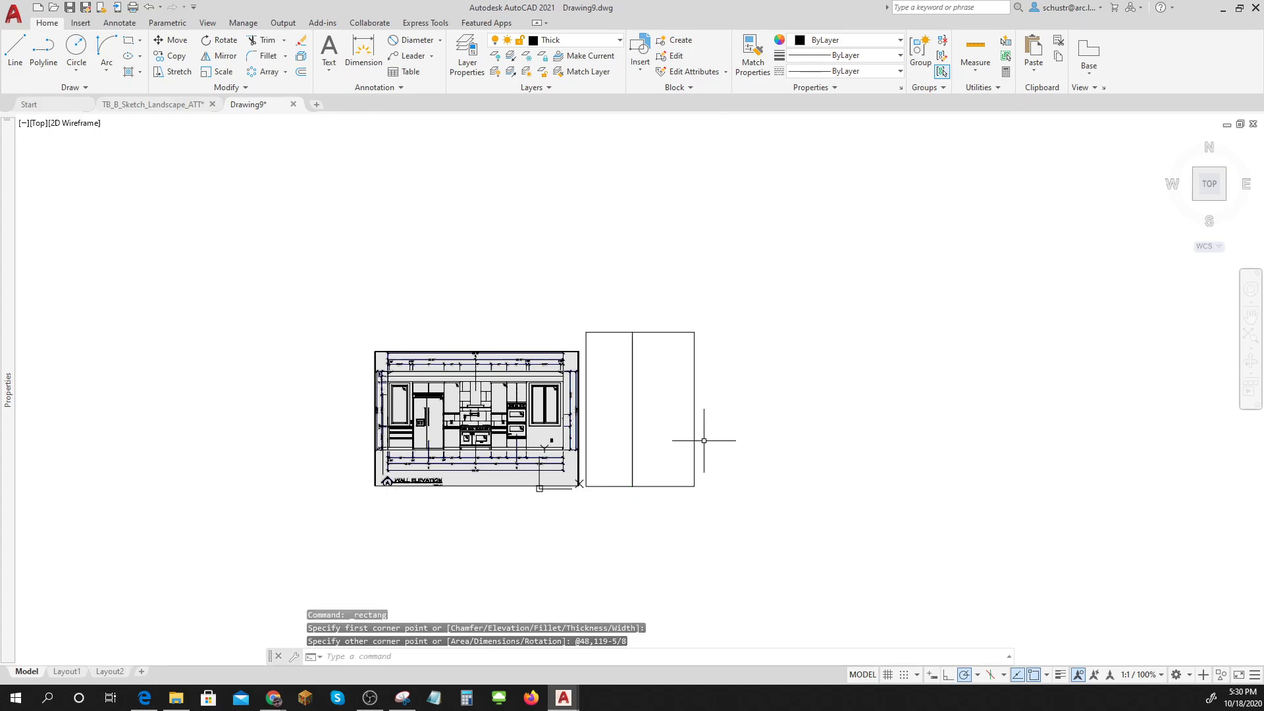
{"action": "scroll", "coordinate": [465, 411], "scroll_direction": "up", "scroll_amount": 4}
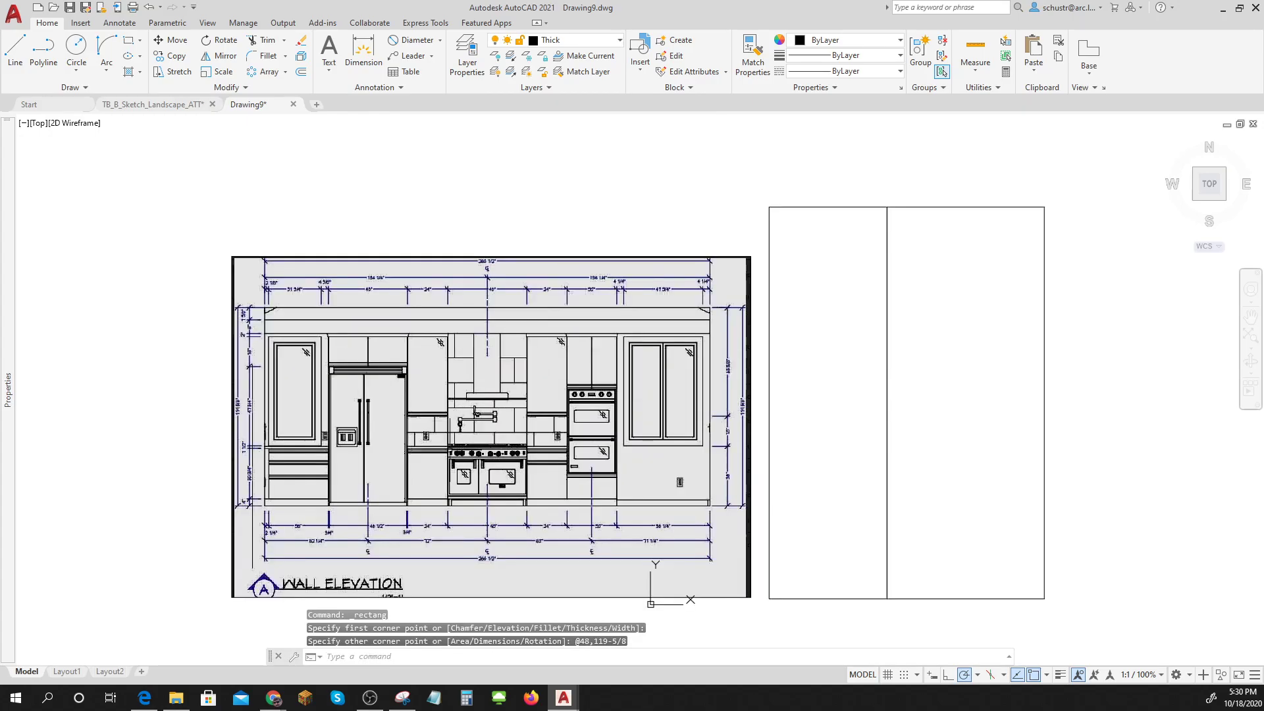
{"action": "scroll", "coordinate": [447, 539], "scroll_direction": "up", "scroll_amount": 4}
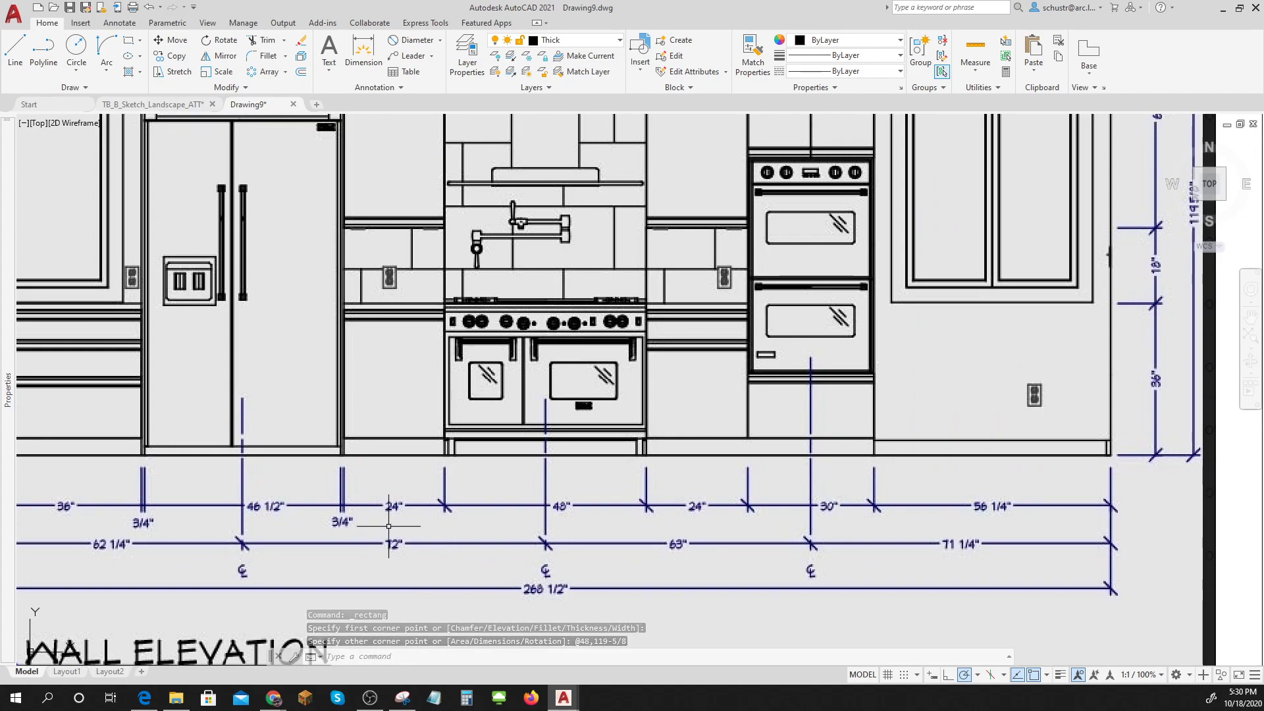
{"action": "scroll", "coordinate": [423, 524], "scroll_direction": "down", "scroll_amount": 6}
With Ortho on, add a 24 by 119-5/8 rectangle beside the 48-wide one
{"action": "left_click", "coordinate": [129, 40]}
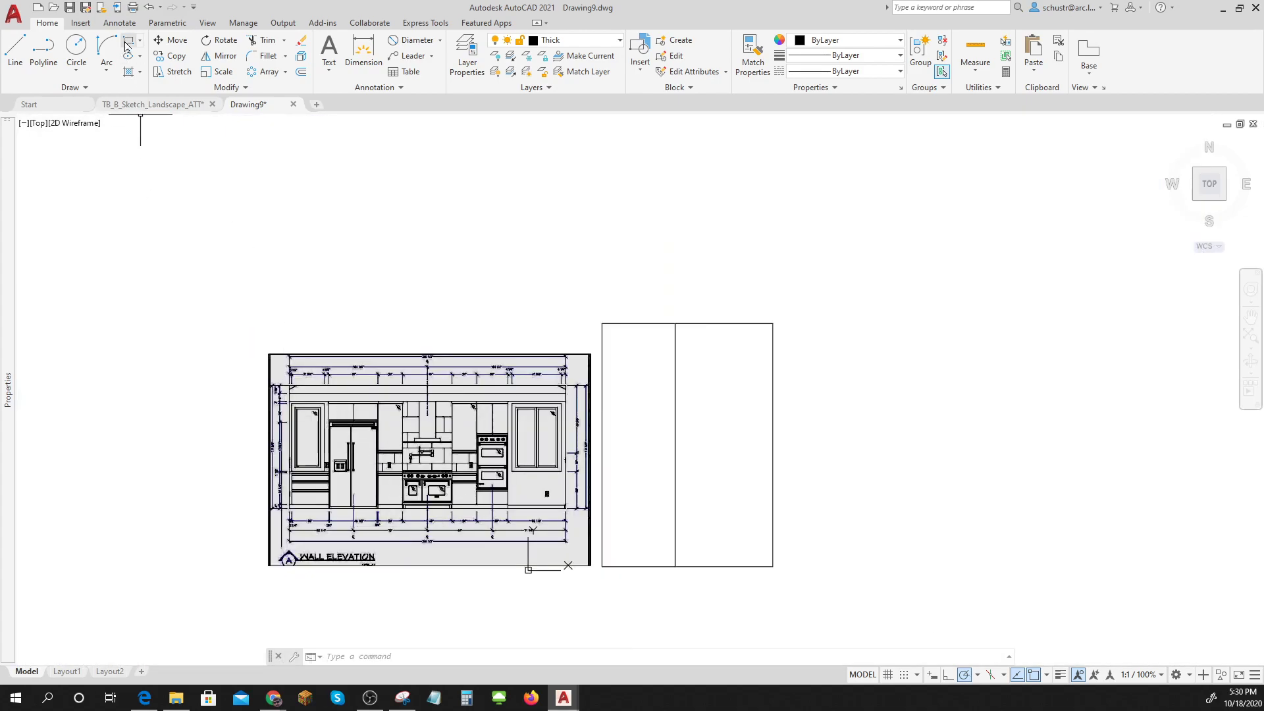
{"action": "left_click", "coordinate": [772, 566]}
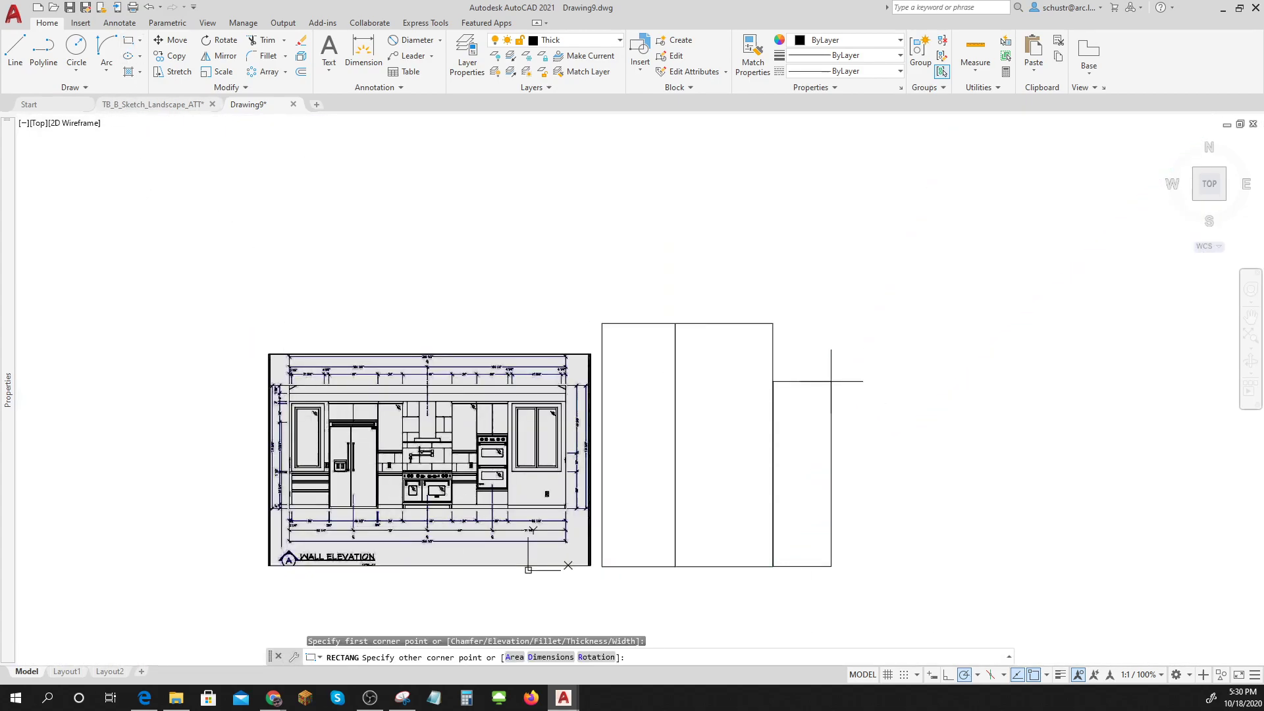
{"action": "key", "text": "F8"}
{"action": "type", "text": "@24,119-5/8"}
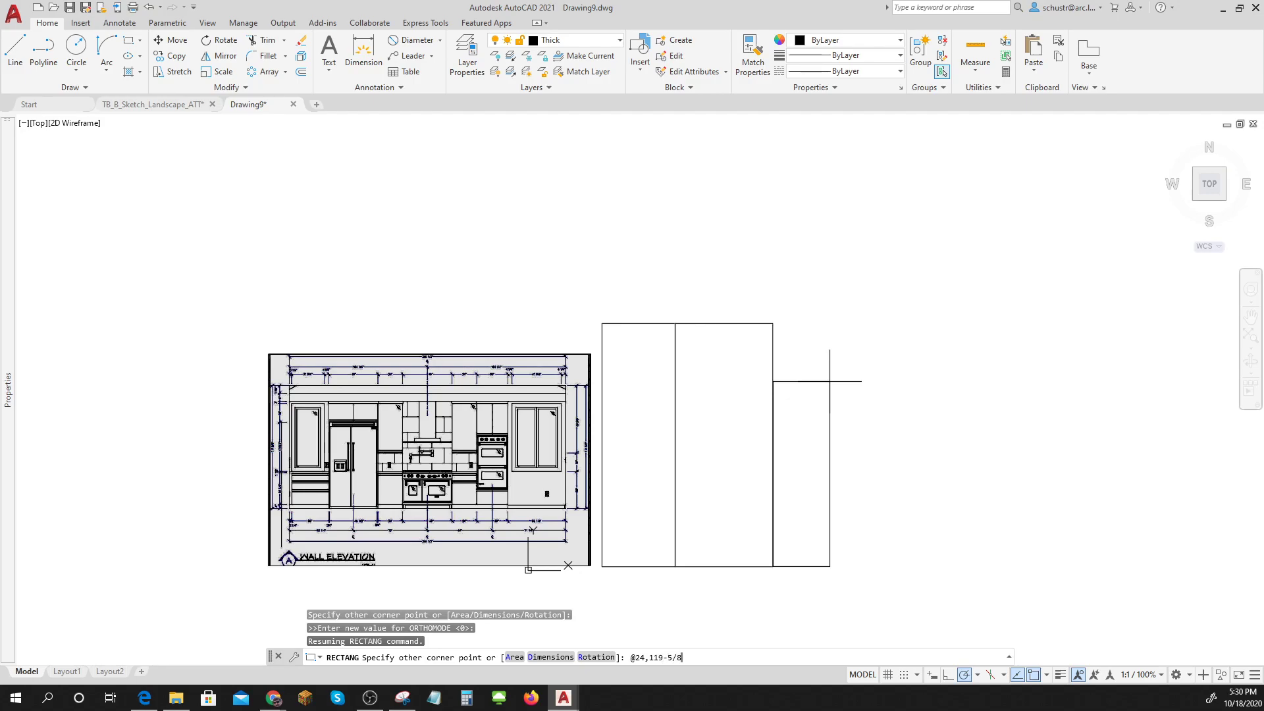
{"action": "key", "text": "Return"}
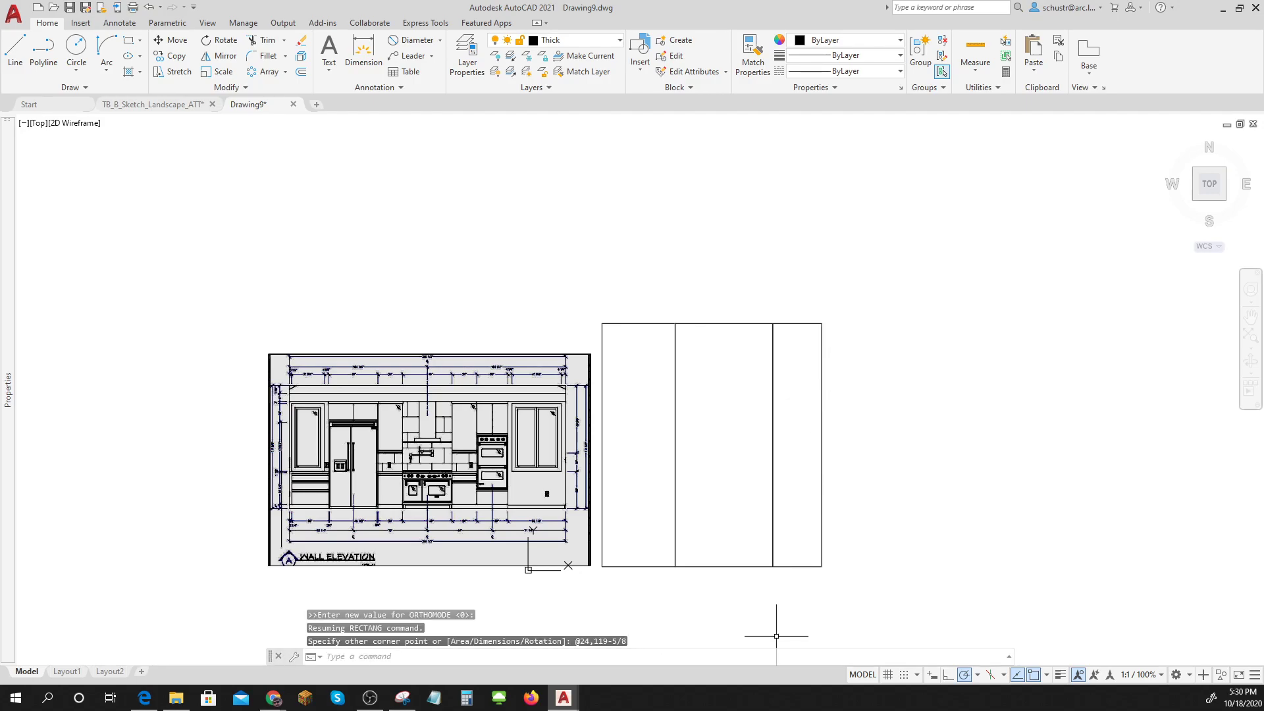
{"action": "scroll", "coordinate": [428, 530], "scroll_direction": "up", "scroll_amount": 6}
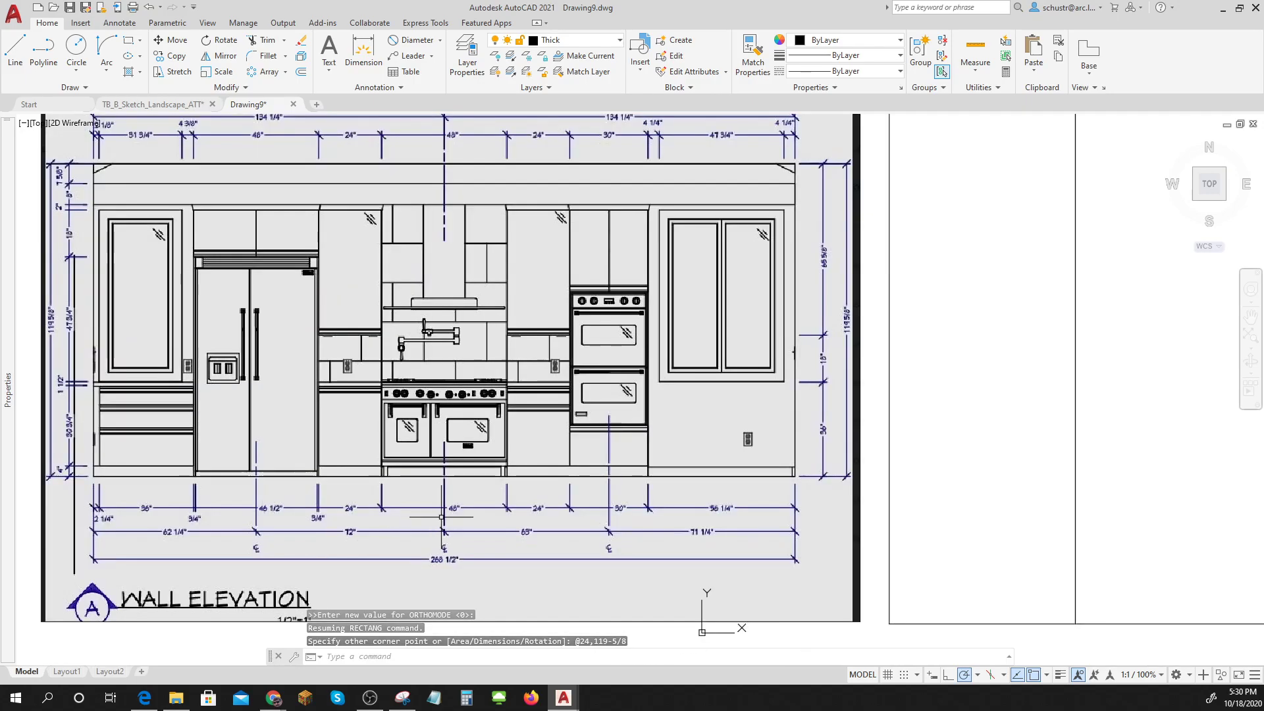
{"action": "scroll", "coordinate": [441, 524], "scroll_direction": "down", "scroll_amount": 8}
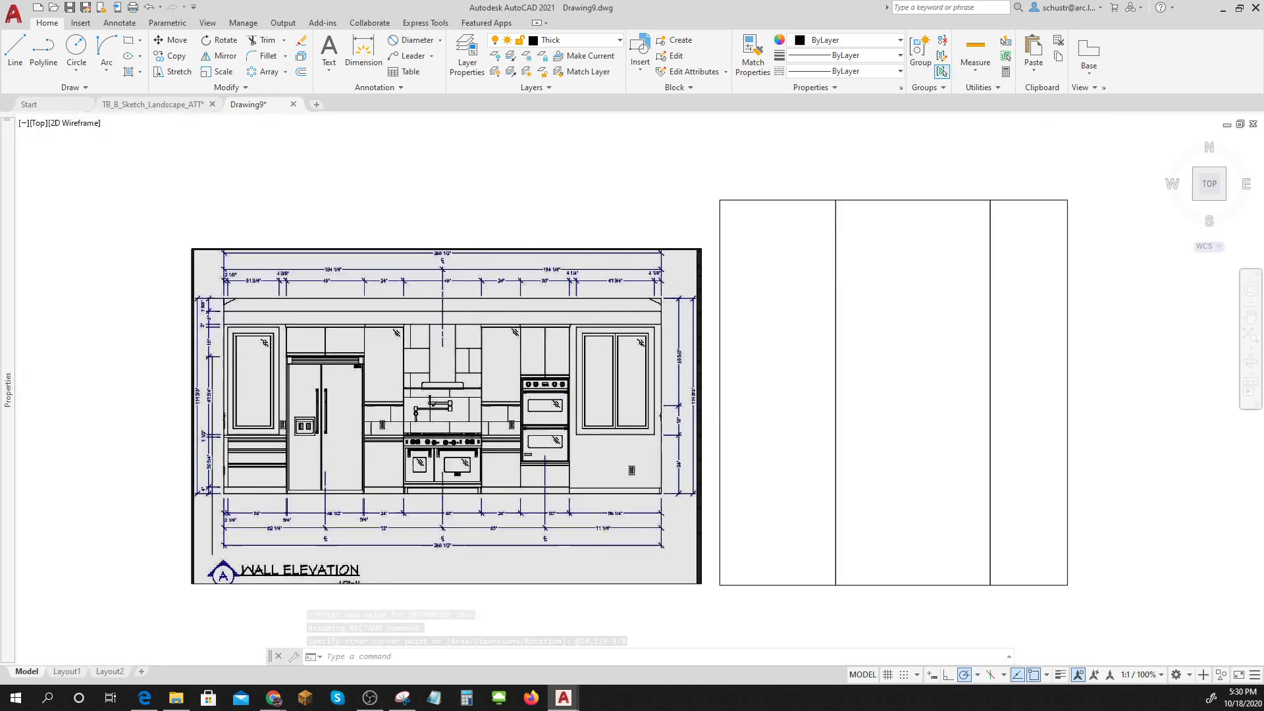
Copy the 48-wide rectangle to the right end of the row
{"action": "type", "text": "co"}
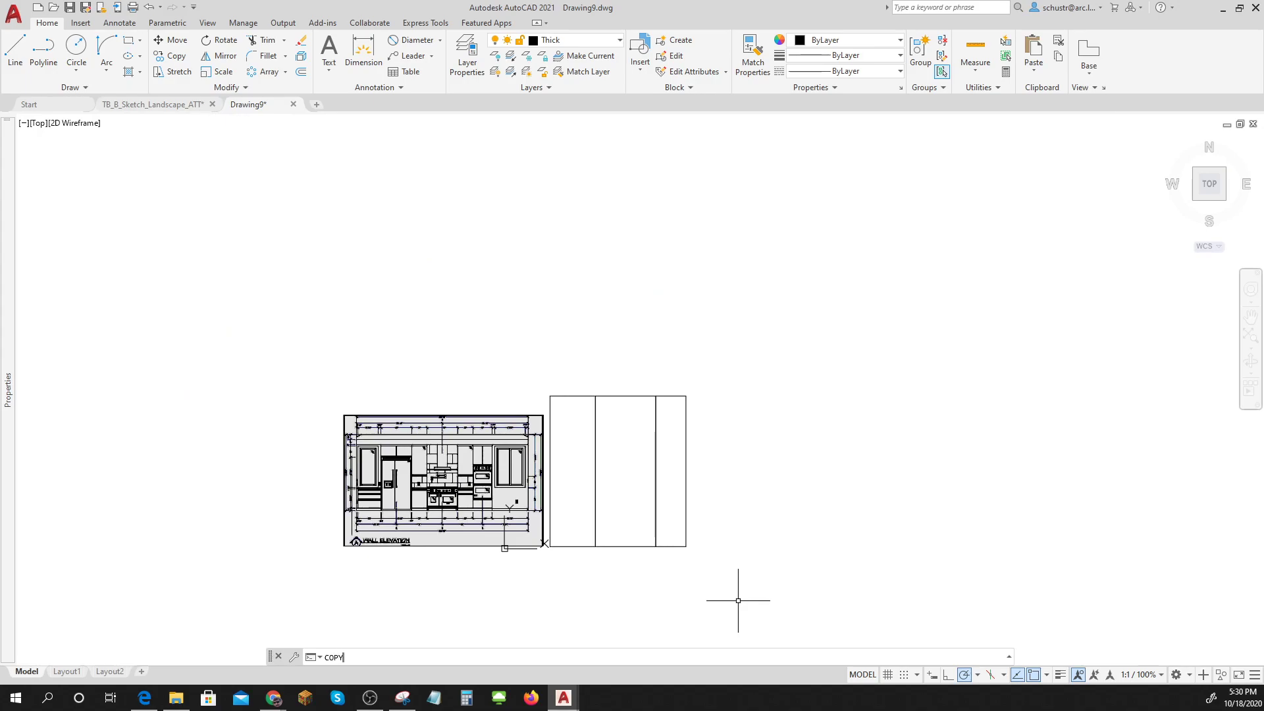
{"action": "key", "text": "Return"}
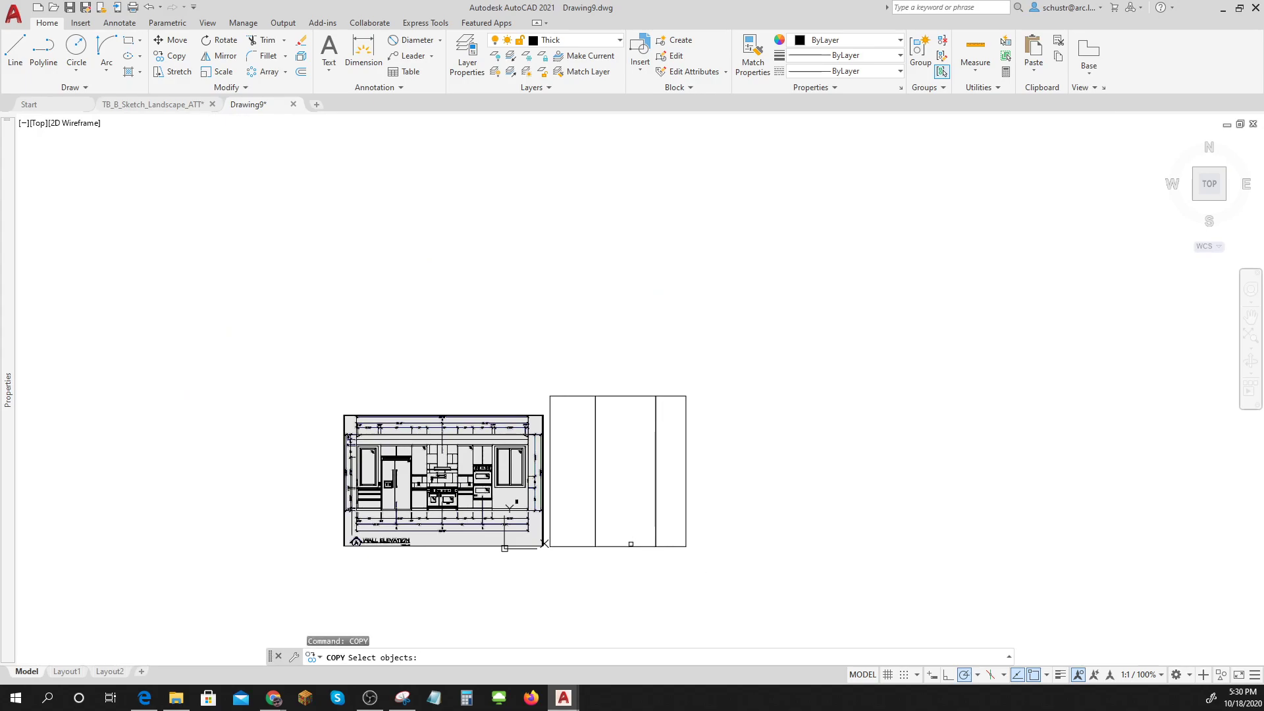
{"action": "left_click", "coordinate": [632, 545]}
{"action": "key", "text": "Return"}
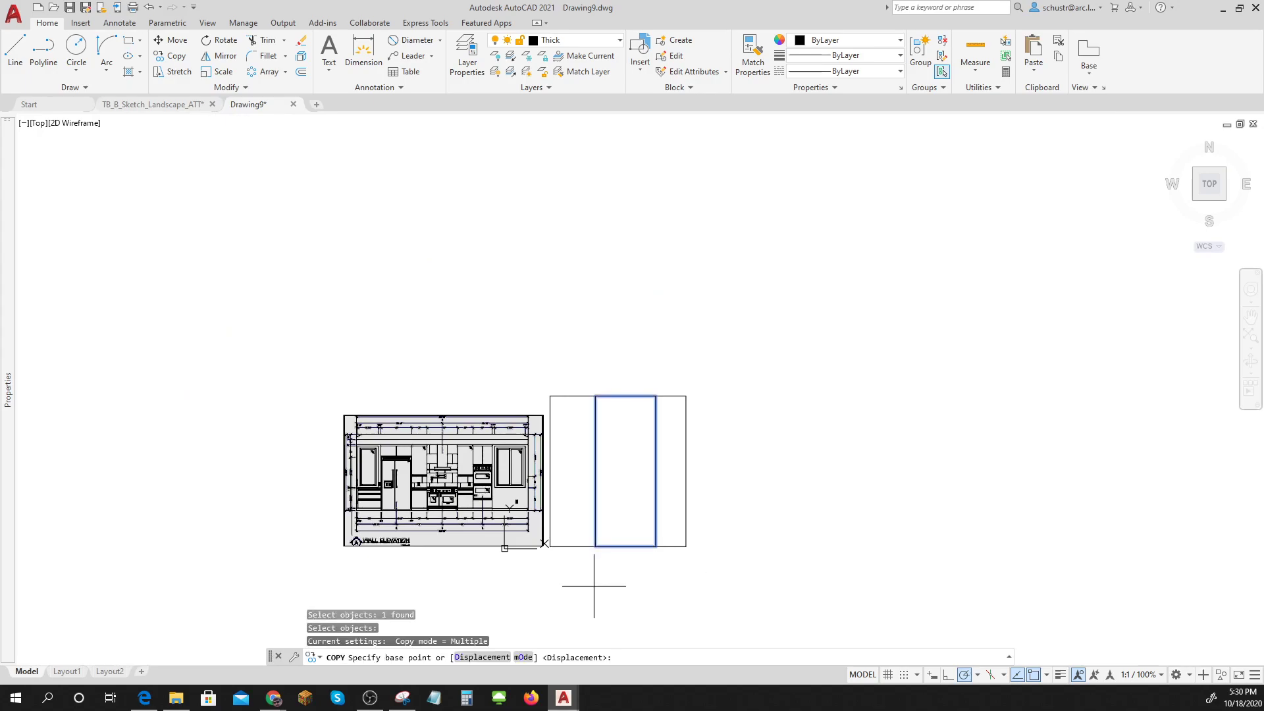
{"action": "left_click", "coordinate": [595, 546]}
{"action": "left_click", "coordinate": [686, 546]}
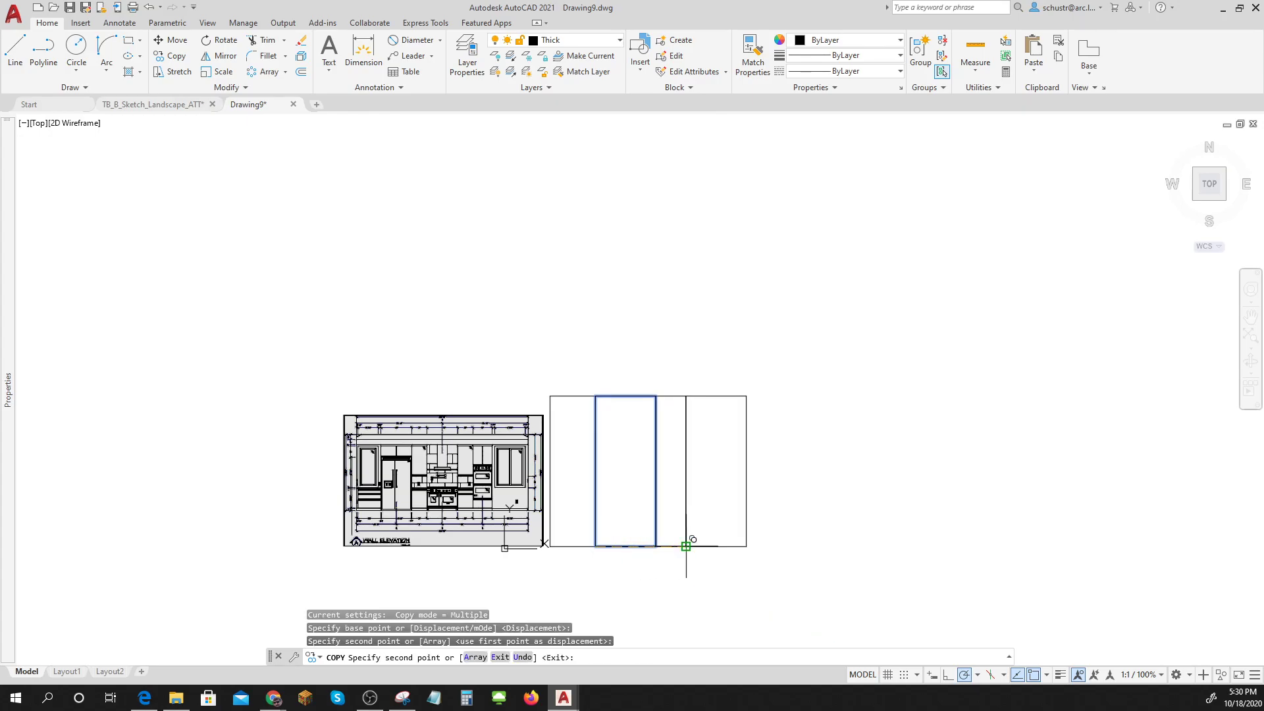
{"action": "key", "text": "Escape"}
{"action": "scroll", "coordinate": [421, 533], "scroll_direction": "up", "scroll_amount": 5}
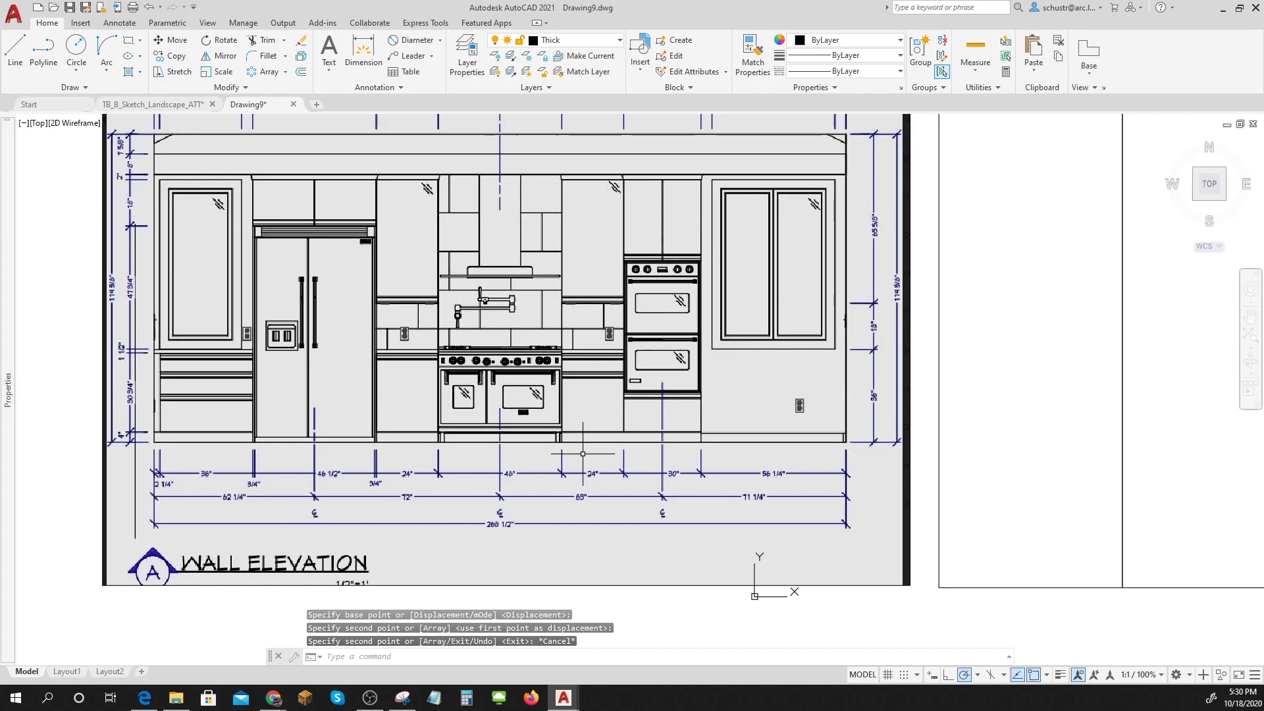
{"action": "scroll", "coordinate": [596, 463], "scroll_direction": "down", "scroll_amount": 2}
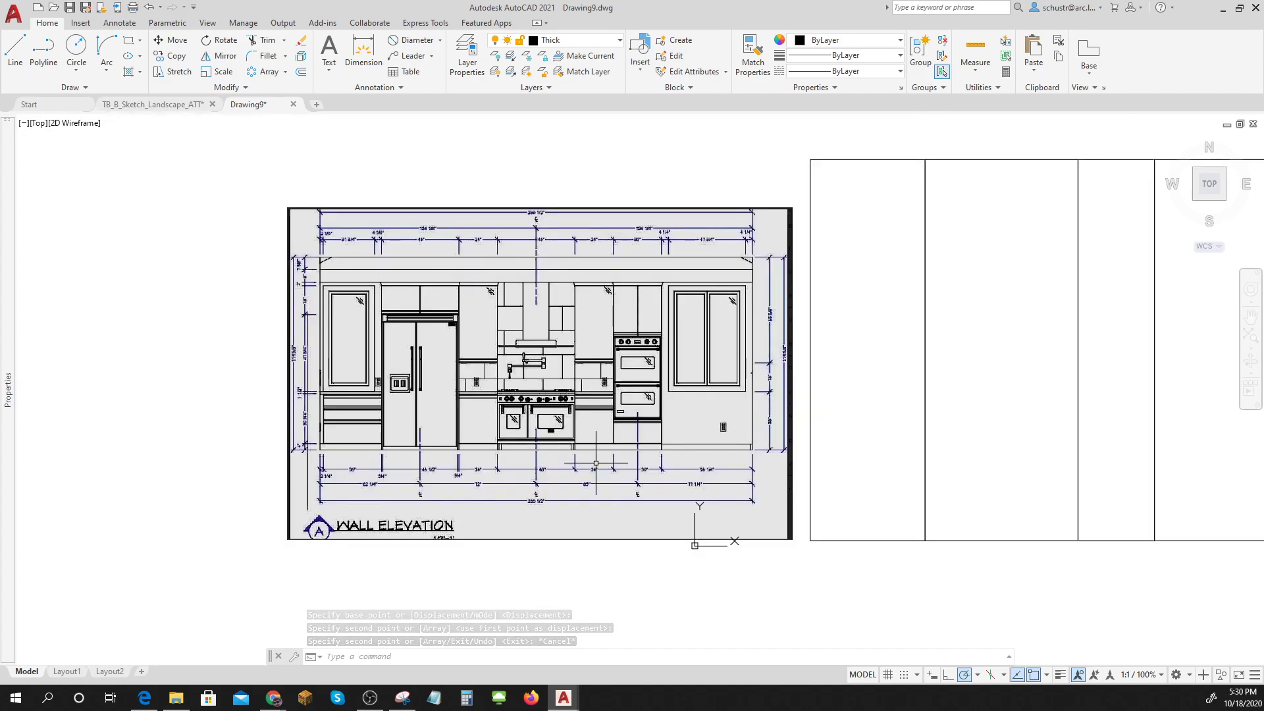
{"action": "scroll", "coordinate": [595, 463], "scroll_direction": "down", "scroll_amount": 2}
Copy the 24-wide rectangle to the new right end of the row
{"action": "type", "text": "COPY"}
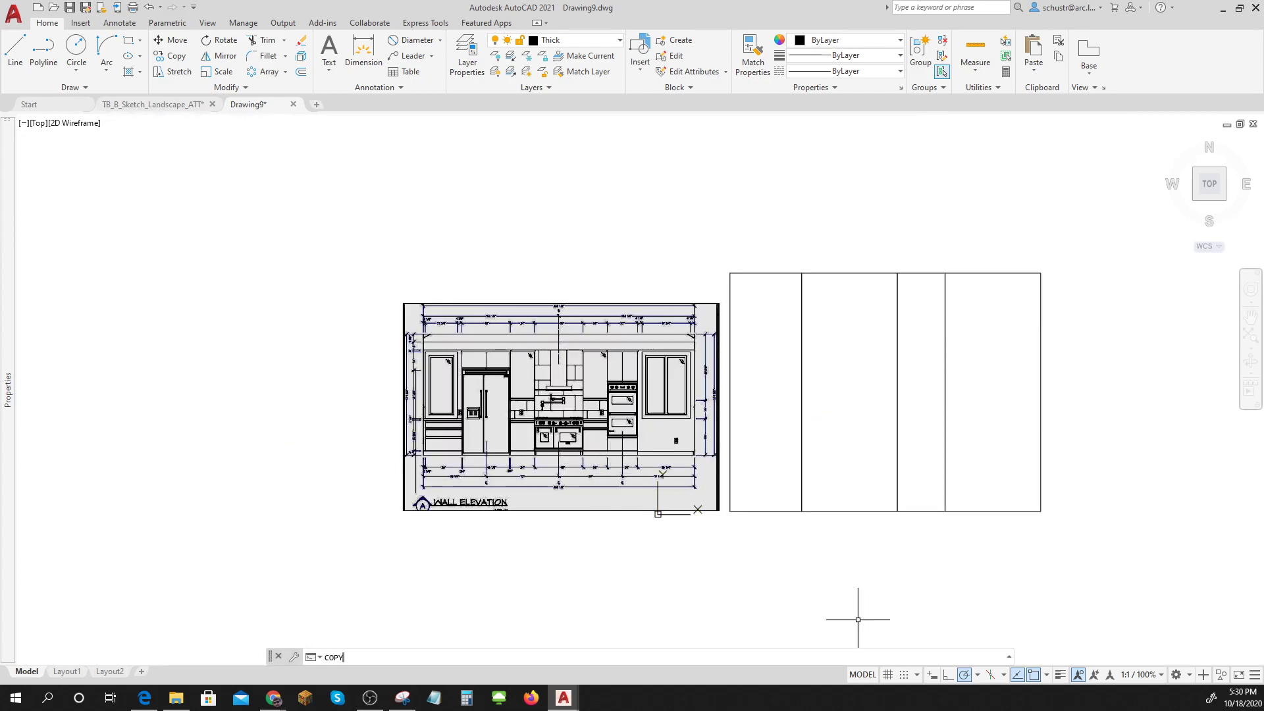
{"action": "key", "text": "Return"}
{"action": "left_click", "coordinate": [930, 511]}
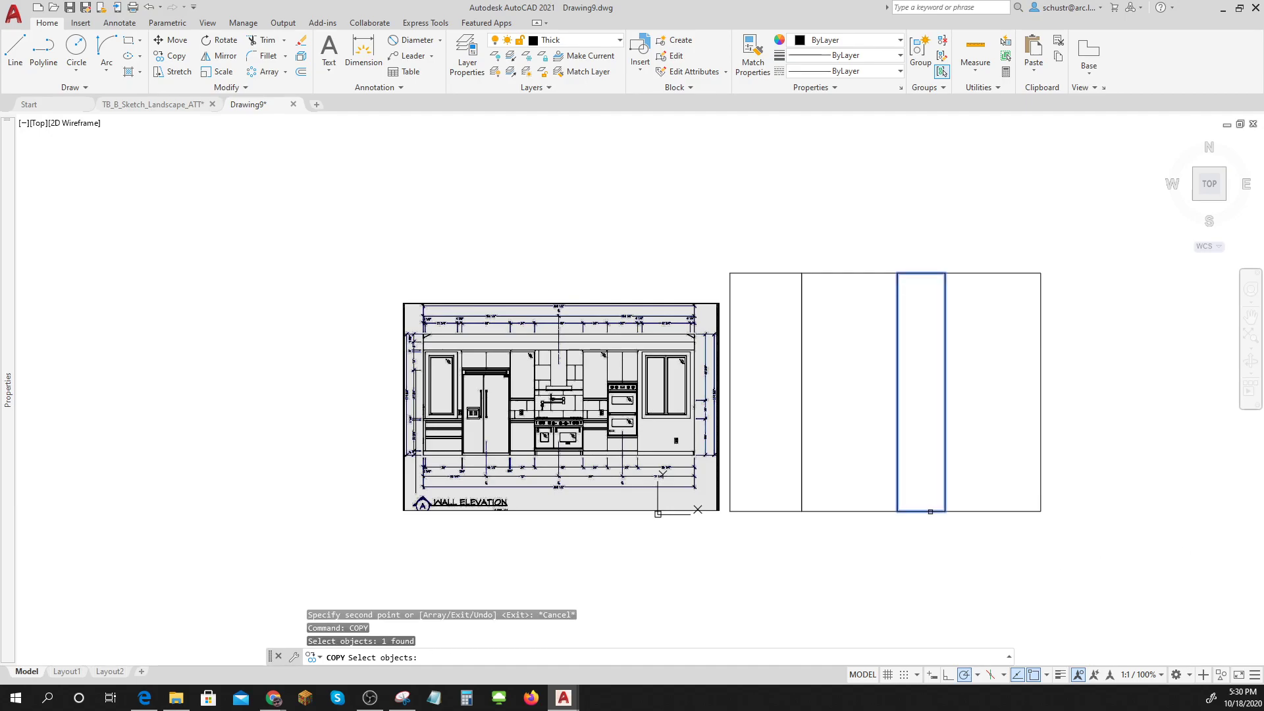
{"action": "key", "text": "Return"}
{"action": "left_click", "coordinate": [898, 512]}
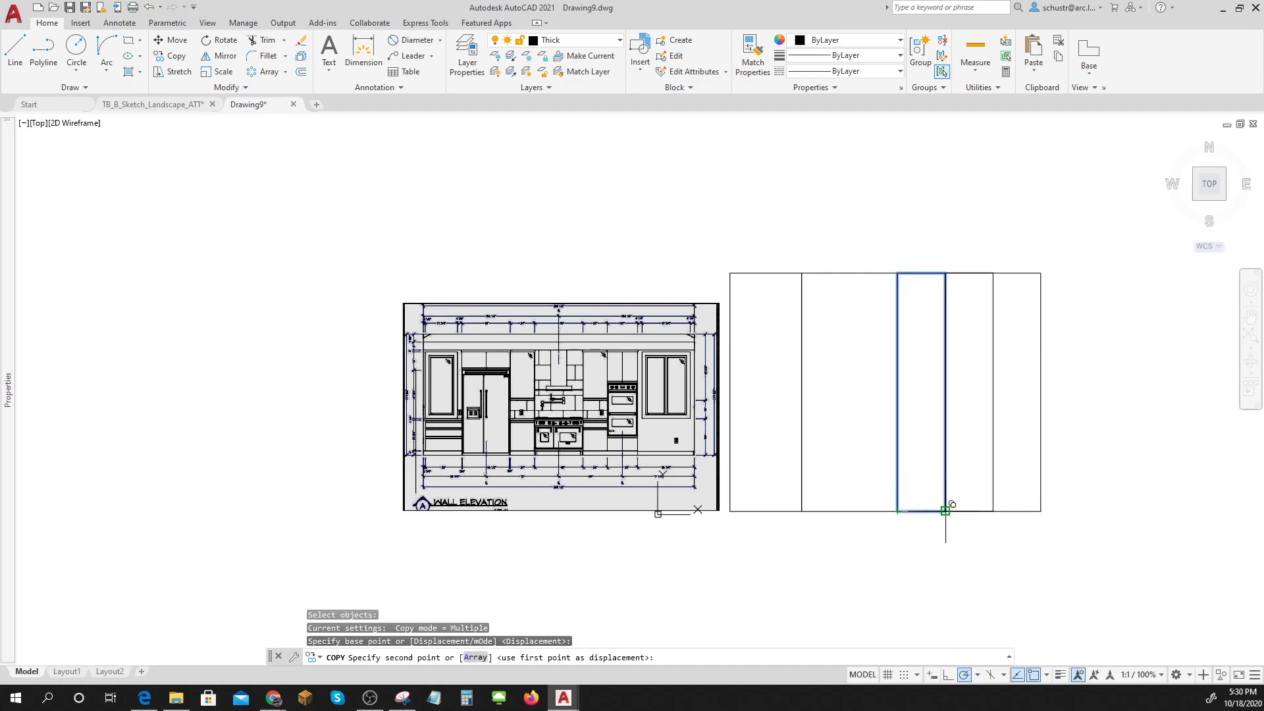
{"action": "left_click", "coordinate": [1041, 510]}
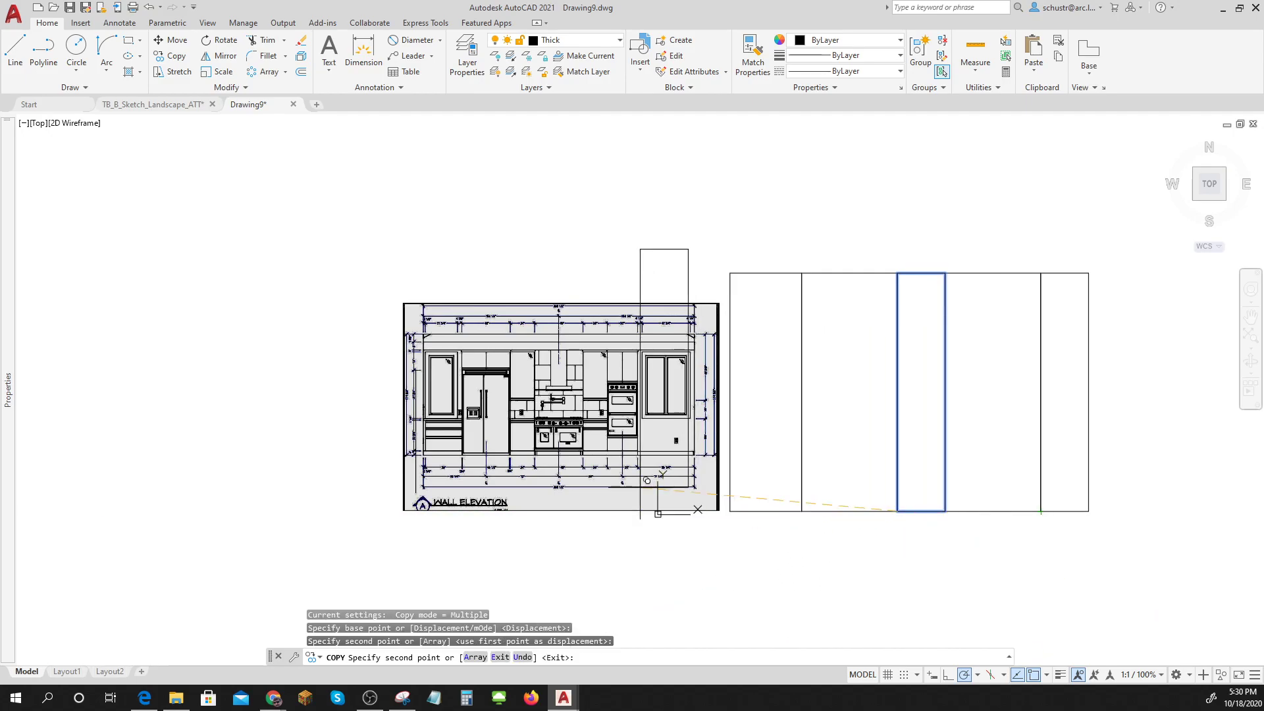
{"action": "scroll", "coordinate": [647, 480], "scroll_direction": "up", "scroll_amount": 8}
{"action": "scroll", "coordinate": [647, 480], "scroll_direction": "down", "scroll_amount": 8}
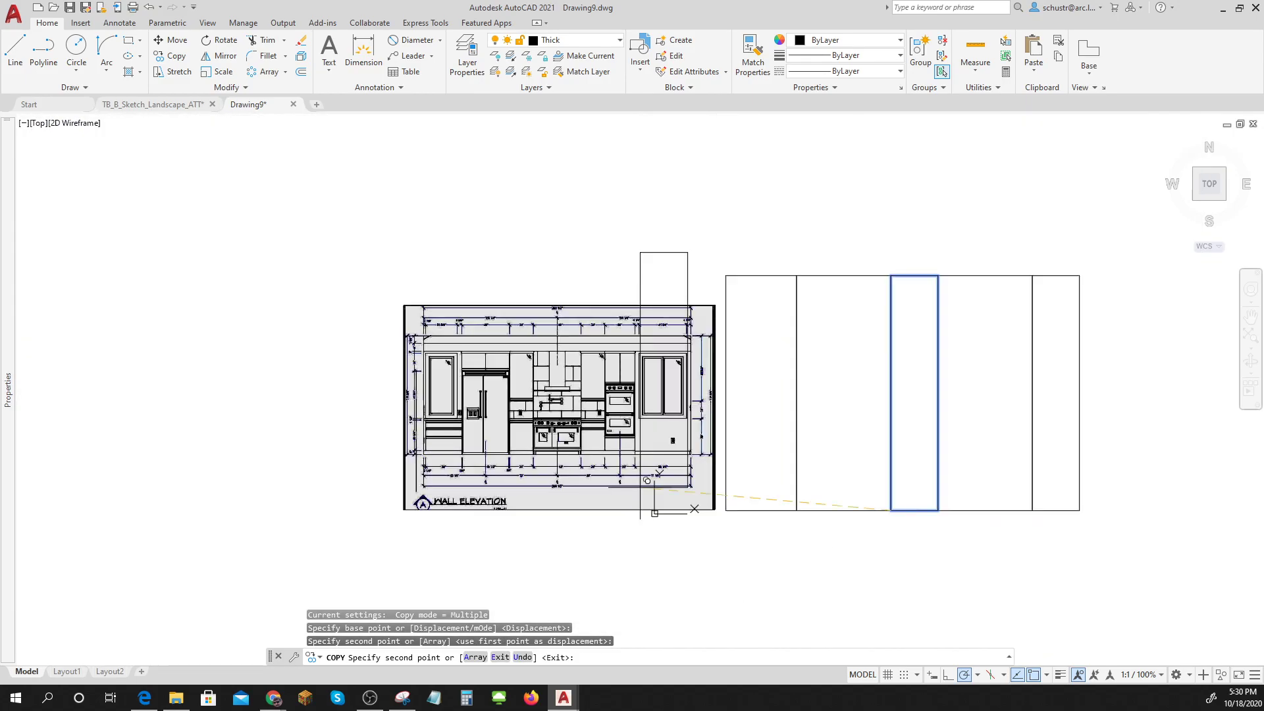
{"action": "key", "text": "Escape"}
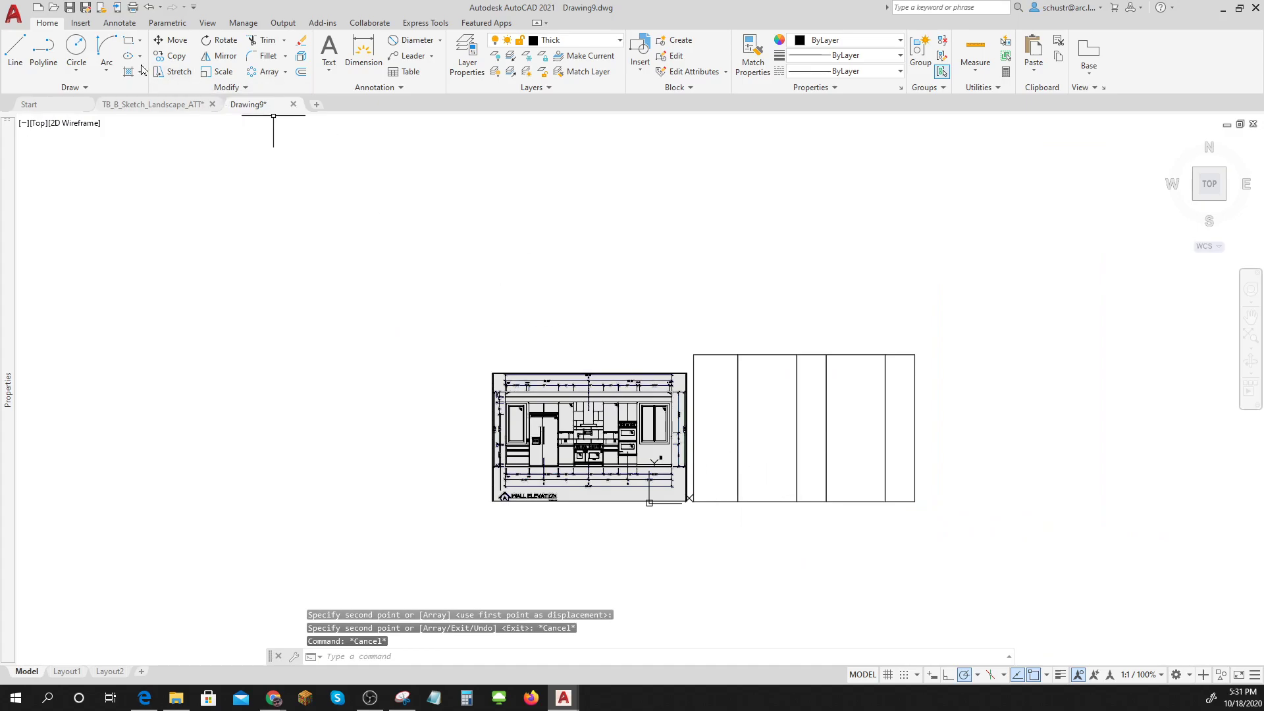
Draw a 30 by 119-5/8 rectangle at the row's bottom-right corner
{"action": "left_click", "coordinate": [129, 43]}
{"action": "left_click", "coordinate": [915, 501]}
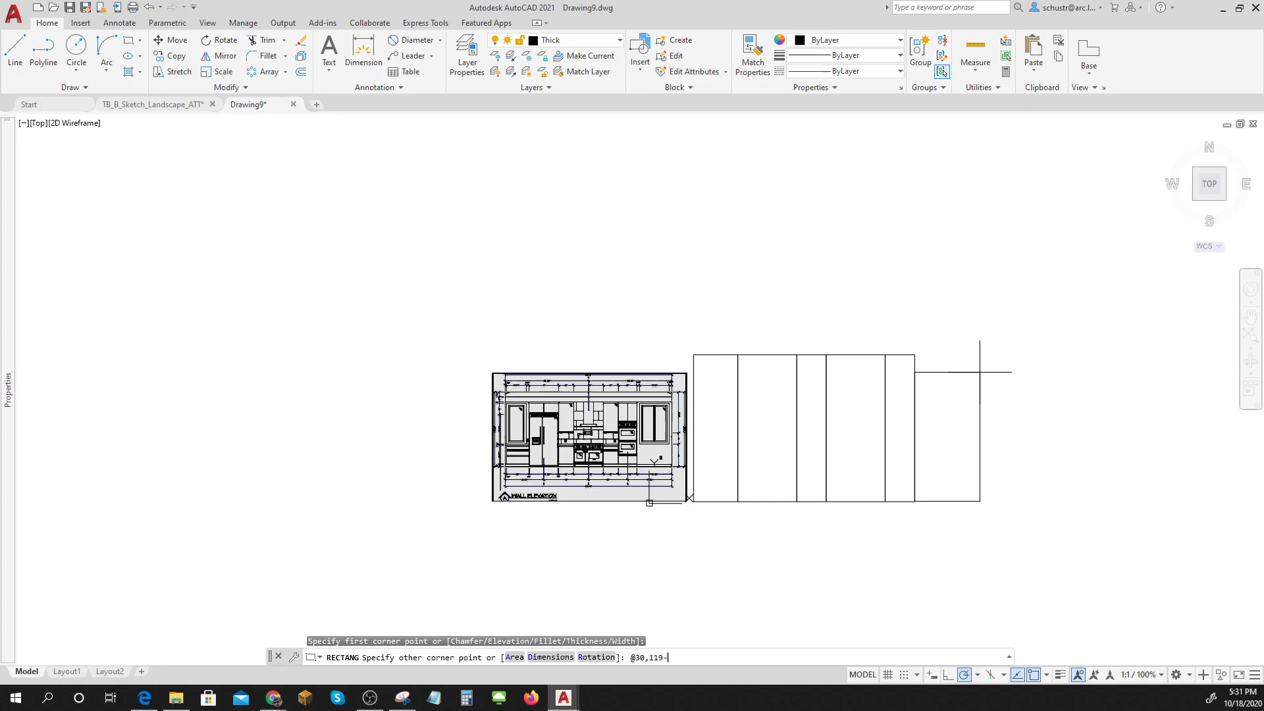
{"action": "key", "text": "Return"}
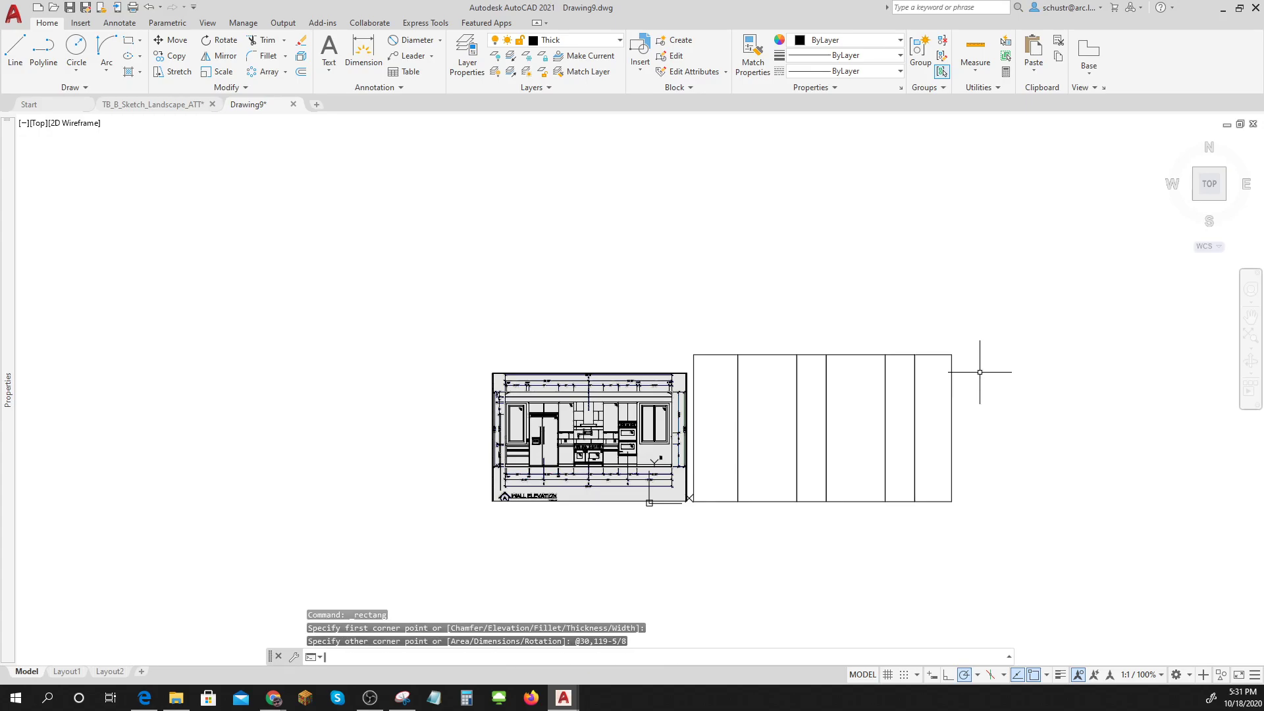
{"action": "scroll", "coordinate": [688, 483], "scroll_direction": "up", "scroll_amount": 6}
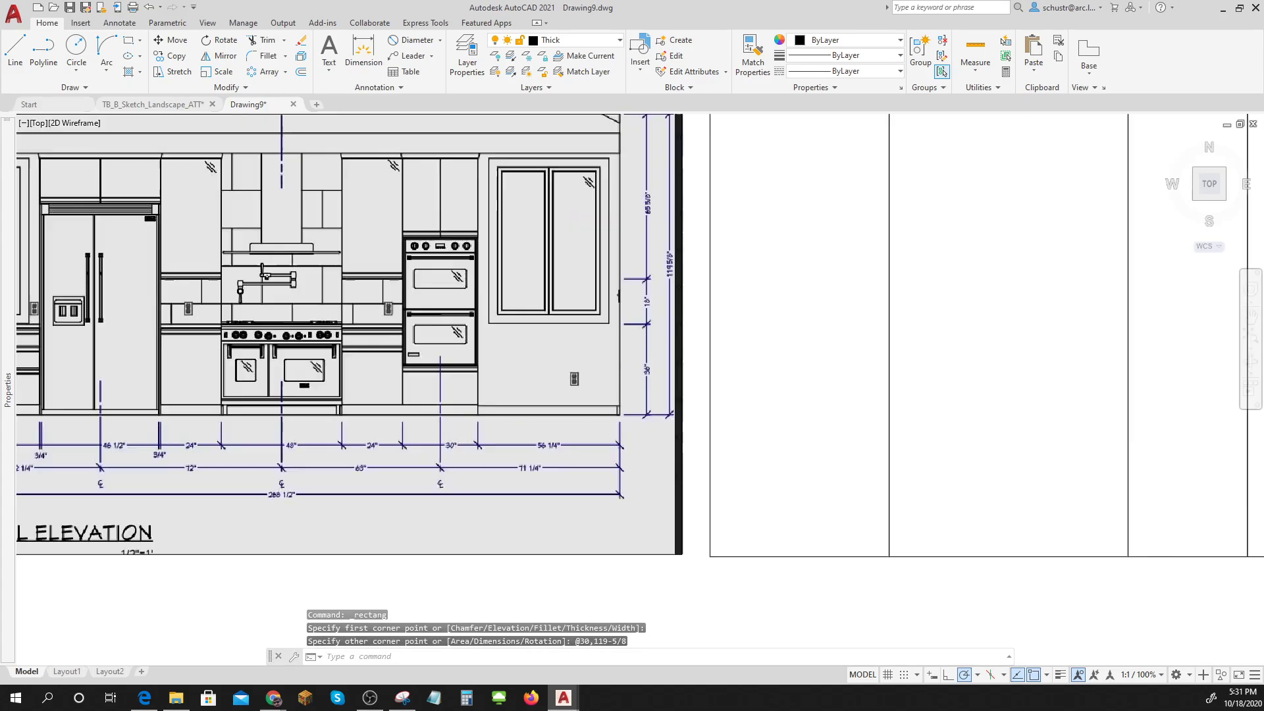
{"action": "scroll", "coordinate": [580, 463], "scroll_direction": "up", "scroll_amount": 6}
{"action": "scroll", "coordinate": [580, 463], "scroll_direction": "down", "scroll_amount": 10}
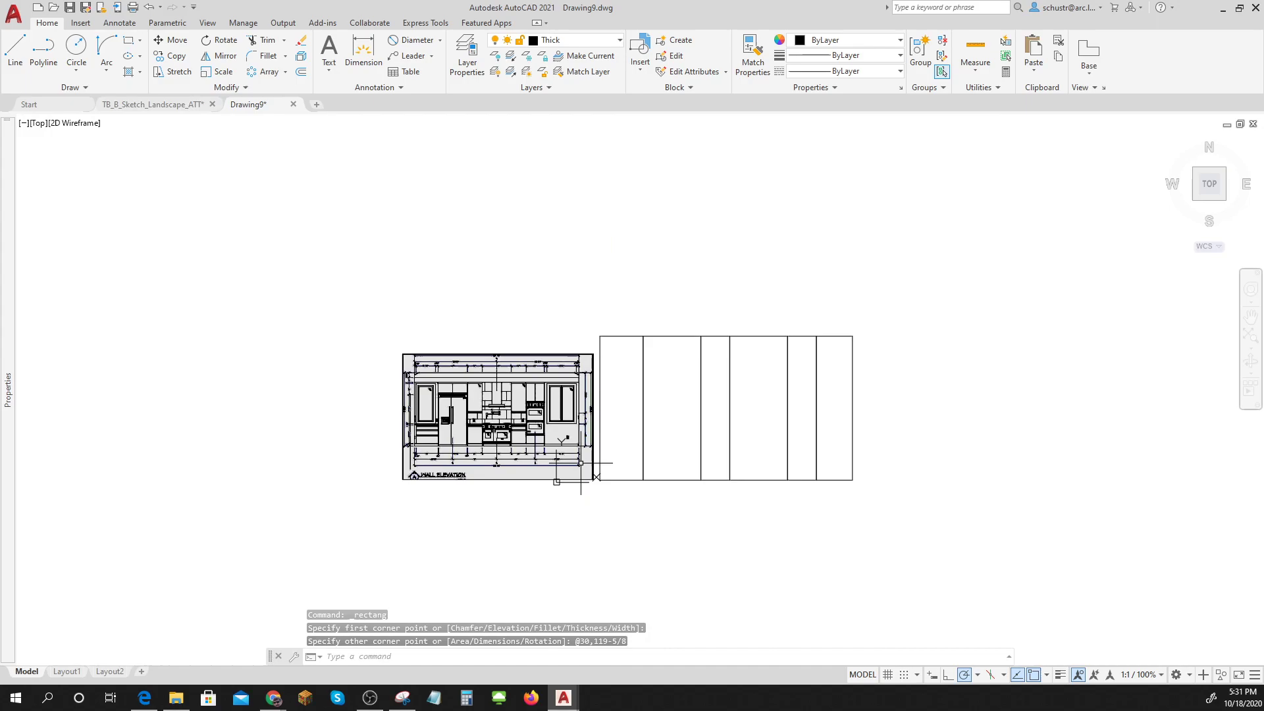
Add a 56-1/4 by 119-5/8 rectangle capping the right end of the row
{"action": "left_click", "coordinate": [129, 44]}
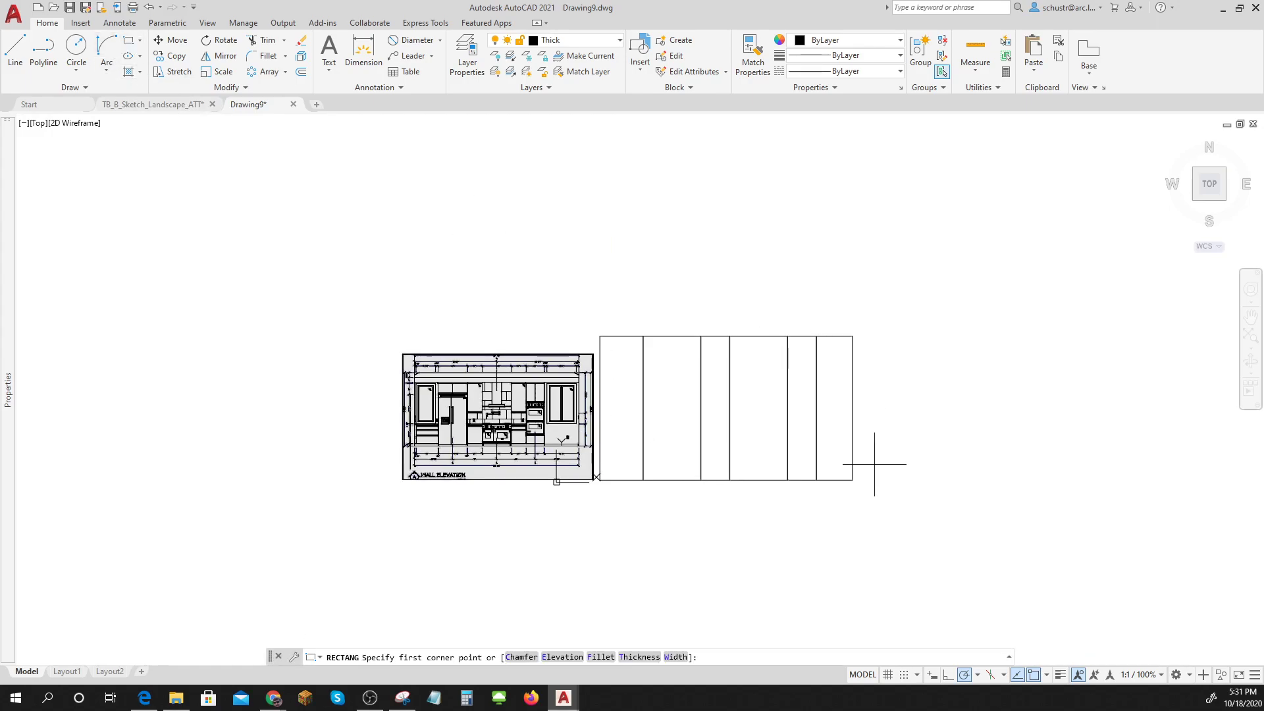
{"action": "left_click", "coordinate": [852, 479]}
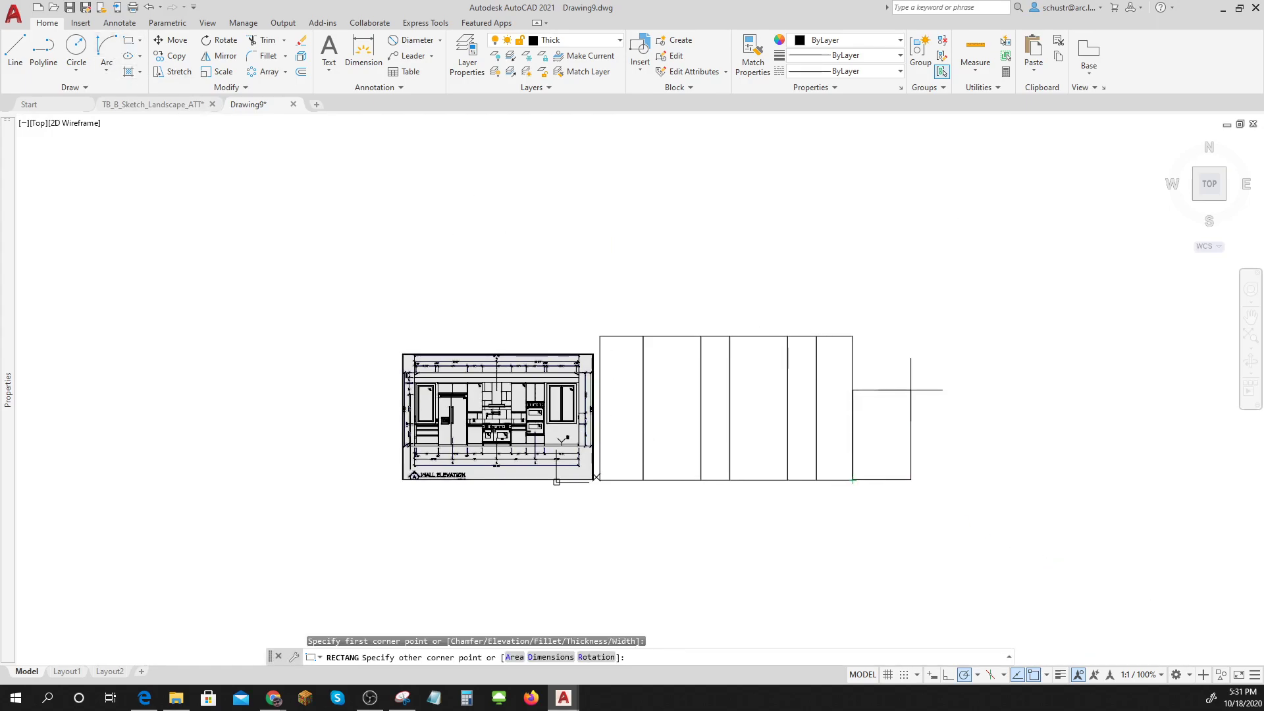
{"action": "type", "text": "@56-1/4,119-5/8"}
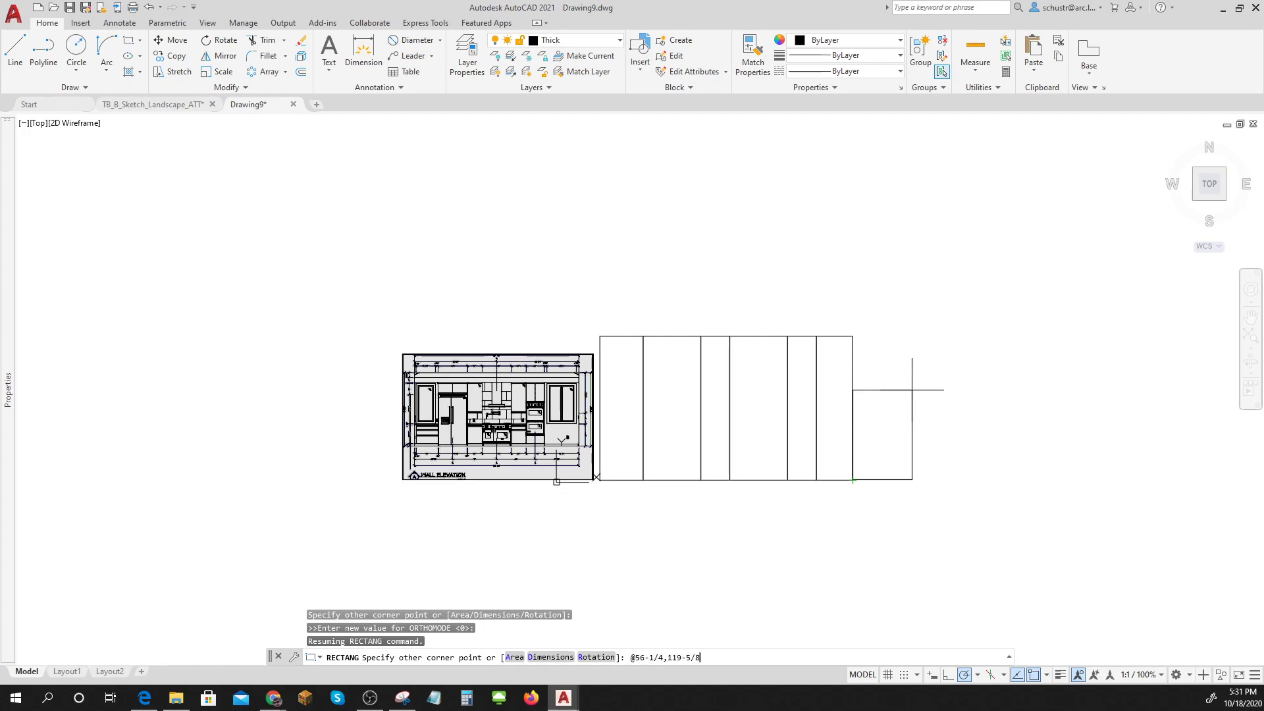
{"action": "key", "text": "Return"}
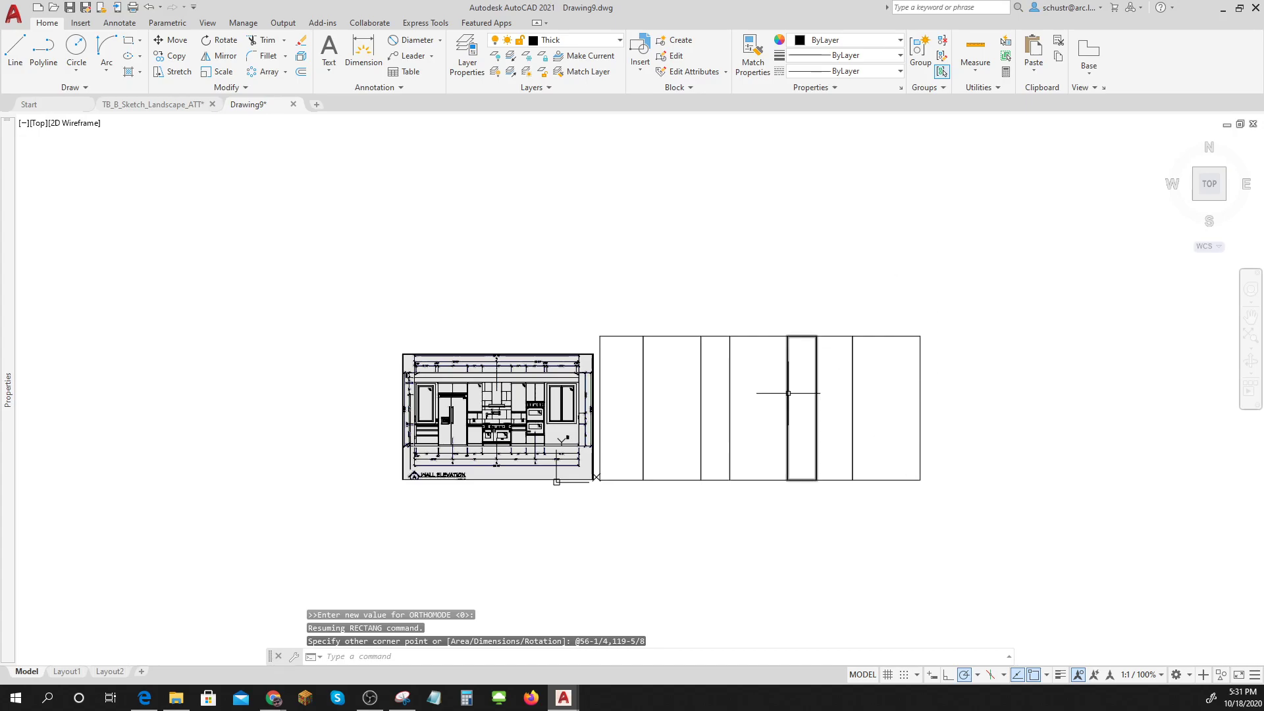
{"action": "scroll", "coordinate": [790, 393], "scroll_direction": "up", "scroll_amount": 4}
{"action": "scroll", "coordinate": [788, 393], "scroll_direction": "down", "scroll_amount": 2}
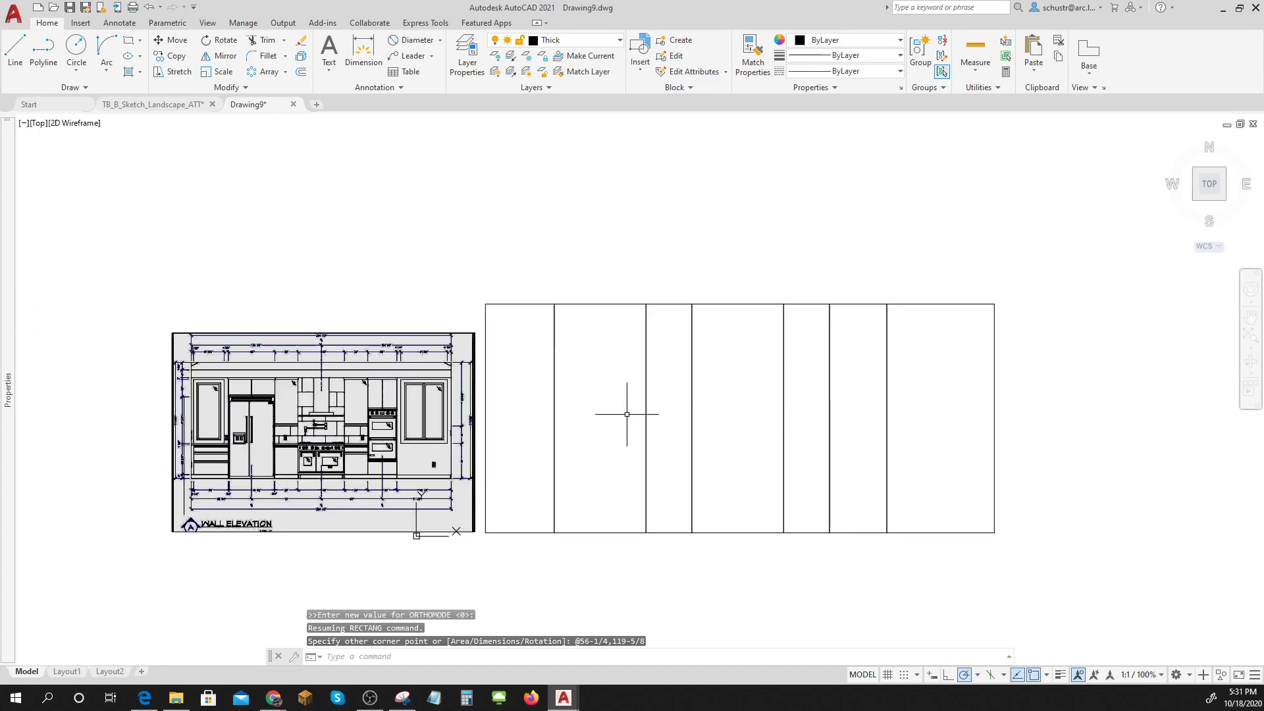
{"action": "scroll", "coordinate": [199, 343], "scroll_direction": "up", "scroll_amount": 6}
{"action": "scroll", "coordinate": [199, 343], "scroll_direction": "up", "scroll_amount": 2}
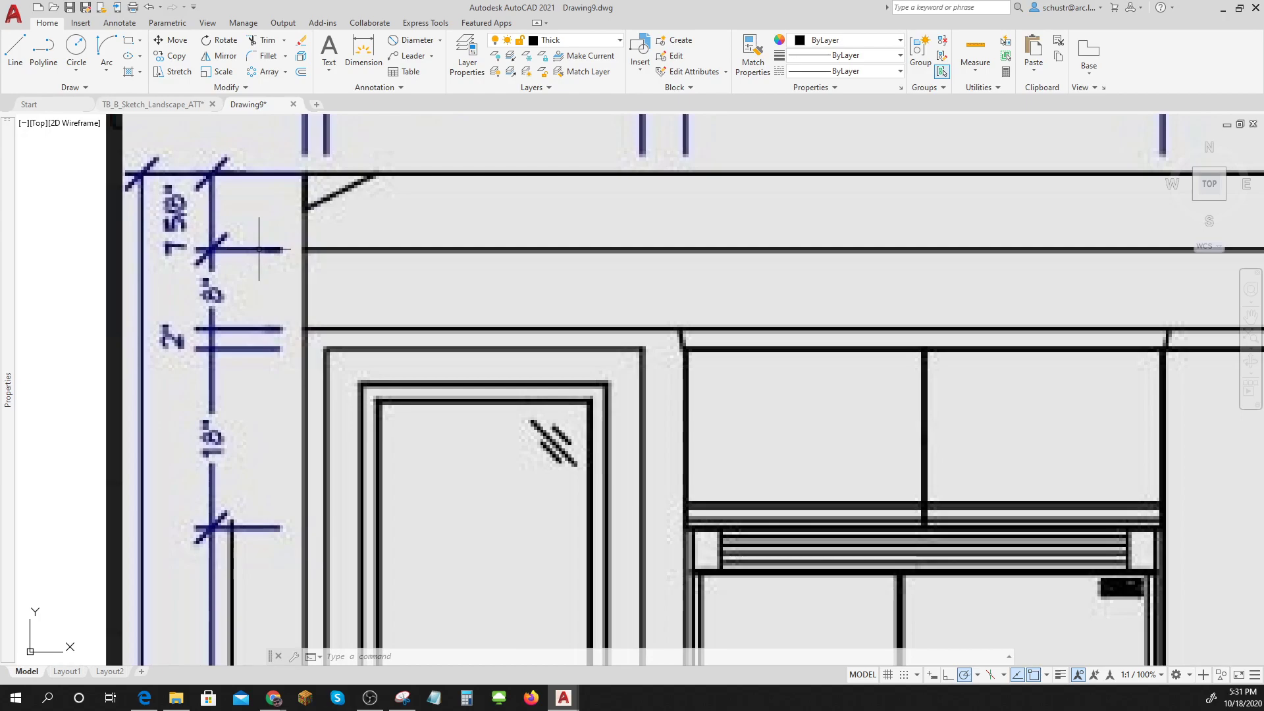
Draw a line across the top of all seven rectangles, from leftmost to rightmost corner
{"action": "scroll", "coordinate": [260, 327], "scroll_direction": "down", "scroll_amount": 3}
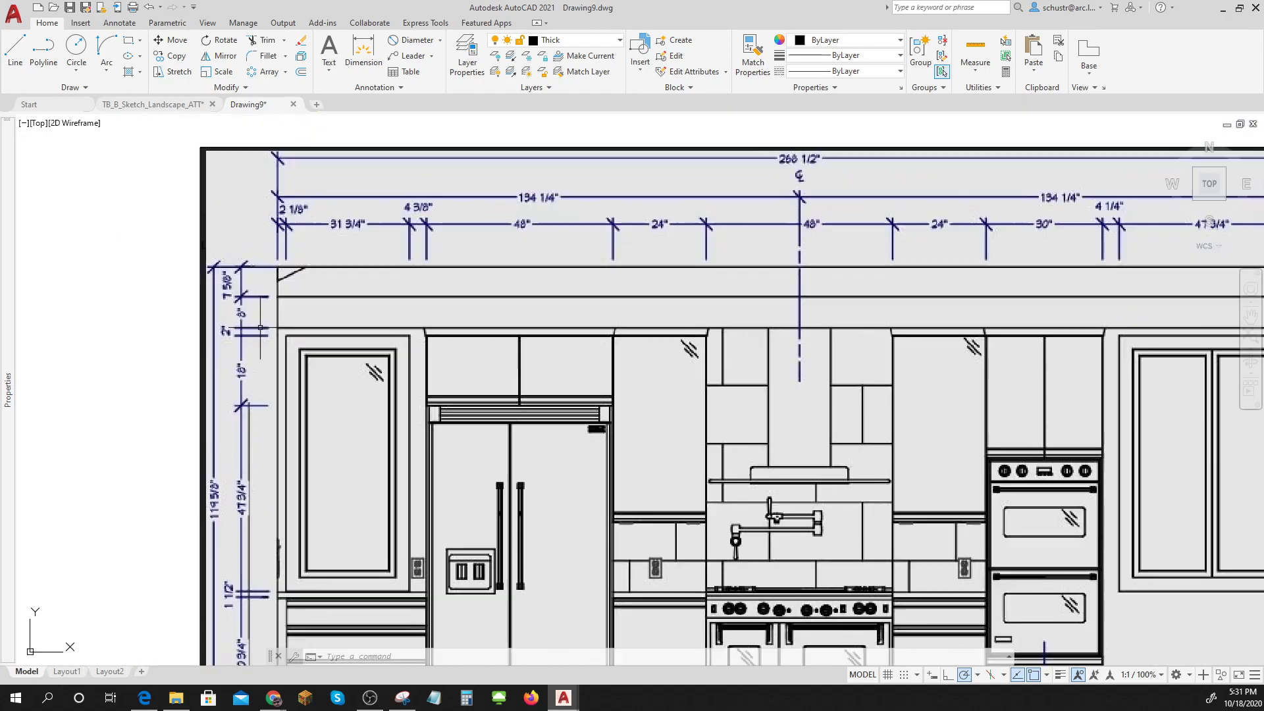
{"action": "scroll", "coordinate": [434, 304], "scroll_direction": "down", "scroll_amount": 4}
{"action": "middle_click_drag", "start_coordinate": [672, 333], "coordinate": [273, 334]}
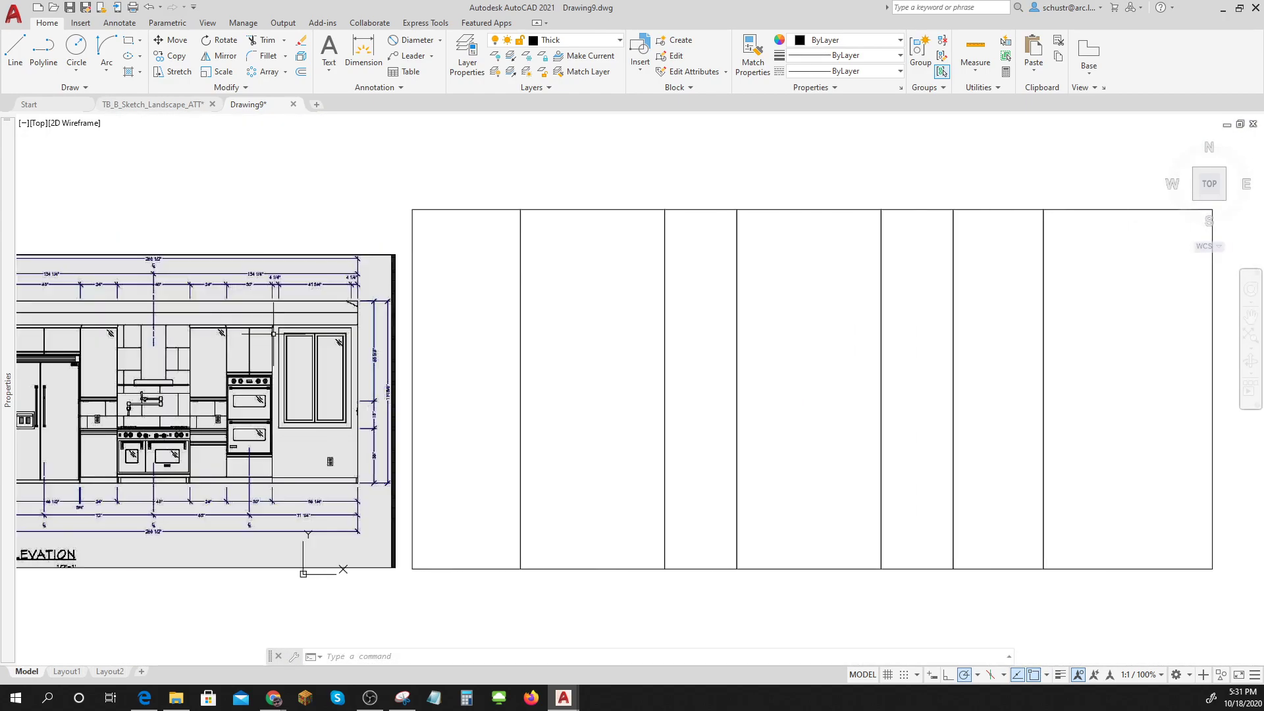
{"action": "left_click", "coordinate": [15, 50]}
{"action": "left_click", "coordinate": [412, 209]}
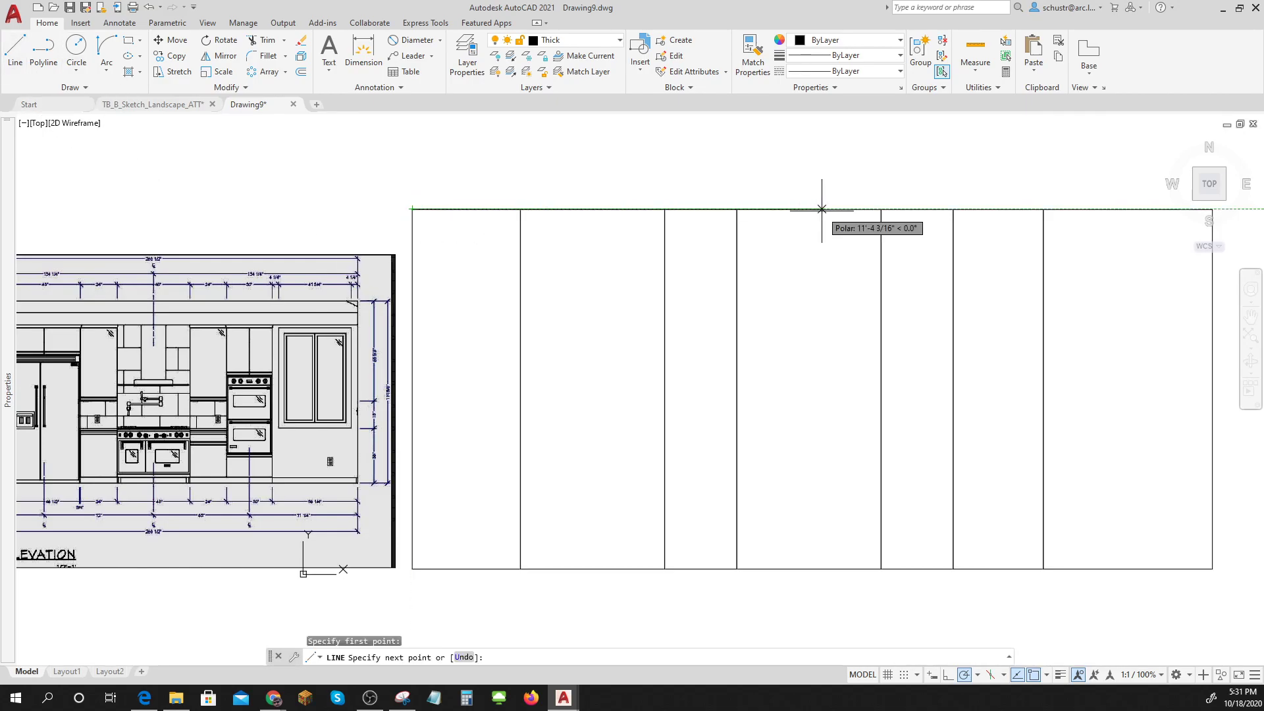
{"action": "middle_click_drag", "start_coordinate": [827, 223], "coordinate": [519, 209]}
{"action": "left_click", "coordinate": [909, 209]}
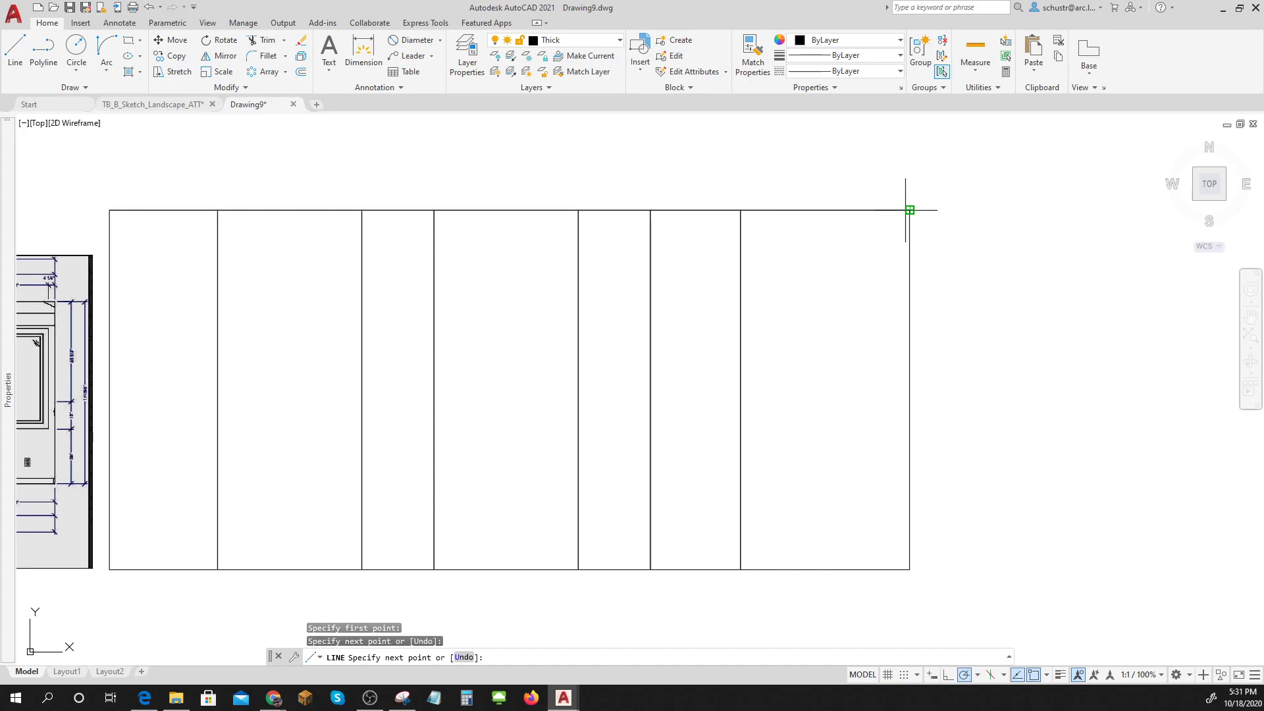
{"action": "key", "text": "Escape"}
{"action": "scroll", "coordinate": [974, 284], "scroll_direction": "down", "scroll_amount": 1}
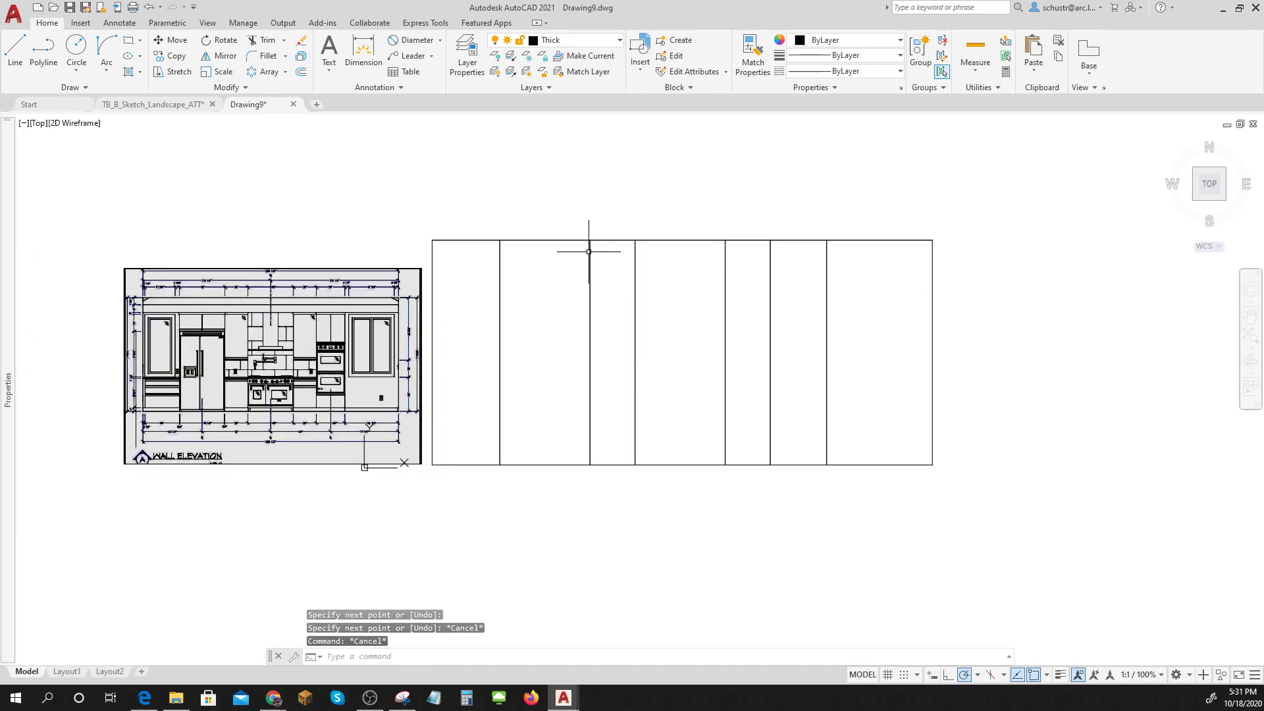
Move the top line down 7-5/8
{"action": "type", "text": "dist"}
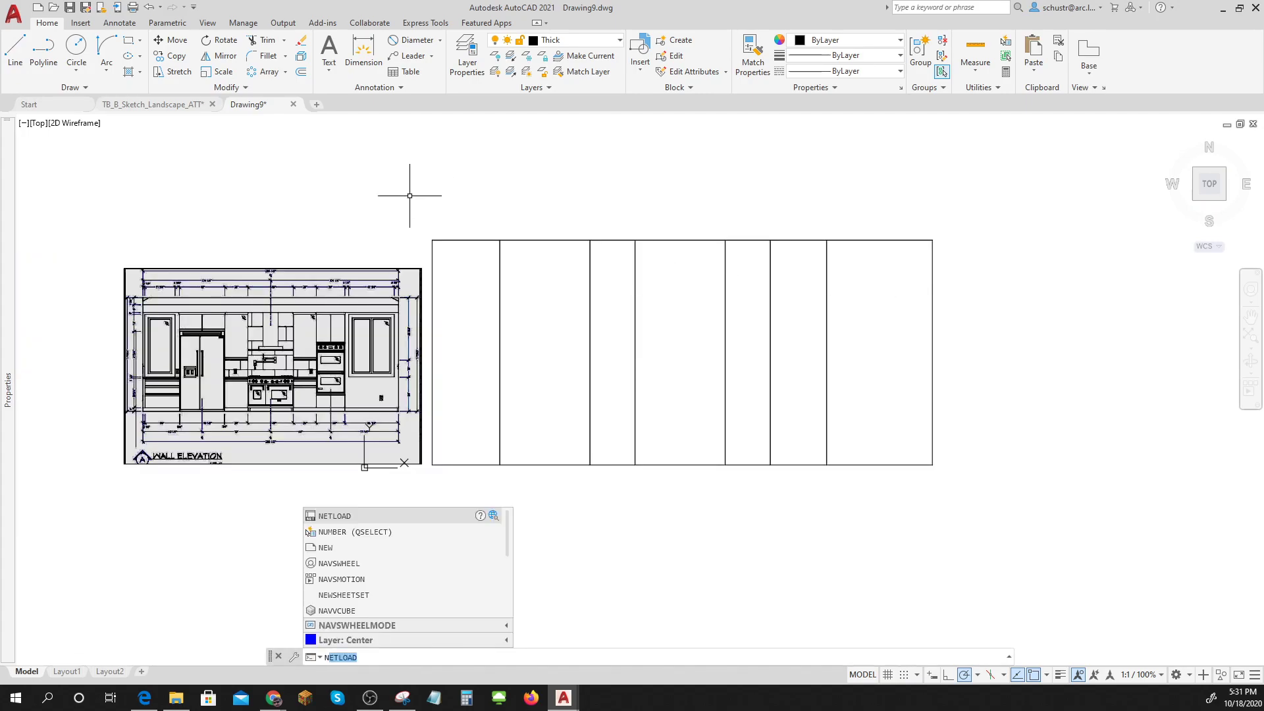
{"action": "key", "text": "BackSpace"}
{"action": "key", "text": "BackSpace"}
{"action": "key", "text": "BackSpace"}
{"action": "key", "text": "BackSpace"}
{"action": "type", "text": "M"}
{"action": "key", "text": "Return"}
{"action": "left_click", "coordinate": [422, 227]}
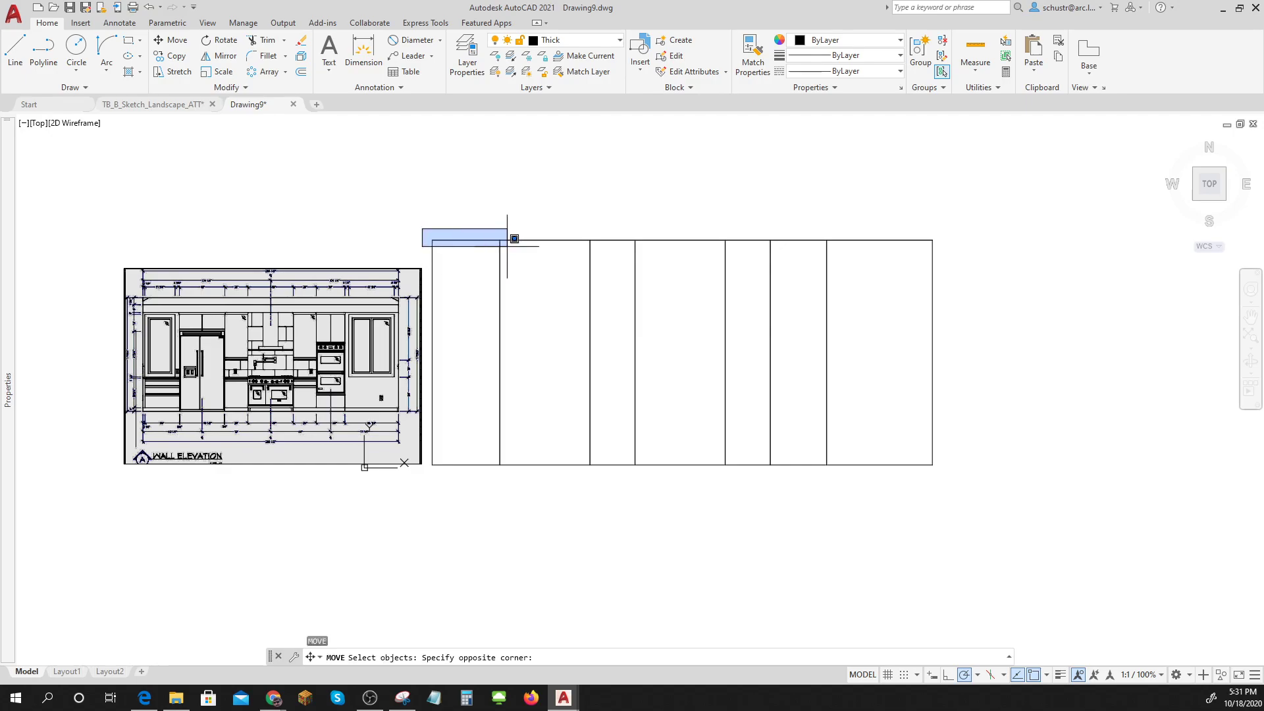
{"action": "left_click", "coordinate": [977, 256]}
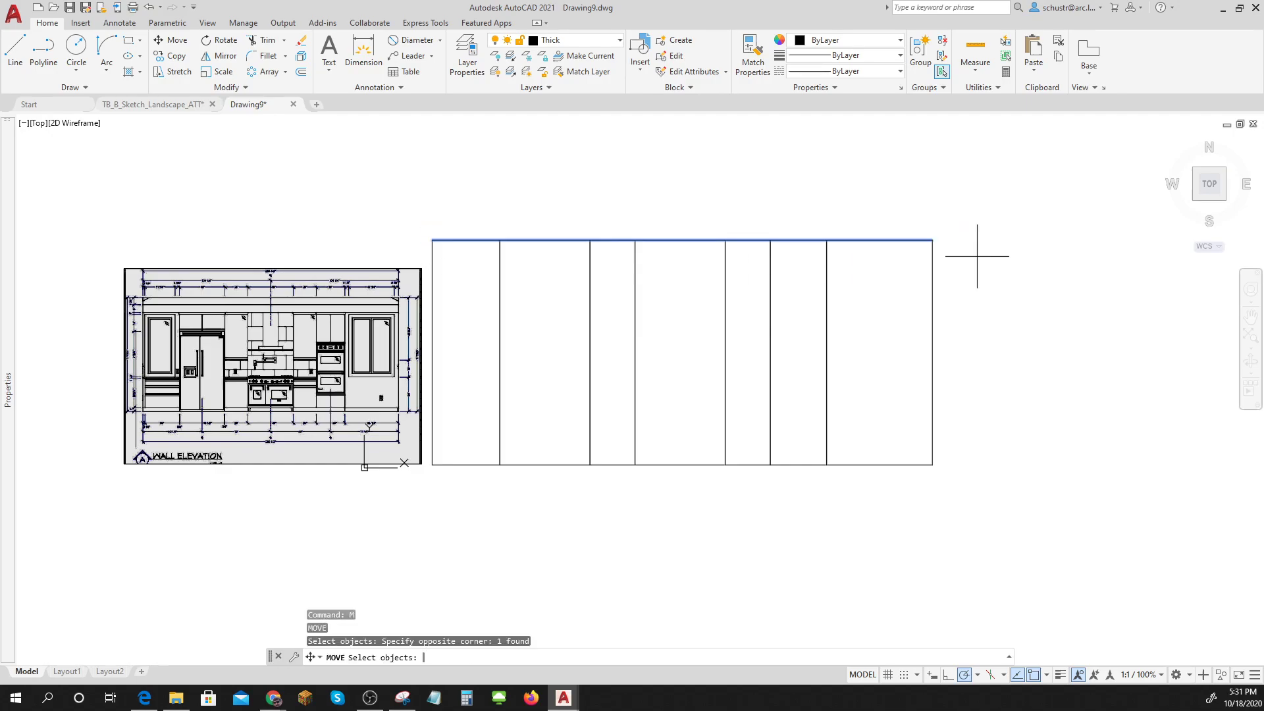
{"action": "key", "text": "Return"}
{"action": "left_click", "coordinate": [991, 259]}
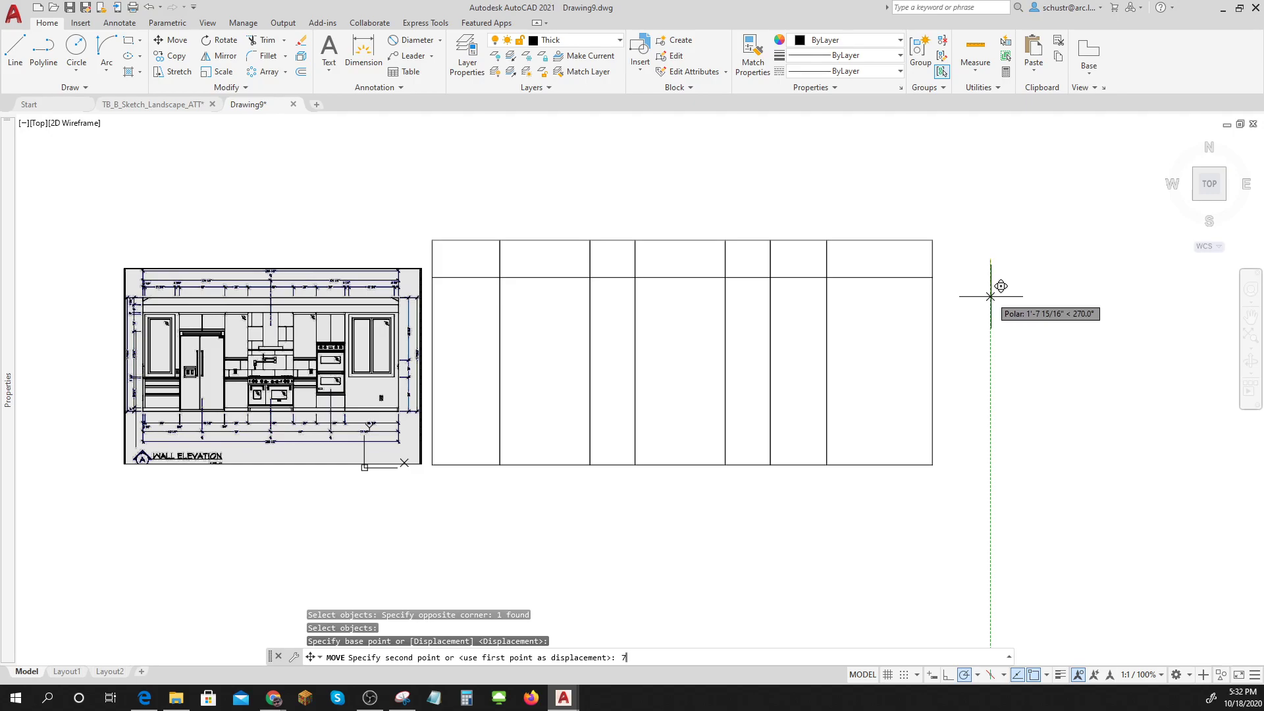
{"action": "type", "text": "7-5/8"}
{"action": "key", "text": "Return"}
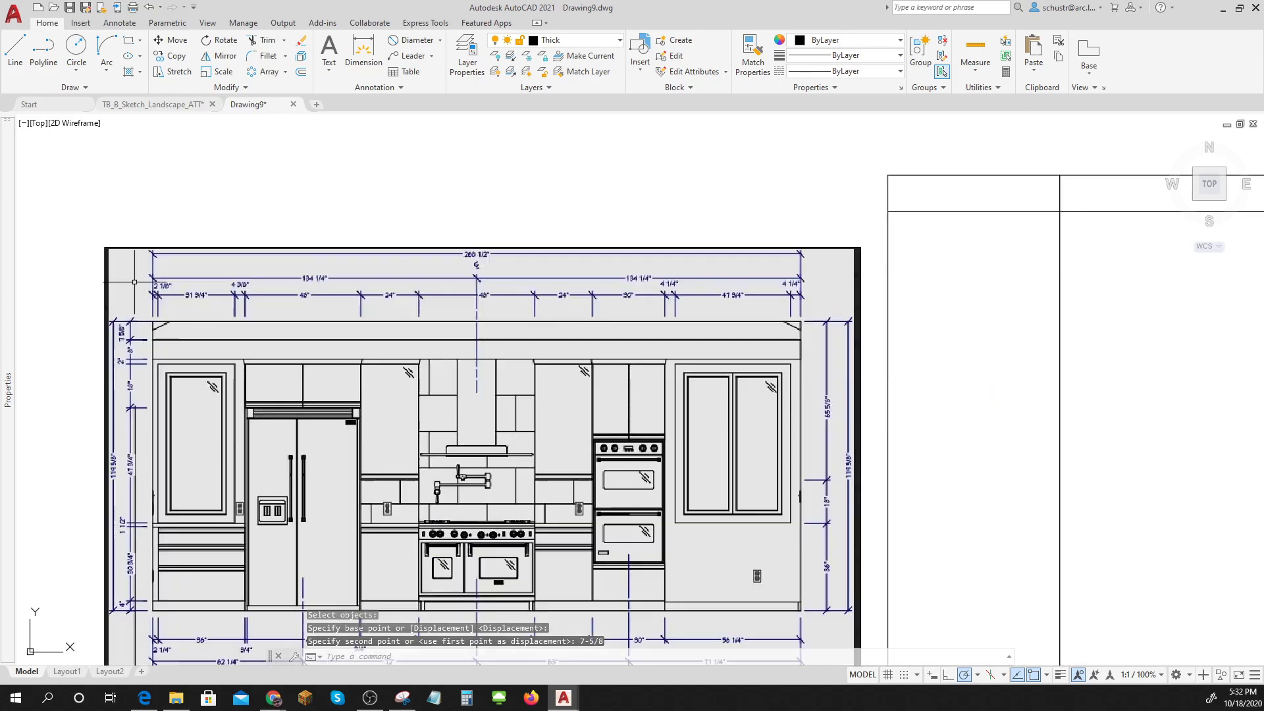
{"action": "scroll", "coordinate": [138, 287], "scroll_direction": "up", "scroll_amount": 5}
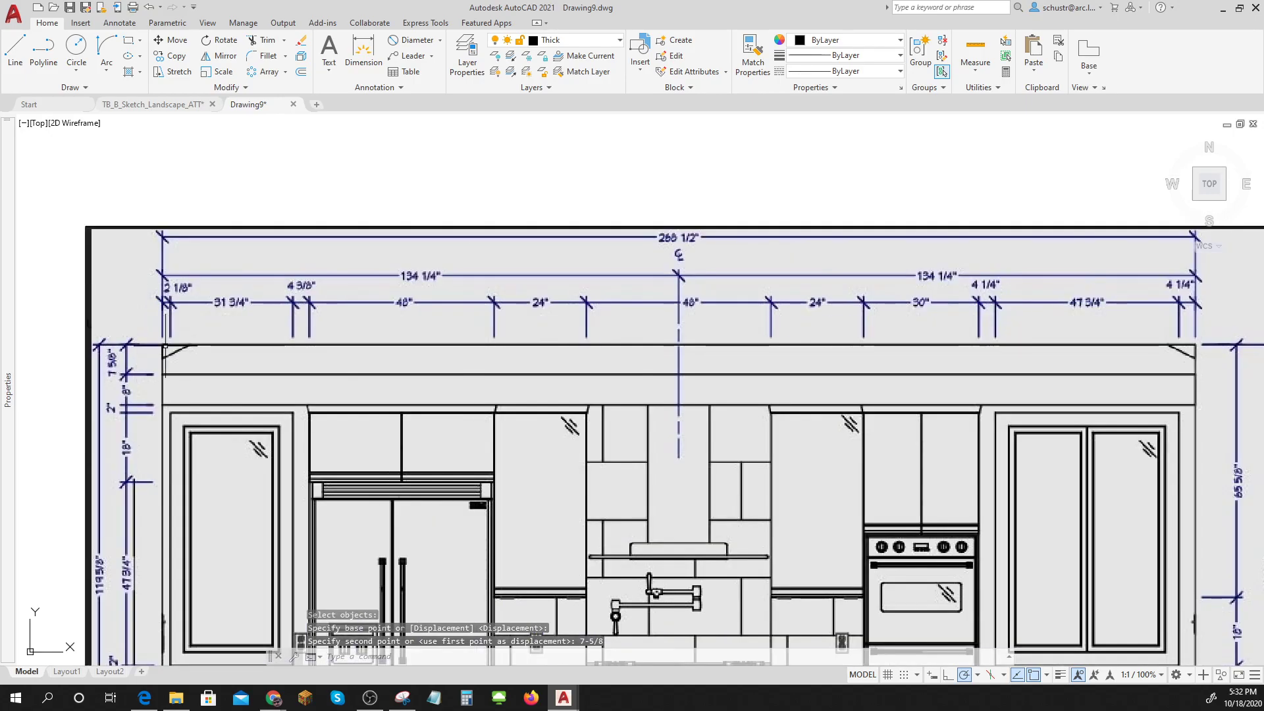
{"action": "scroll", "coordinate": [164, 339], "scroll_direction": "down", "scroll_amount": 5}
{"action": "scroll", "coordinate": [433, 360], "scroll_direction": "down", "scroll_amount": 2}
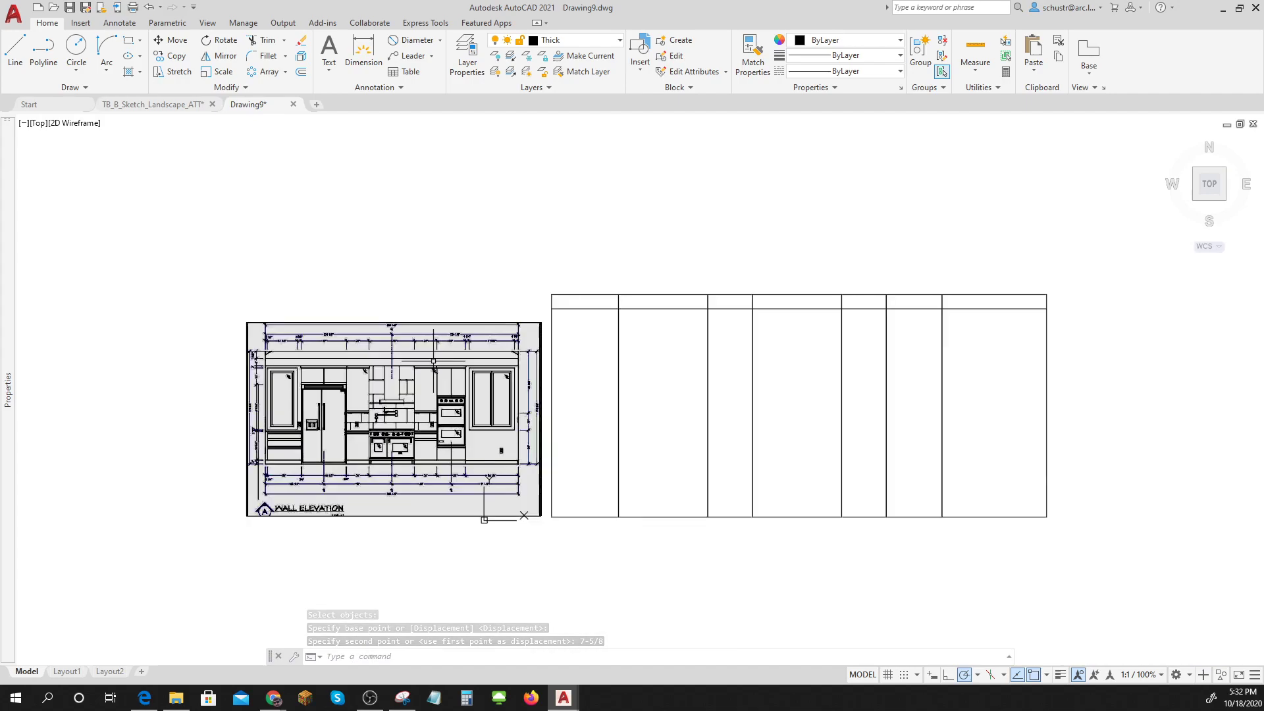
Copy the lowered line 8 further down across the cabinets
{"action": "type", "text": "copy"}
{"action": "key", "text": "Return"}
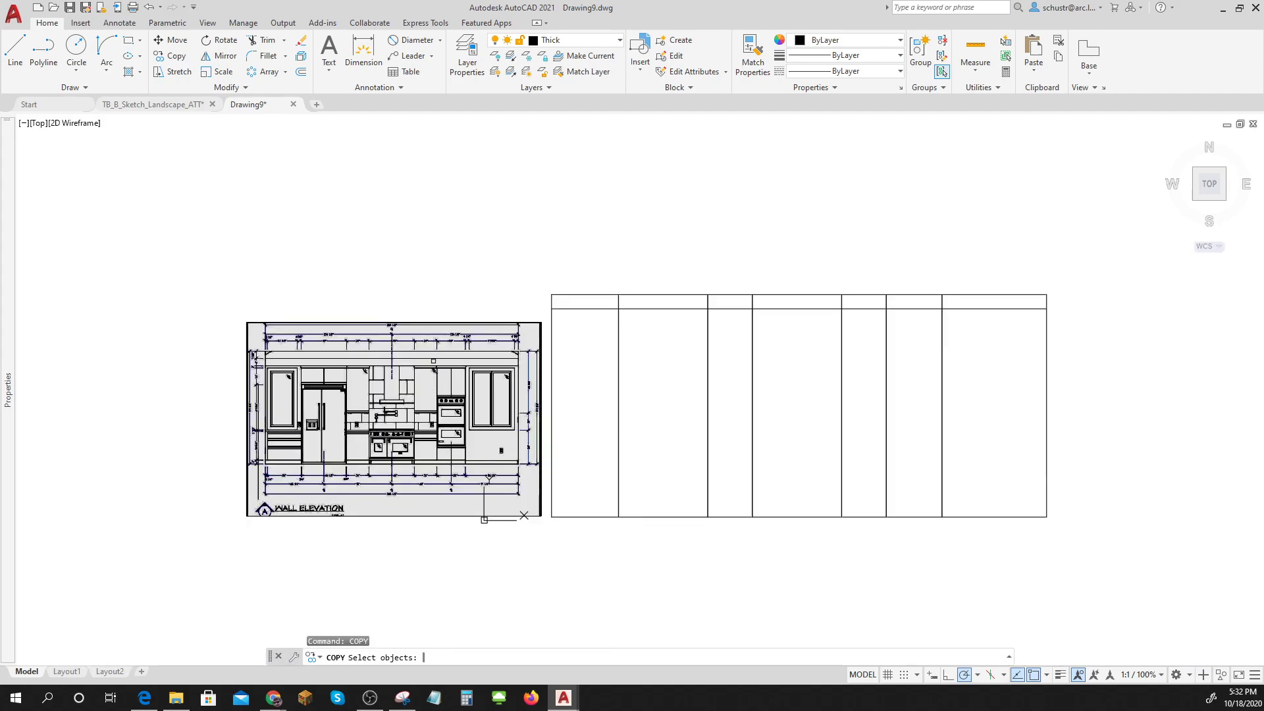
{"action": "left_click", "coordinate": [585, 308]}
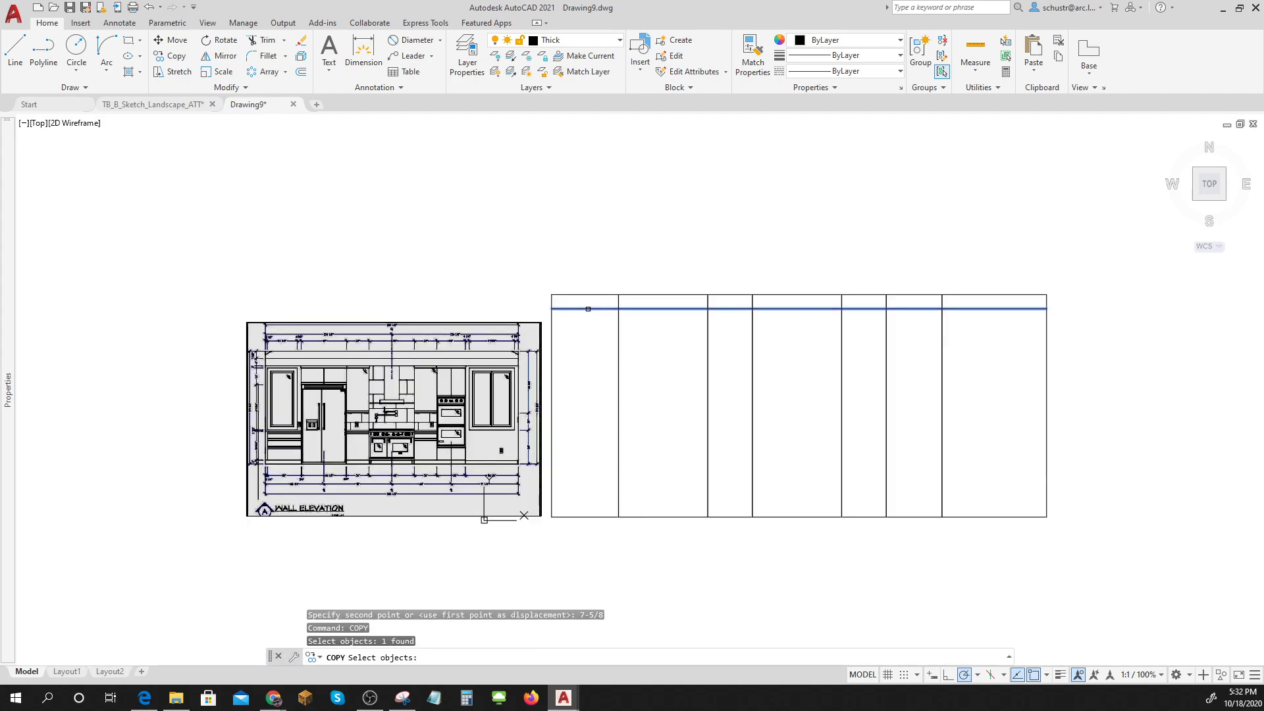
{"action": "key", "text": "Return"}
{"action": "left_click", "coordinate": [1123, 395]}
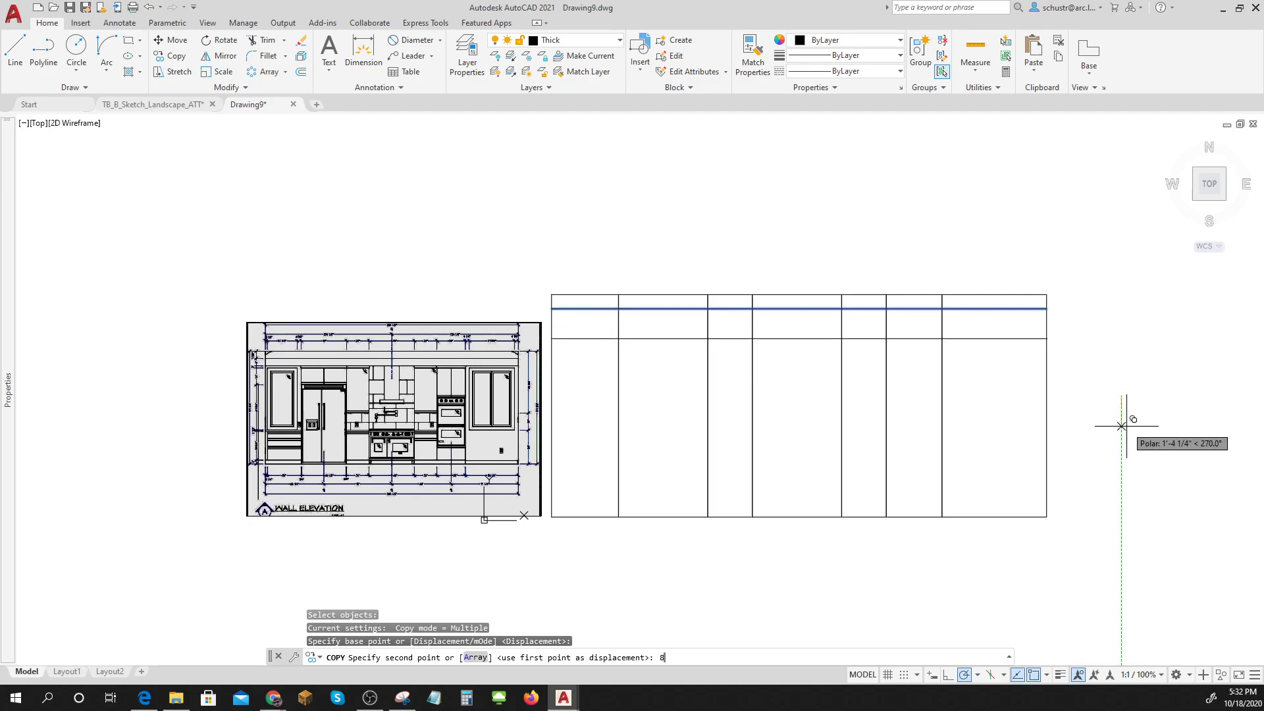
{"action": "key", "text": "Return"}
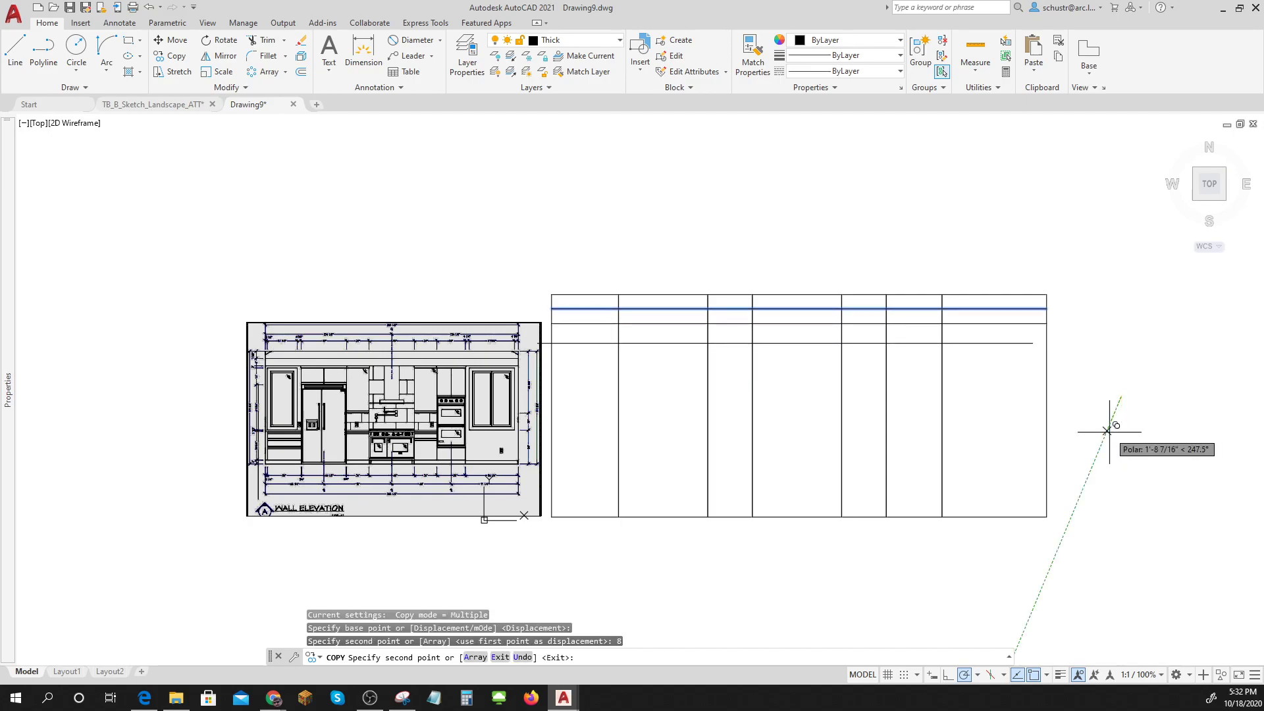
{"action": "key", "text": "Escape"}
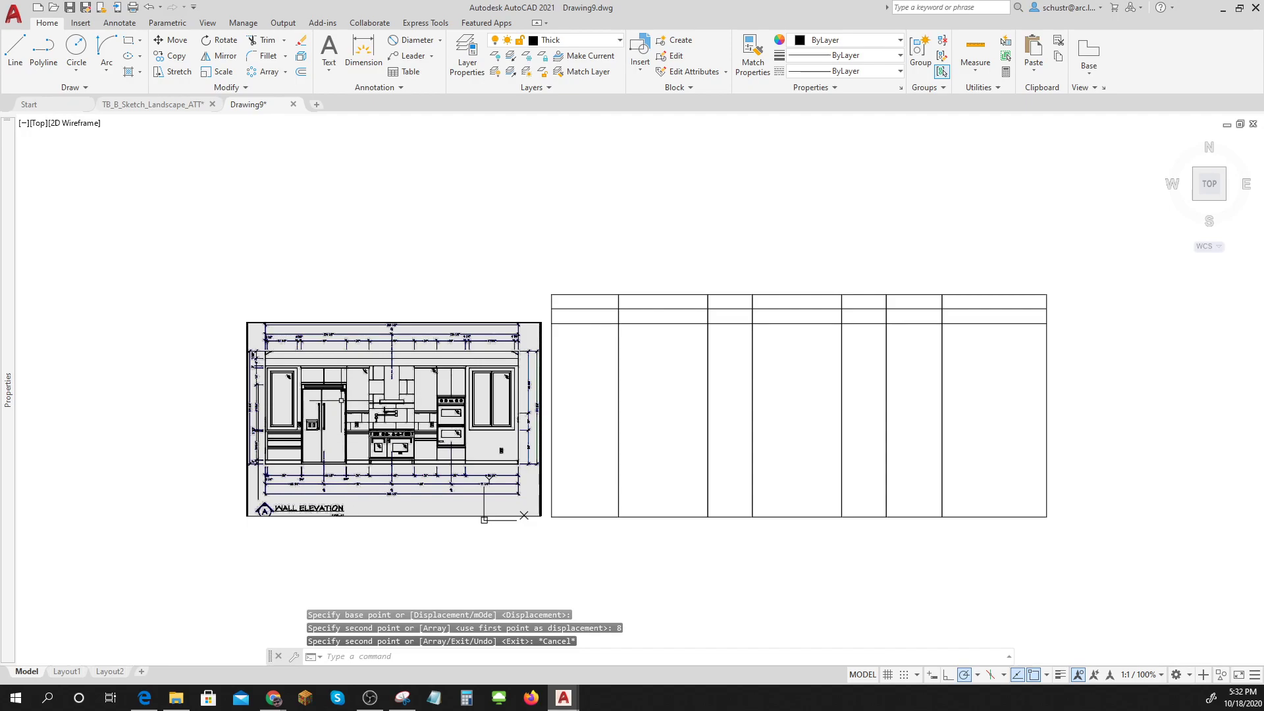
Start TRIM using the top-band horizontal lines as cutting edges
{"action": "type", "text": "tr"}
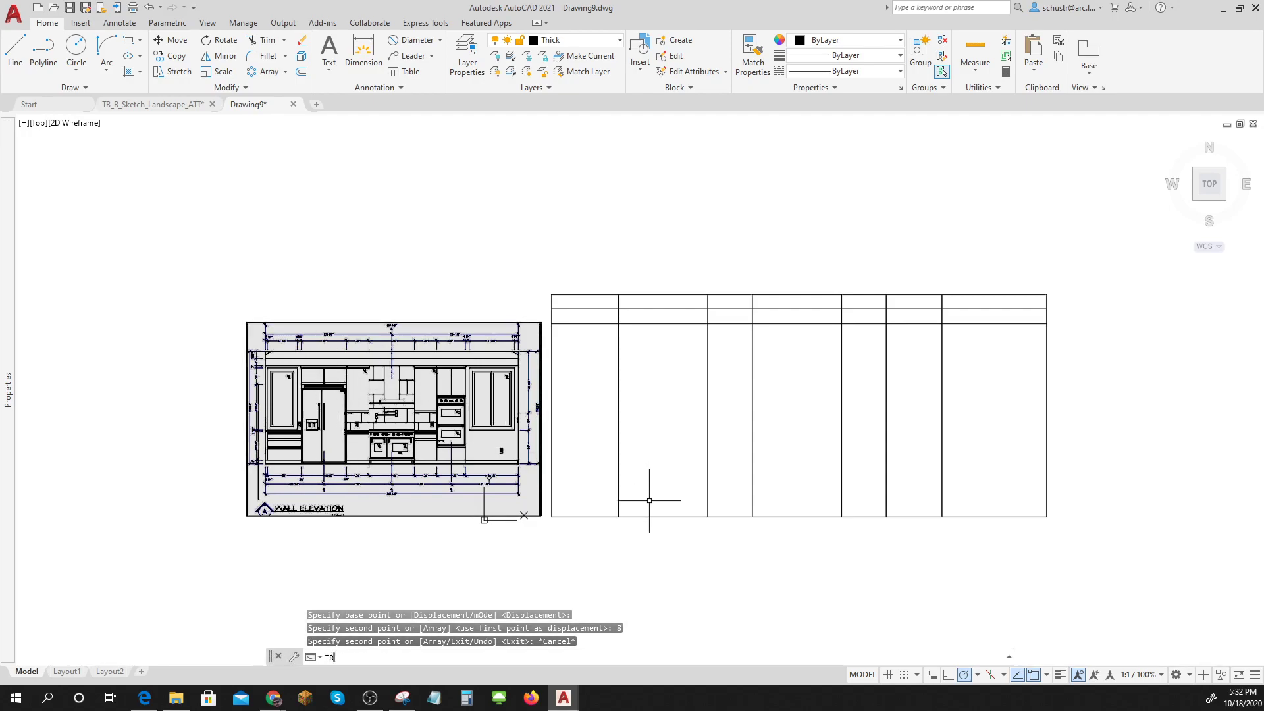
{"action": "key", "text": "Return"}
{"action": "left_click", "coordinate": [1112, 354]}
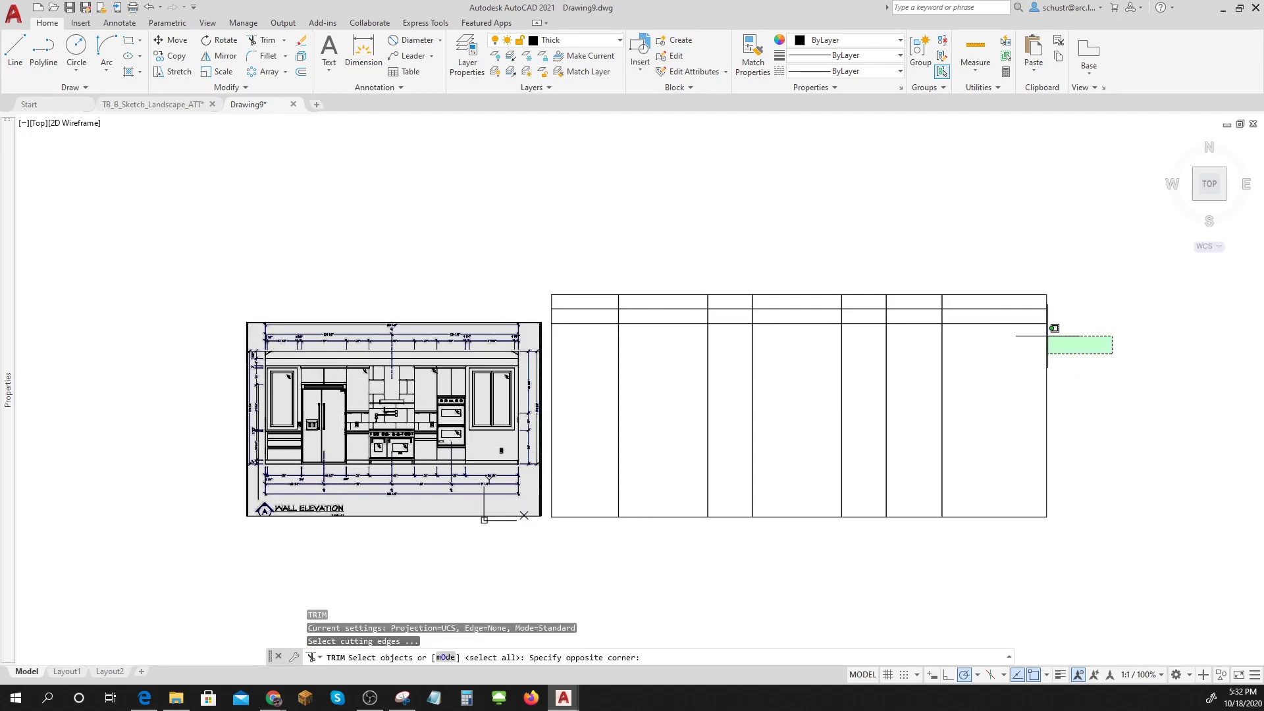
{"action": "left_click", "coordinate": [549, 249]}
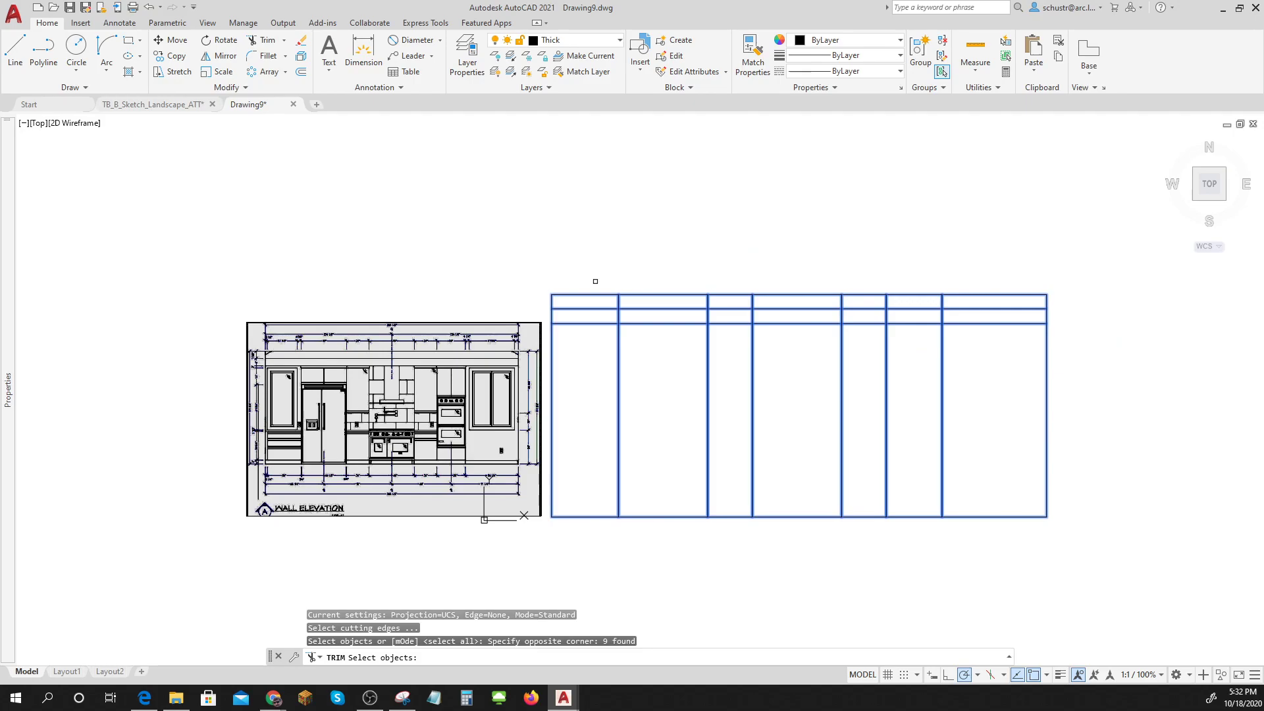
{"action": "key", "text": "Return"}
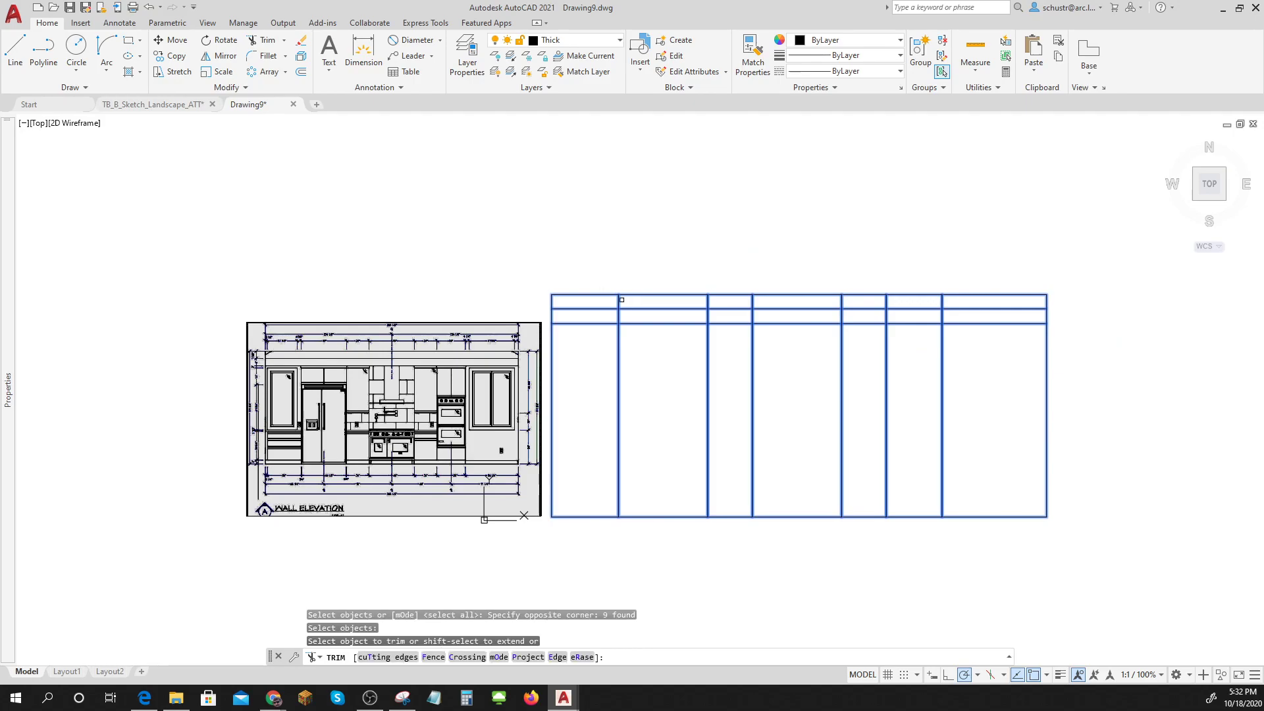
Trim away the vertical divider segments inside the top band, finishing with a fence
{"action": "left_click", "coordinate": [620, 300]}
{"action": "left_click", "coordinate": [618, 300]}
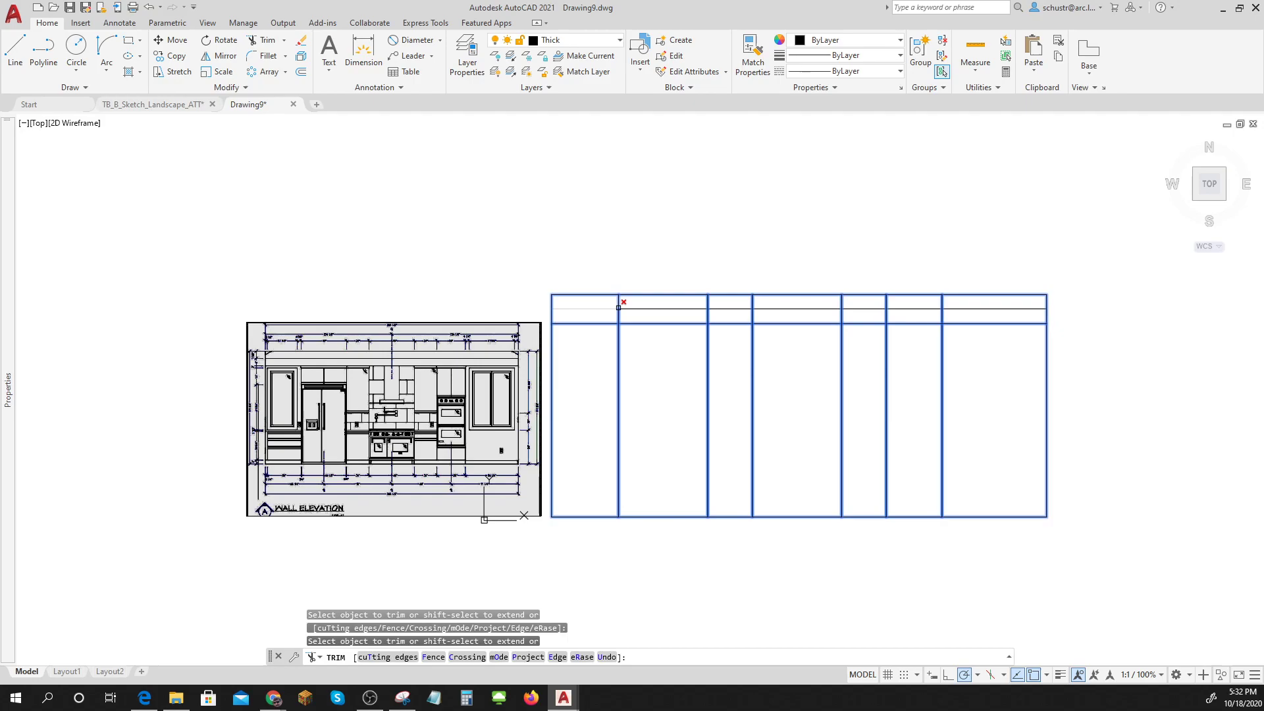
{"action": "left_click", "coordinate": [620, 297]}
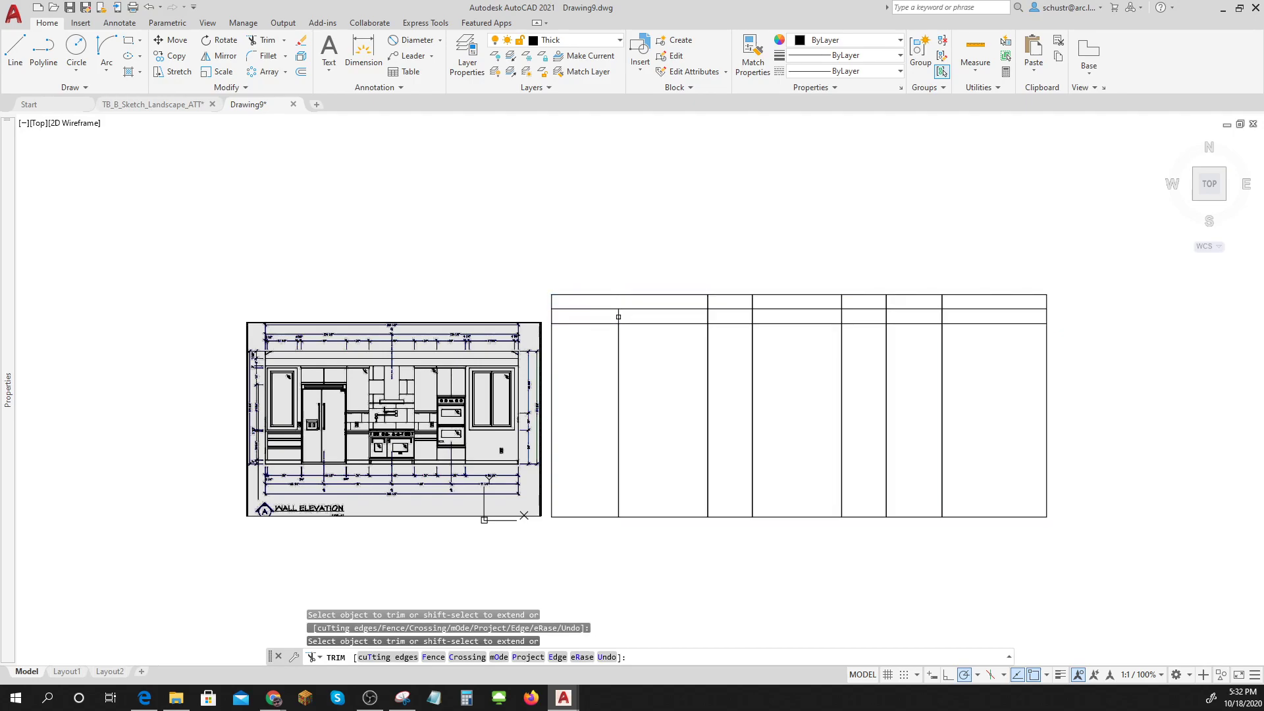
{"action": "left_click", "coordinate": [618, 313]}
{"action": "scroll", "coordinate": [720, 316], "scroll_direction": "up", "scroll_amount": 4}
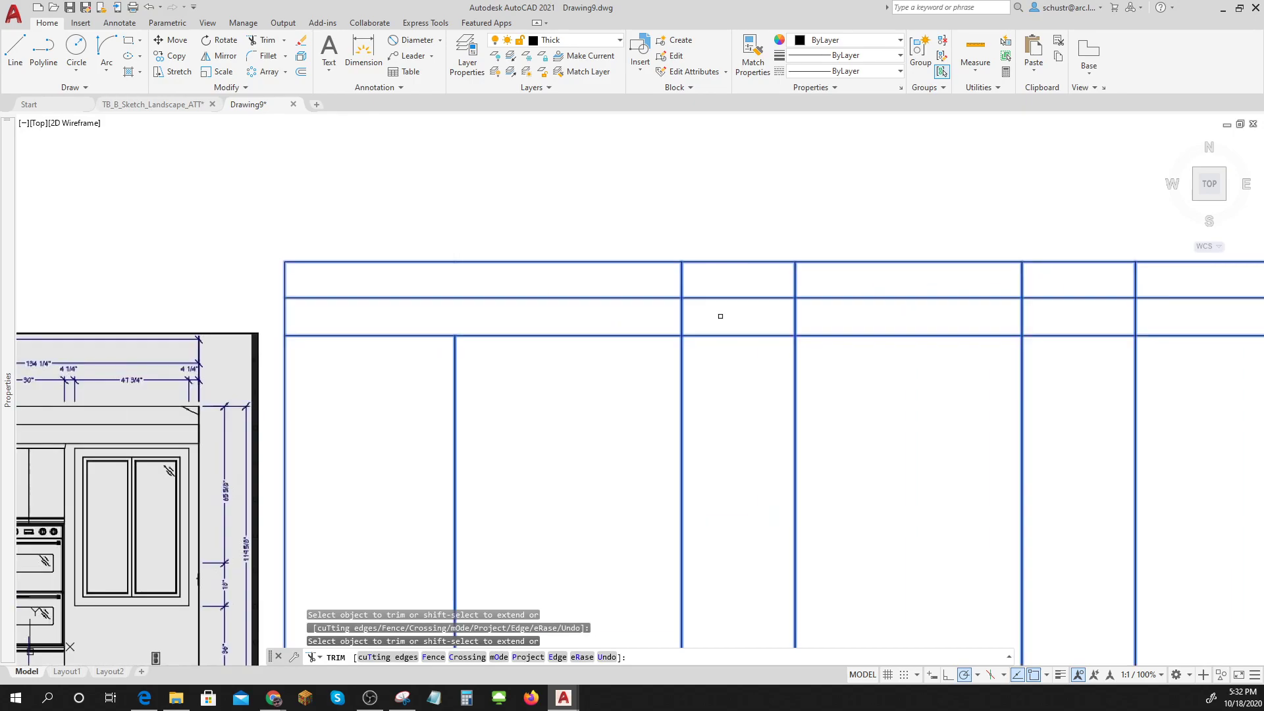
{"action": "left_click", "coordinate": [682, 276]}
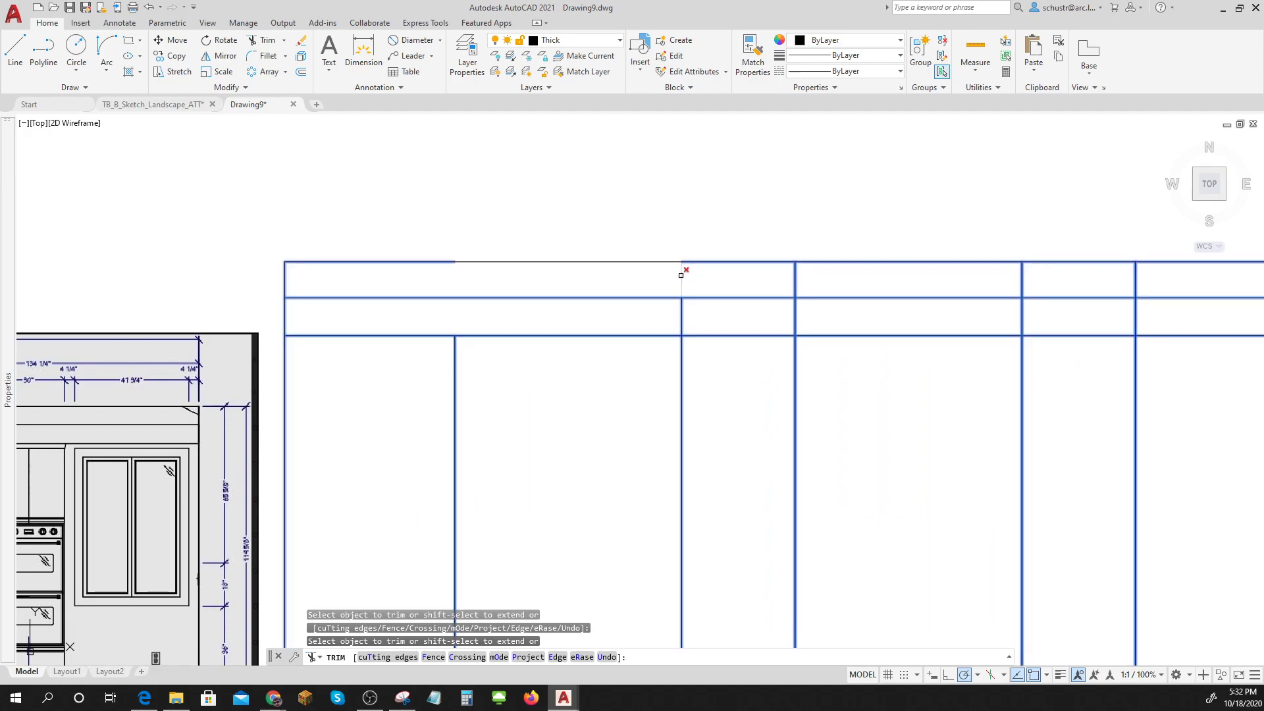
{"action": "left_click", "coordinate": [813, 283]}
{"action": "scroll", "coordinate": [818, 274], "scroll_direction": "down", "scroll_amount": 4}
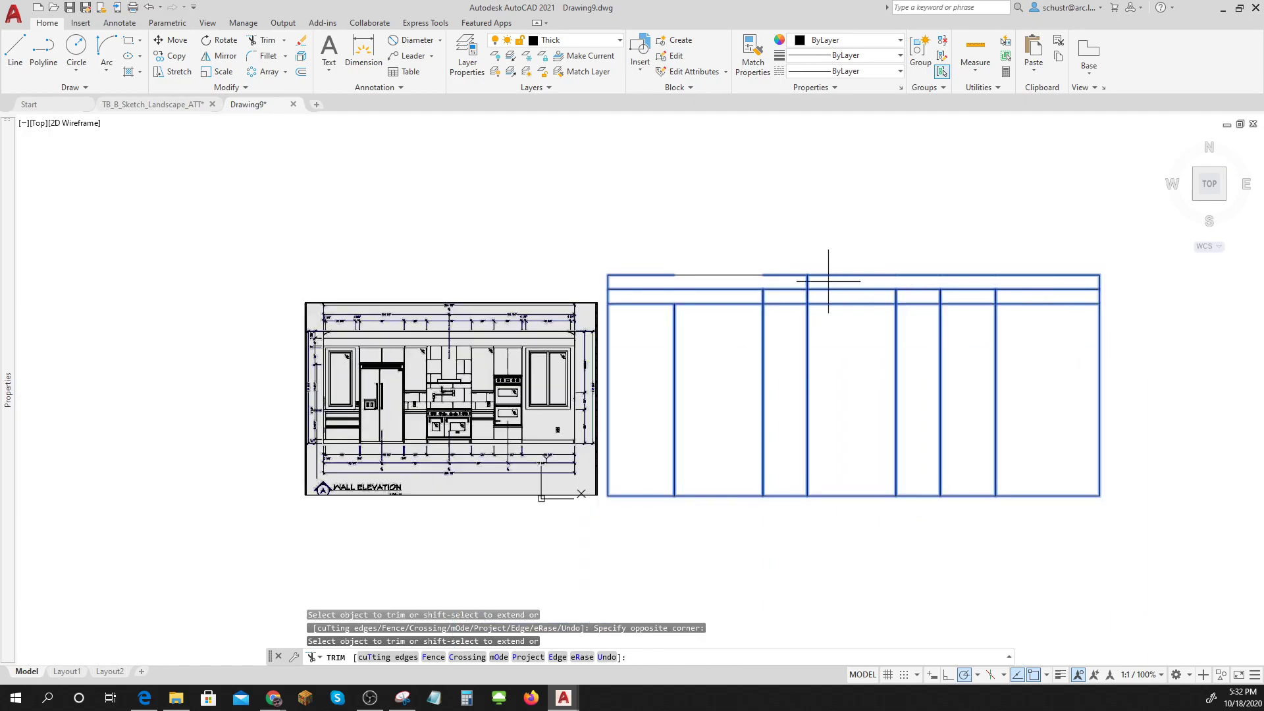
{"action": "left_click", "coordinate": [805, 282]}
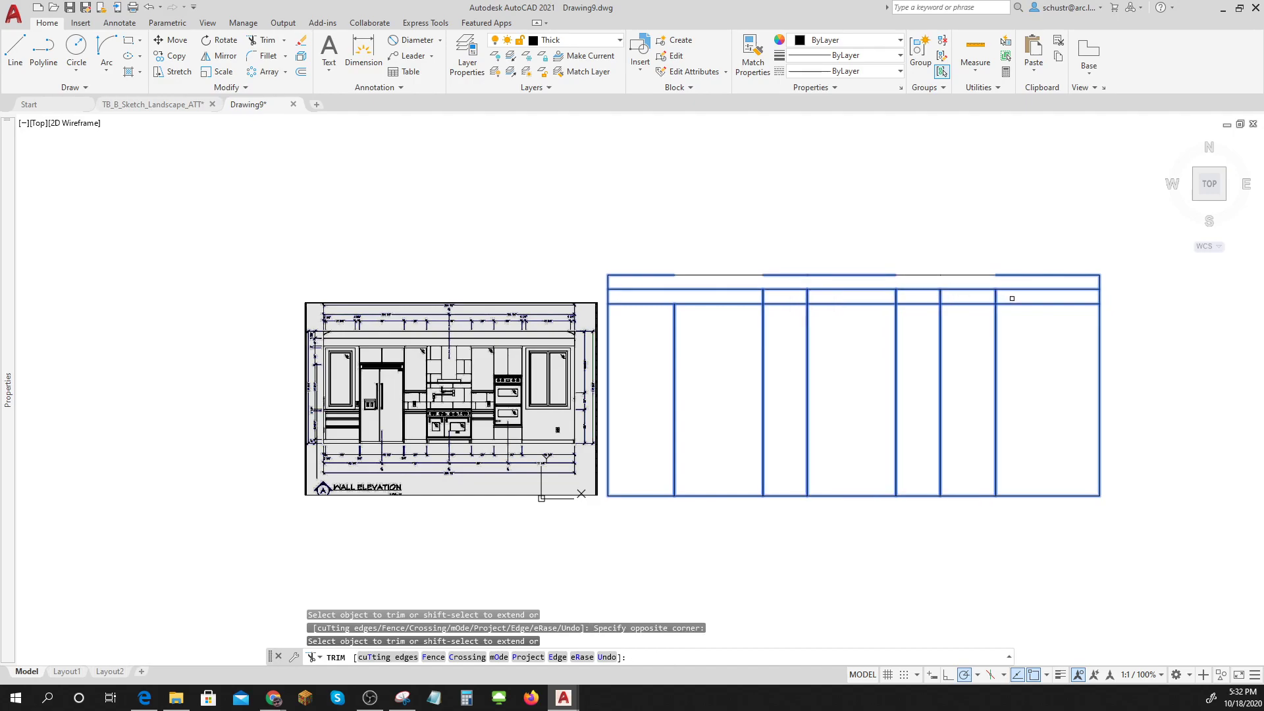
{"action": "mouse_move", "coordinate": [1011, 298]}
{"action": "left_mouse_down"}
{"action": "mouse_move", "coordinate": [757, 294]}
{"action": "mouse_move", "coordinate": [751, 283]}
{"action": "left_mouse_up"}
{"action": "key", "text": "Return"}
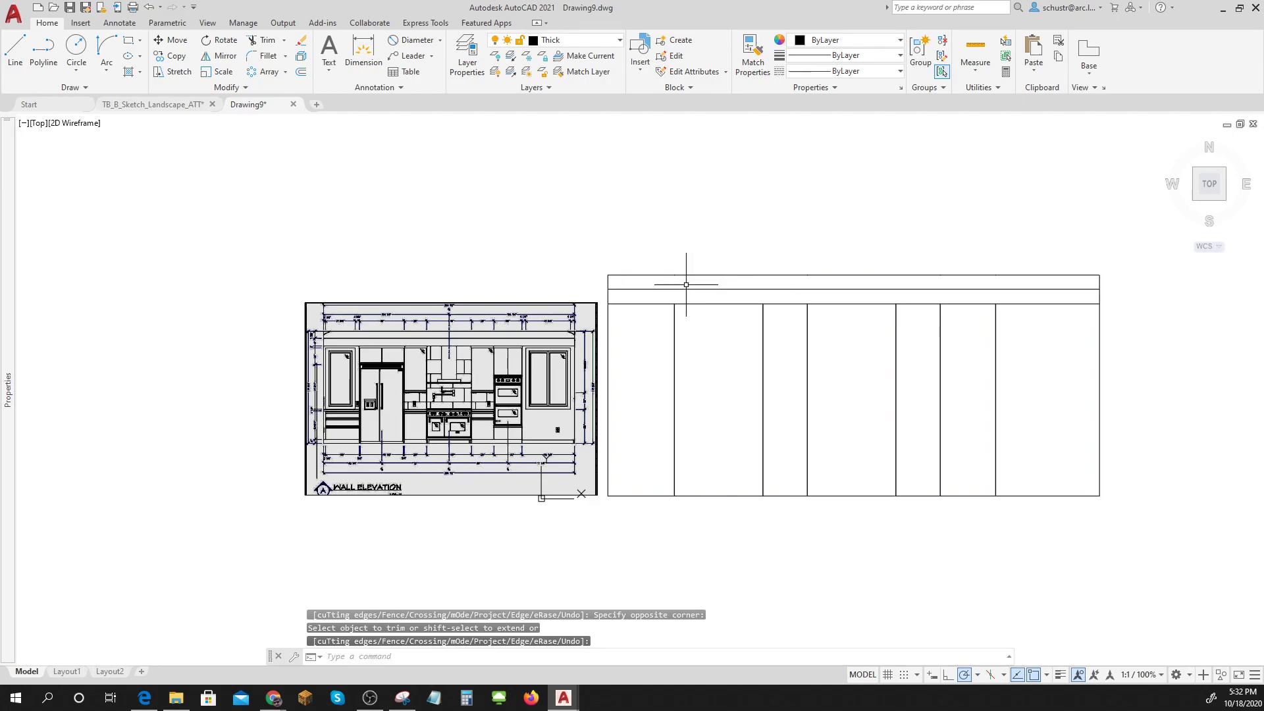
Draw a line along the leftmost cabinet's bottom edge from its lower-left corner
{"action": "scroll", "coordinate": [358, 343], "scroll_direction": "up", "scroll_amount": 5}
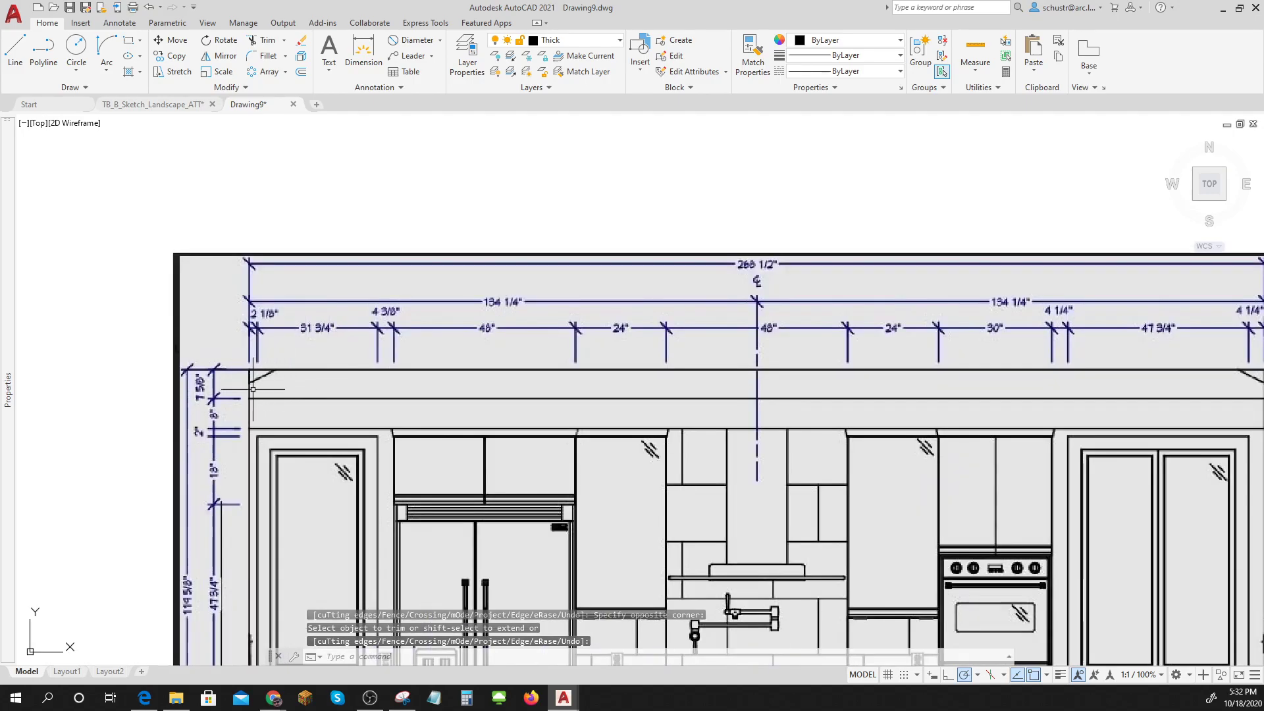
{"action": "scroll", "coordinate": [289, 400], "scroll_direction": "down", "scroll_amount": 3}
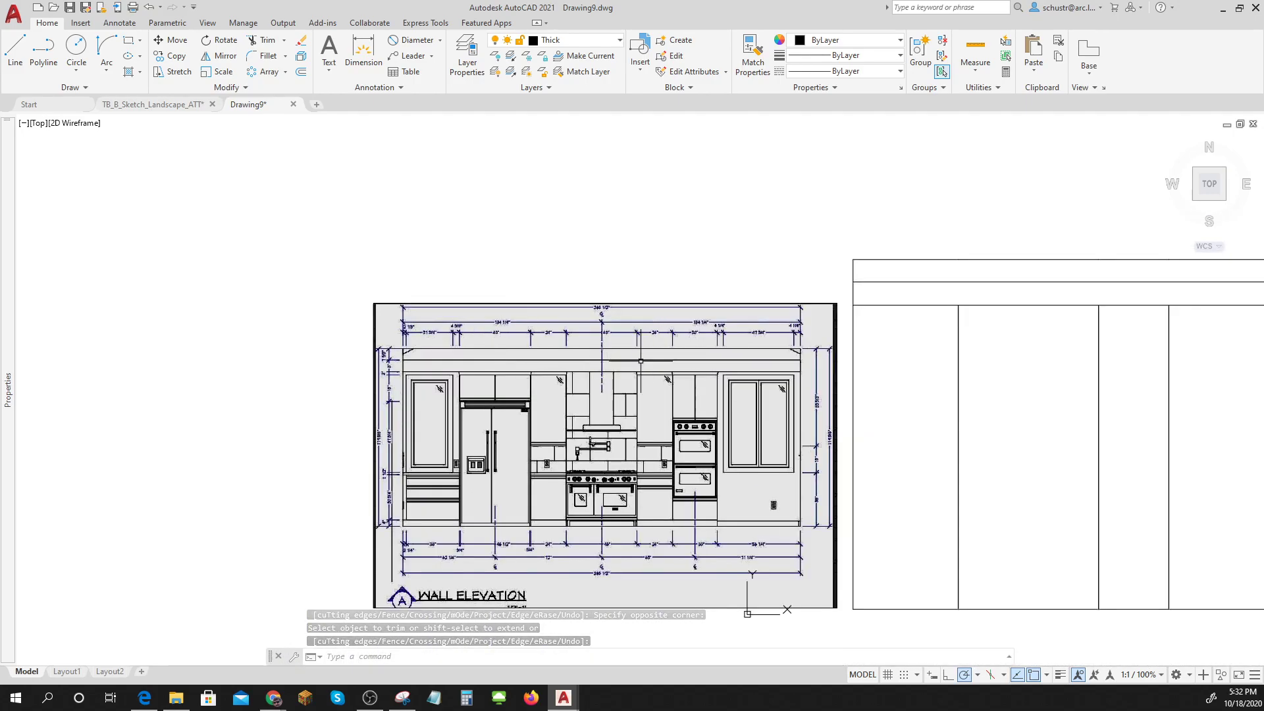
{"action": "scroll", "coordinate": [643, 363], "scroll_direction": "up", "scroll_amount": 3}
{"action": "scroll", "coordinate": [643, 363], "scroll_direction": "down", "scroll_amount": 4}
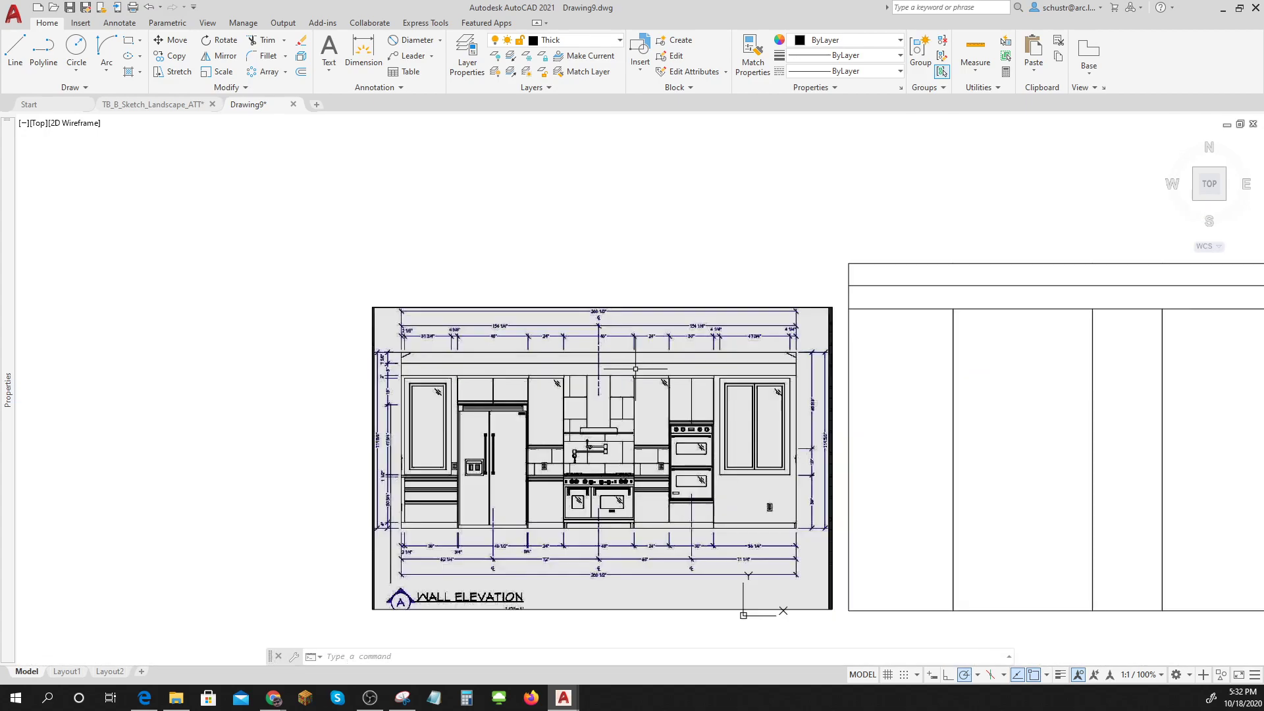
{"action": "scroll", "coordinate": [469, 539], "scroll_direction": "up", "scroll_amount": 3}
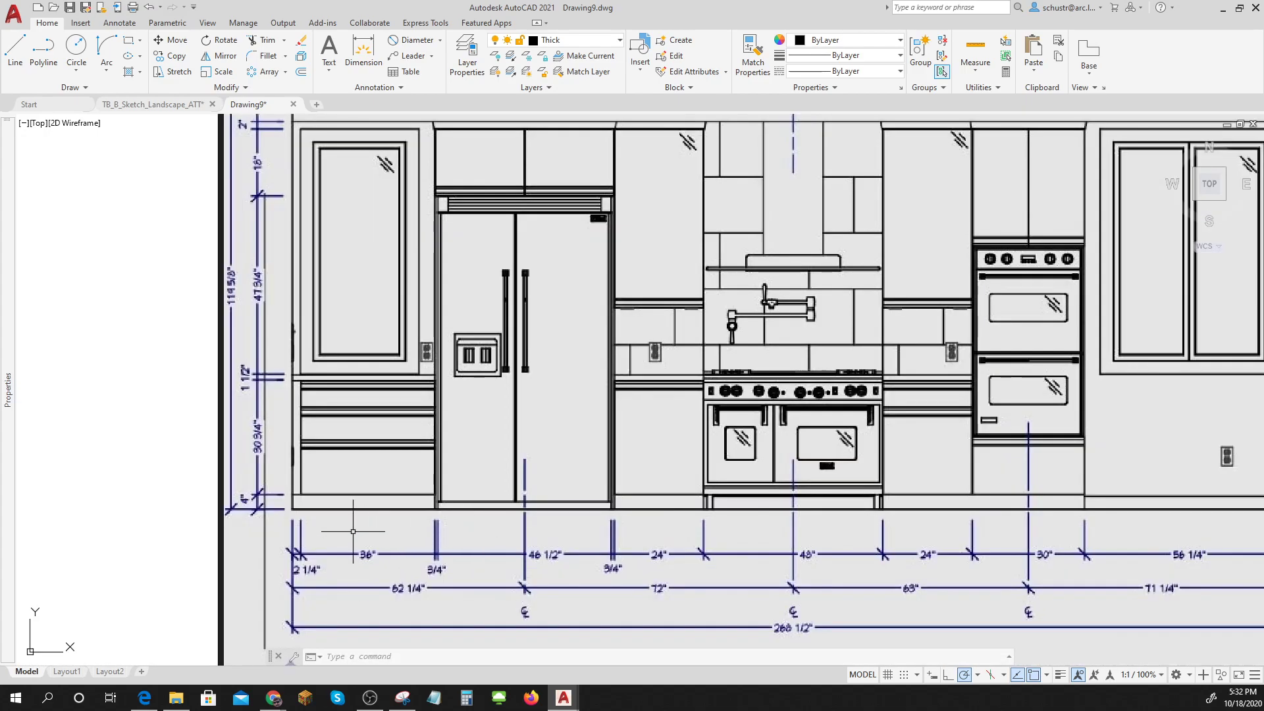
{"action": "scroll", "coordinate": [294, 483], "scroll_direction": "up", "scroll_amount": 2}
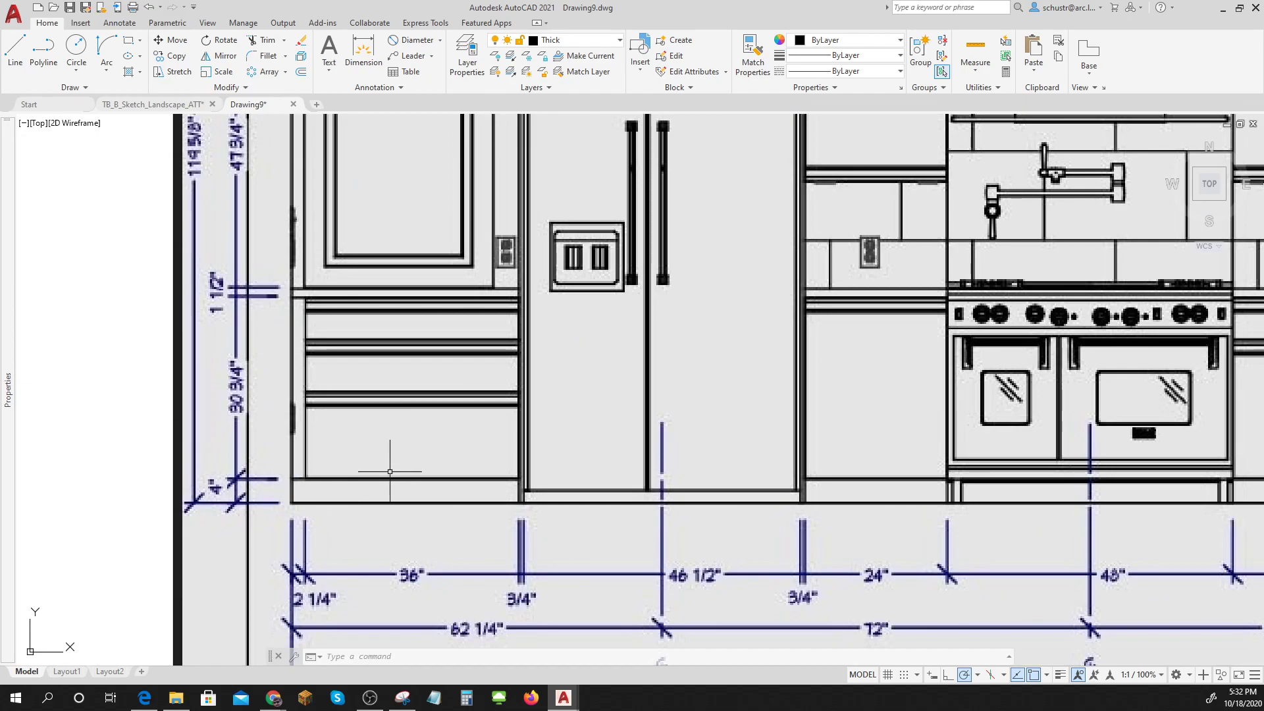
{"action": "scroll", "coordinate": [474, 491], "scroll_direction": "down", "scroll_amount": 4}
{"action": "scroll", "coordinate": [975, 566], "scroll_direction": "down", "scroll_amount": 3}
{"action": "middle_click_drag", "start_coordinate": [976, 559], "coordinate": [747, 502]}
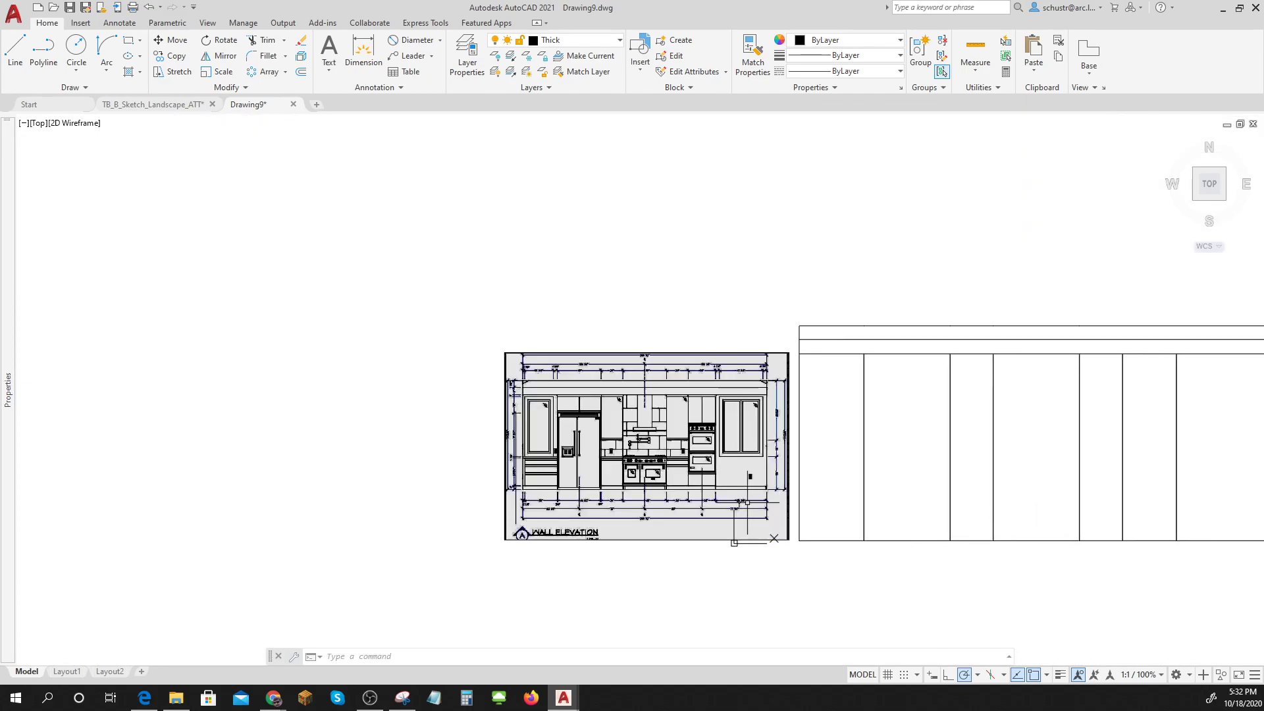
{"action": "left_click", "coordinate": [15, 50]}
{"action": "left_click", "coordinate": [800, 540]}
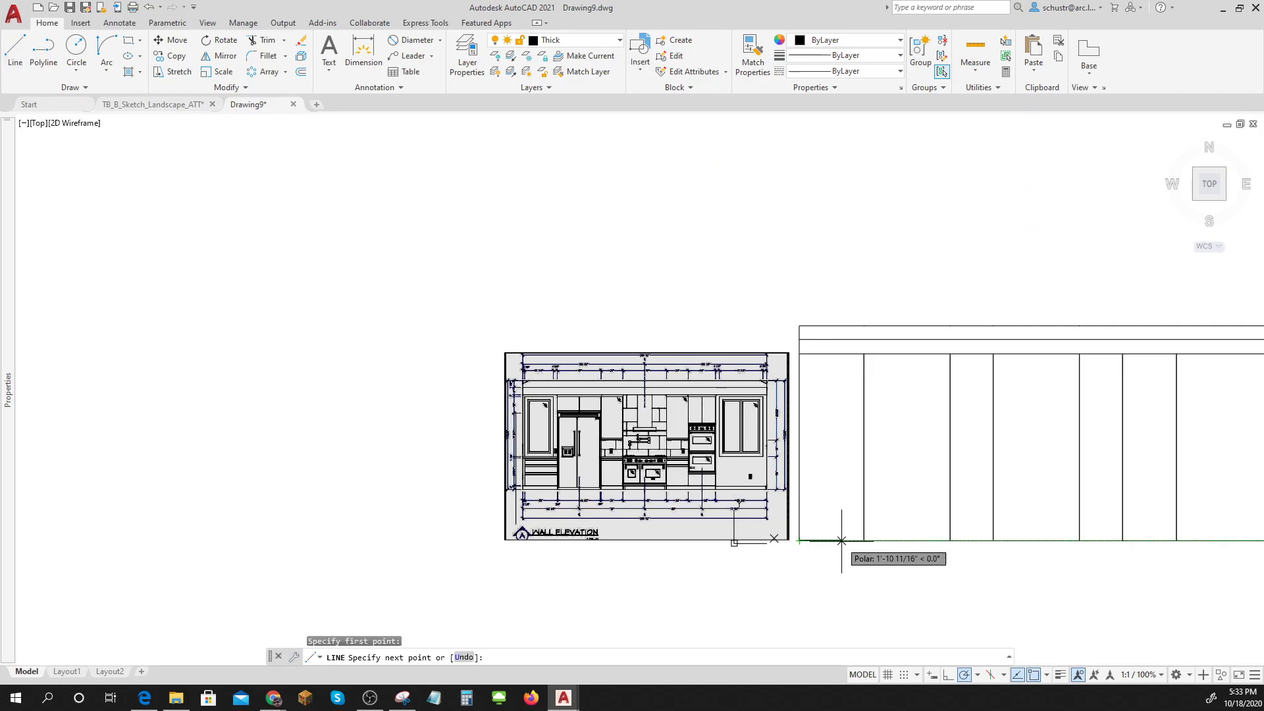
{"action": "left_click", "coordinate": [863, 540]}
{"action": "key", "text": "Return"}
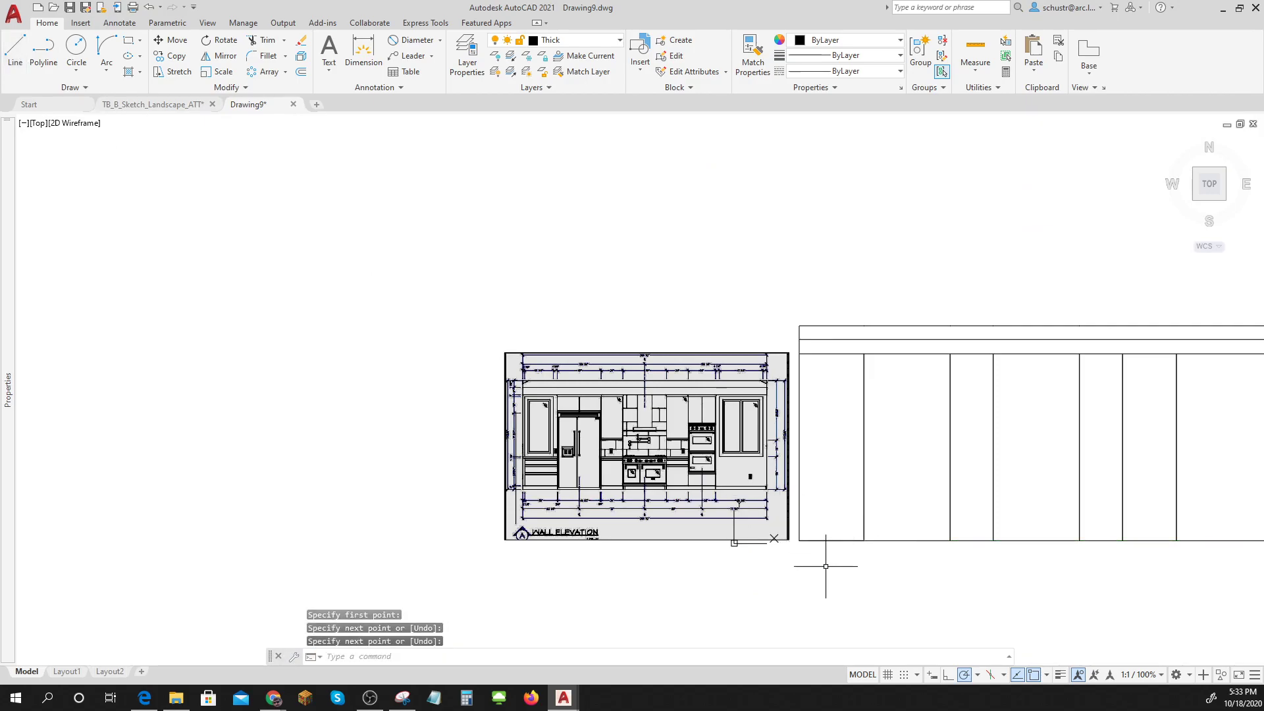
Move the new bottom line up 4 to form the toe-kick line
{"action": "scroll", "coordinate": [823, 563], "scroll_direction": "up", "scroll_amount": 4}
{"action": "left_click", "coordinate": [742, 501]}
{"action": "left_click", "coordinate": [982, 518]}
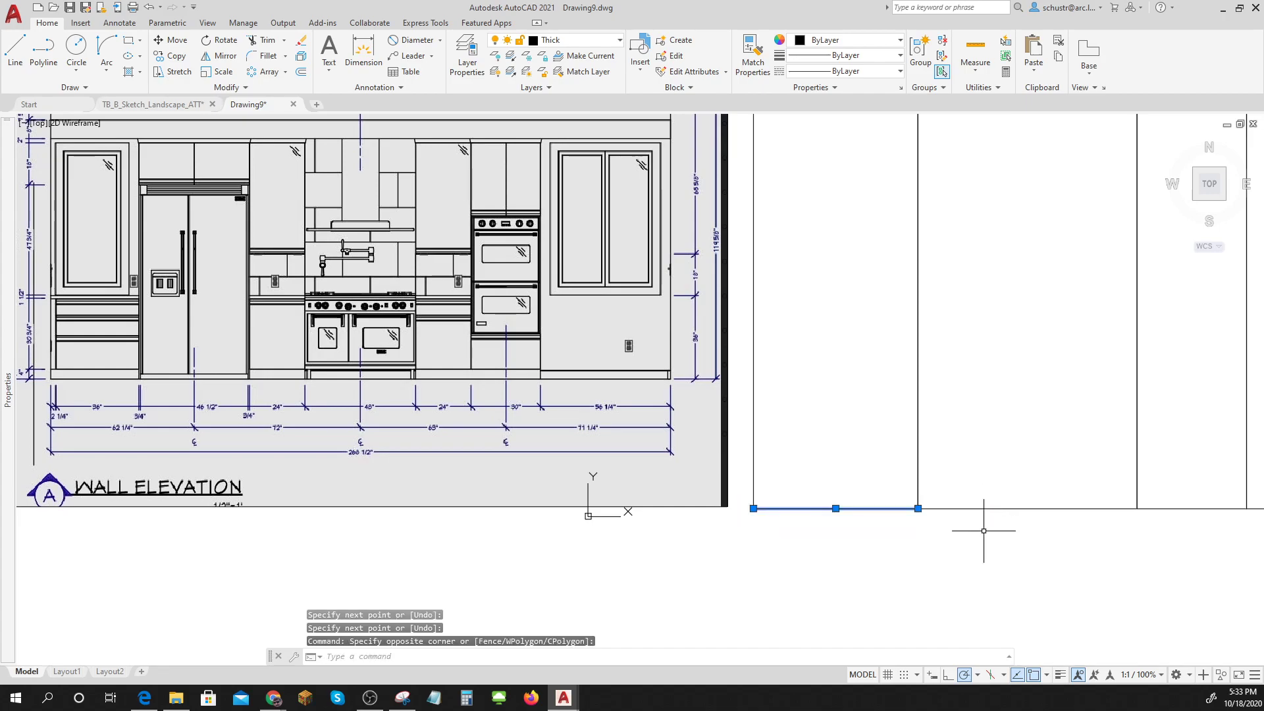
{"action": "type", "text": "m"}
{"action": "key", "text": "Return"}
{"action": "left_click", "coordinate": [919, 577]}
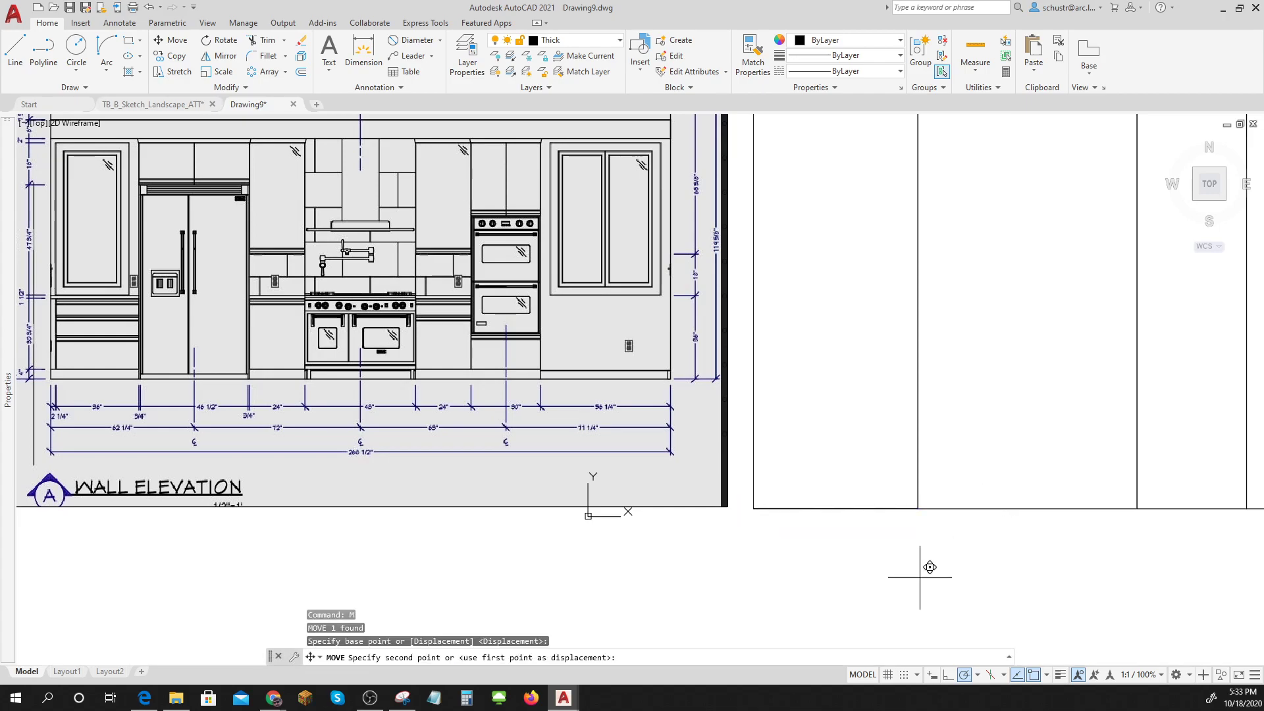
{"action": "key", "text": "Return"}
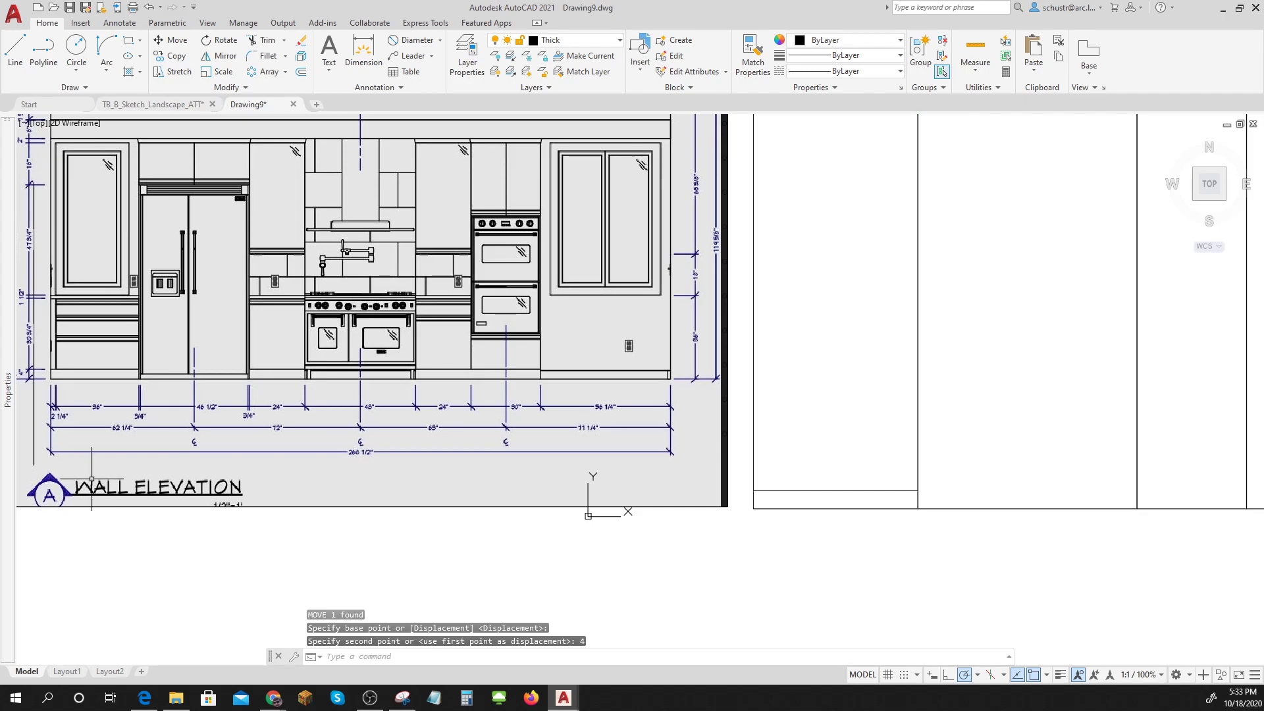
{"action": "scroll", "coordinate": [66, 341], "scroll_direction": "up", "scroll_amount": 4}
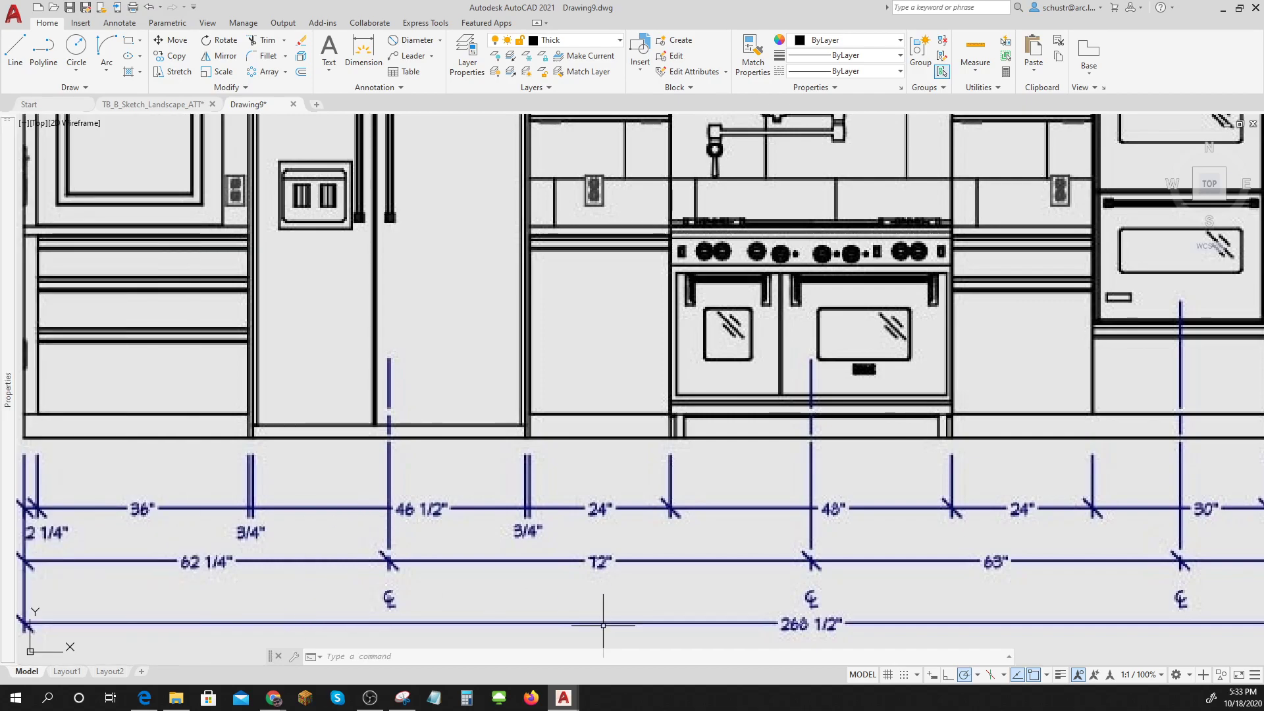
{"action": "key", "text": "Escape"}
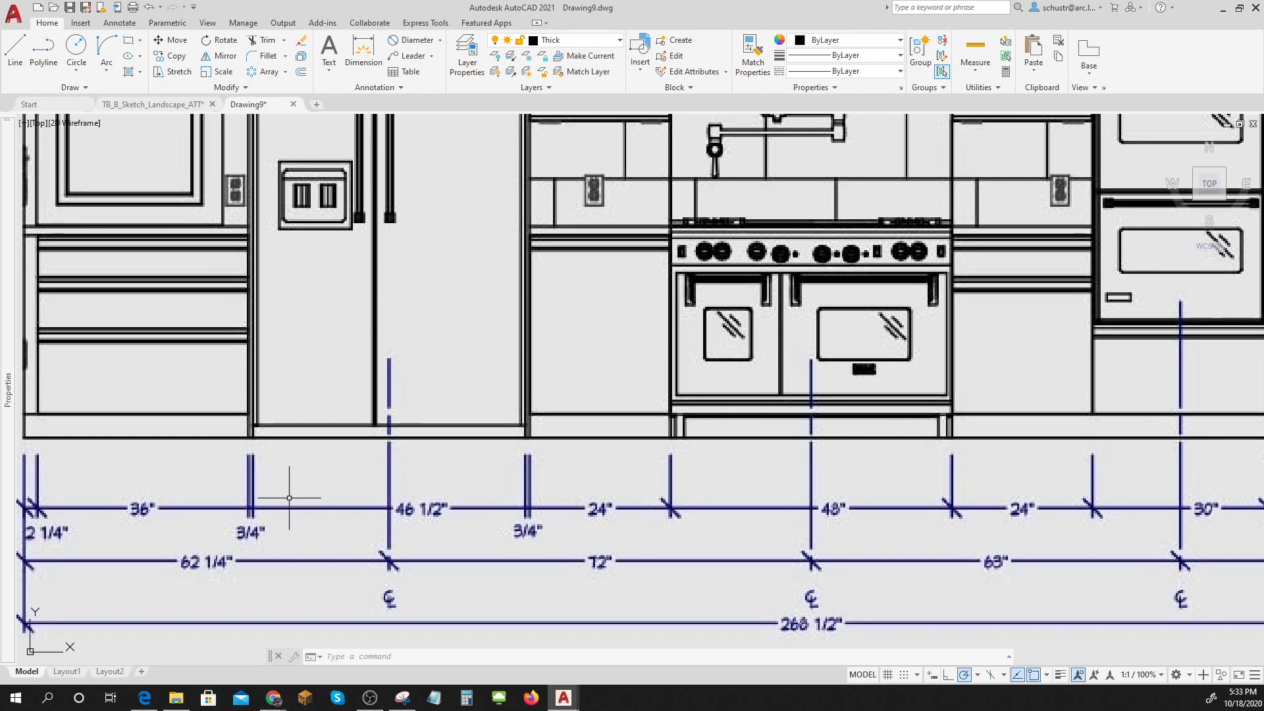
{"action": "scroll", "coordinate": [293, 498], "scroll_direction": "down", "scroll_amount": 6}
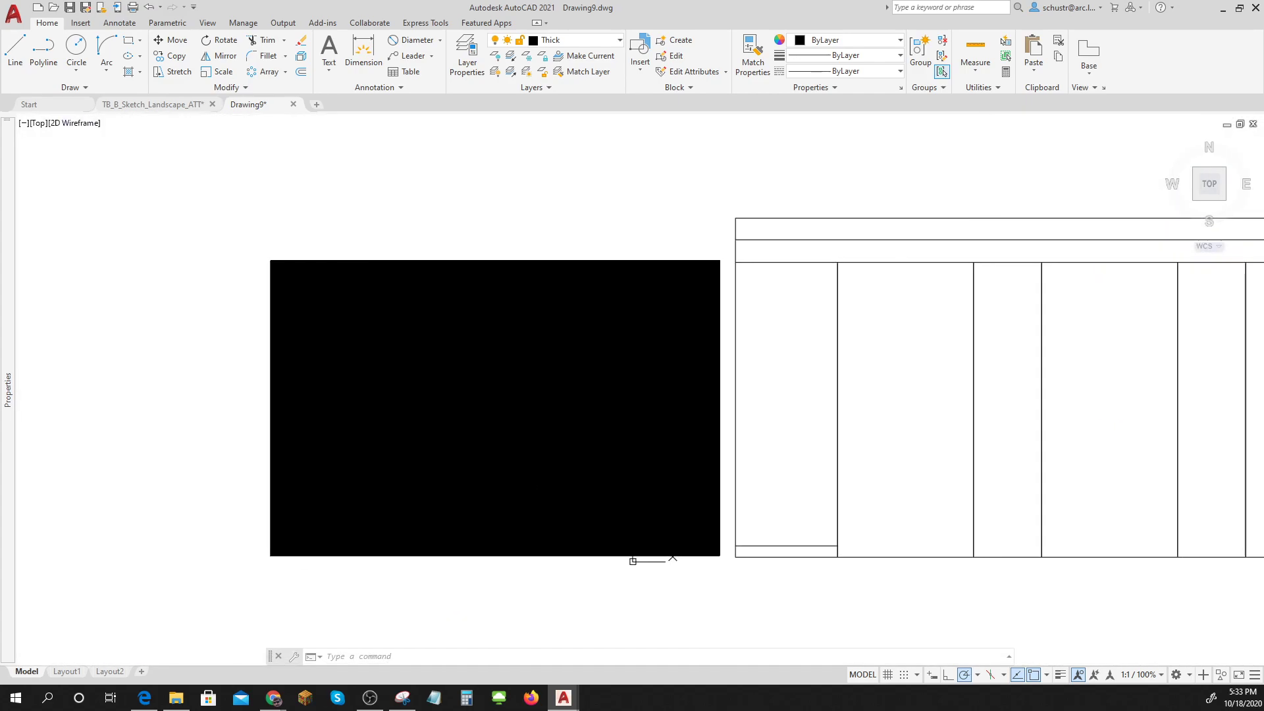
Draw a 30-3/4 vertical line straight up from the toe-kick line's right end
{"action": "left_click", "coordinate": [129, 40]}
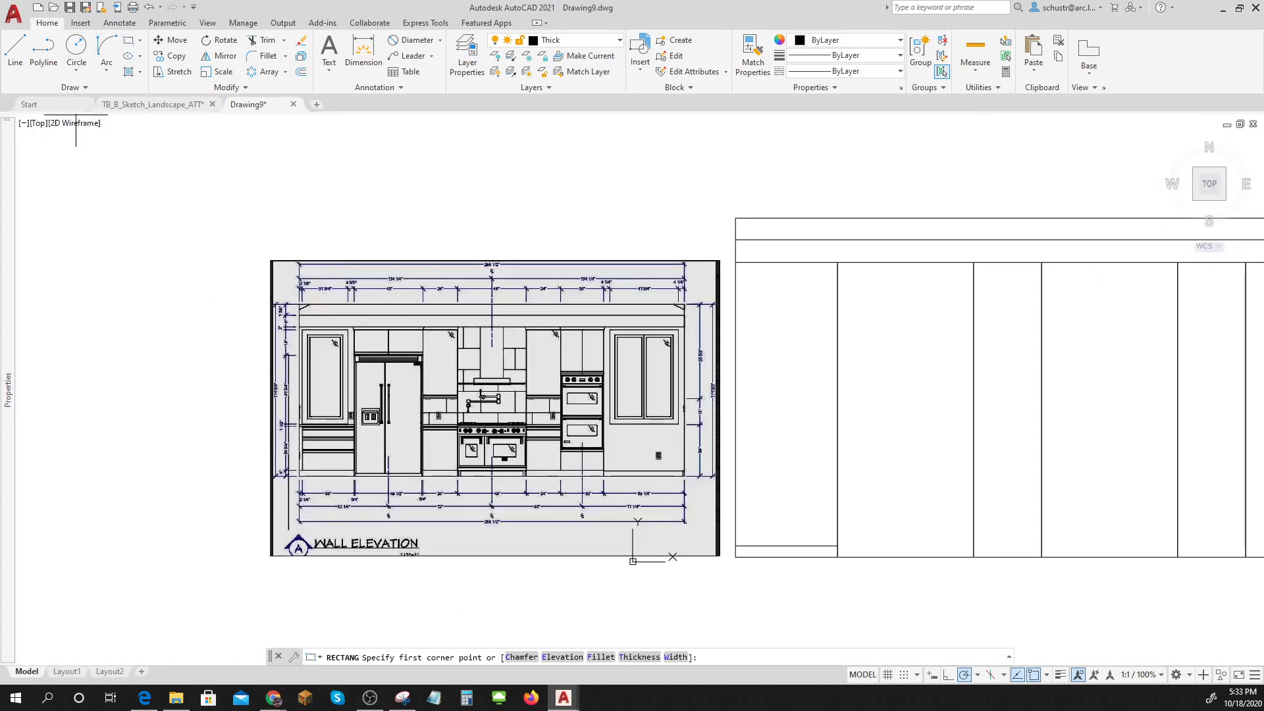
{"action": "left_click", "coordinate": [837, 545]}
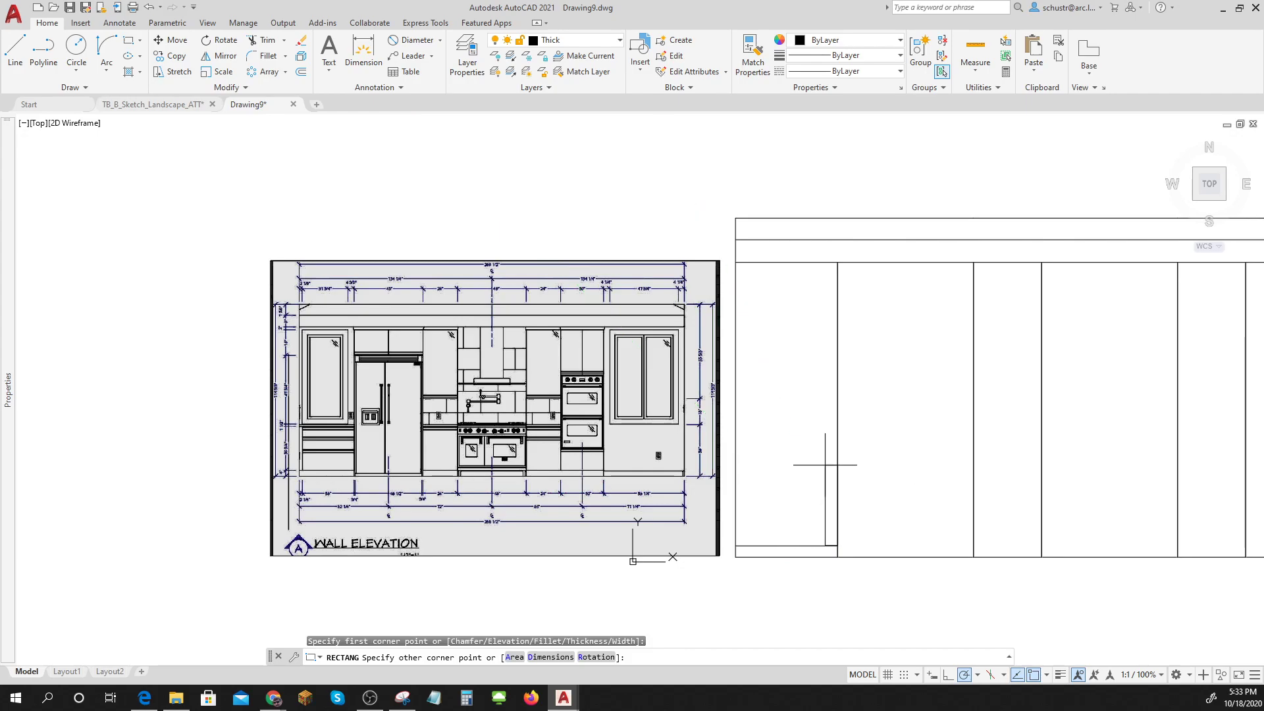
{"action": "key", "text": "Escape"}
{"action": "left_click", "coordinate": [15, 47]}
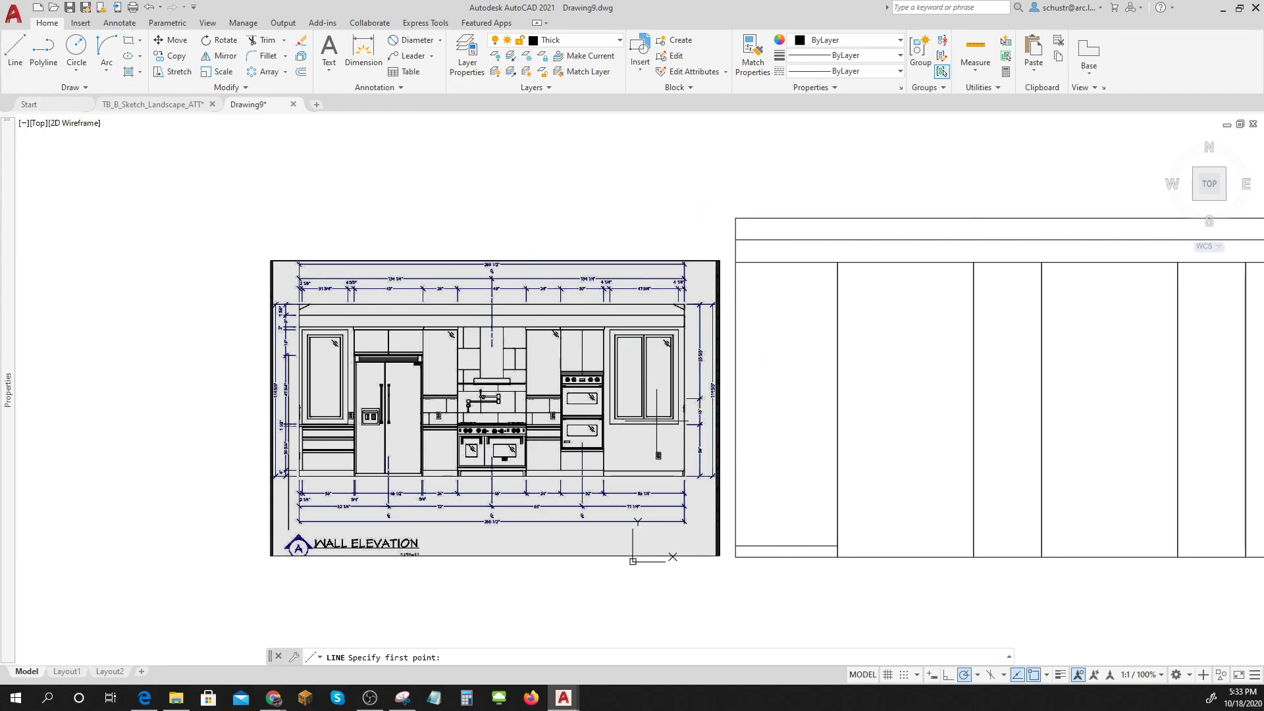
{"action": "left_click", "coordinate": [837, 545]}
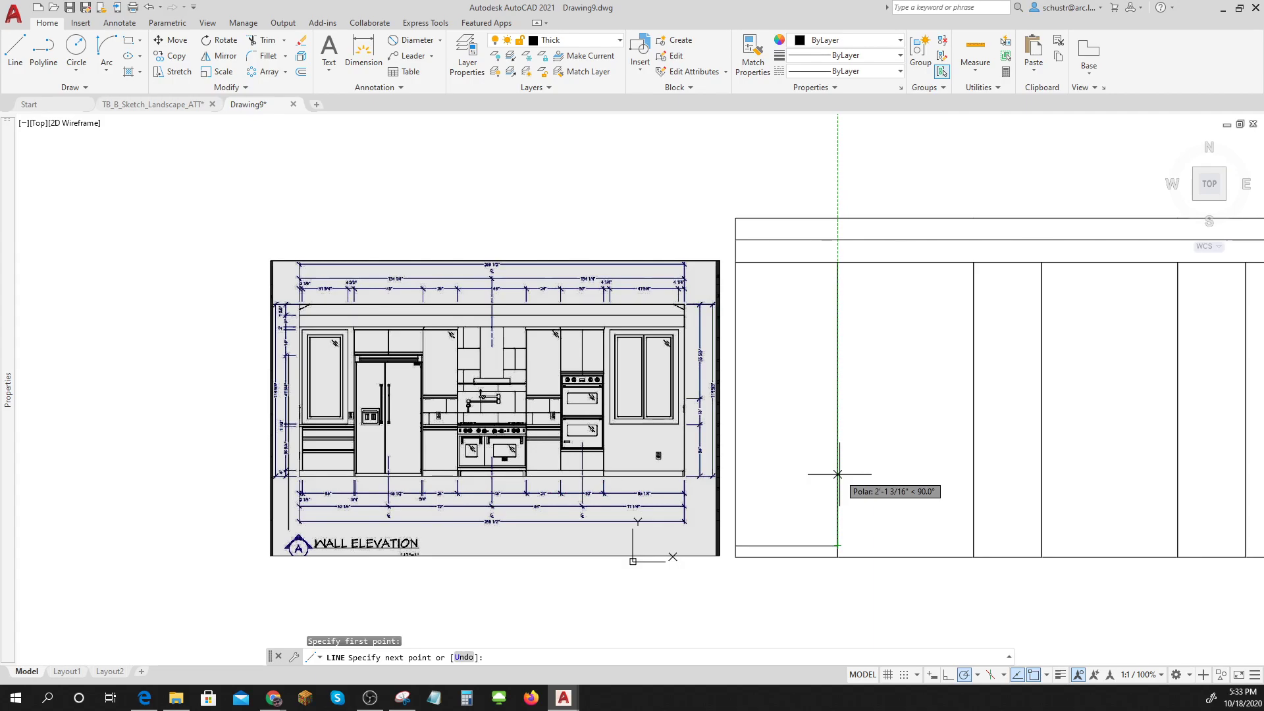
{"action": "scroll", "coordinate": [307, 528], "scroll_direction": "up", "scroll_amount": 8}
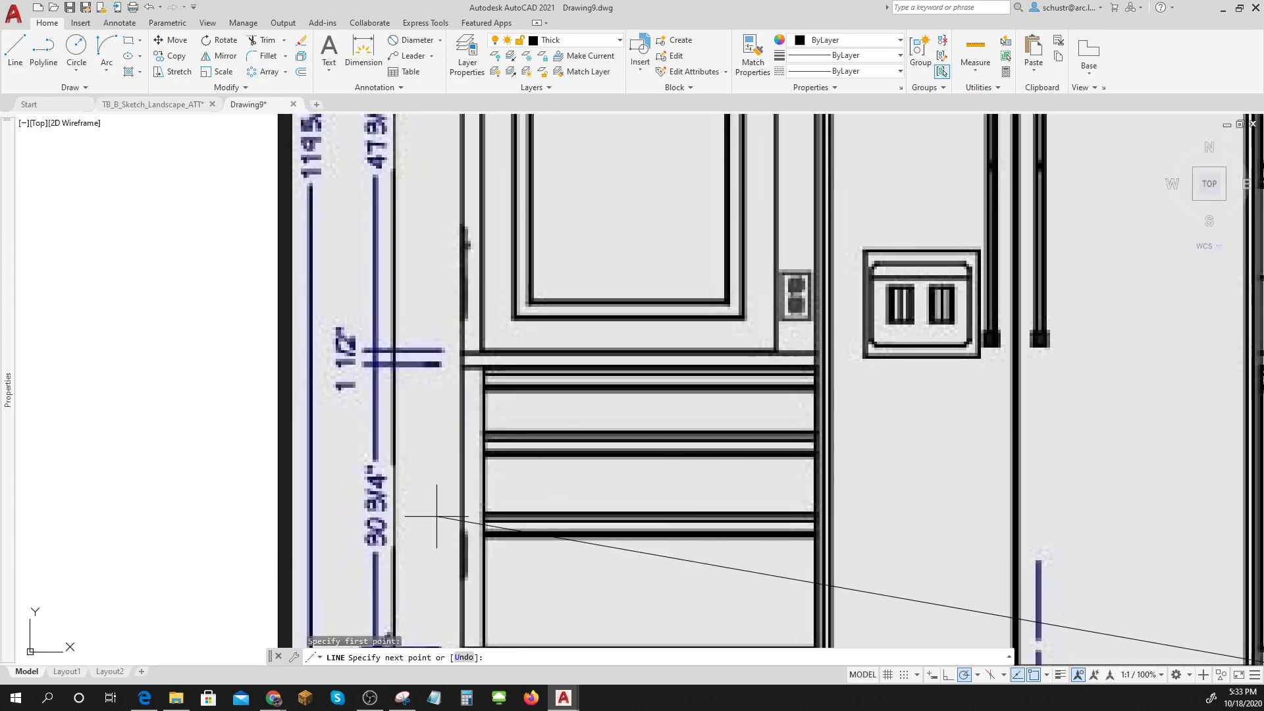
{"action": "scroll", "coordinate": [436, 515], "scroll_direction": "down", "scroll_amount": 5}
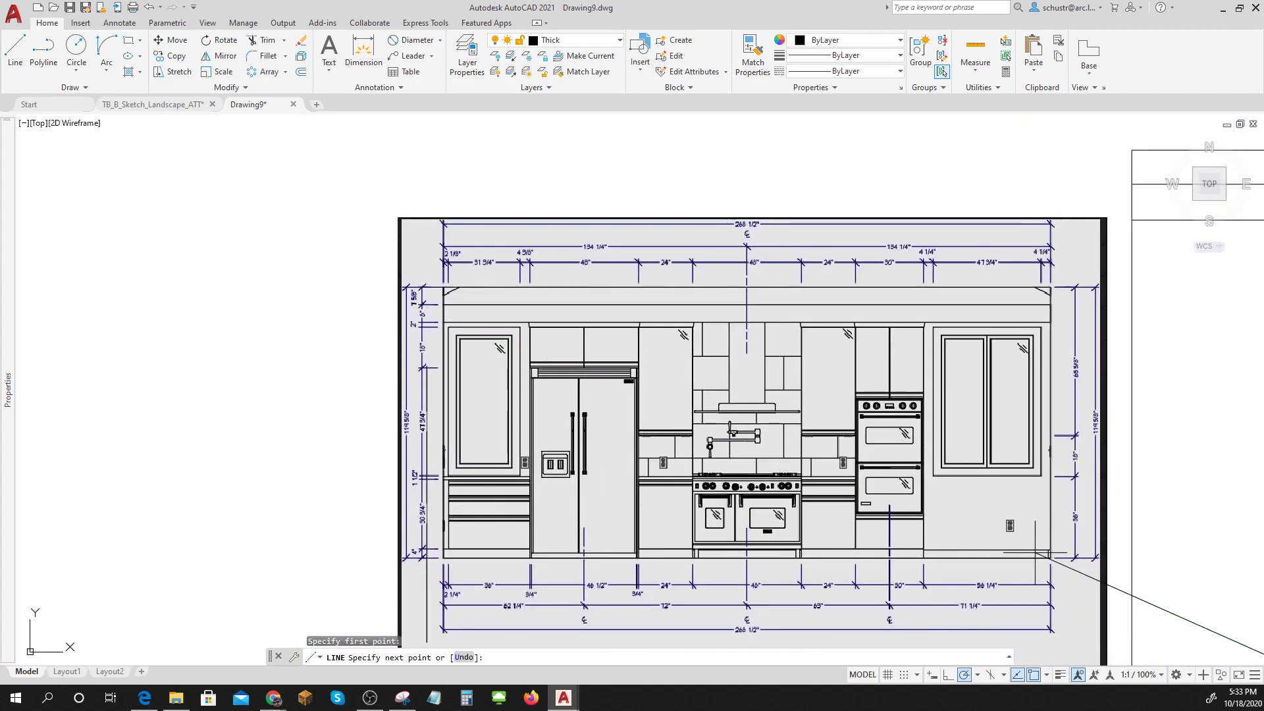
{"action": "scroll", "coordinate": [673, 400], "scroll_direction": "up", "scroll_amount": 8}
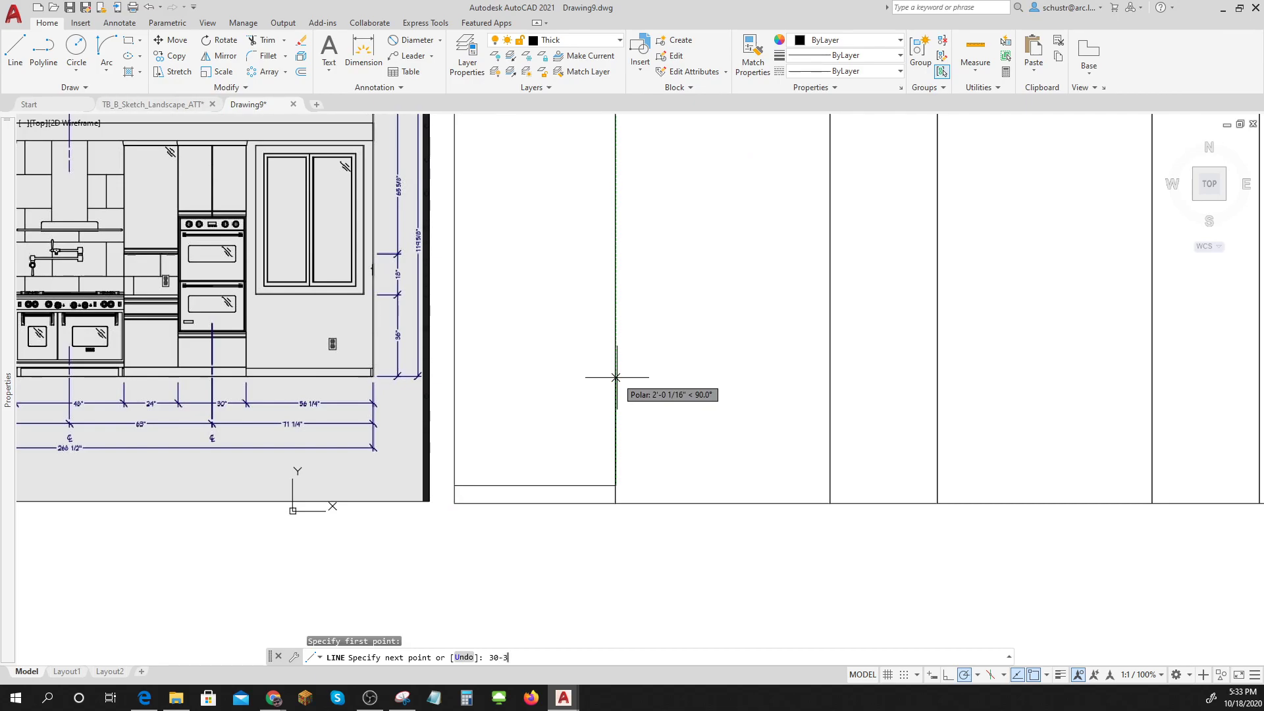
{"action": "key", "text": "Return"}
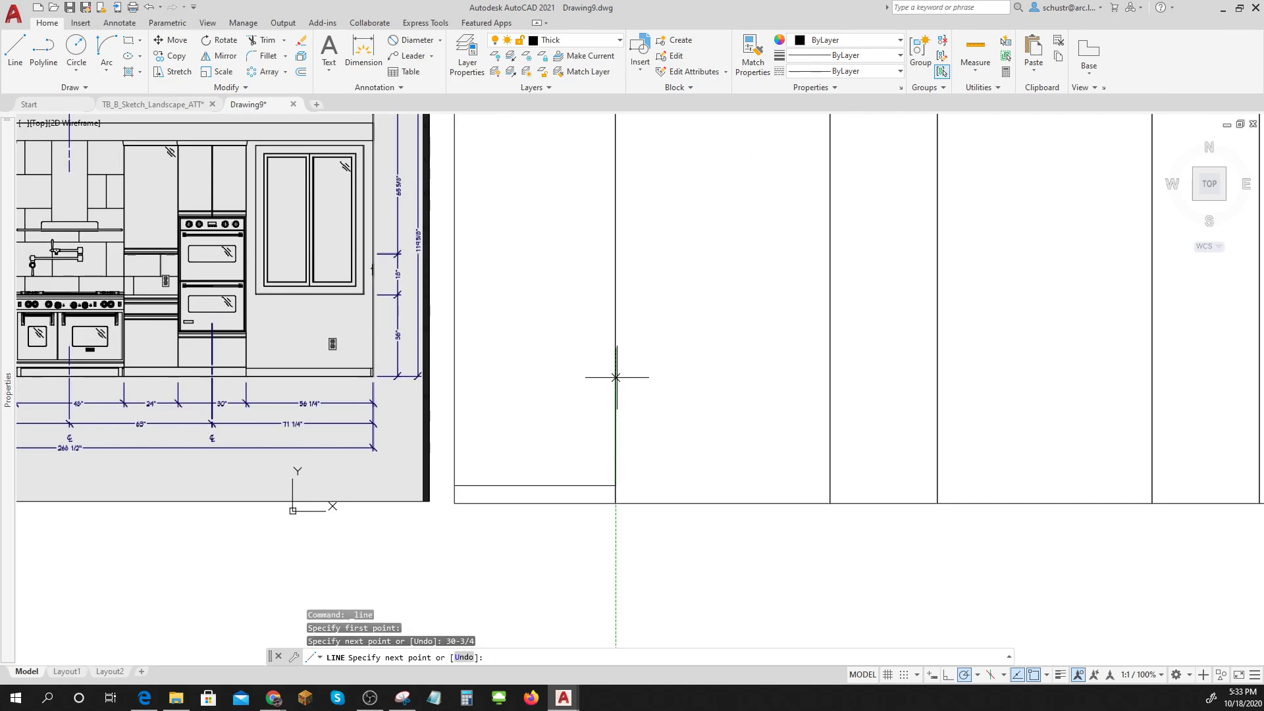
{"action": "key", "text": "Return"}
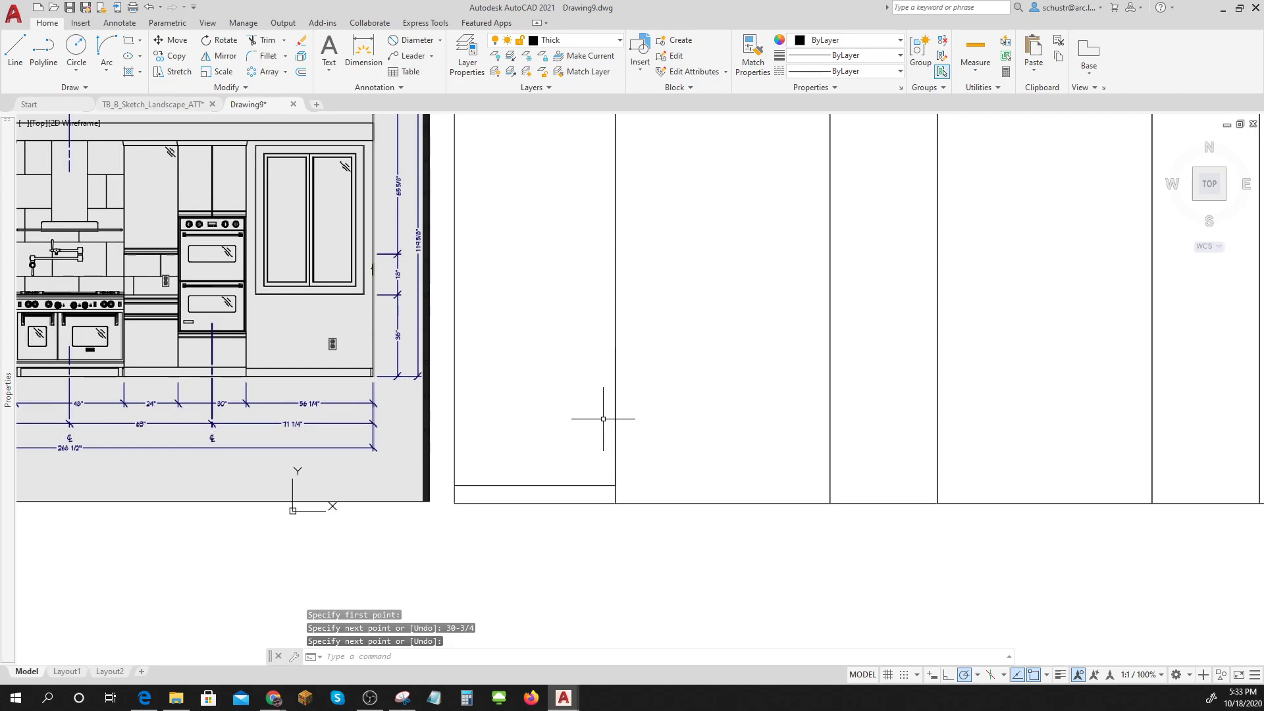
Copy the 30-3/4" vertical line to the left edge of the base cabinet
{"action": "type", "text": "co"}
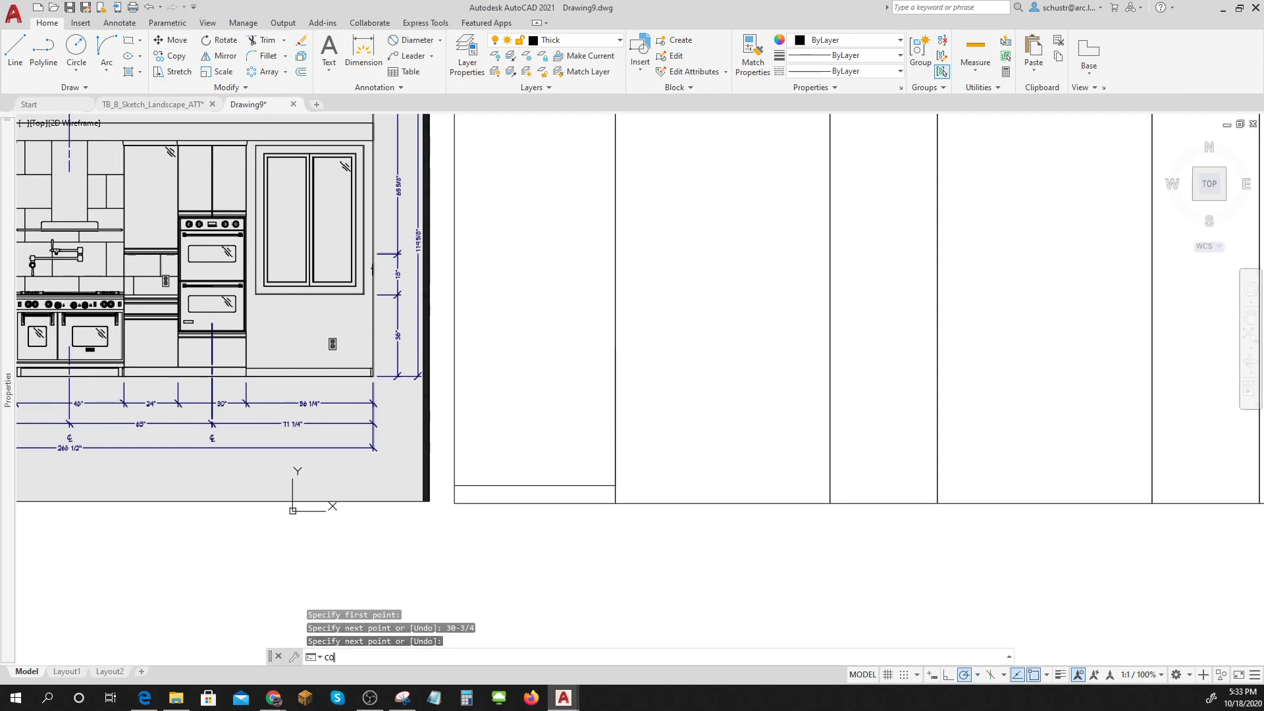
{"action": "key", "text": "Return"}
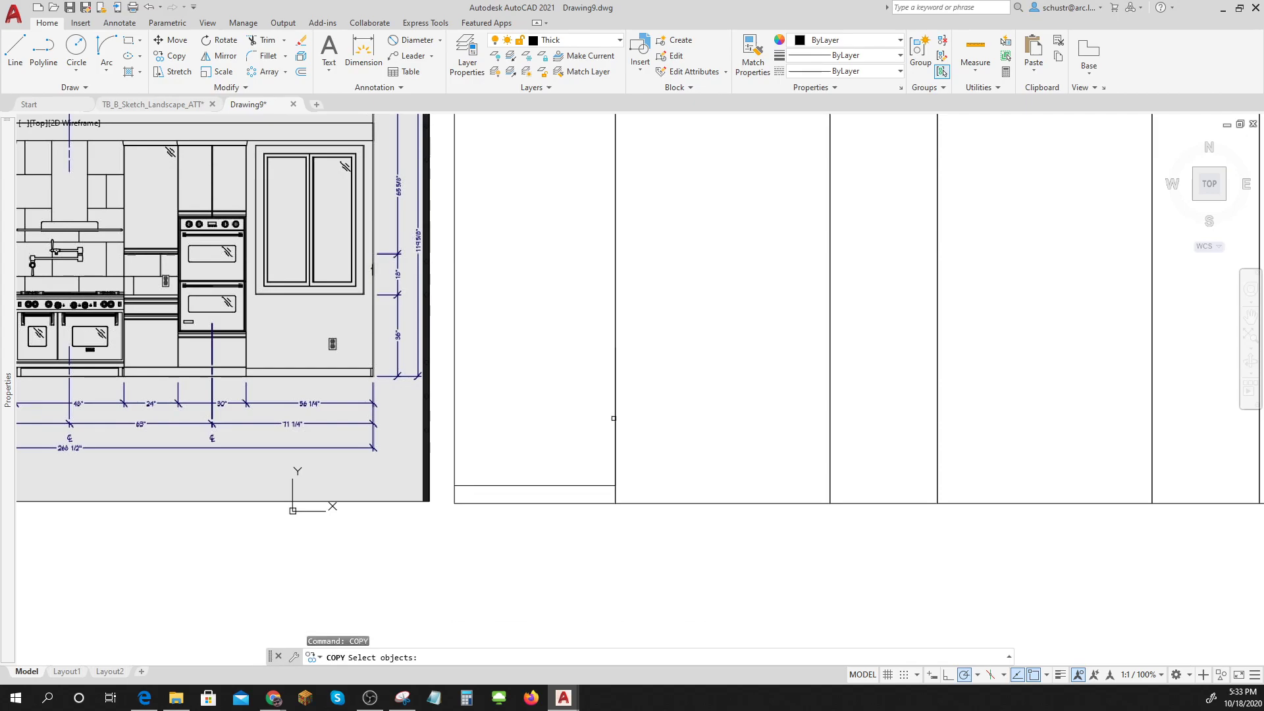
{"action": "left_click", "coordinate": [613, 418]}
{"action": "key", "text": "Return"}
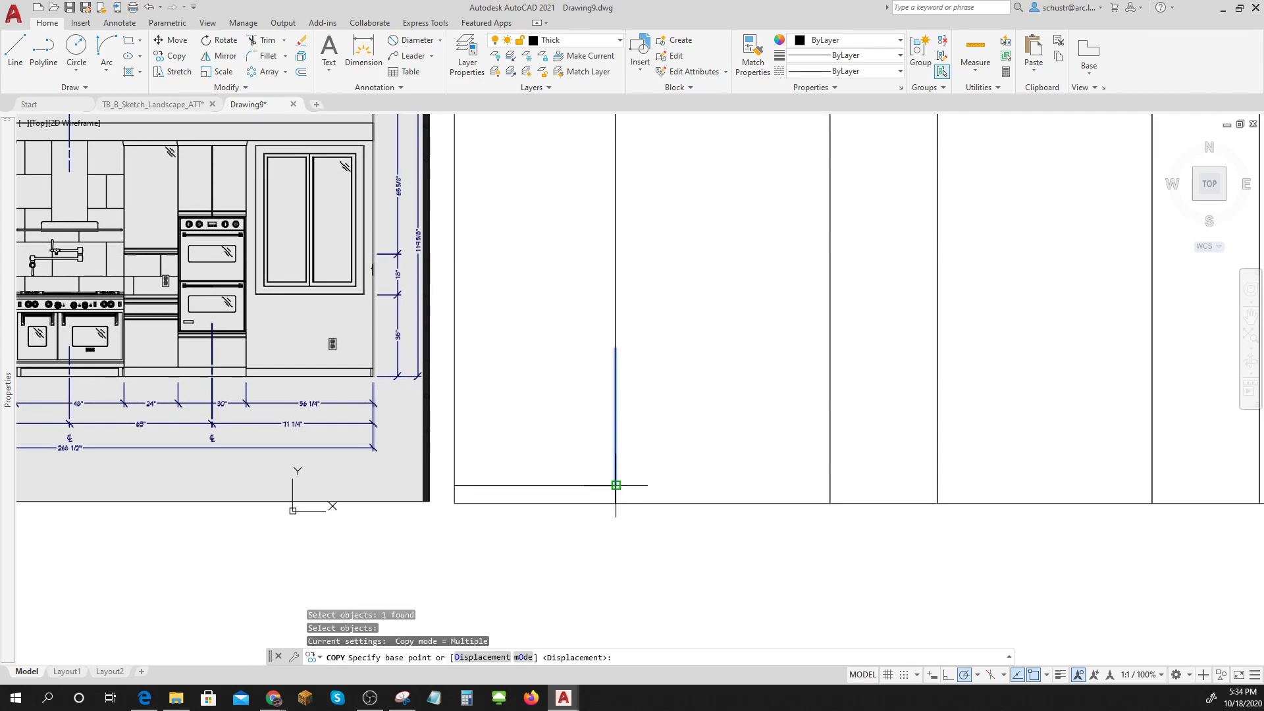
{"action": "left_click", "coordinate": [616, 485]}
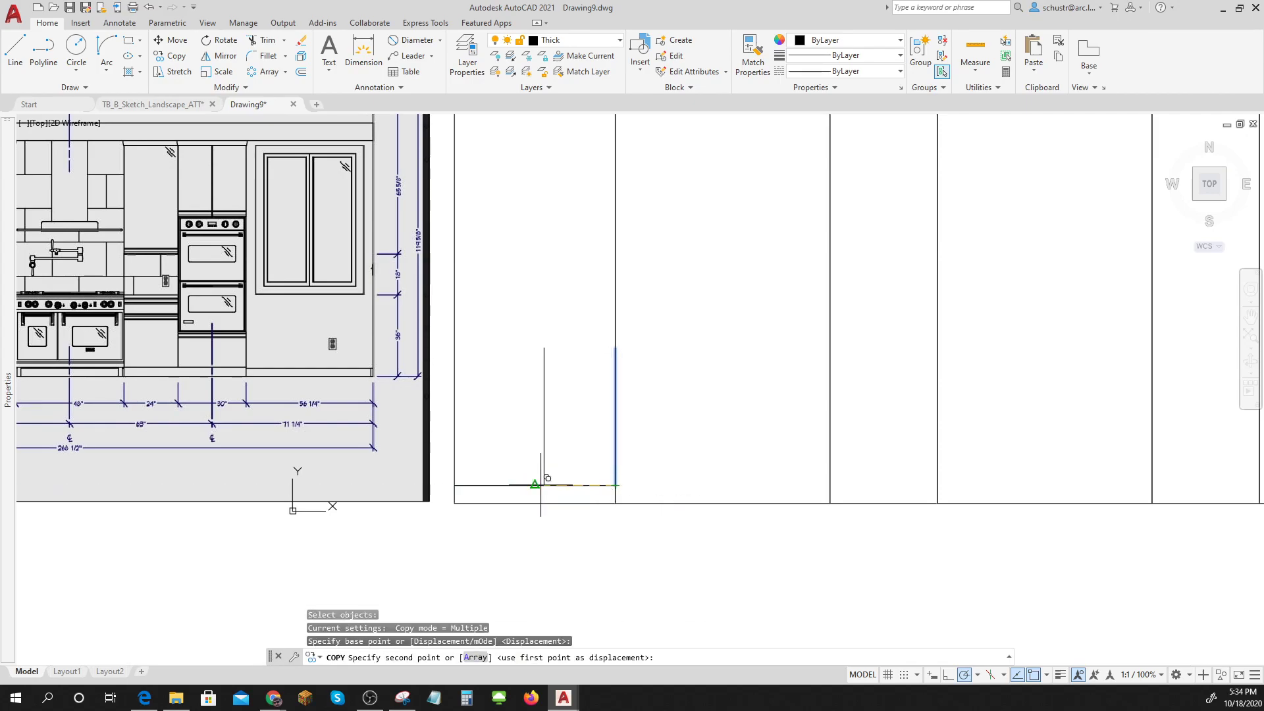
{"action": "left_click", "coordinate": [464, 485]}
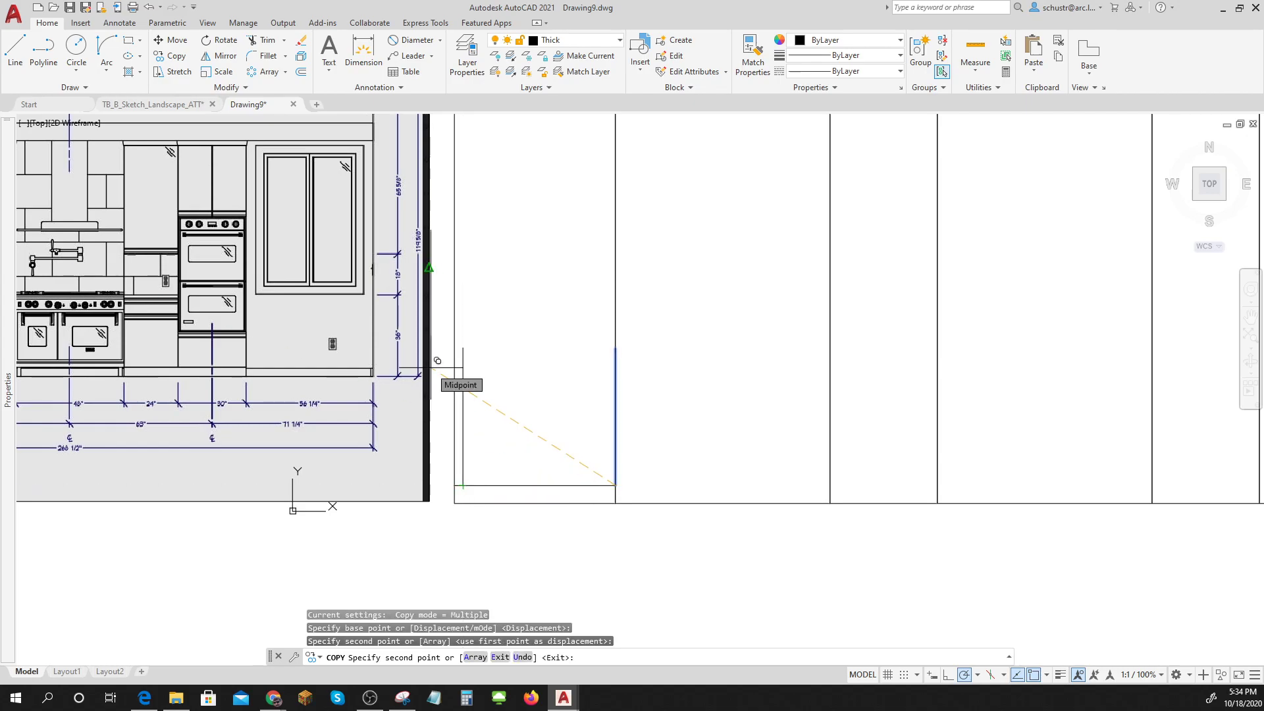
{"action": "key", "text": "Escape"}
{"action": "scroll", "coordinate": [336, 402], "scroll_direction": "down", "scroll_amount": 3}
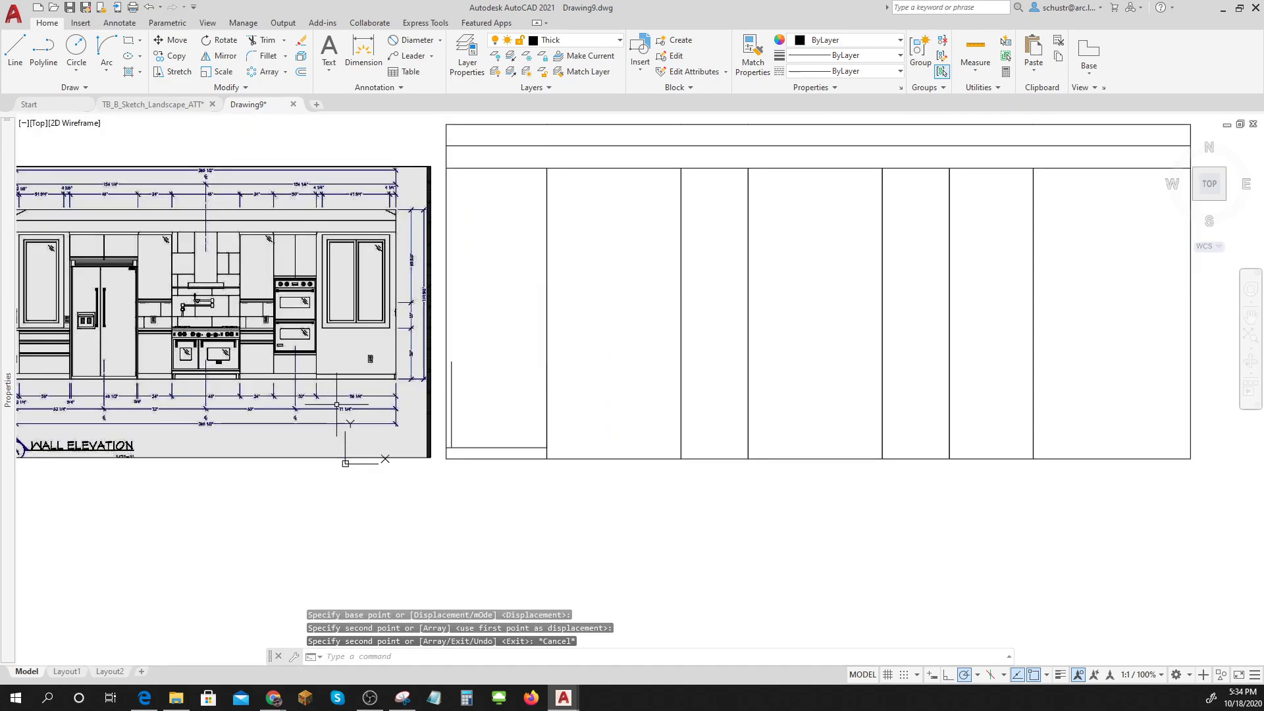
{"action": "scroll", "coordinate": [81, 364], "scroll_direction": "up", "scroll_amount": 10}
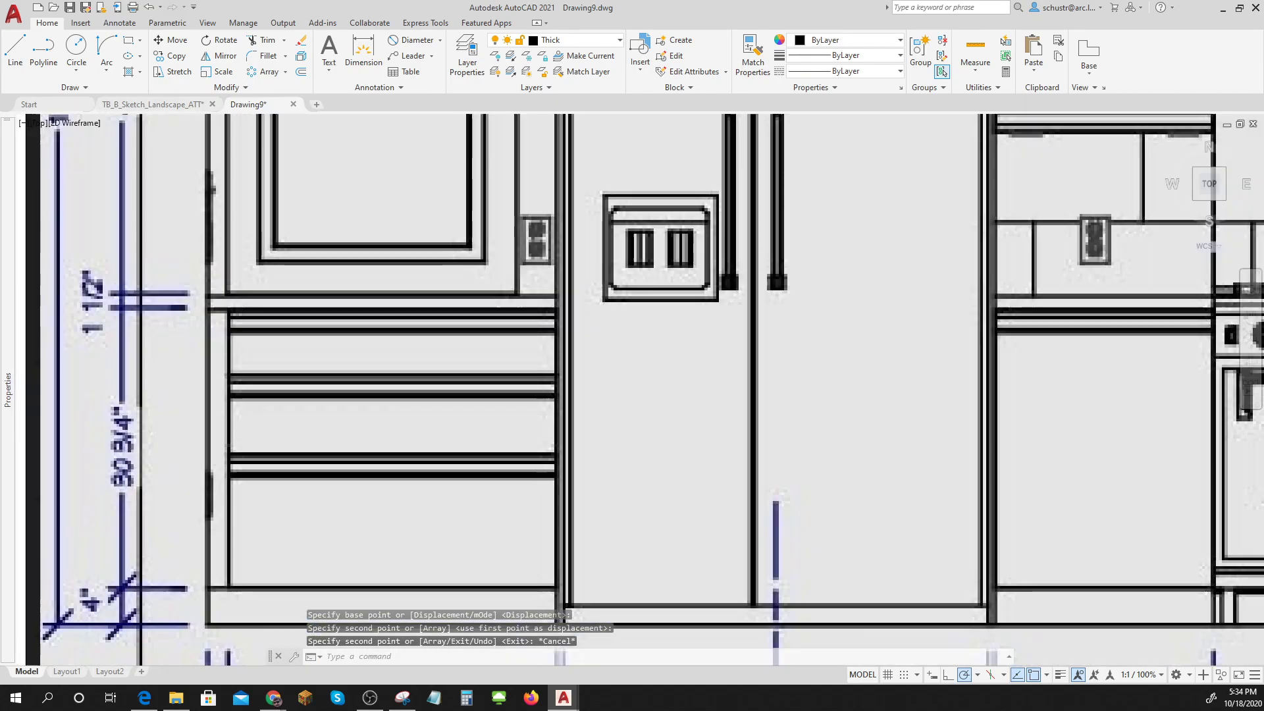
{"action": "scroll", "coordinate": [250, 325], "scroll_direction": "down", "scroll_amount": 8}
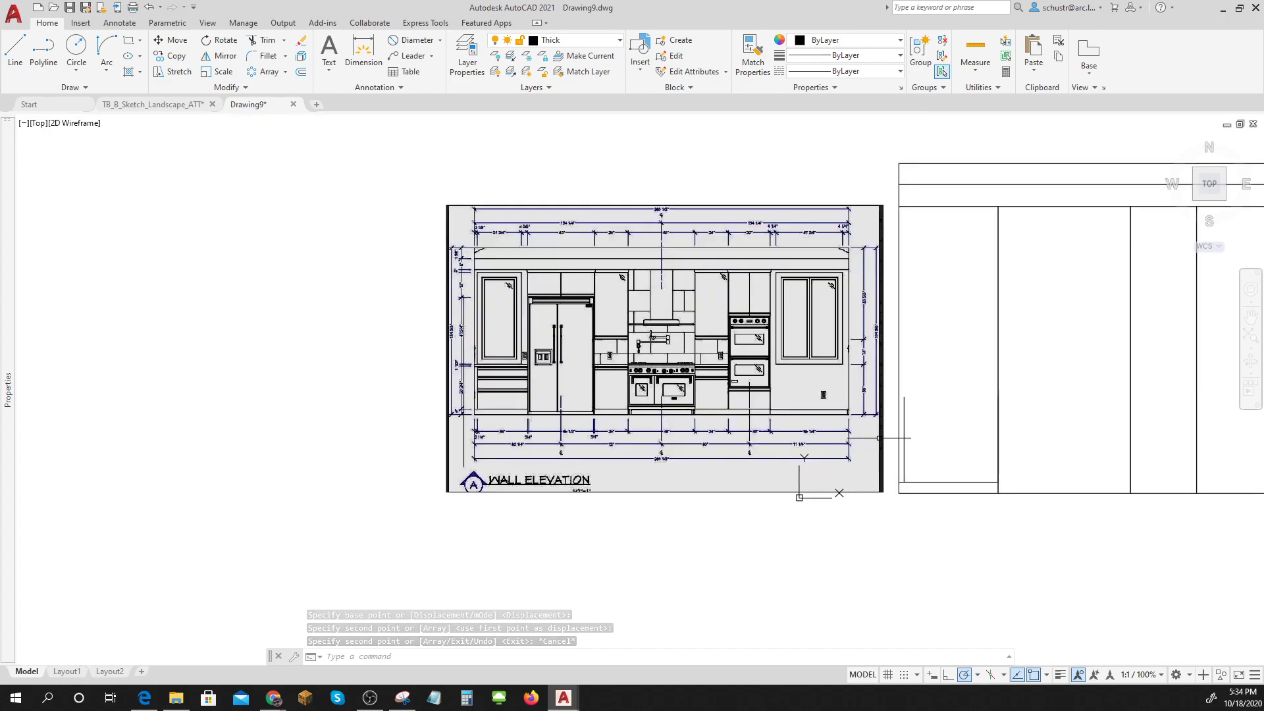
Draw a horizontal line across the cabinet top, ending perpendicular on the vertical line
{"action": "left_click", "coordinate": [18, 56]}
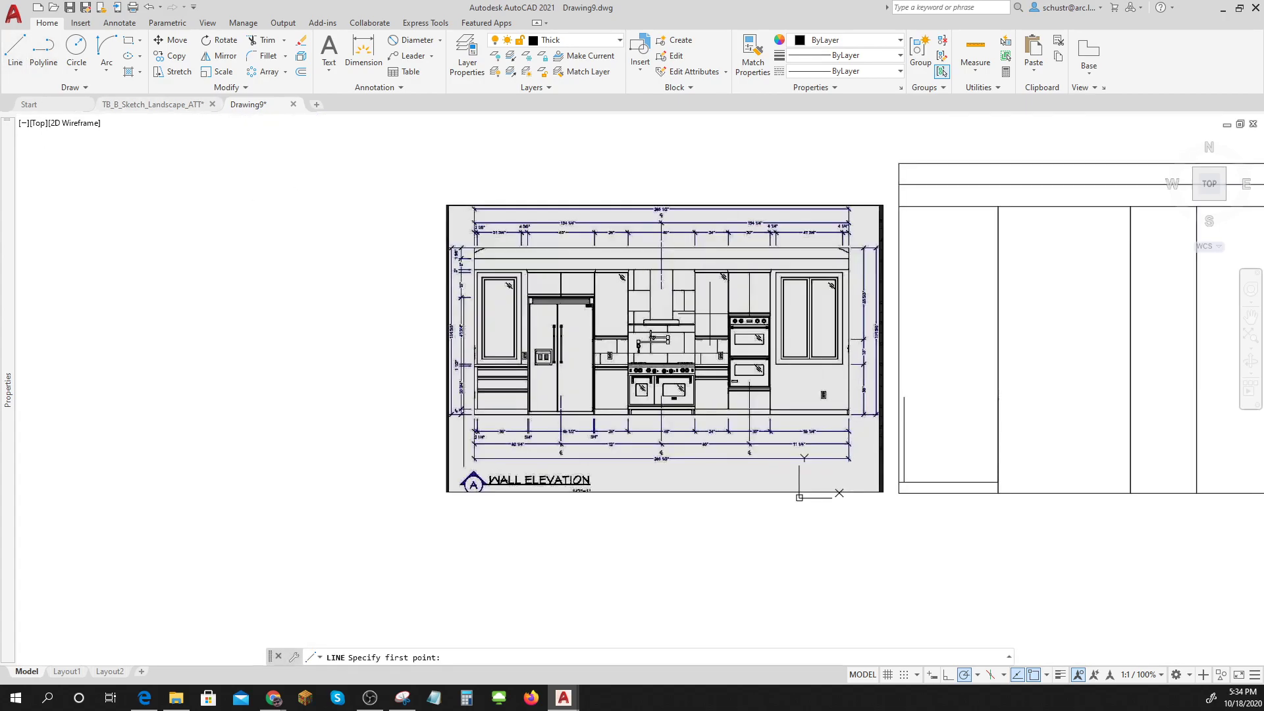
{"action": "left_click", "coordinate": [998, 397]}
{"action": "scroll", "coordinate": [903, 389], "scroll_direction": "up", "scroll_amount": 5}
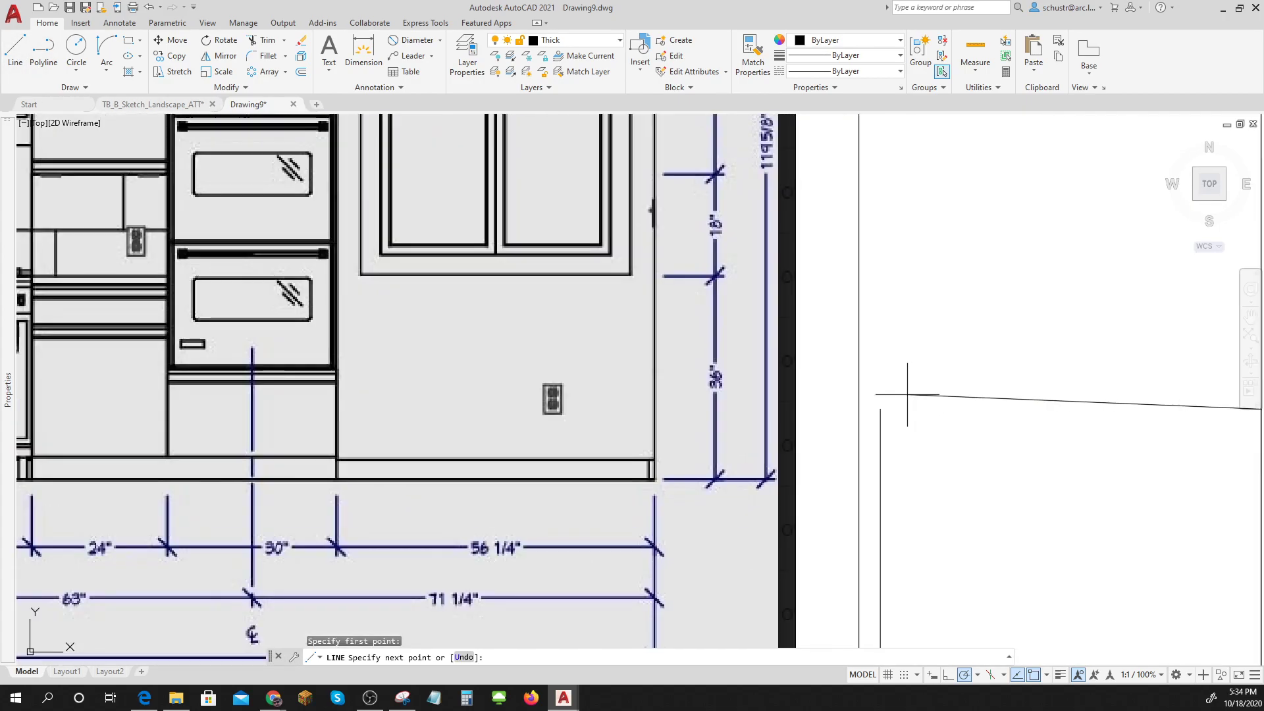
{"action": "right_click", "coordinate": [866, 408], "text": "shift"}
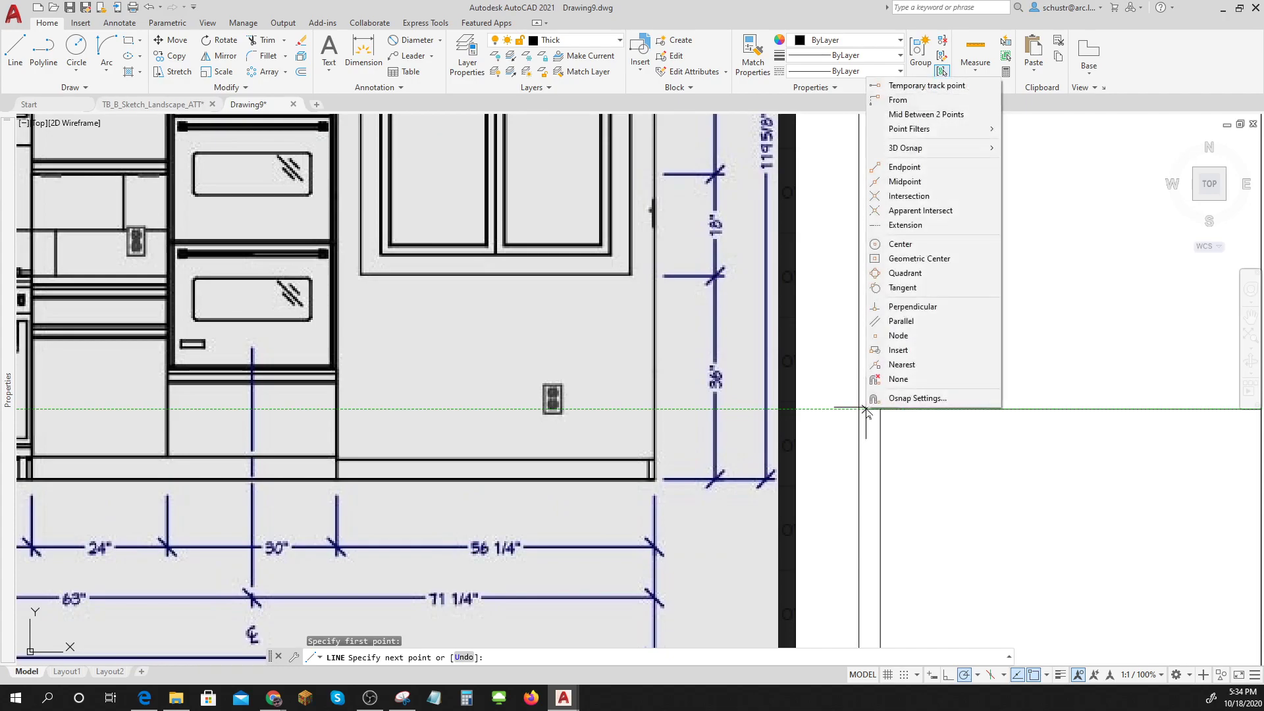
{"action": "left_click", "coordinate": [902, 307]}
{"action": "left_click", "coordinate": [860, 410]}
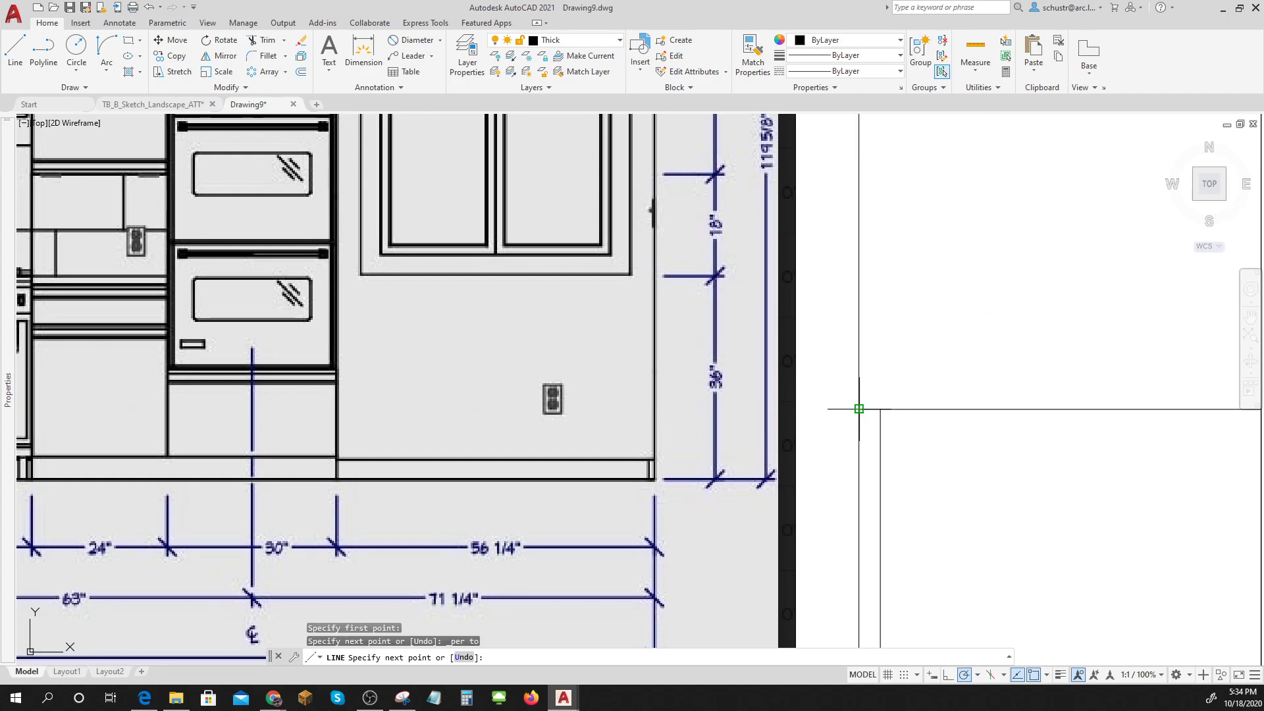
{"action": "scroll", "coordinate": [905, 471], "scroll_direction": "down", "scroll_amount": 3}
{"action": "scroll", "coordinate": [150, 392], "scroll_direction": "up", "scroll_amount": 1}
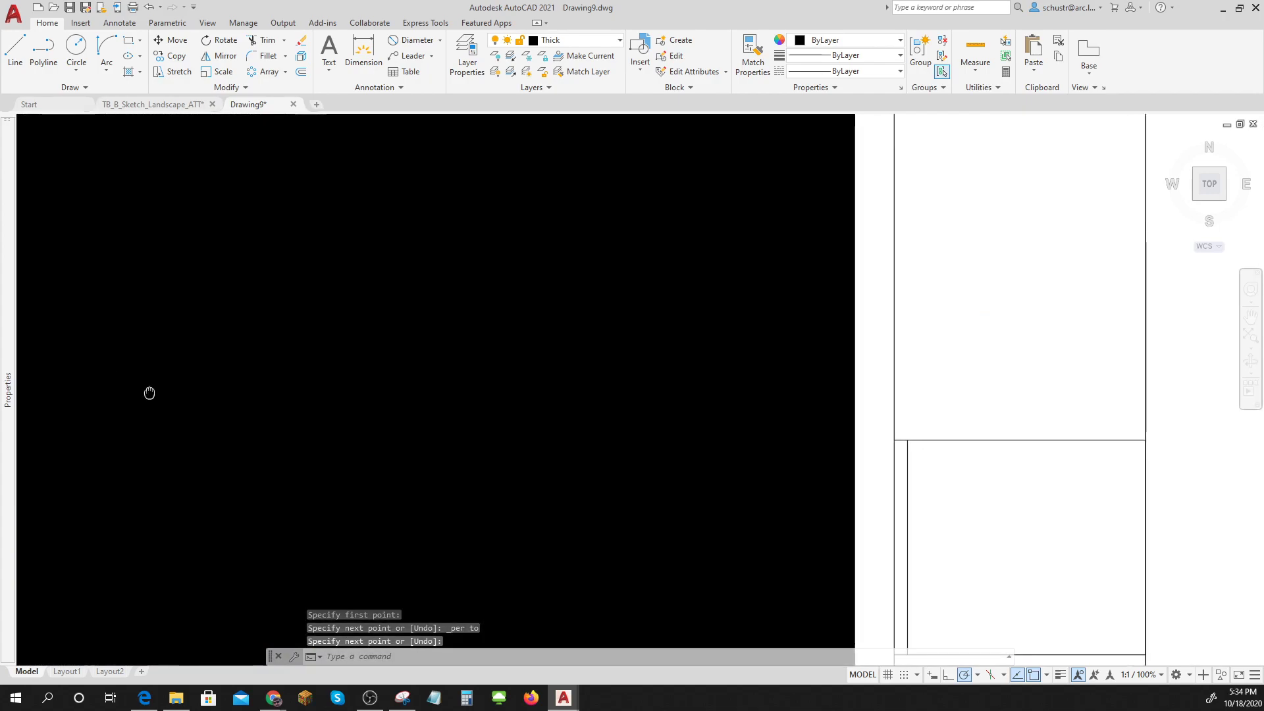
{"action": "middle_click_drag", "start_coordinate": [1136, 557], "coordinate": [449, 441]}
Offset the horizontal top line 1.5 upward
{"action": "type", "text": "o"}
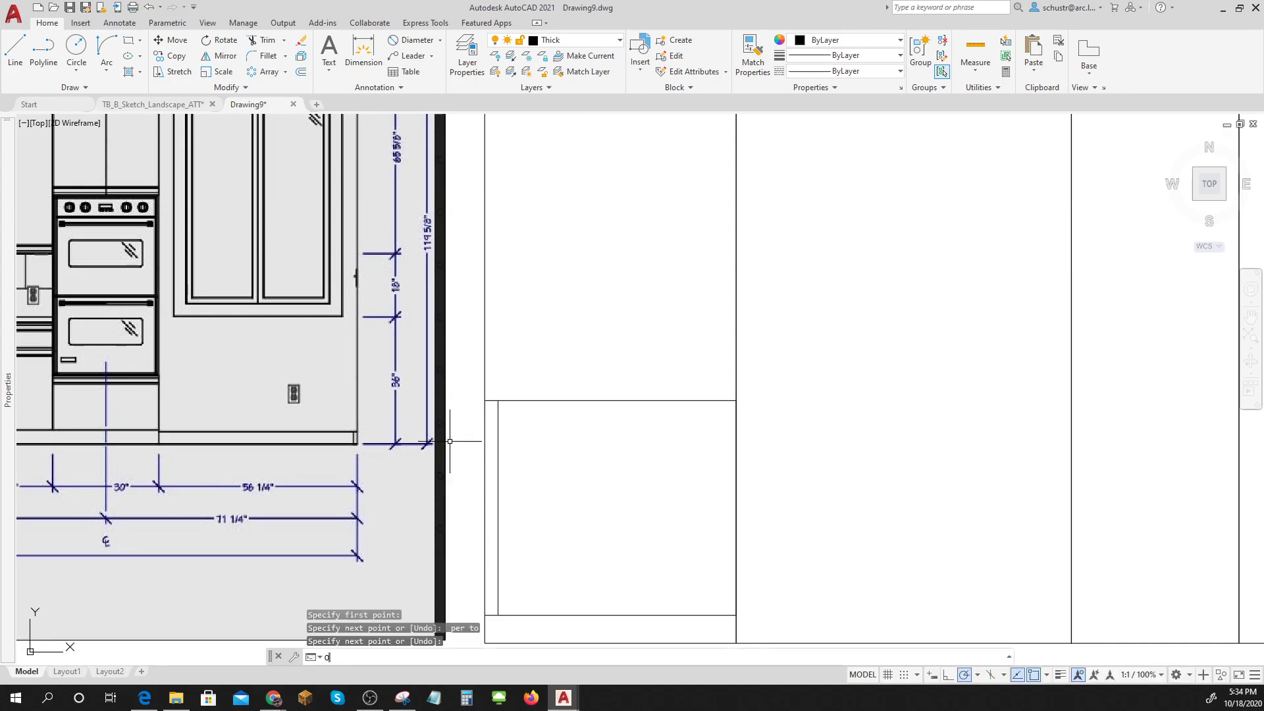
{"action": "type", "text": "ffset"}
{"action": "key", "text": "Return"}
{"action": "type", "text": "1"}
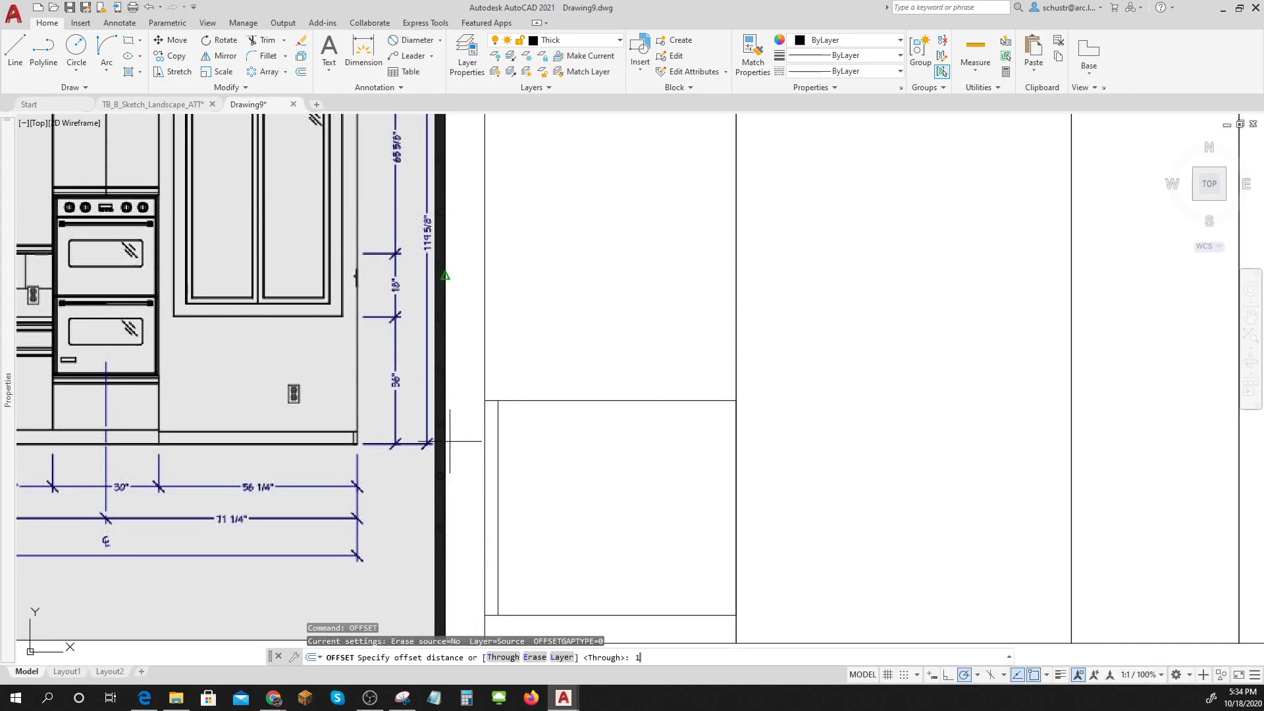
{"action": "type", "text": ".5"}
{"action": "key", "text": "Return"}
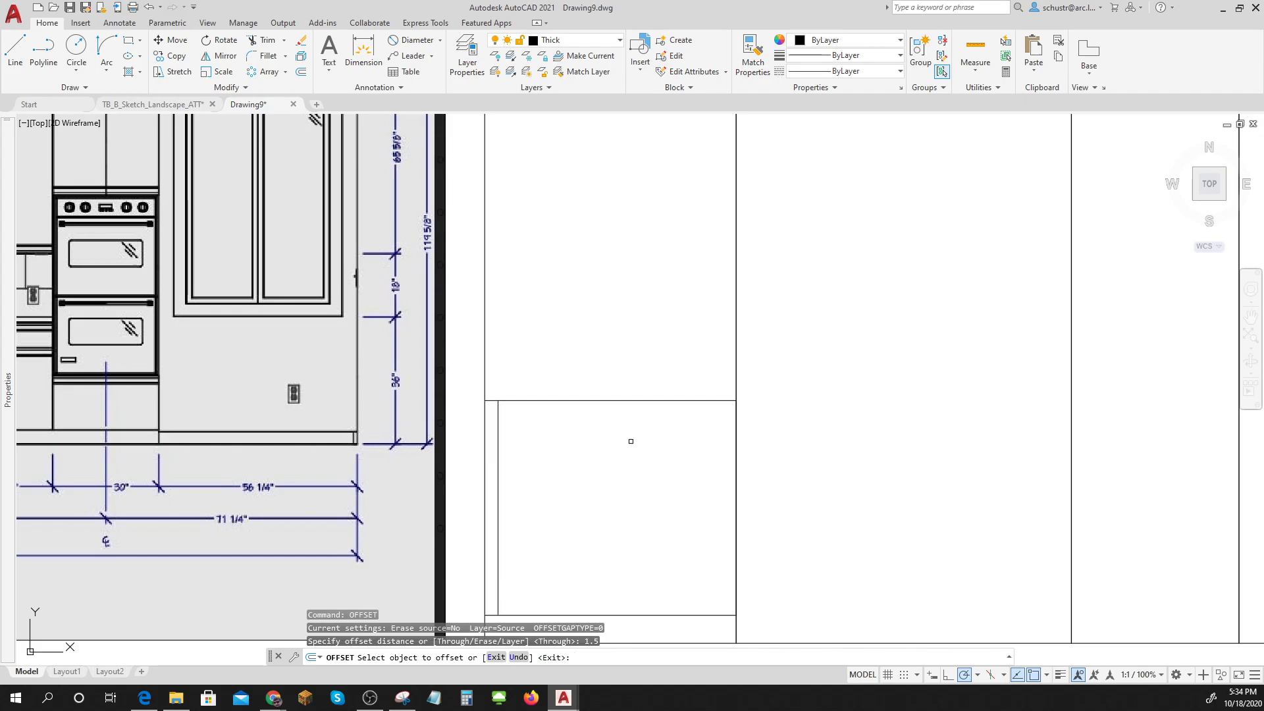
{"action": "left_click", "coordinate": [631, 400]}
{"action": "left_click", "coordinate": [618, 364]}
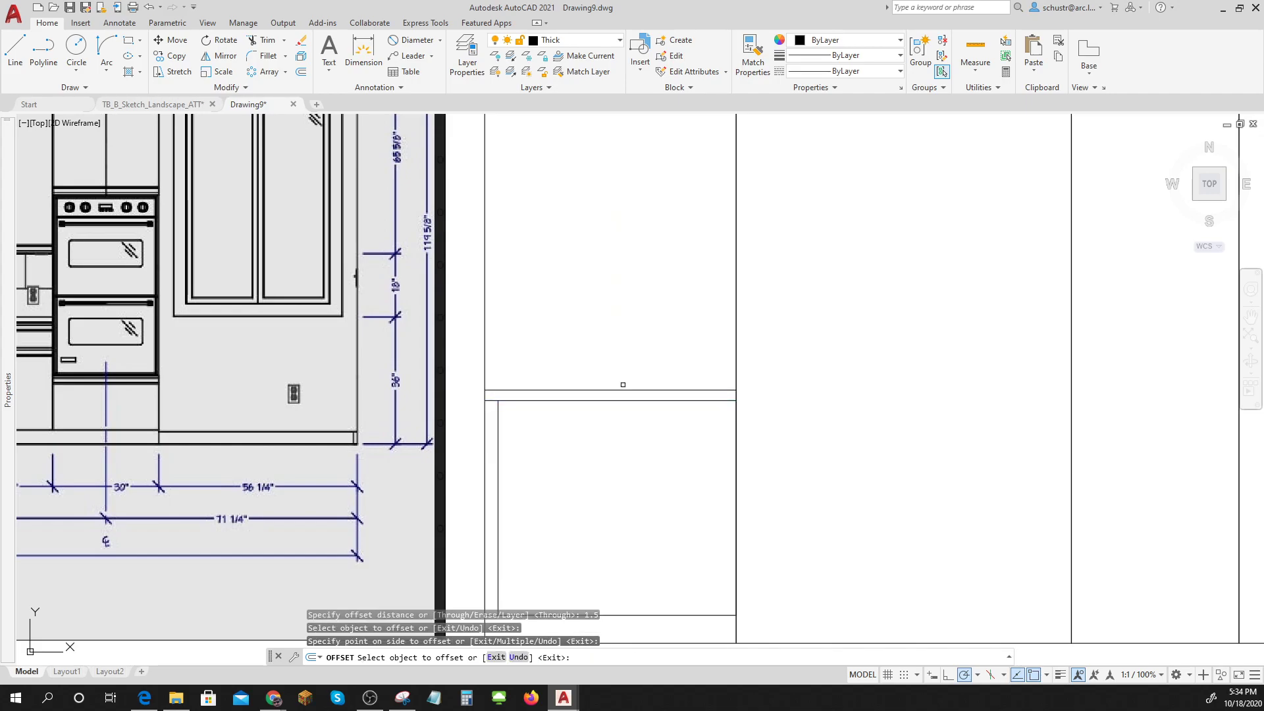
{"action": "key", "text": "Escape"}
{"action": "scroll", "coordinate": [621, 395], "scroll_direction": "down", "scroll_amount": 4}
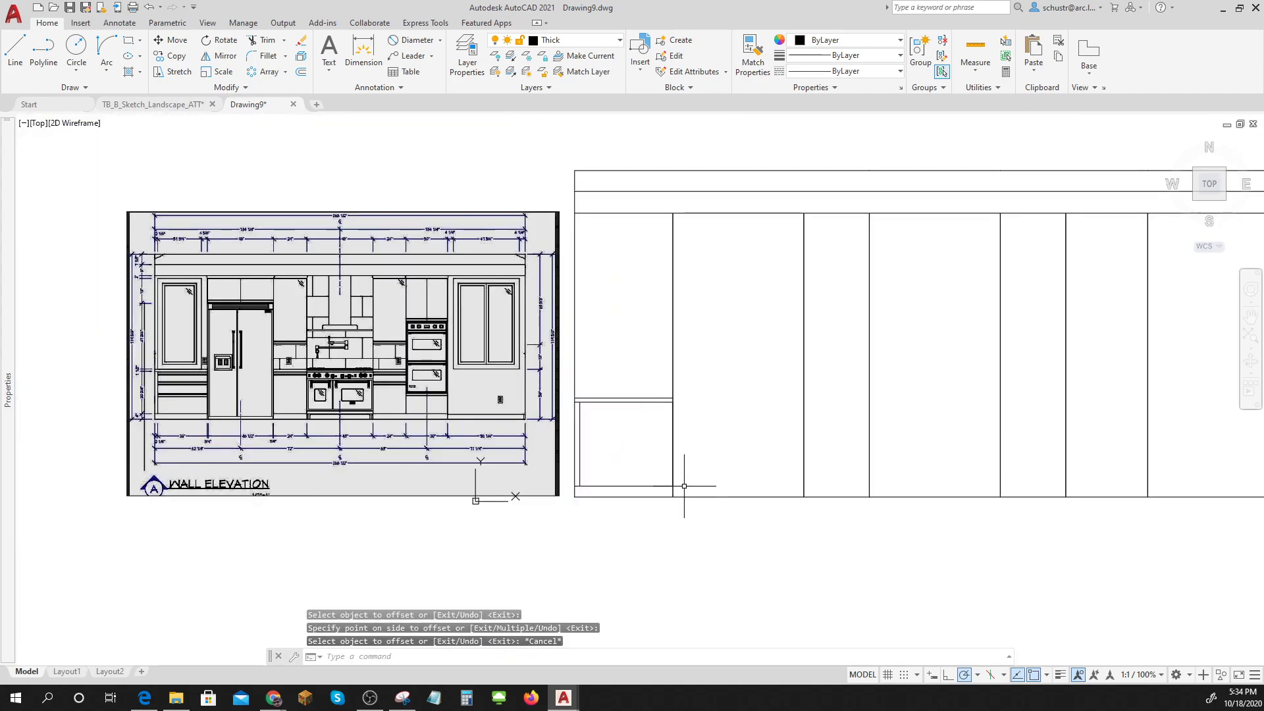
Draw a horizontal division line from the cabinet's left edge to its right vertical line
{"action": "scroll", "coordinate": [179, 389], "scroll_direction": "up", "scroll_amount": 2}
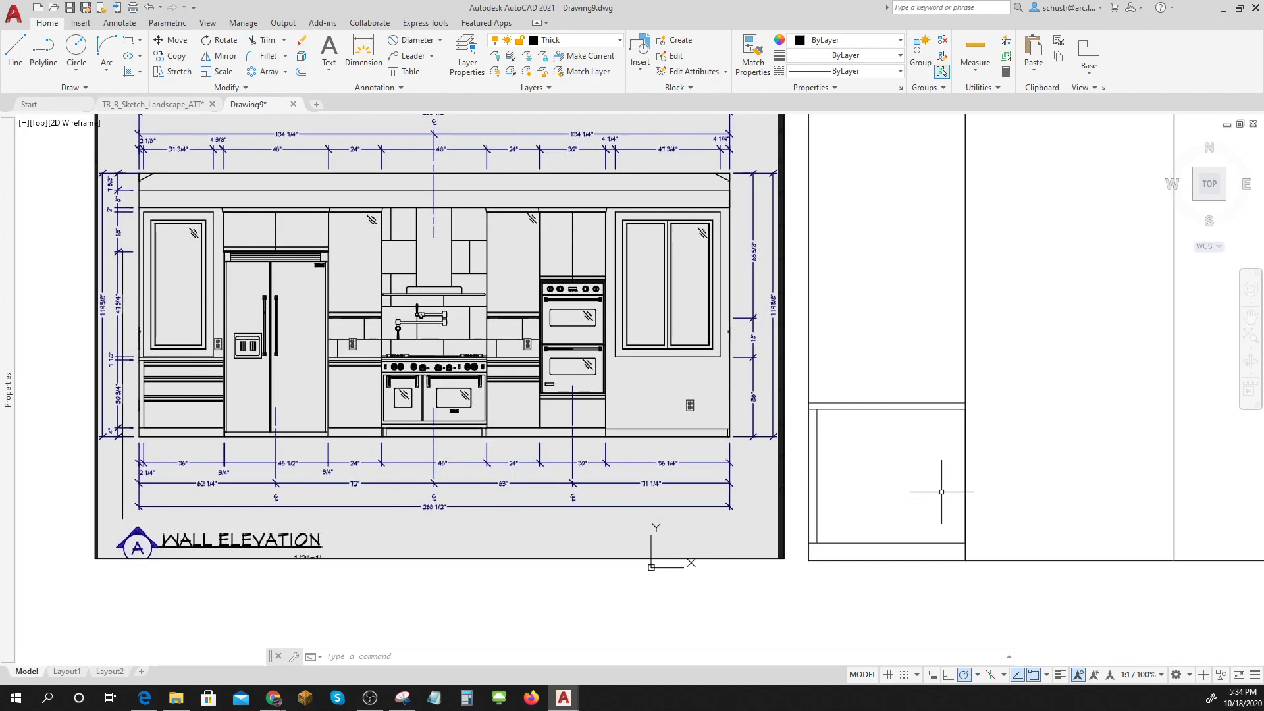
{"action": "middle_click_drag", "start_coordinate": [941, 492], "coordinate": [865, 469]}
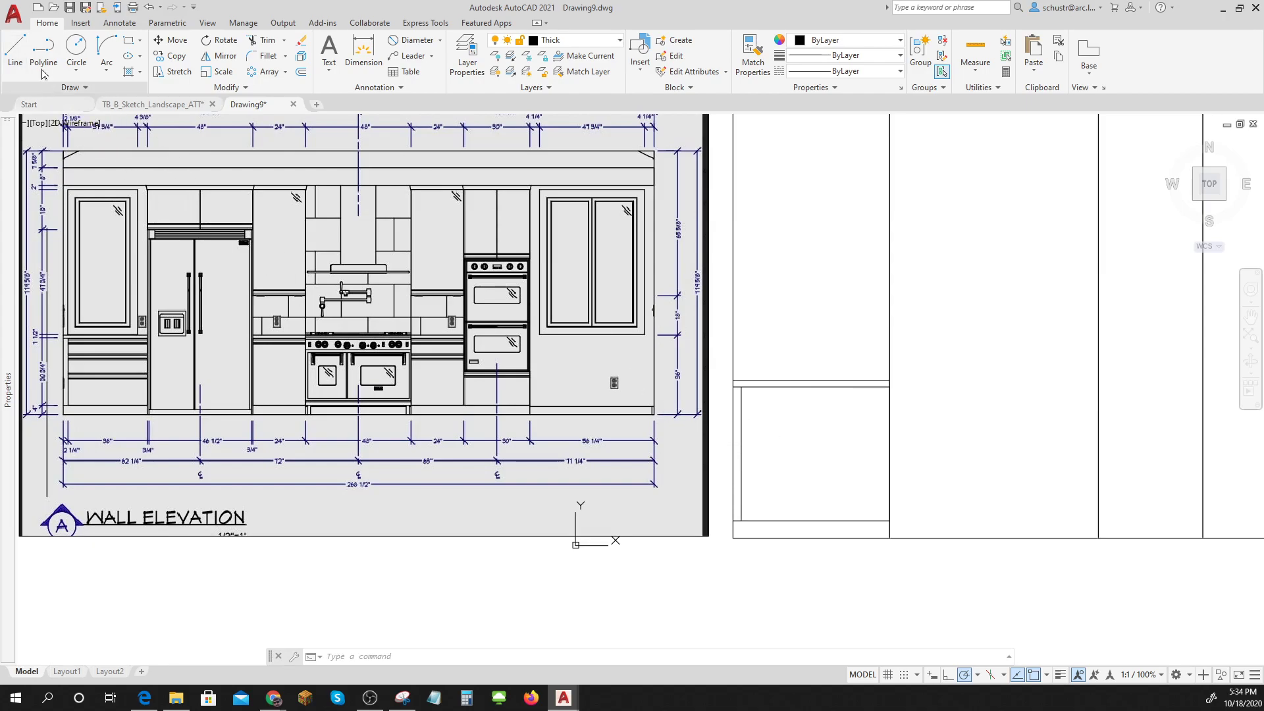
{"action": "left_click", "coordinate": [13, 50]}
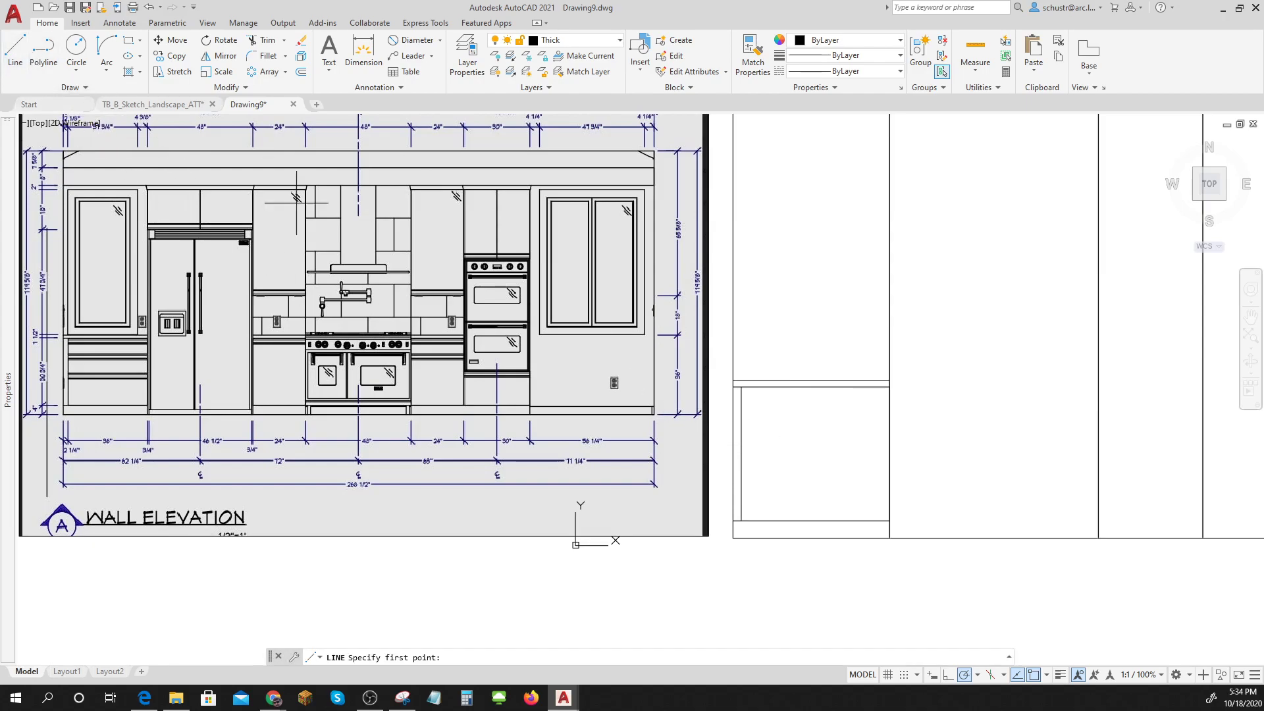
{"action": "left_click", "coordinate": [741, 454]}
{"action": "left_click", "coordinate": [889, 454]}
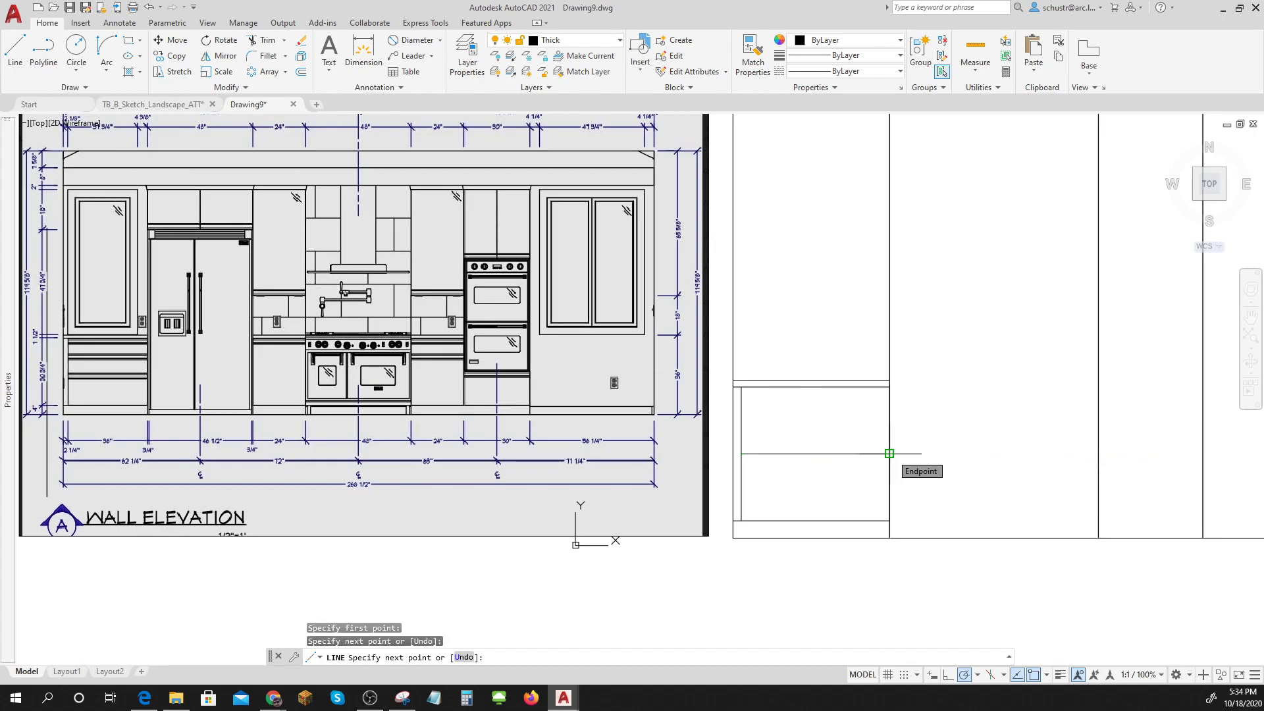
{"action": "key", "text": "Escape"}
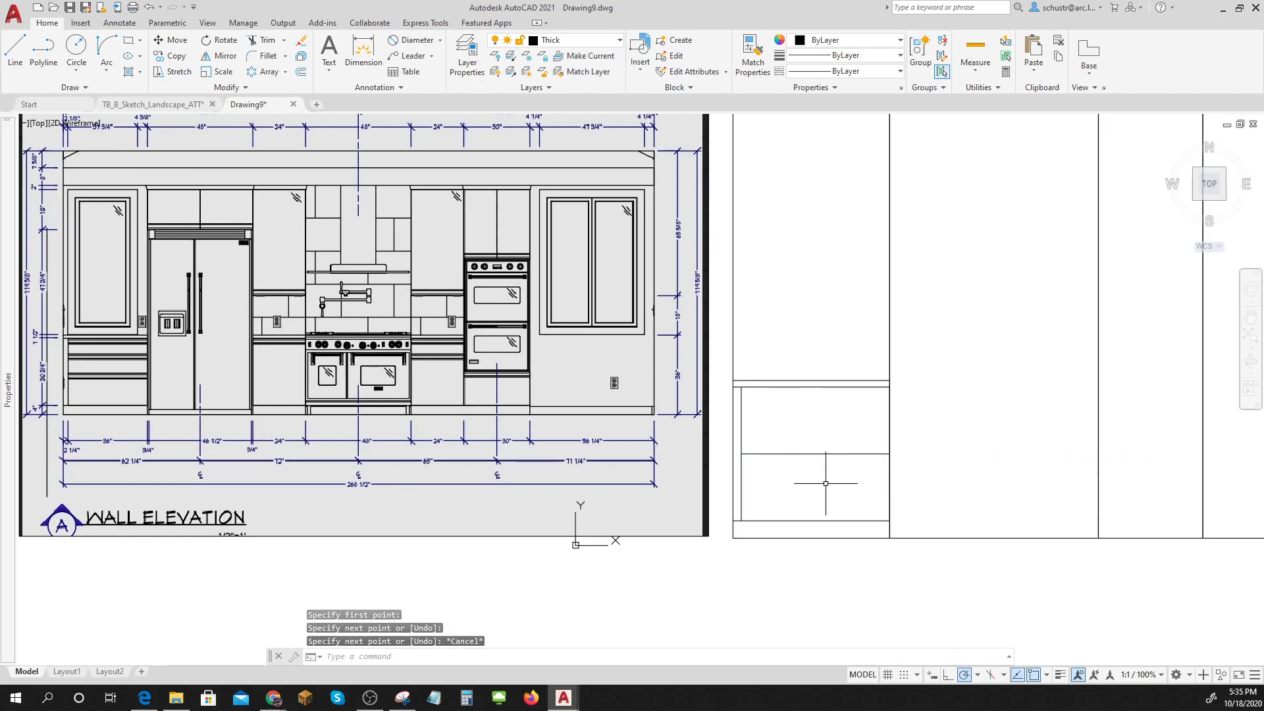
{"action": "type", "text": "OFFSET"}
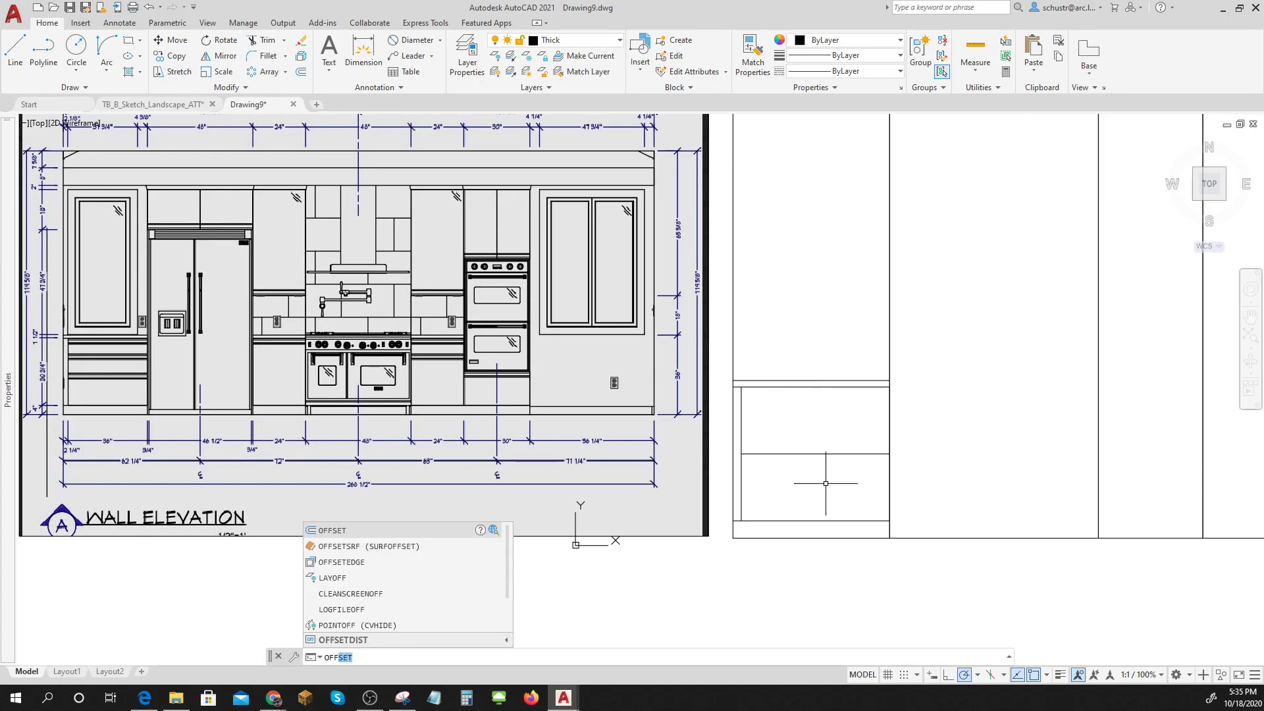
{"action": "key", "text": "Escape"}
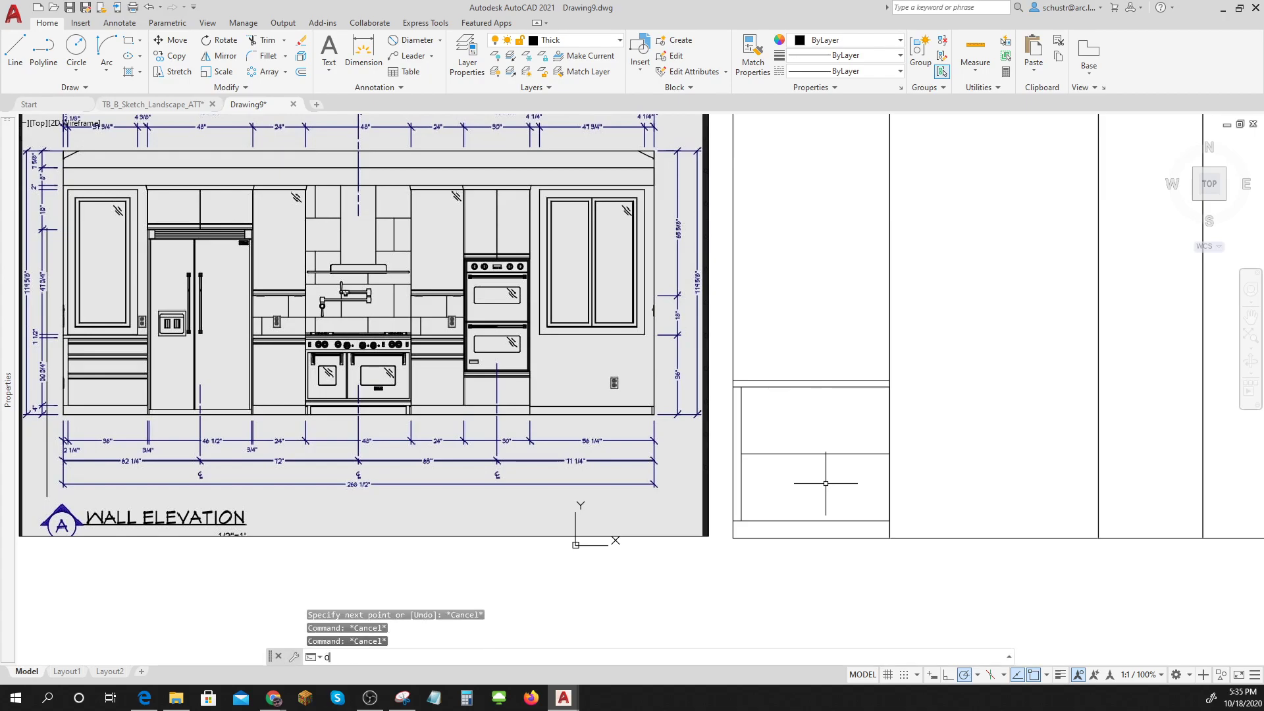
Copy the drawer division line just below itself to form a double divider
{"action": "type", "text": "o"}
{"action": "key", "text": "BackSpace"}
{"action": "type", "text": "co"}
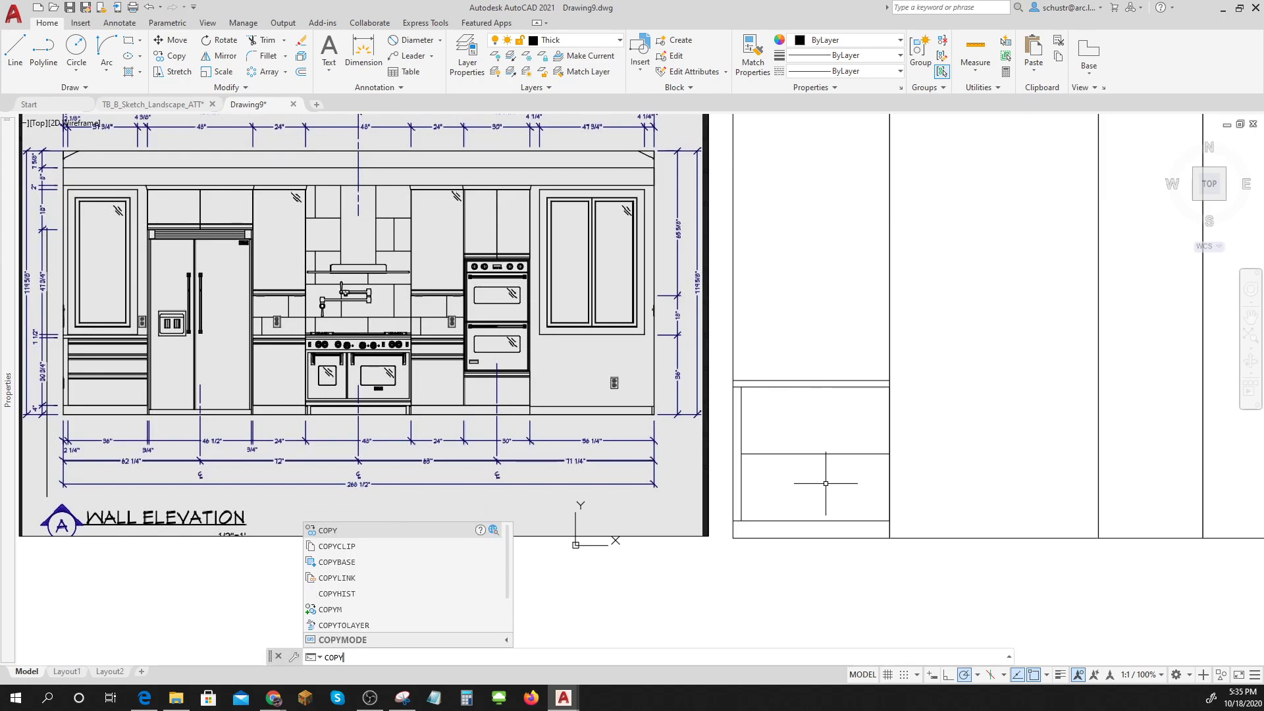
{"action": "key", "text": "Return"}
{"action": "scroll", "coordinate": [841, 459], "scroll_direction": "up", "scroll_amount": 4}
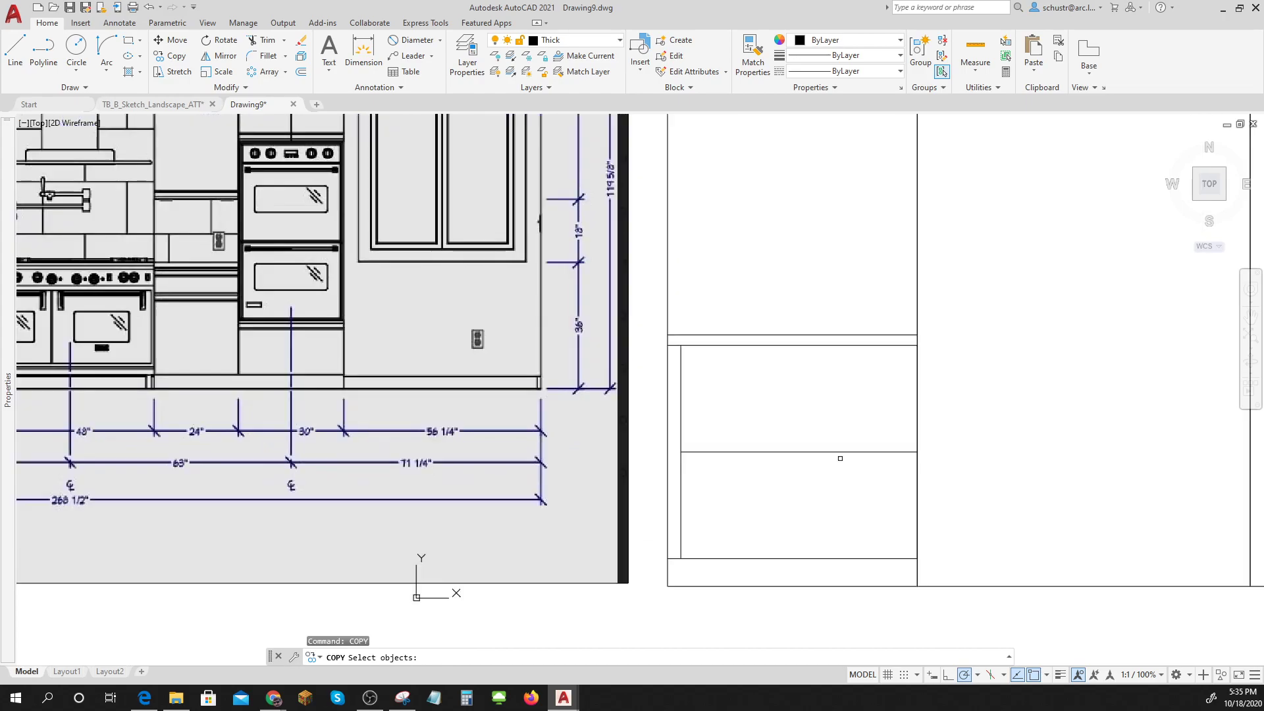
{"action": "left_click", "coordinate": [839, 449]}
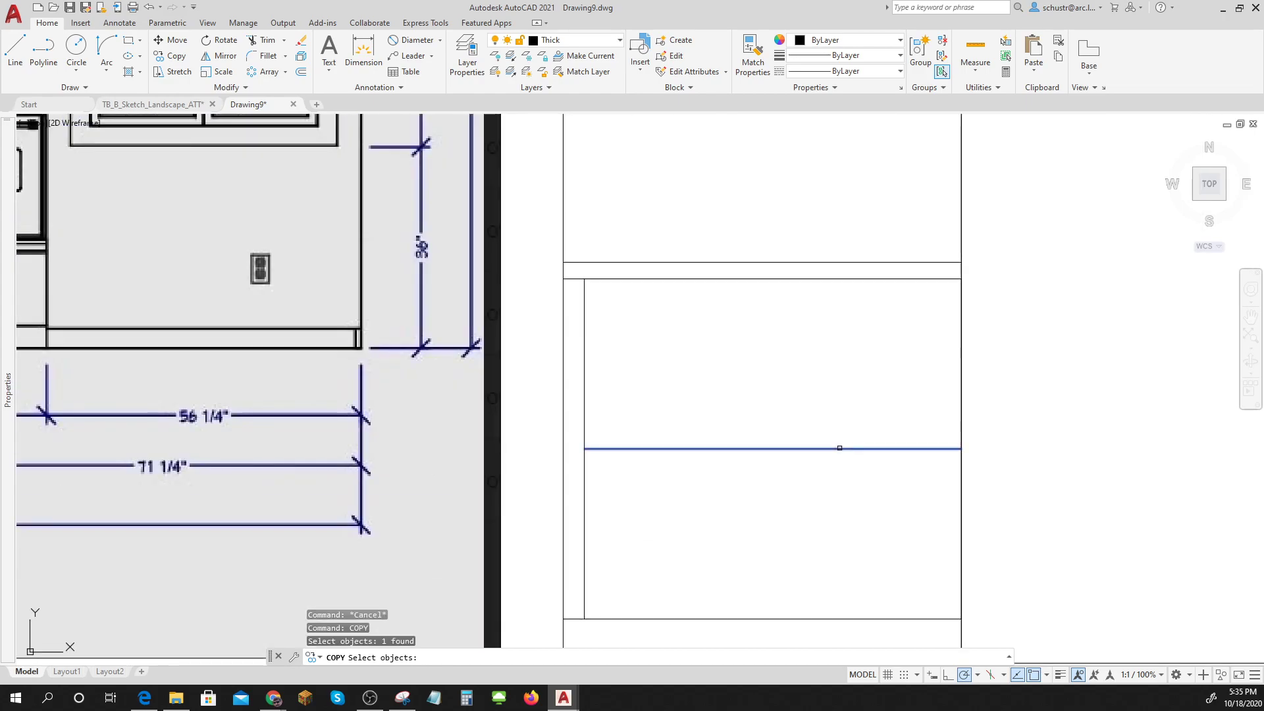
{"action": "key", "text": "Return"}
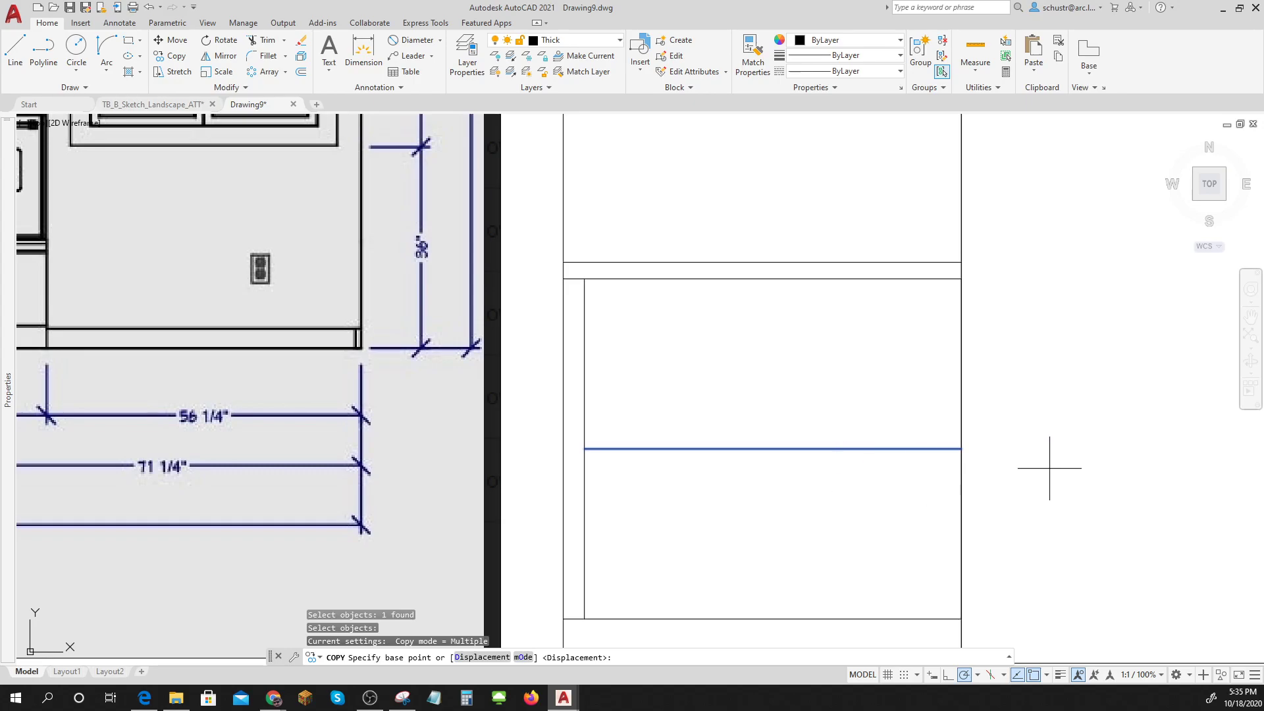
{"action": "left_click", "coordinate": [1076, 467]}
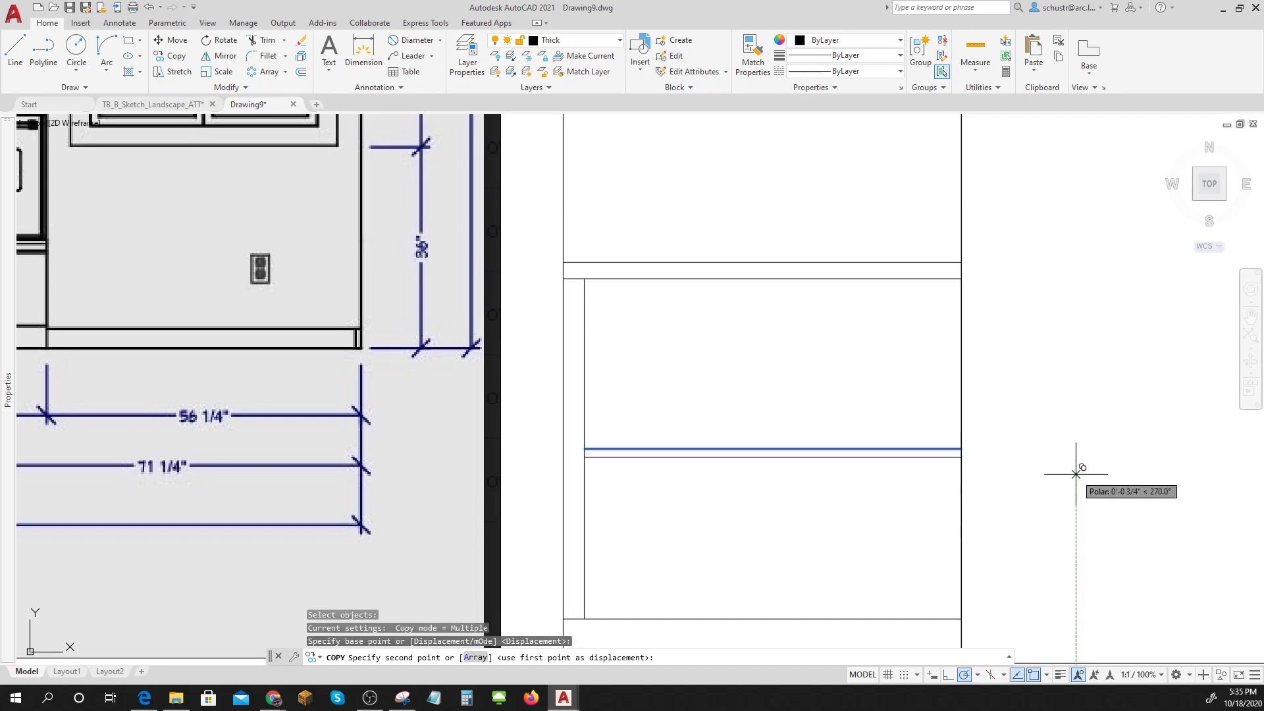
{"action": "left_click", "coordinate": [1076, 473]}
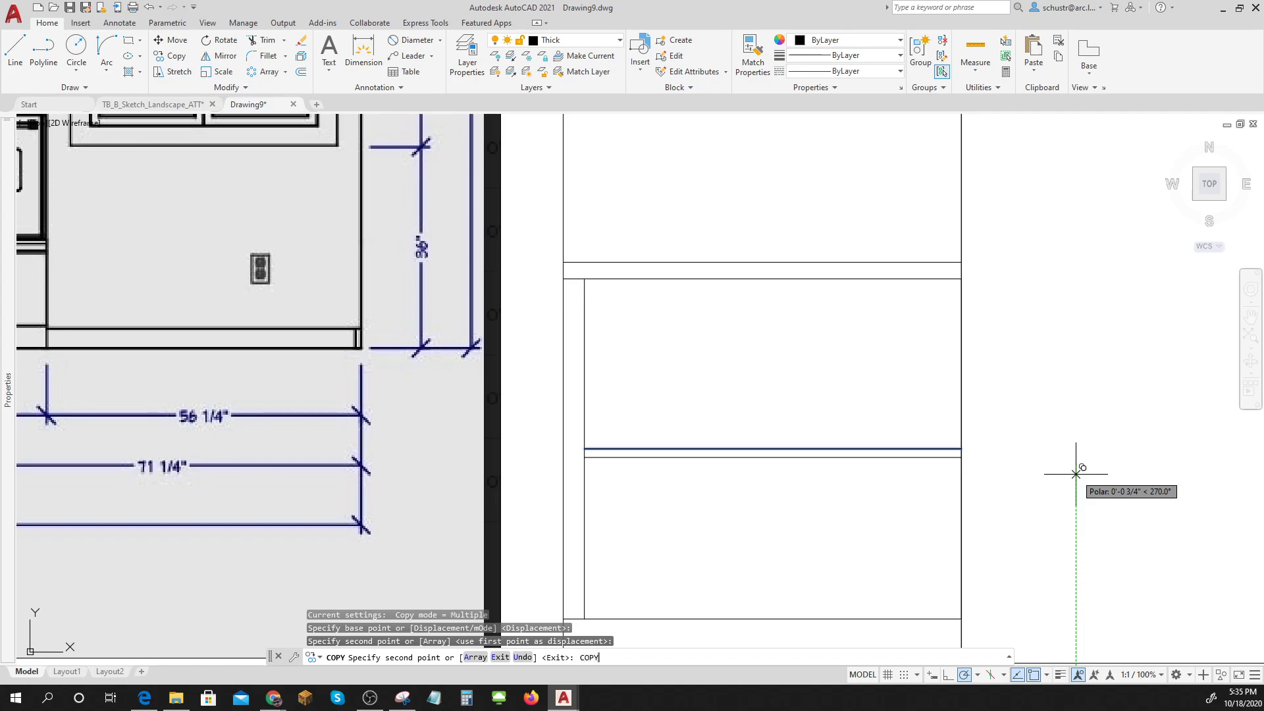
{"action": "key", "text": "Return"}
{"action": "key", "text": "Escape"}
{"action": "key", "text": "Escape"}
{"action": "key", "text": "Escape"}
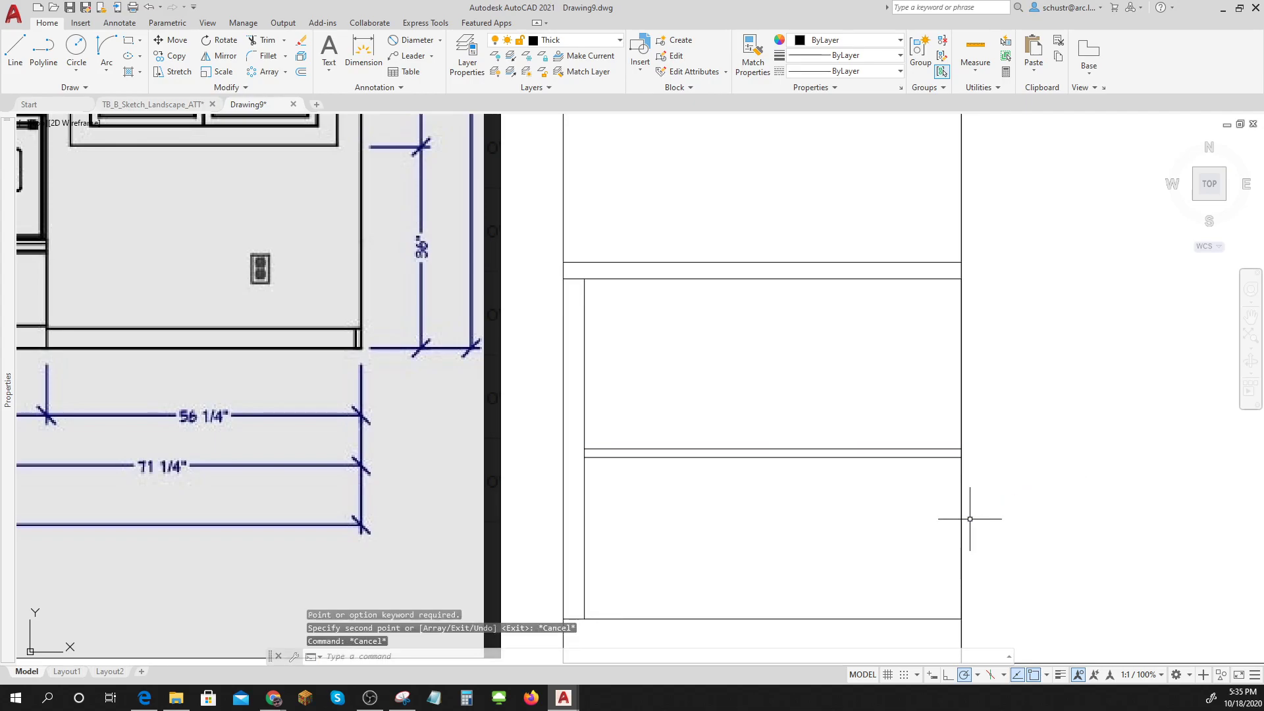
Copy the double divider lower down in the left base cabinet
{"action": "type", "text": "c"}
{"action": "key", "text": "Return"}
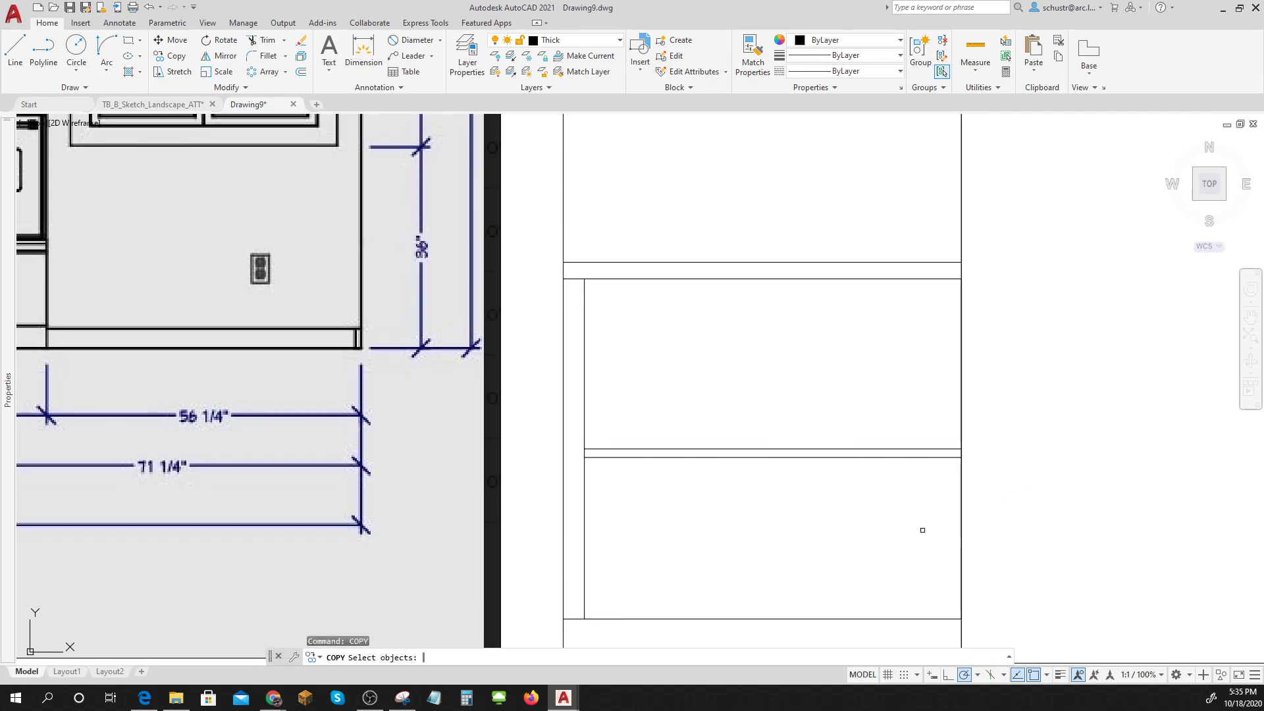
{"action": "left_click", "coordinate": [579, 437]}
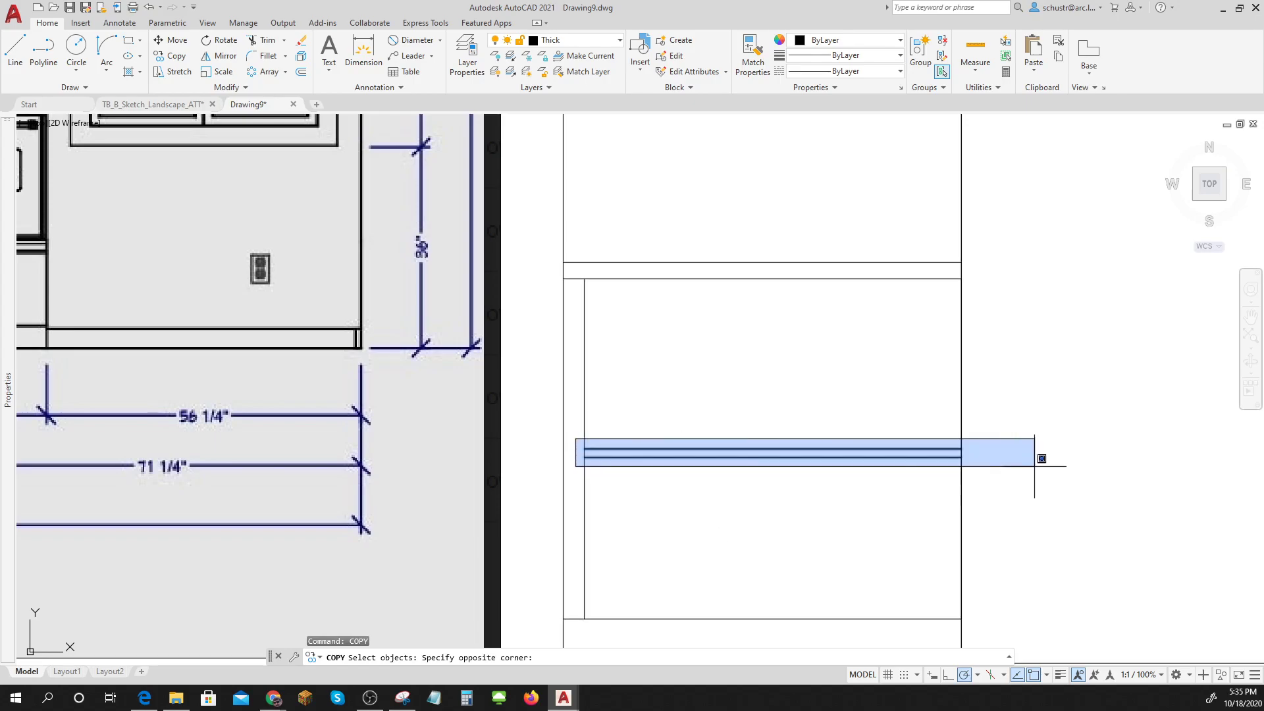
{"action": "left_click", "coordinate": [1034, 468]}
{"action": "key", "text": "Return"}
{"action": "left_click", "coordinate": [1036, 464]}
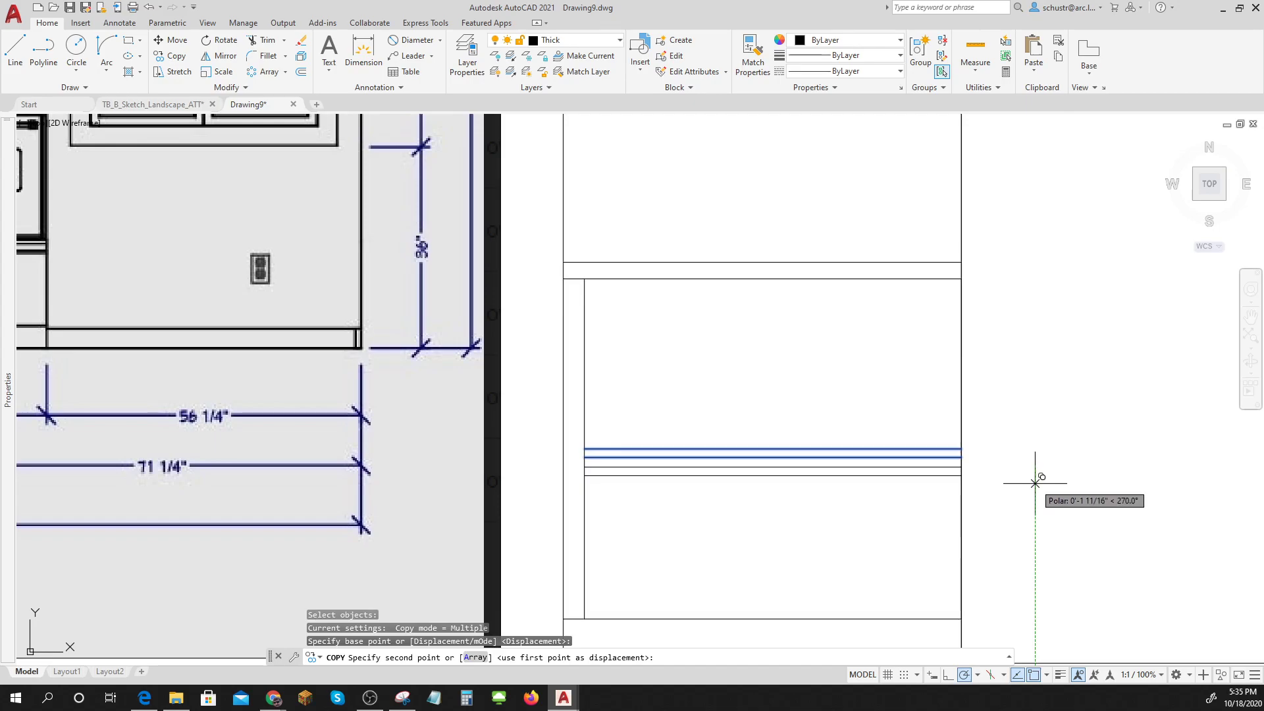
{"action": "left_click", "coordinate": [1035, 483]}
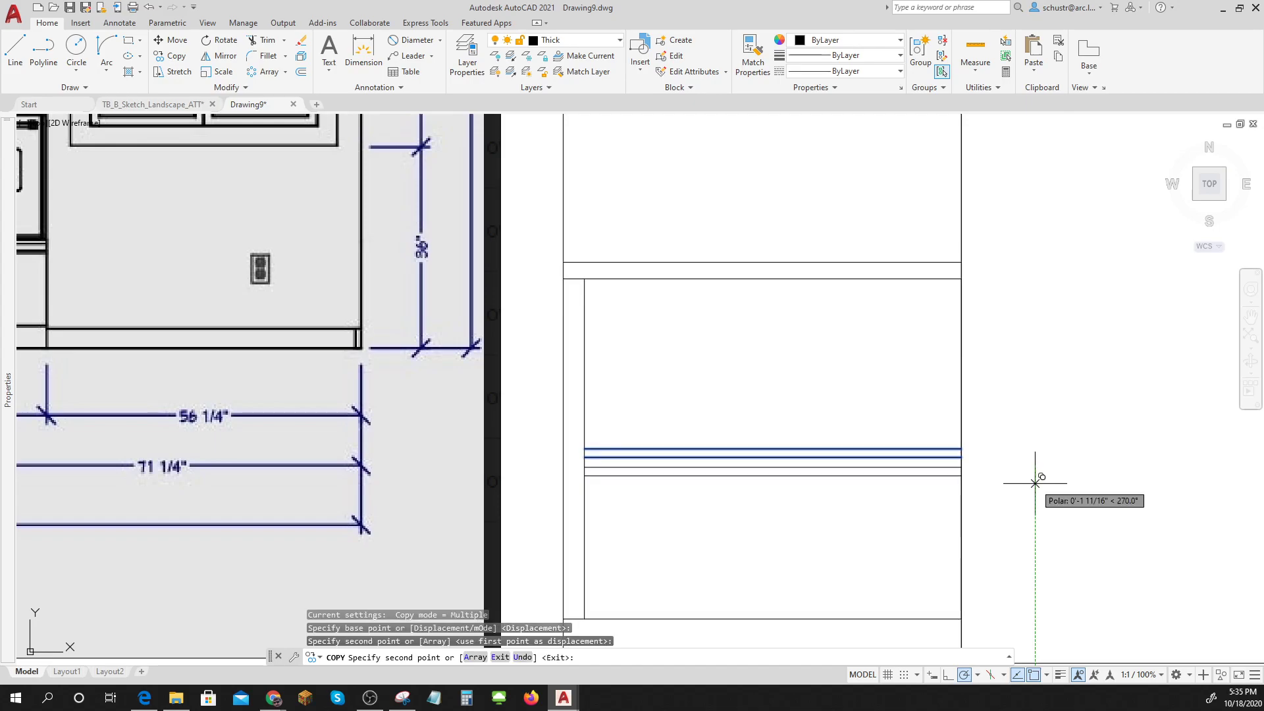
{"action": "key", "text": "Escape"}
Raise the upper line of the new divider pair slightly
{"action": "scroll", "coordinate": [790, 451], "scroll_direction": "up", "scroll_amount": 2}
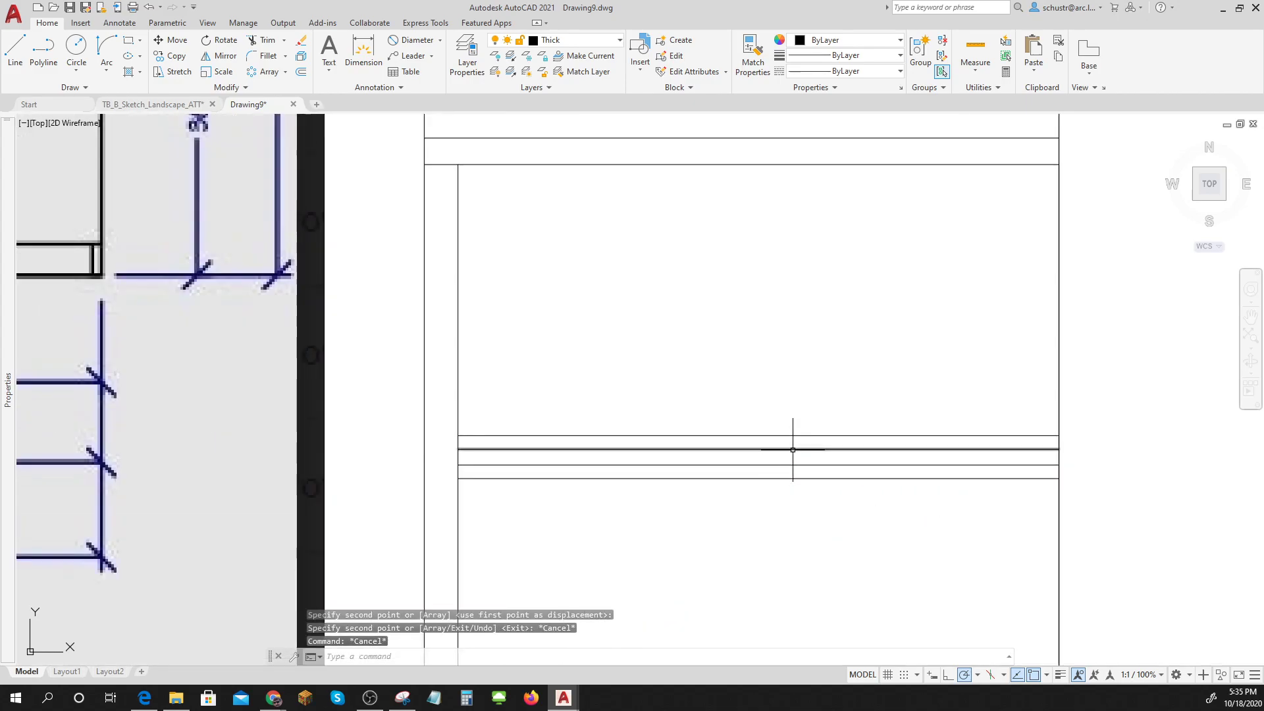
{"action": "left_click", "coordinate": [792, 450]}
{"action": "type", "text": "mn"}
{"action": "key", "text": "Return"}
{"action": "left_click", "coordinate": [1111, 439]}
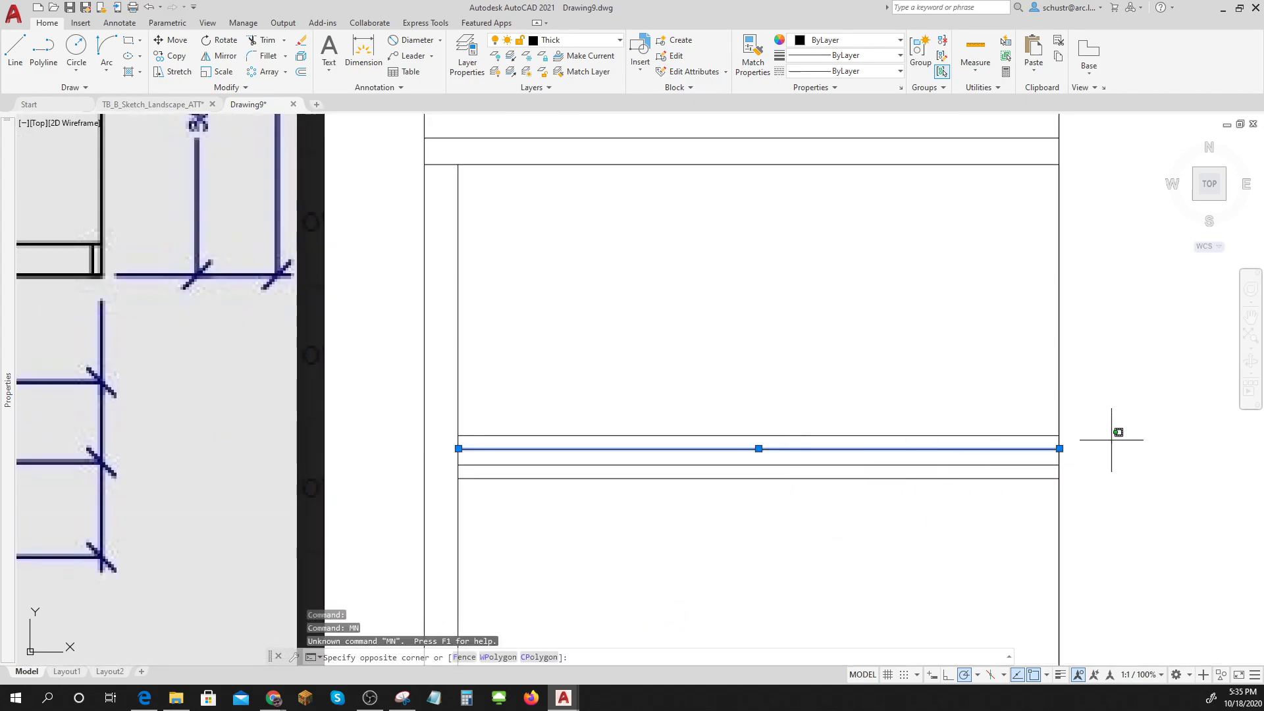
{"action": "left_click", "coordinate": [1111, 438]}
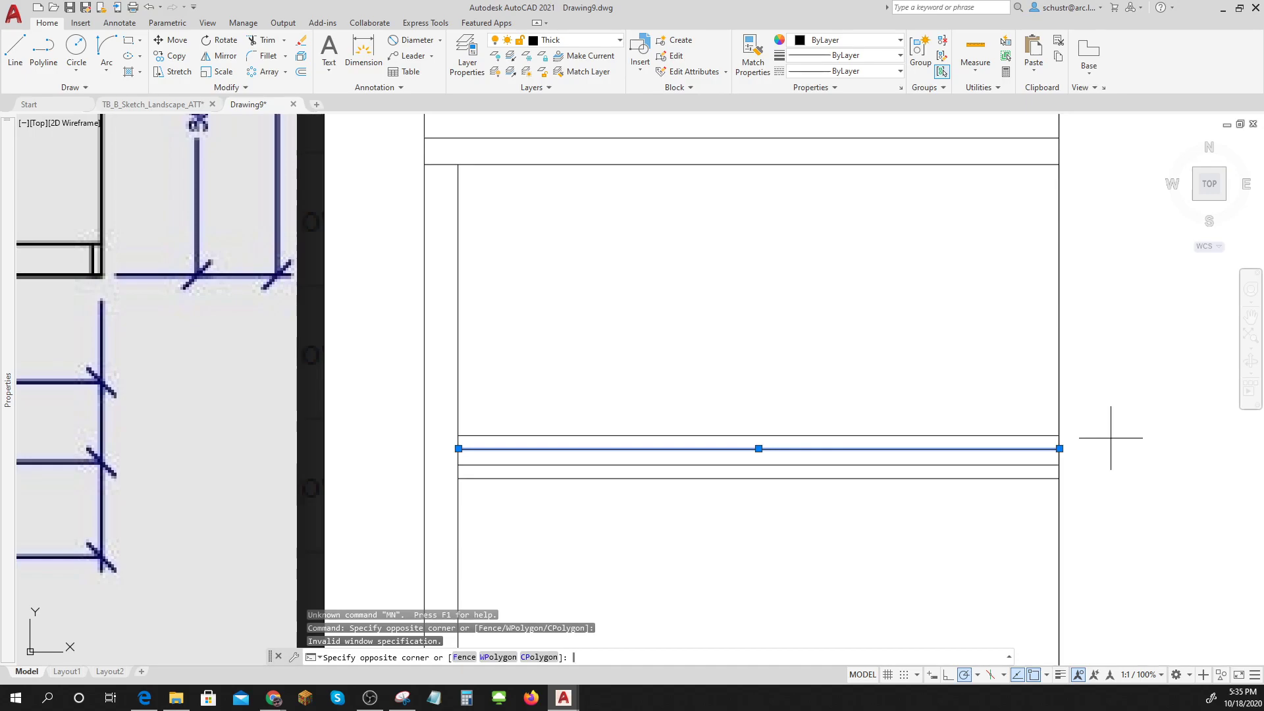
{"action": "key", "text": "Escape"}
{"action": "key", "text": "Escape"}
{"action": "key", "text": "Escape"}
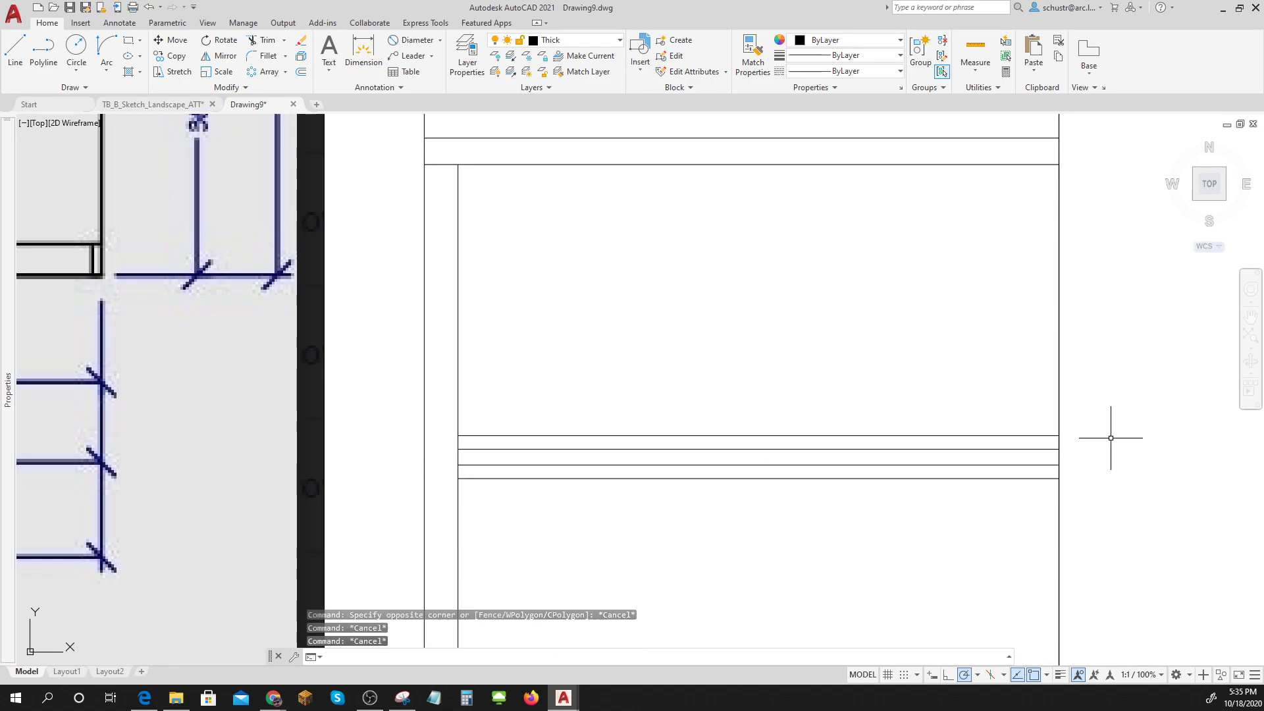
{"action": "key", "text": "Return"}
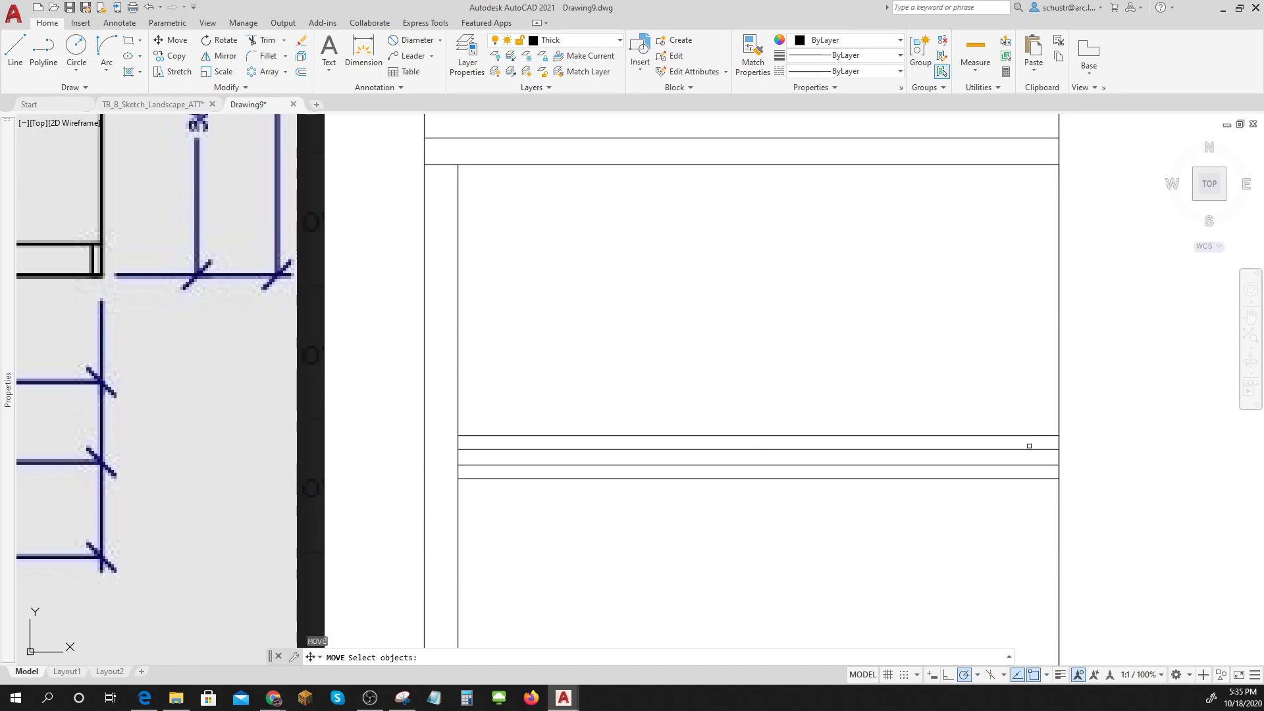
{"action": "left_click", "coordinate": [1026, 449]}
{"action": "key", "text": "Return"}
{"action": "left_click", "coordinate": [1156, 484]}
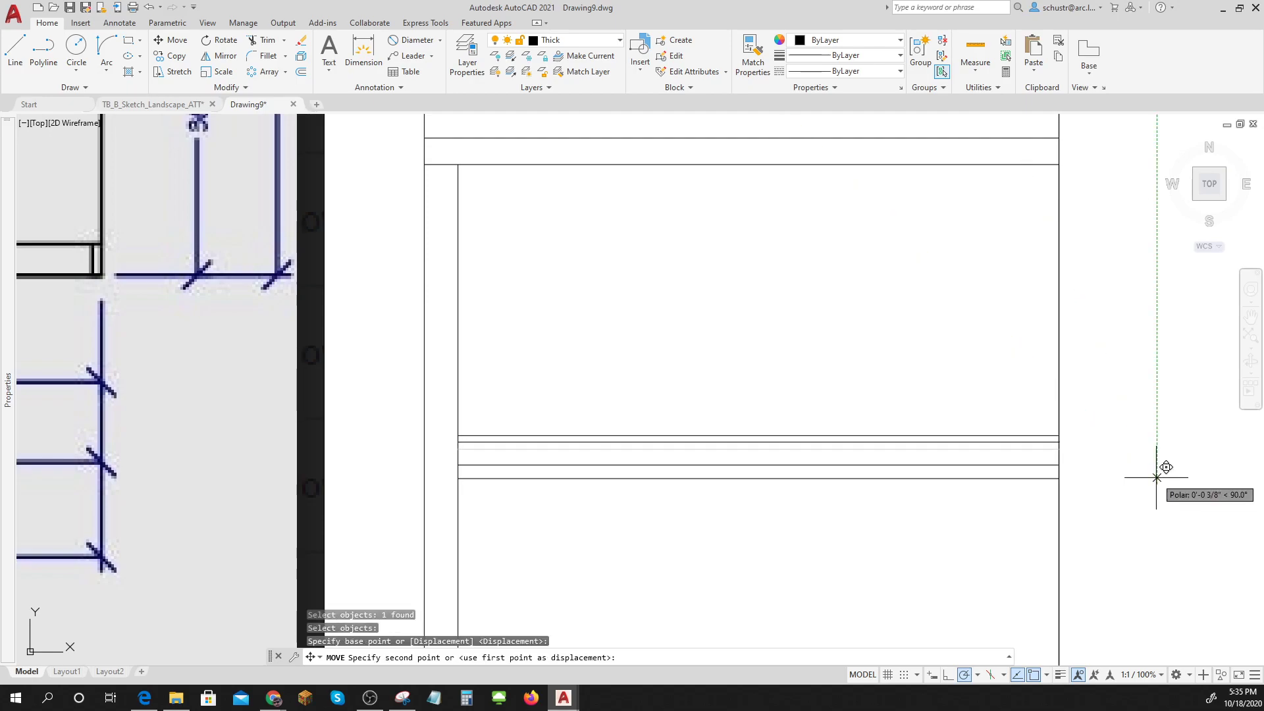
{"action": "left_click", "coordinate": [1164, 475]}
Raise the lower line of the new divider pair slightly
{"action": "key", "text": "Return"}
{"action": "left_click", "coordinate": [1049, 479]}
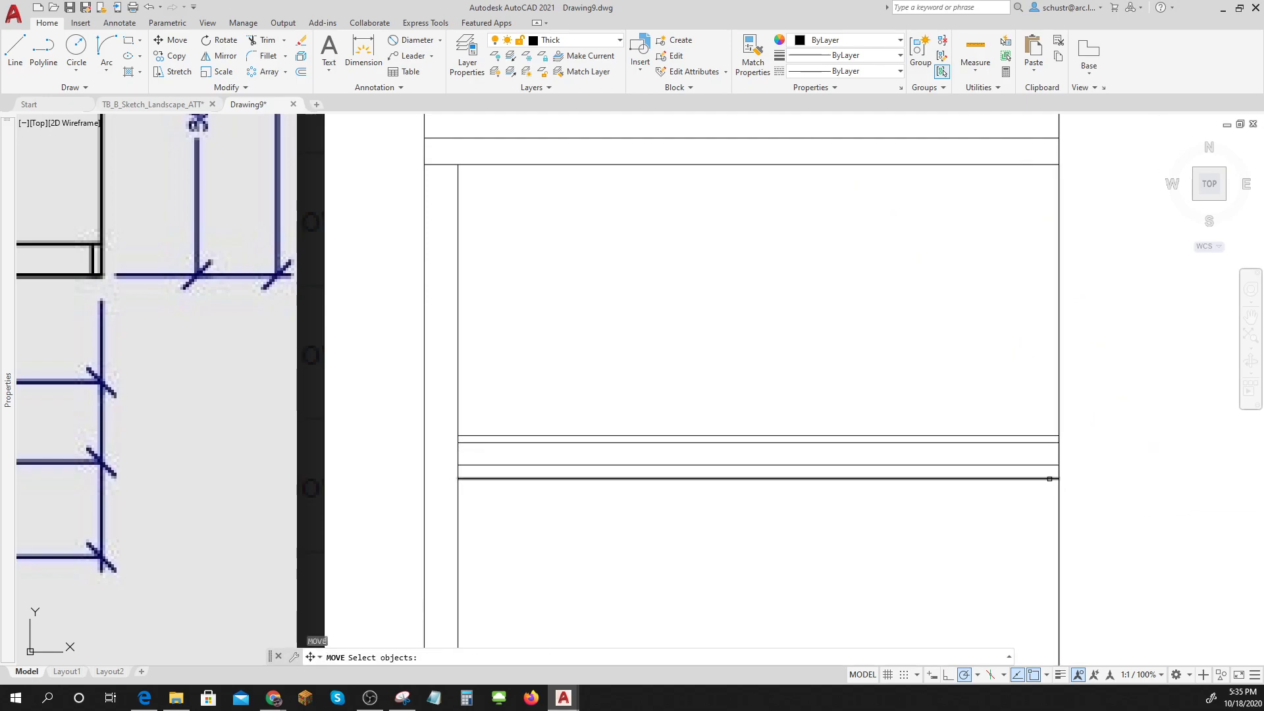
{"action": "key", "text": "Return"}
{"action": "left_click", "coordinate": [1106, 472]}
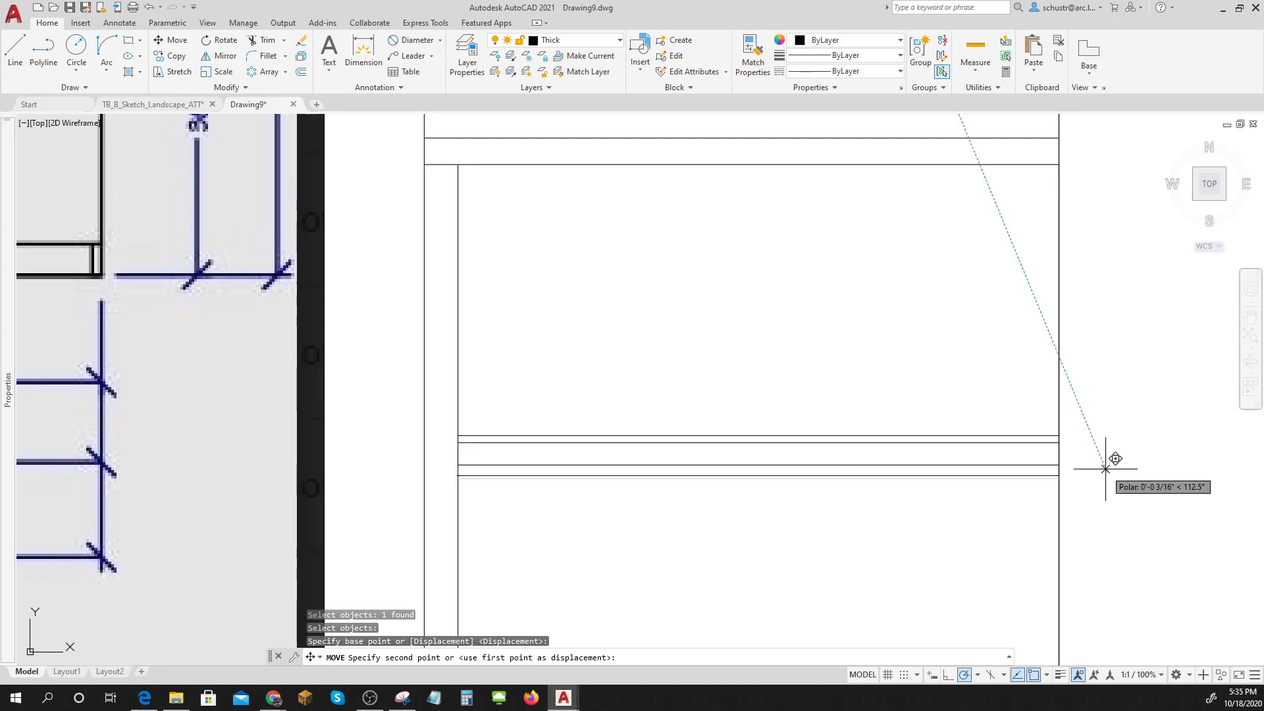
{"action": "left_click", "coordinate": [1113, 463]}
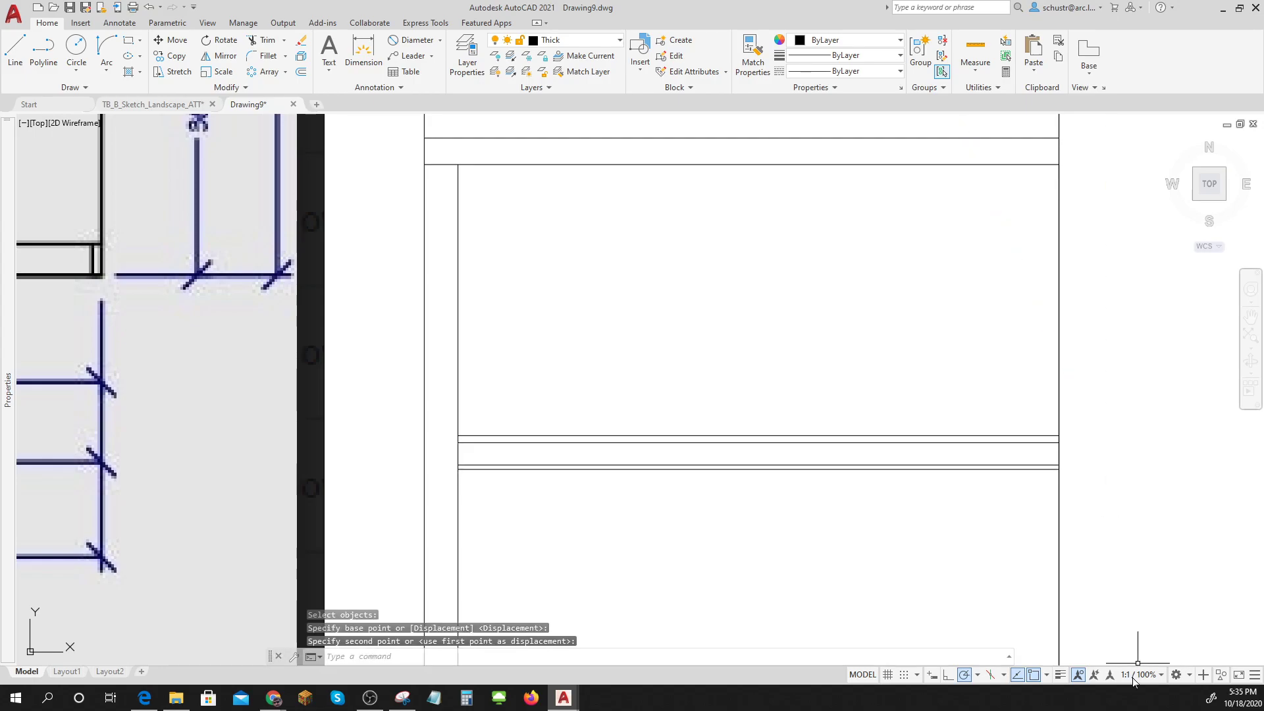
Turn on lineweight display so the cabinet lines show bold
{"action": "left_click", "coordinate": [1061, 674]}
{"action": "scroll", "coordinate": [1112, 560], "scroll_direction": "down", "scroll_amount": 6}
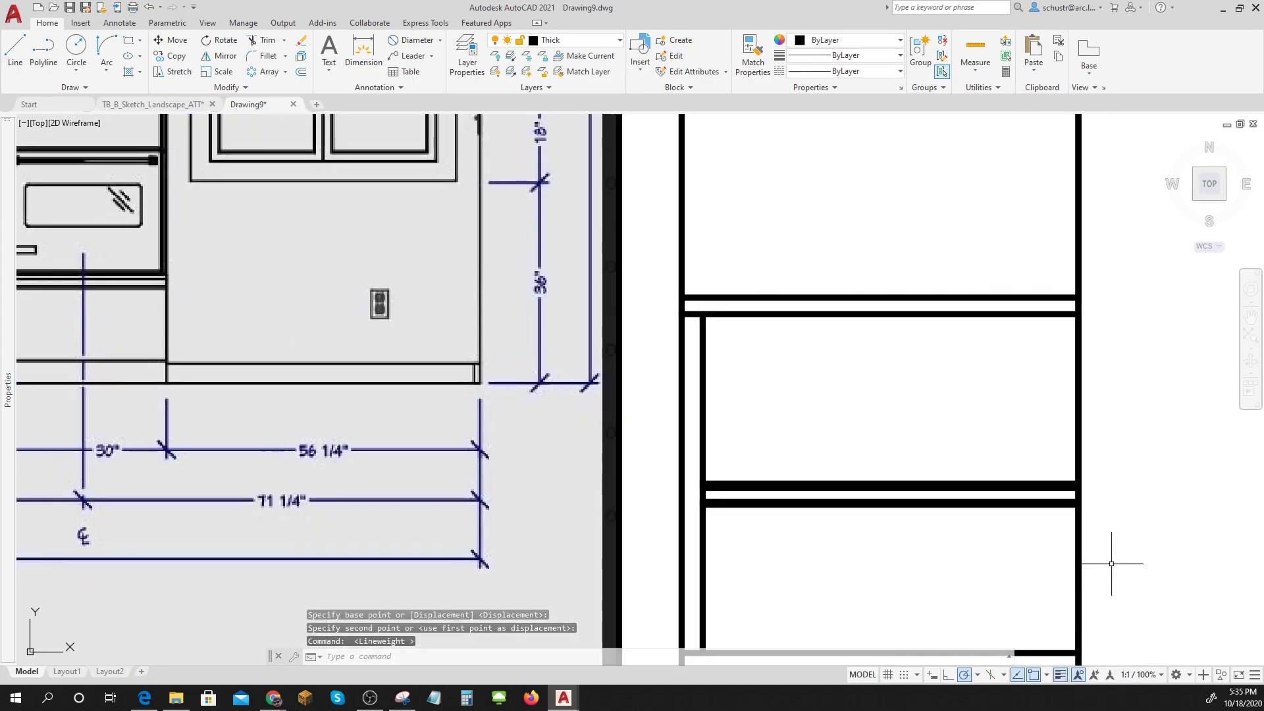
{"action": "scroll", "coordinate": [1028, 566], "scroll_direction": "up", "scroll_amount": 3}
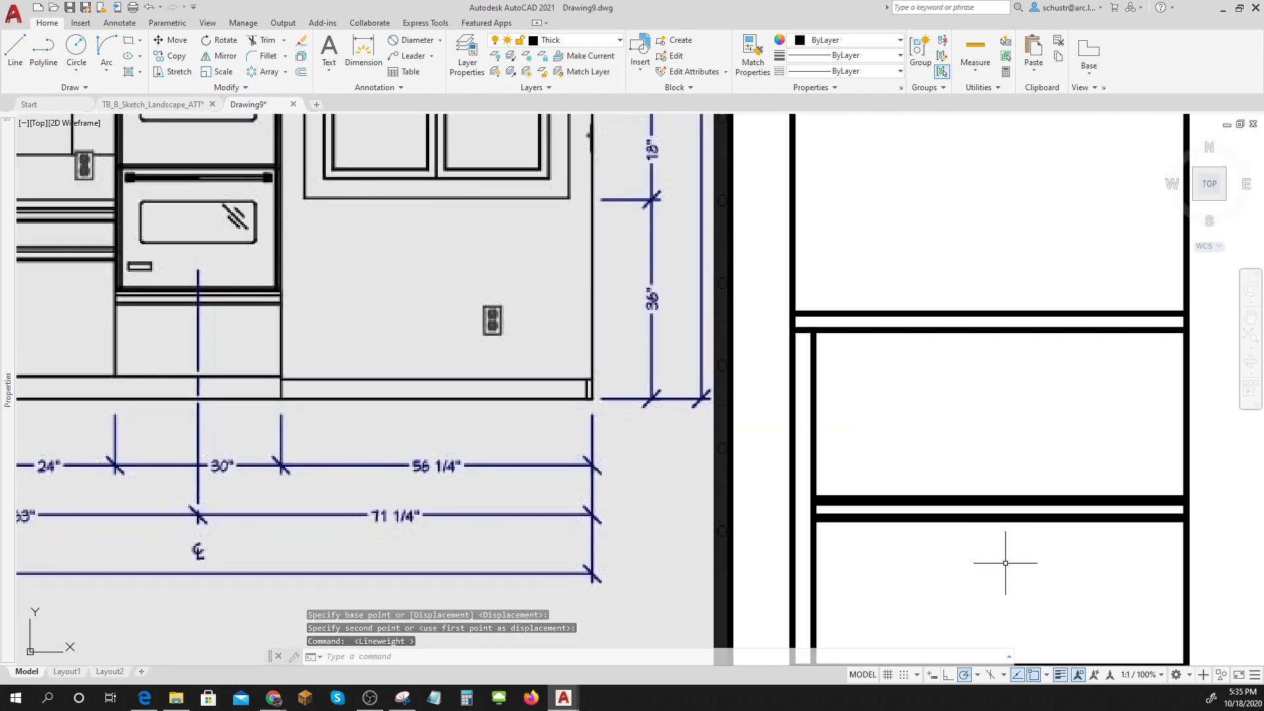
{"action": "scroll", "coordinate": [1001, 523], "scroll_direction": "up", "scroll_amount": 3}
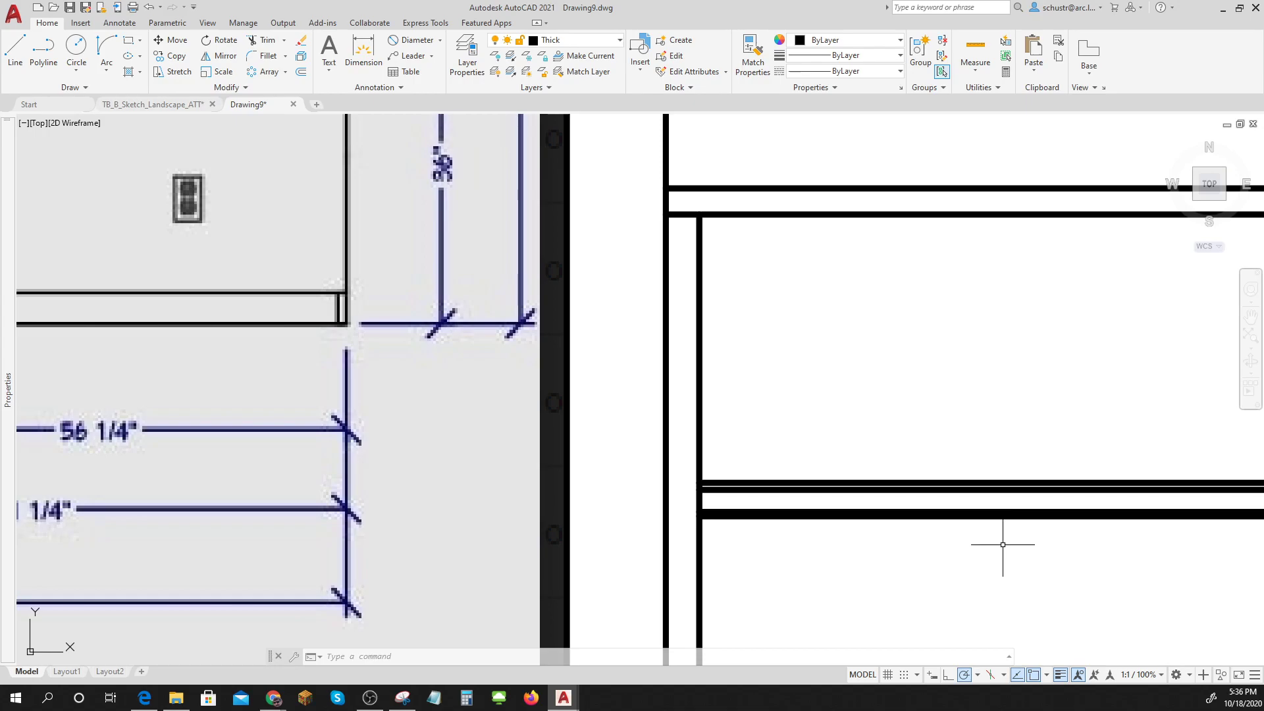
{"action": "key", "text": "Escape"}
{"action": "key", "text": "Escape"}
Copy the four divider lines upward twice to add more drawer divisions
{"action": "scroll", "coordinate": [1003, 544], "scroll_direction": "down", "scroll_amount": 2}
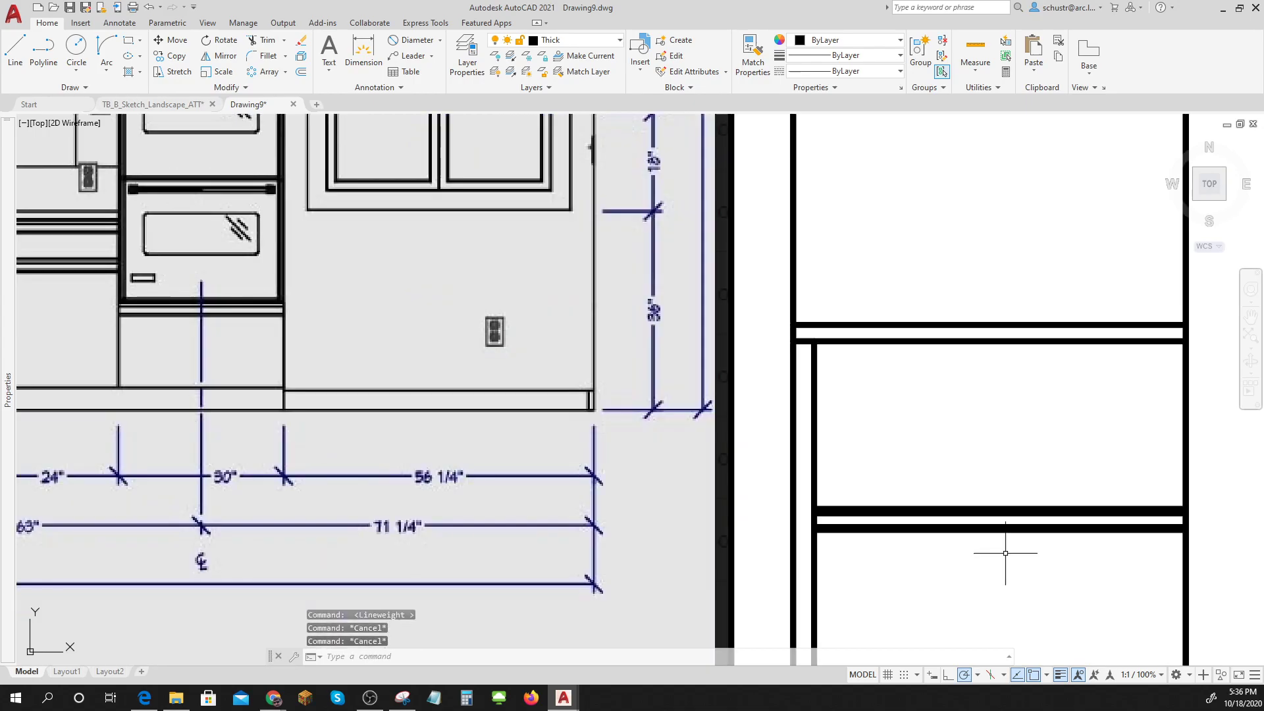
{"action": "type", "text": "c"}
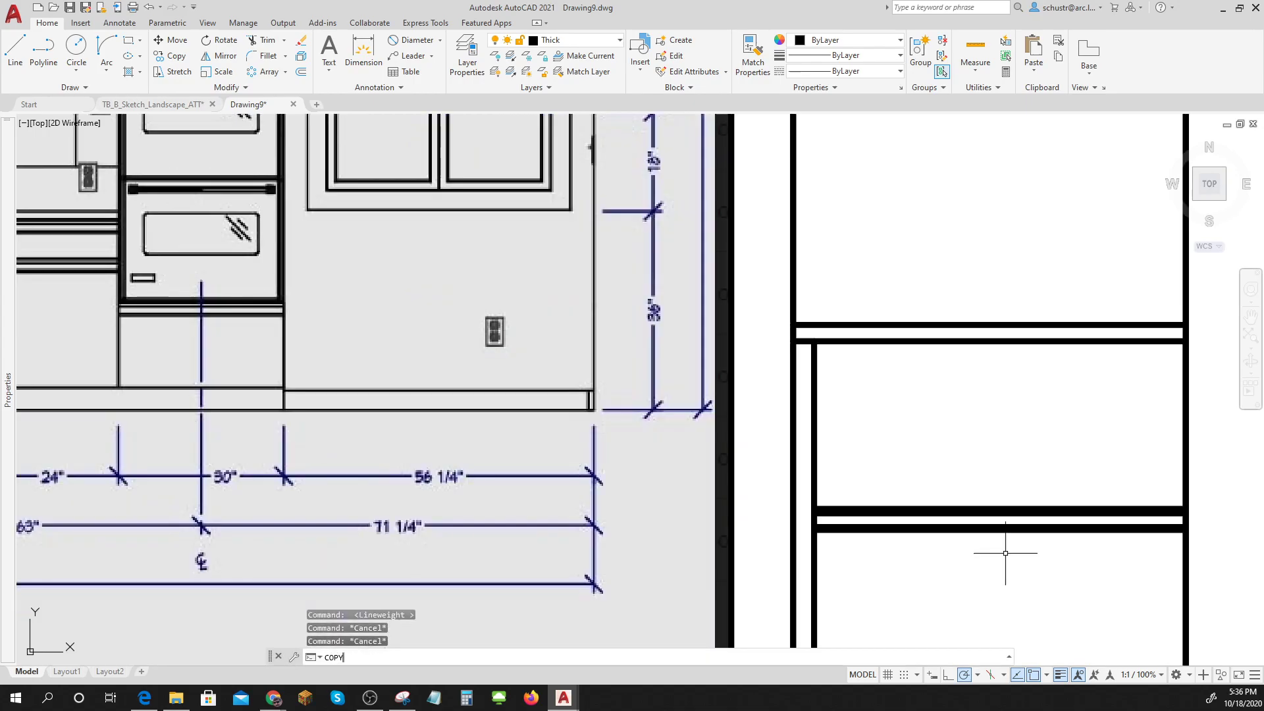
{"action": "key", "text": "Return"}
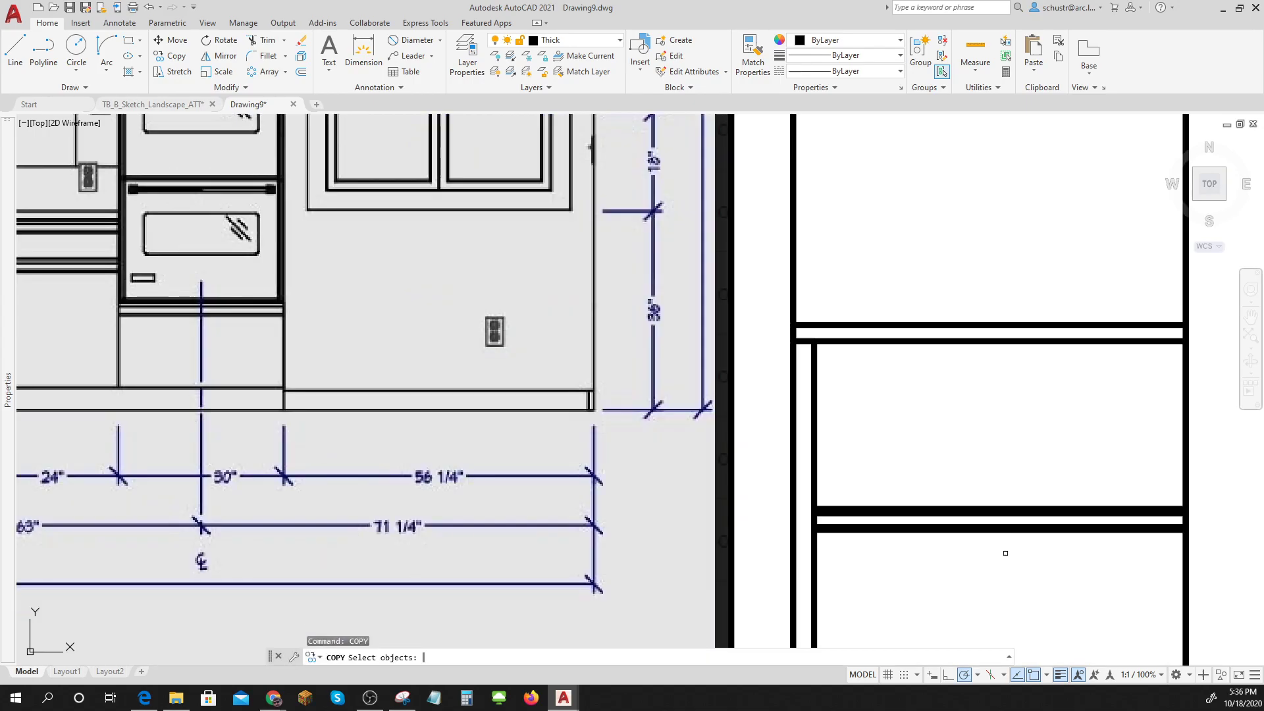
{"action": "left_click", "coordinate": [805, 501]}
{"action": "left_click", "coordinate": [1211, 566]}
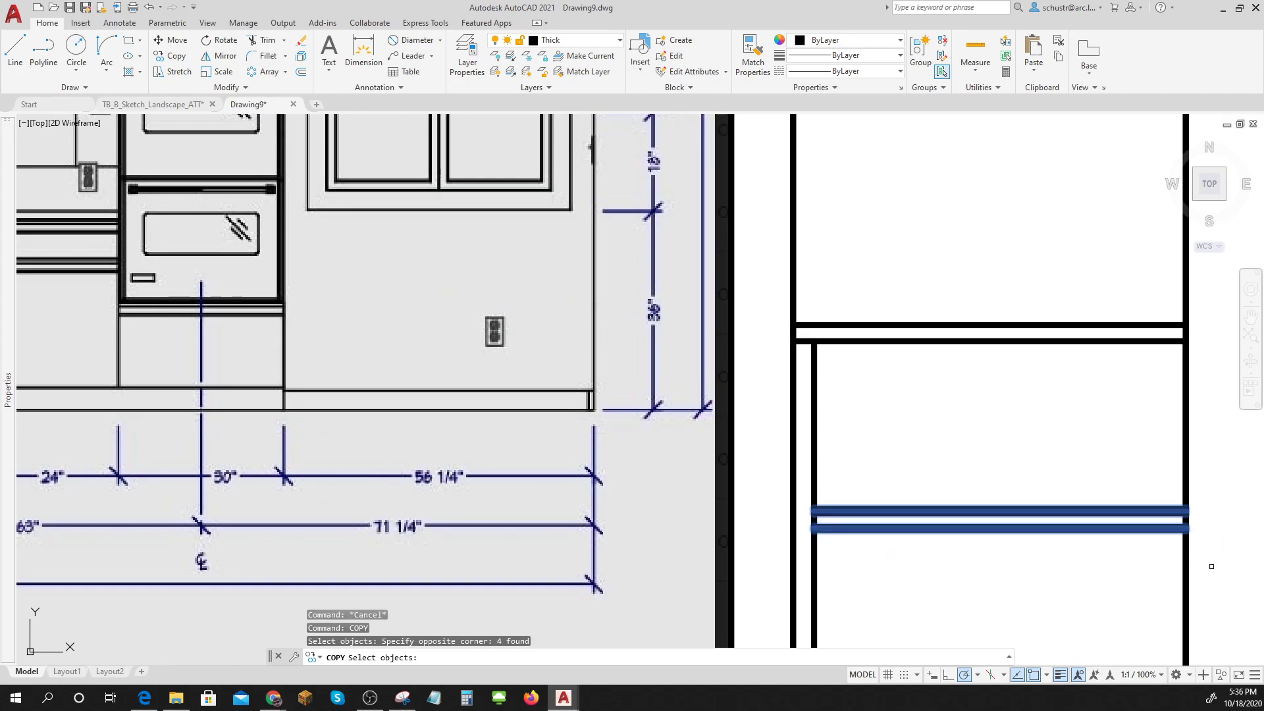
{"action": "key", "text": "Return"}
{"action": "left_click", "coordinate": [1213, 566]}
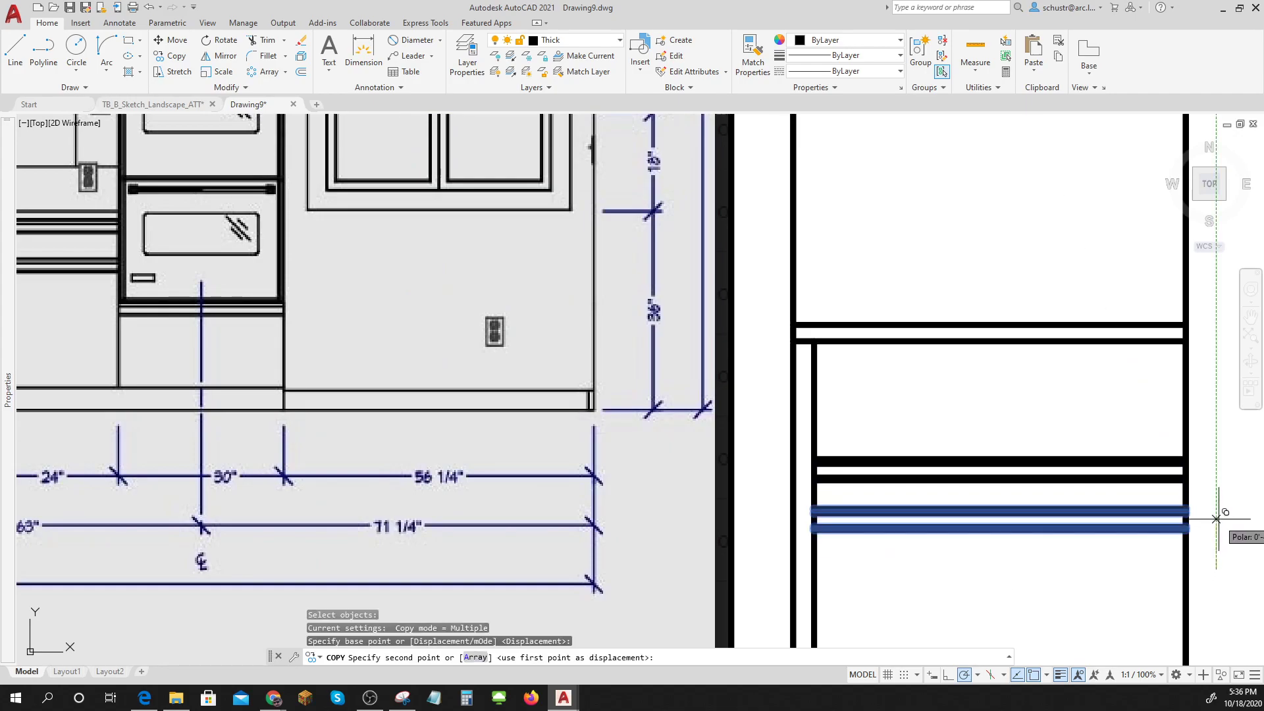
{"action": "left_click", "coordinate": [1216, 459]}
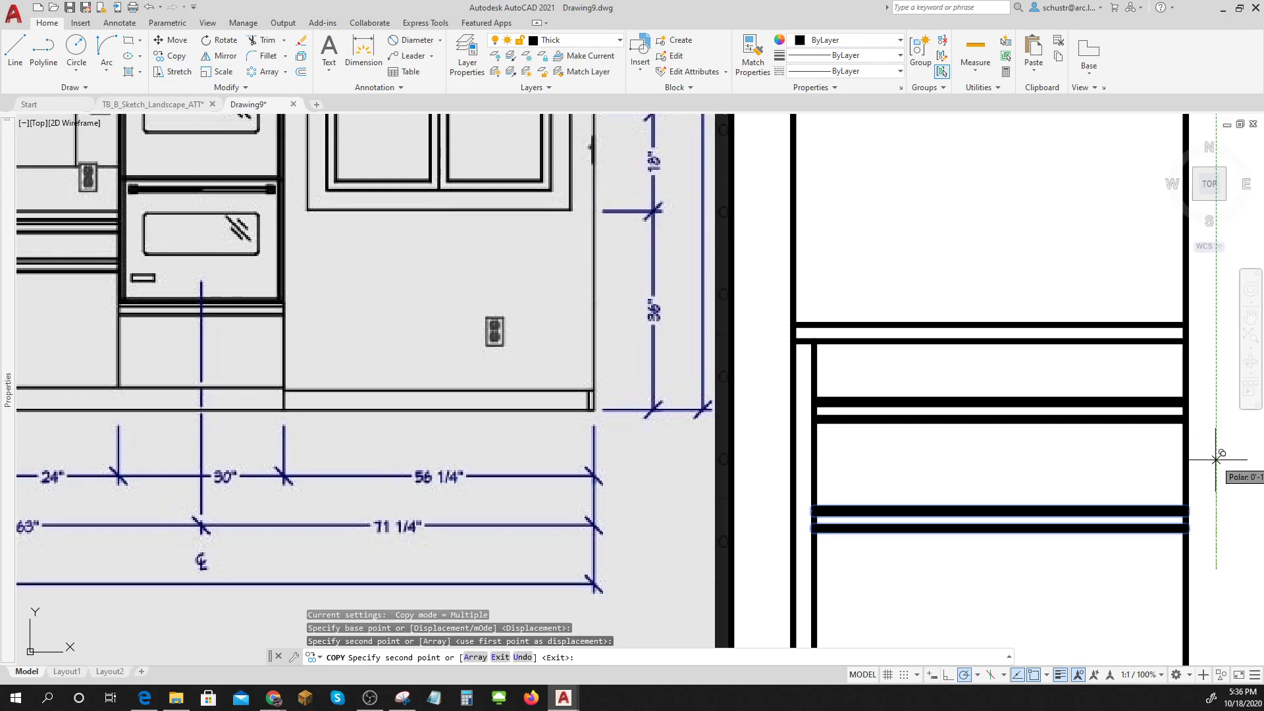
{"action": "middle_click_drag", "start_coordinate": [1218, 428], "coordinate": [1176, 474]}
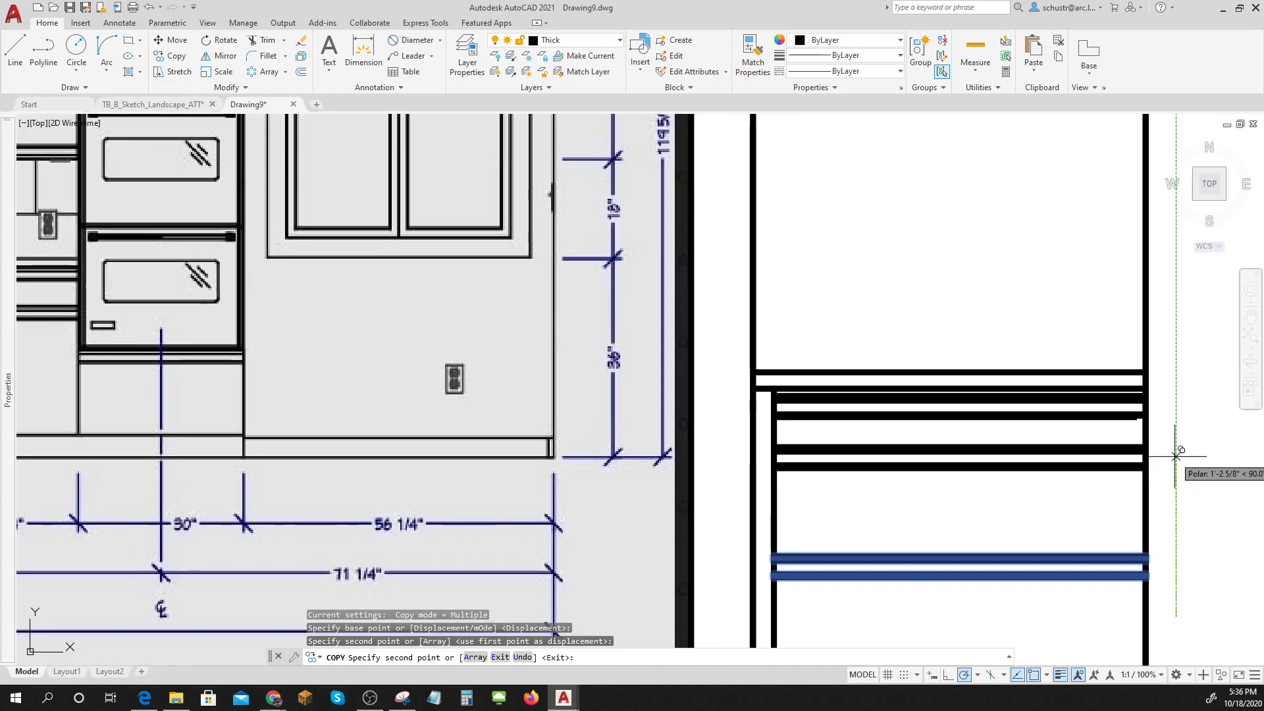
{"action": "scroll", "coordinate": [1176, 448], "scroll_direction": "down", "scroll_amount": 3}
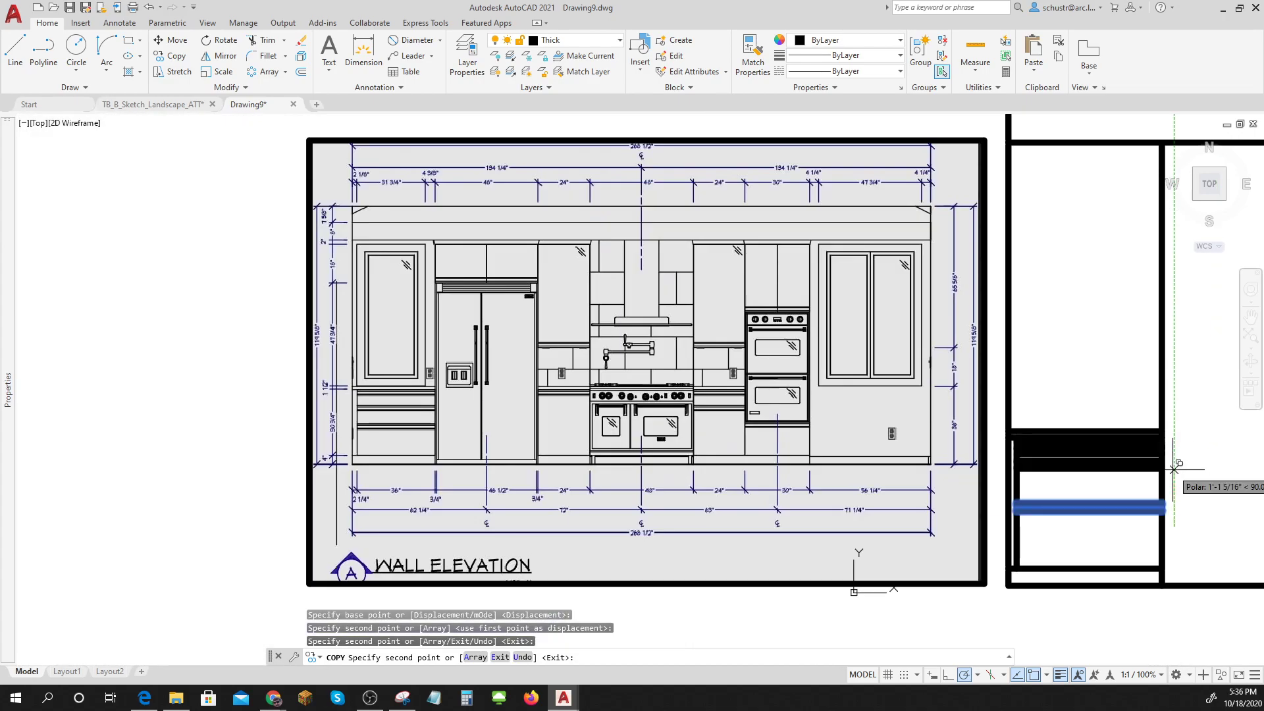
{"action": "left_click", "coordinate": [1172, 469]}
{"action": "key", "text": "Escape"}
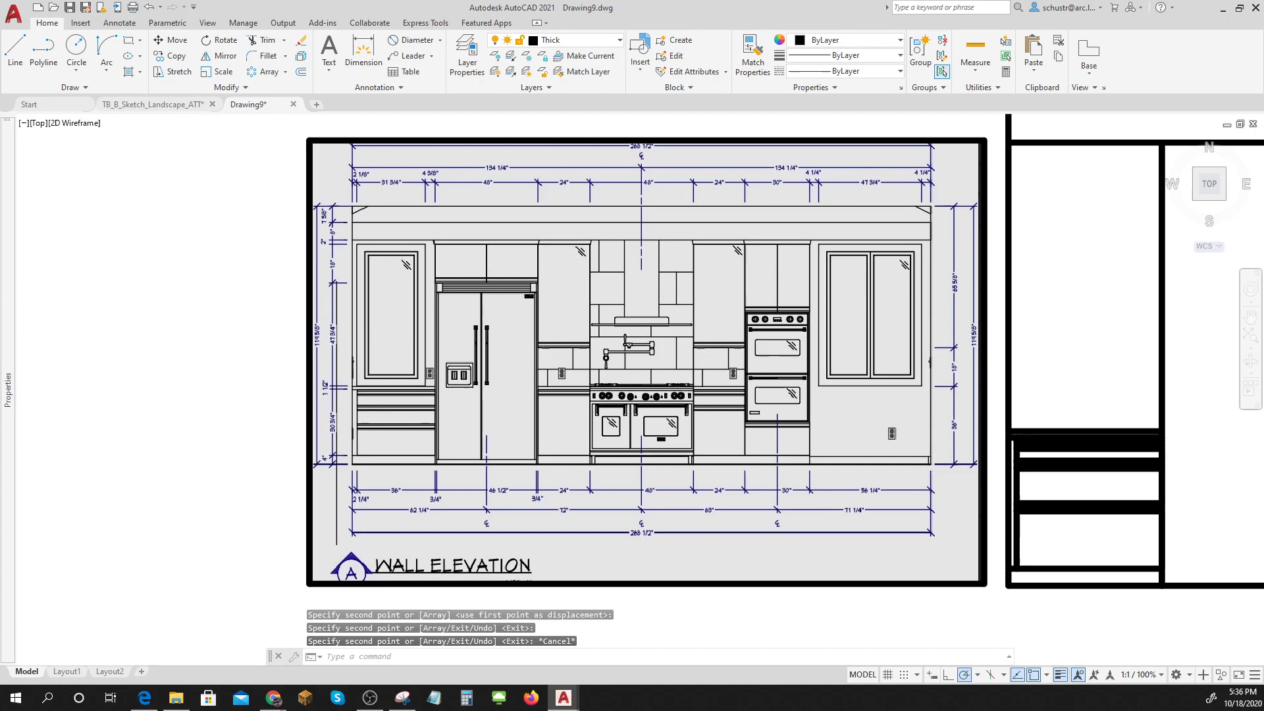
Zoom out to the full cabinet elevation and turn lineweight display off
{"action": "key", "text": "Escape"}
{"action": "scroll", "coordinate": [531, 338], "scroll_direction": "down", "scroll_amount": 3}
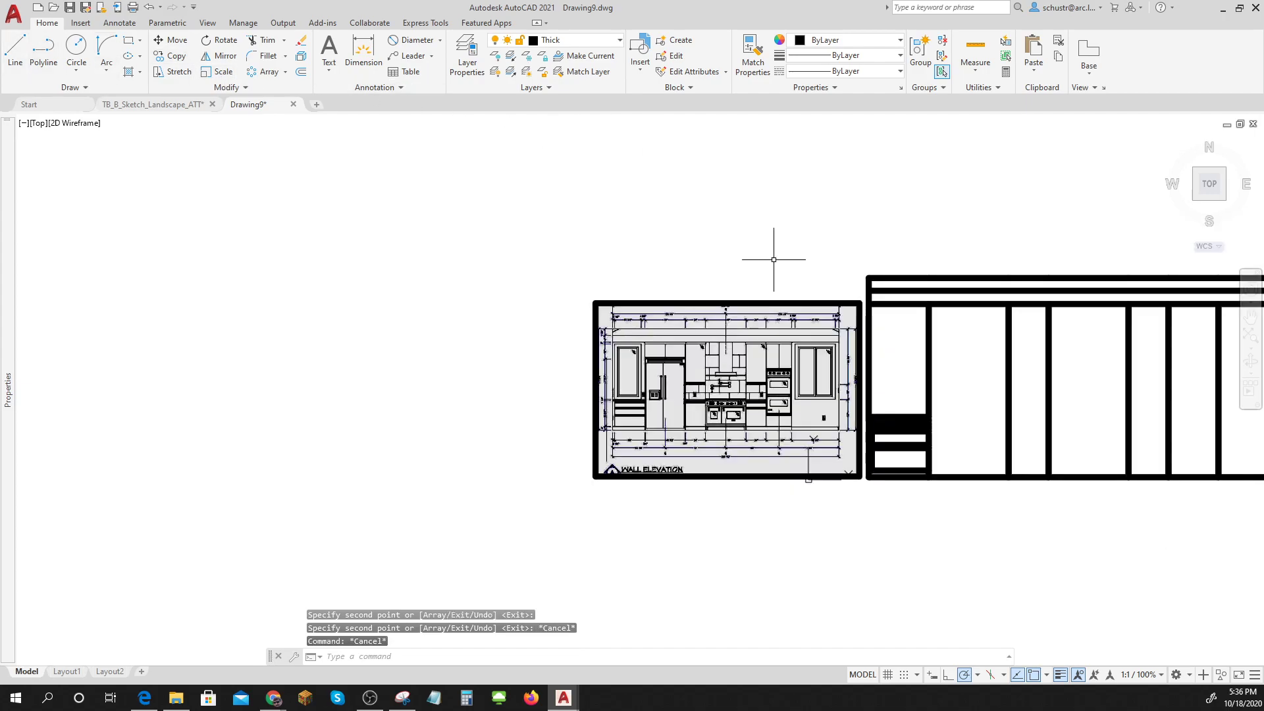
{"action": "scroll", "coordinate": [779, 263], "scroll_direction": "down", "scroll_amount": 2}
{"action": "middle_click_drag", "start_coordinate": [779, 263], "coordinate": [470, 341]}
{"action": "scroll", "coordinate": [688, 412], "scroll_direction": "up", "scroll_amount": 4}
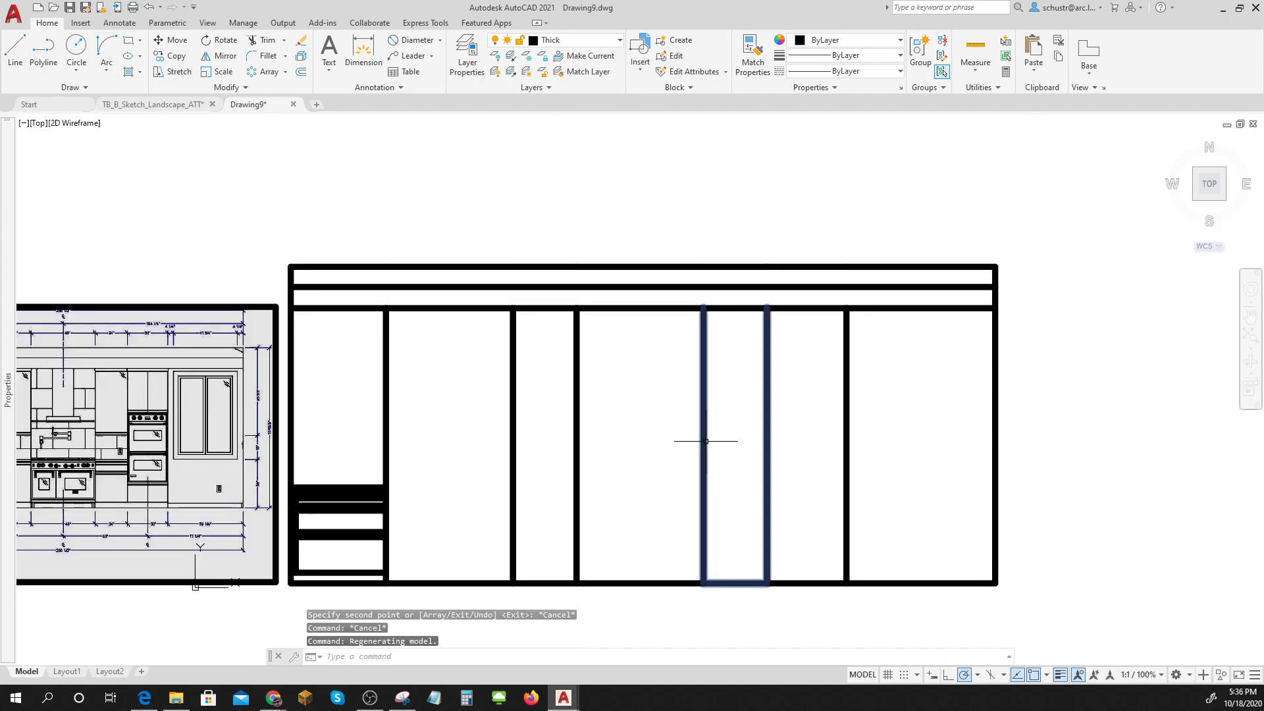
{"action": "left_click", "coordinate": [1060, 674]}
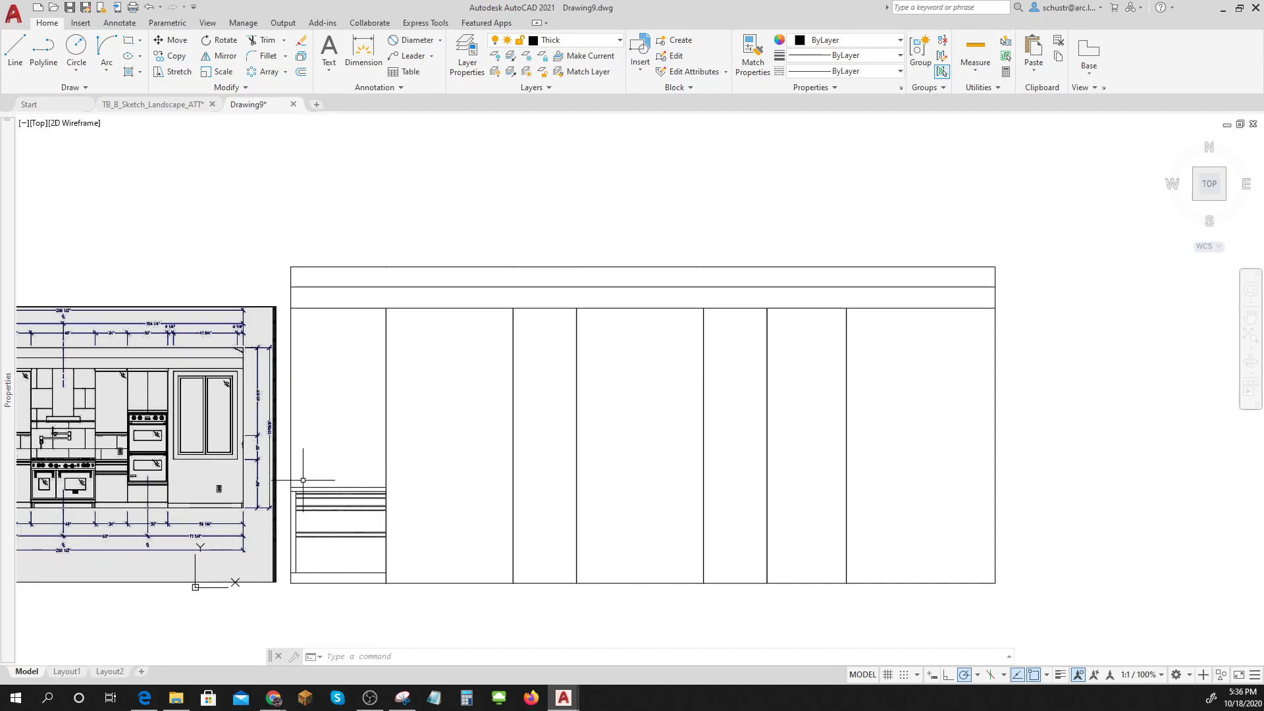
Draw a rectangle for the upper glass-door cabinet above the drawers in the leftmost column
{"action": "left_click", "coordinate": [129, 41]}
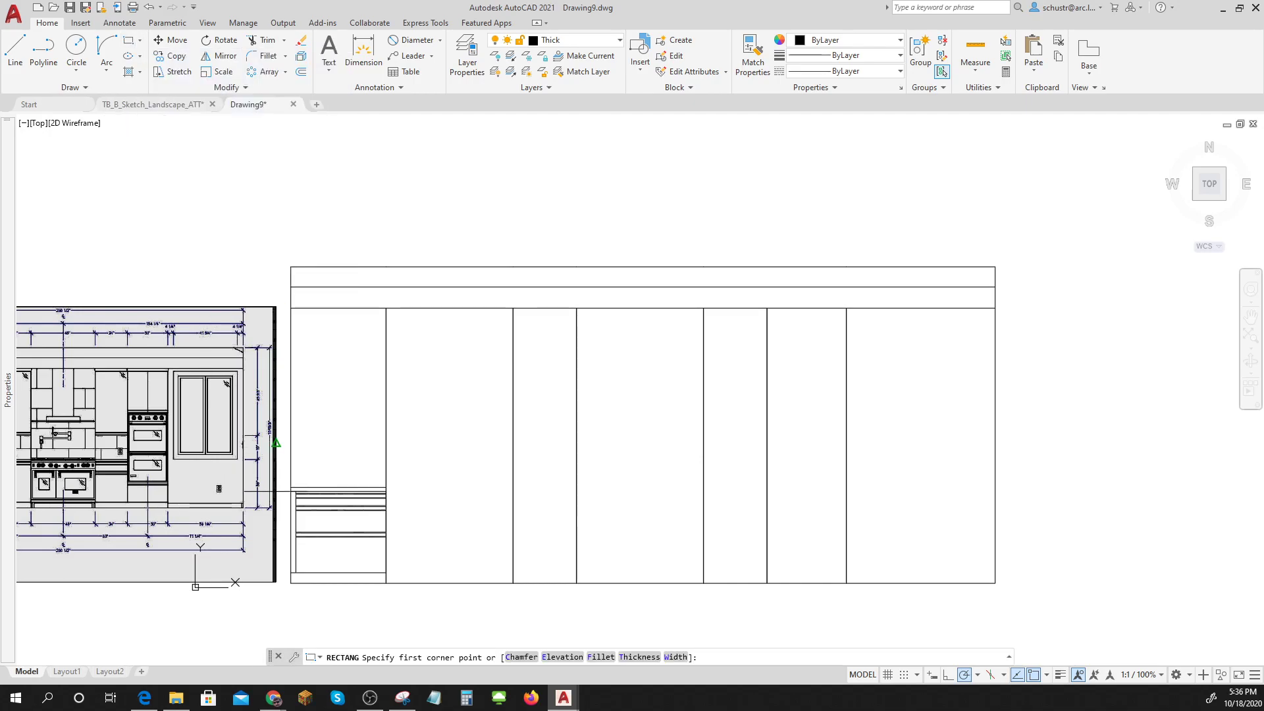
{"action": "scroll", "coordinate": [278, 481], "scroll_direction": "up", "scroll_amount": 3}
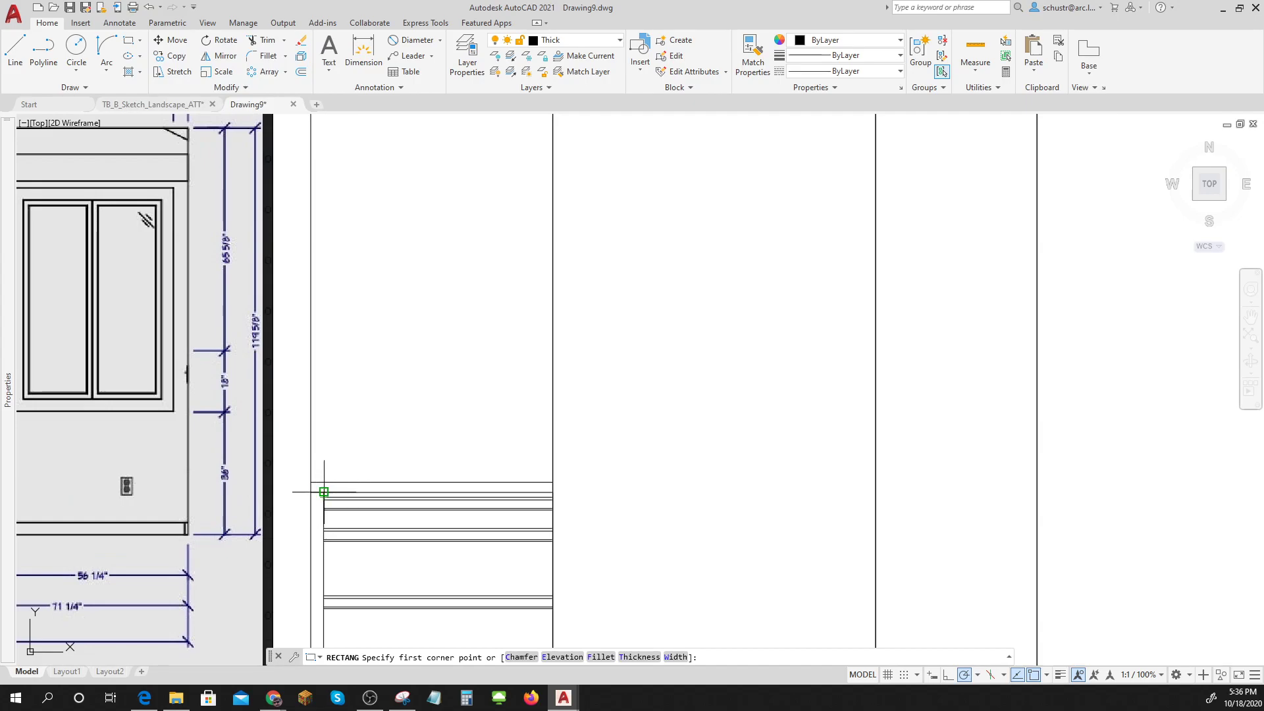
{"action": "left_click", "coordinate": [324, 468]}
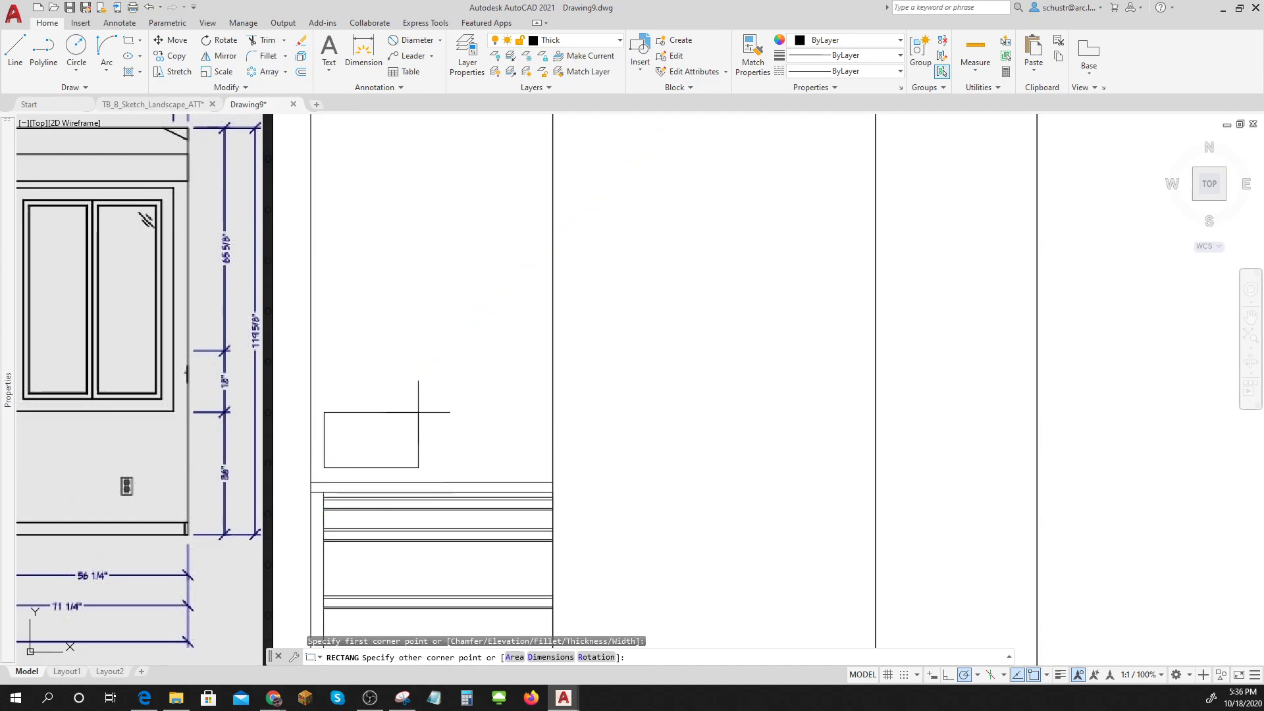
{"action": "scroll", "coordinate": [423, 411], "scroll_direction": "down", "scroll_amount": 2}
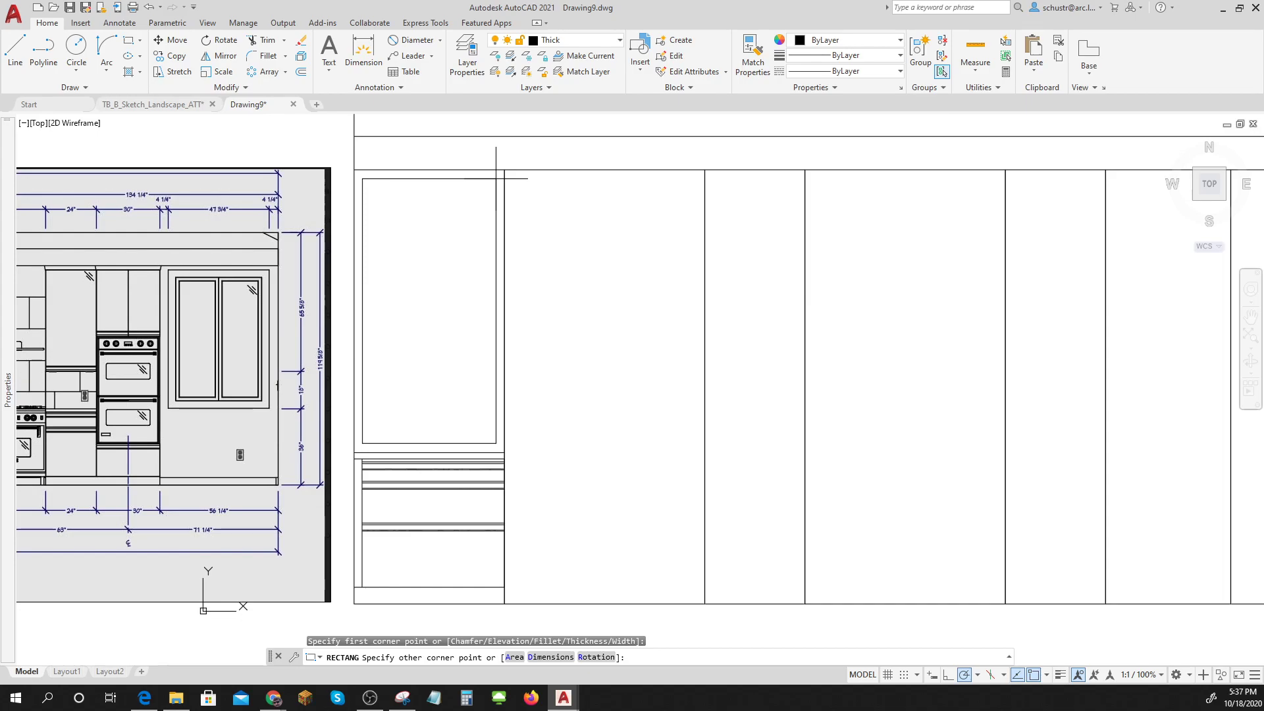
{"action": "left_click", "coordinate": [495, 178]}
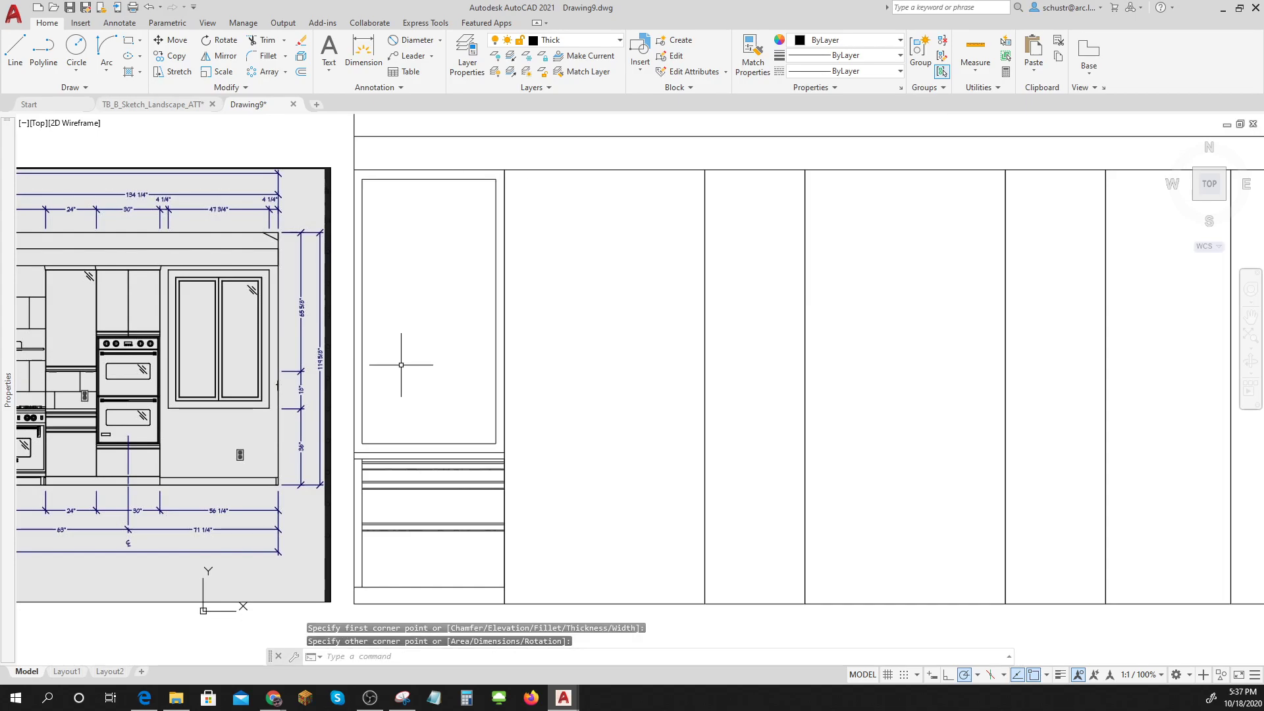
Offset the door rectangle inward twice with the Through option to form a nested frame
{"action": "type", "text": "o"}
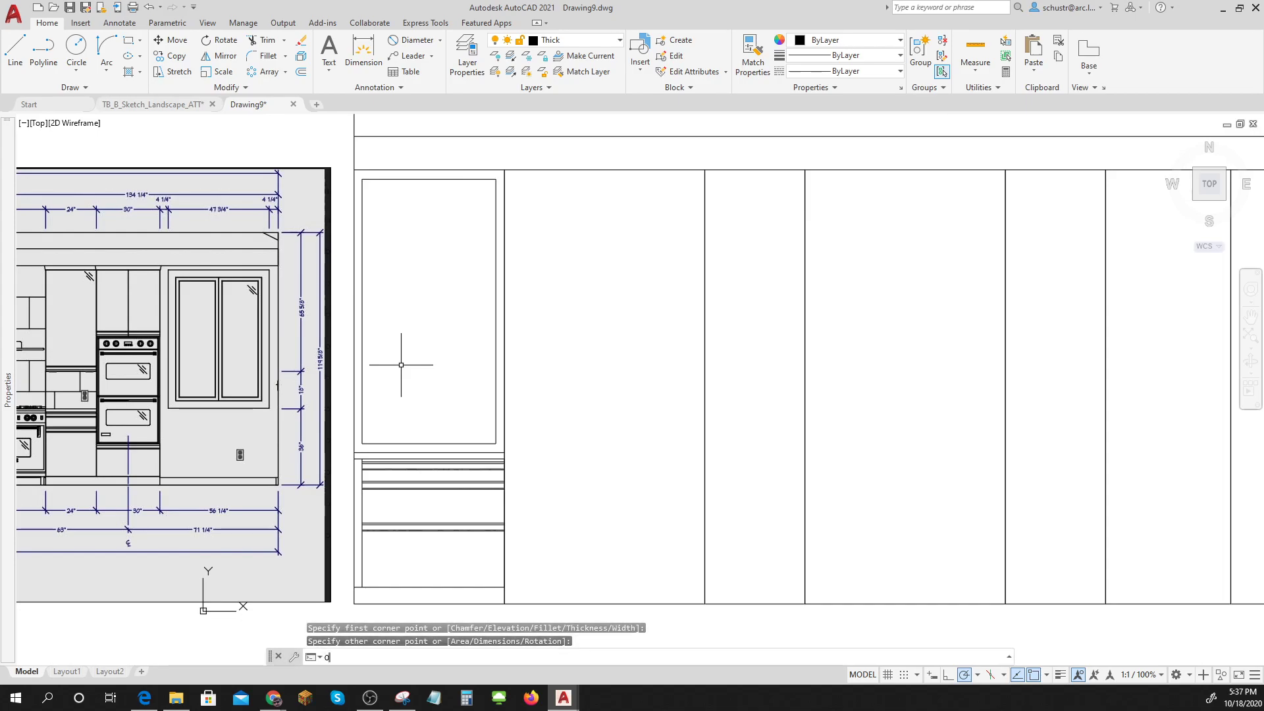
{"action": "key", "text": "Return"}
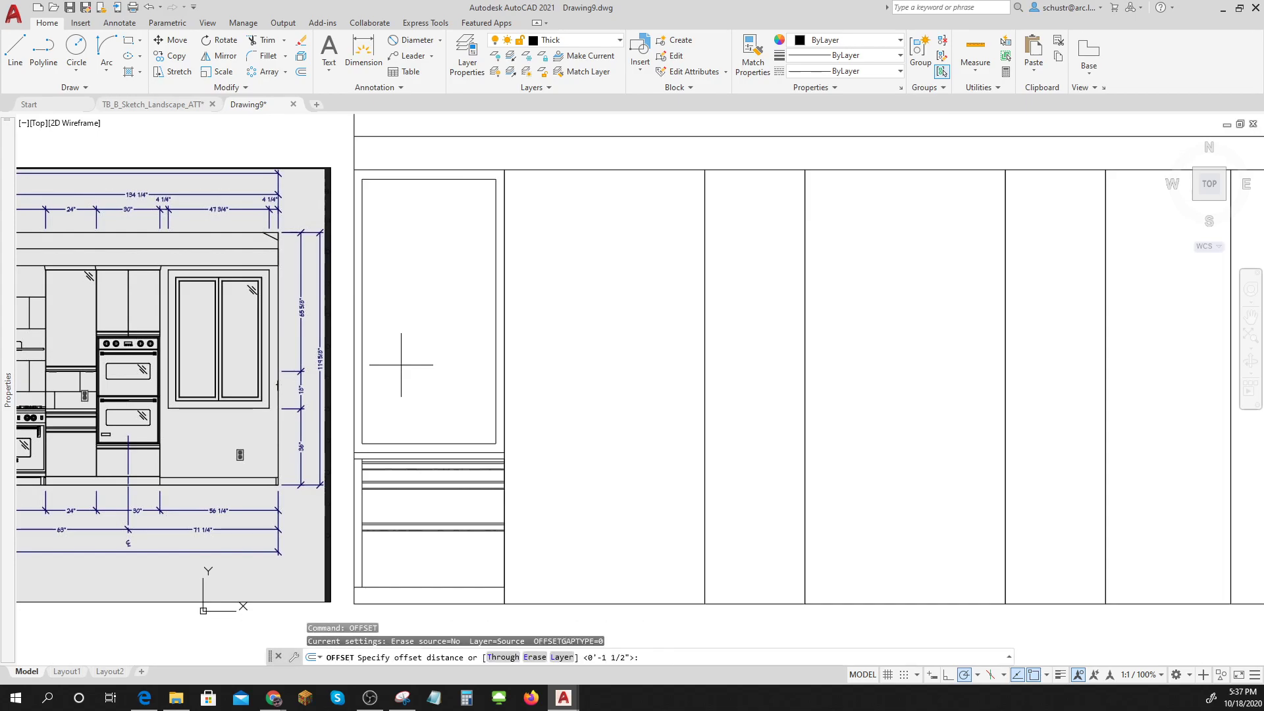
{"action": "type", "text": "T"}
{"action": "key", "text": "Return"}
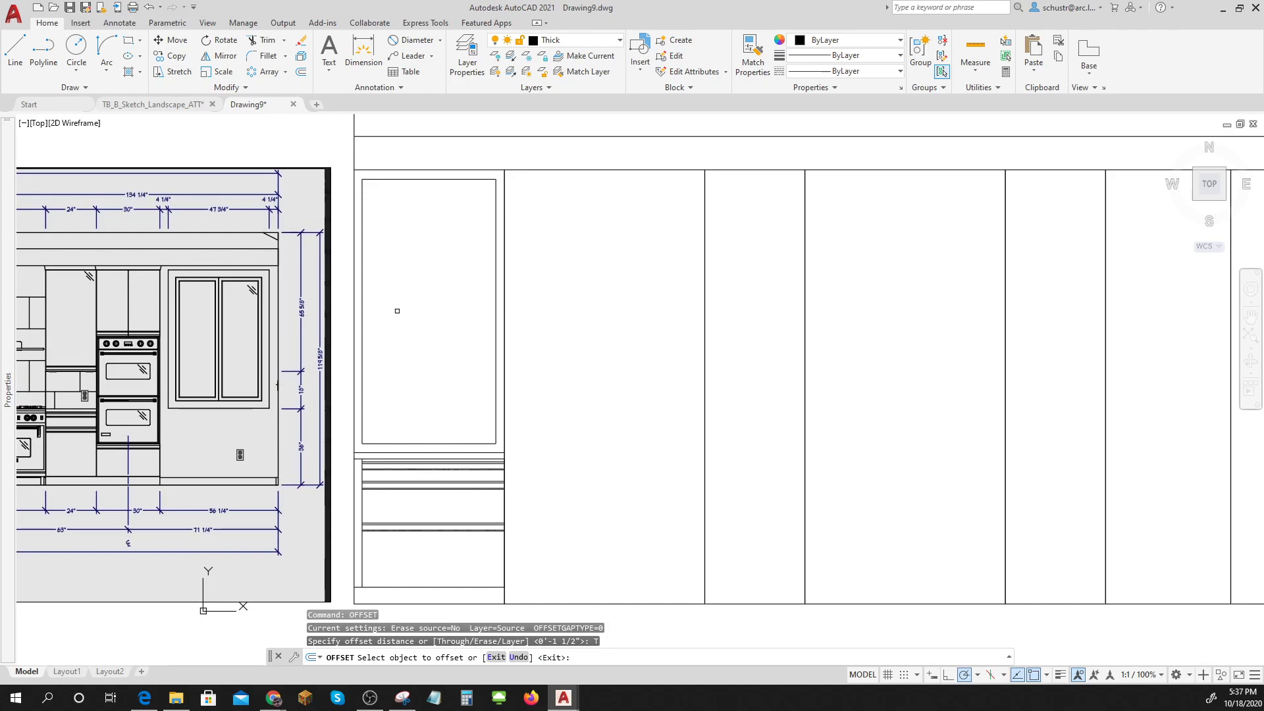
{"action": "left_click", "coordinate": [430, 179]}
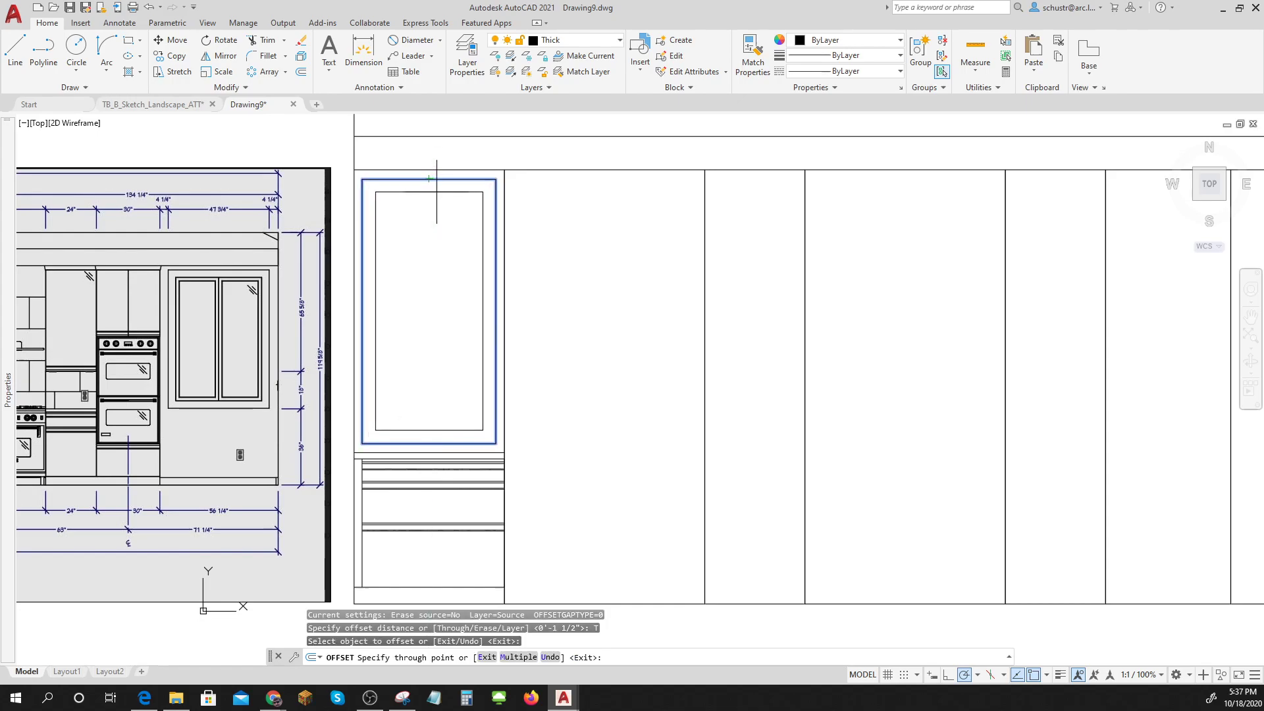
{"action": "left_click", "coordinate": [436, 192]}
{"action": "left_click", "coordinate": [436, 193]}
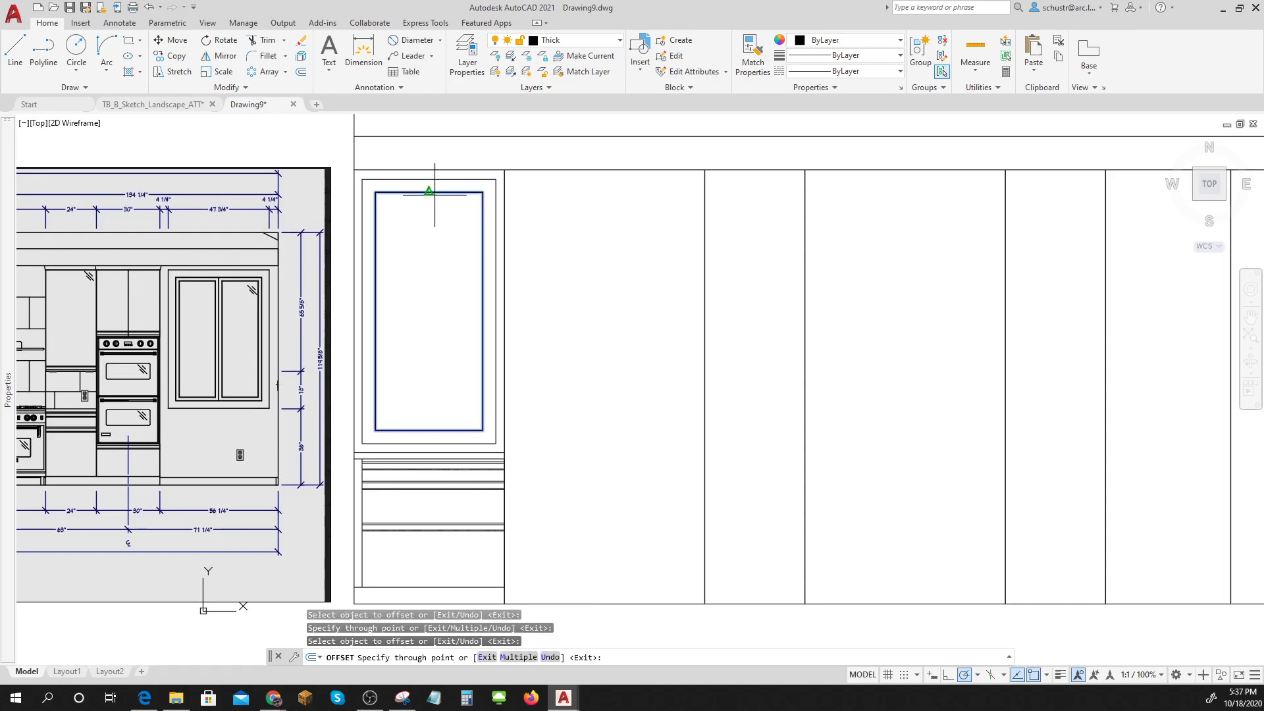
{"action": "key", "text": "Return"}
{"action": "key", "text": "Return"}
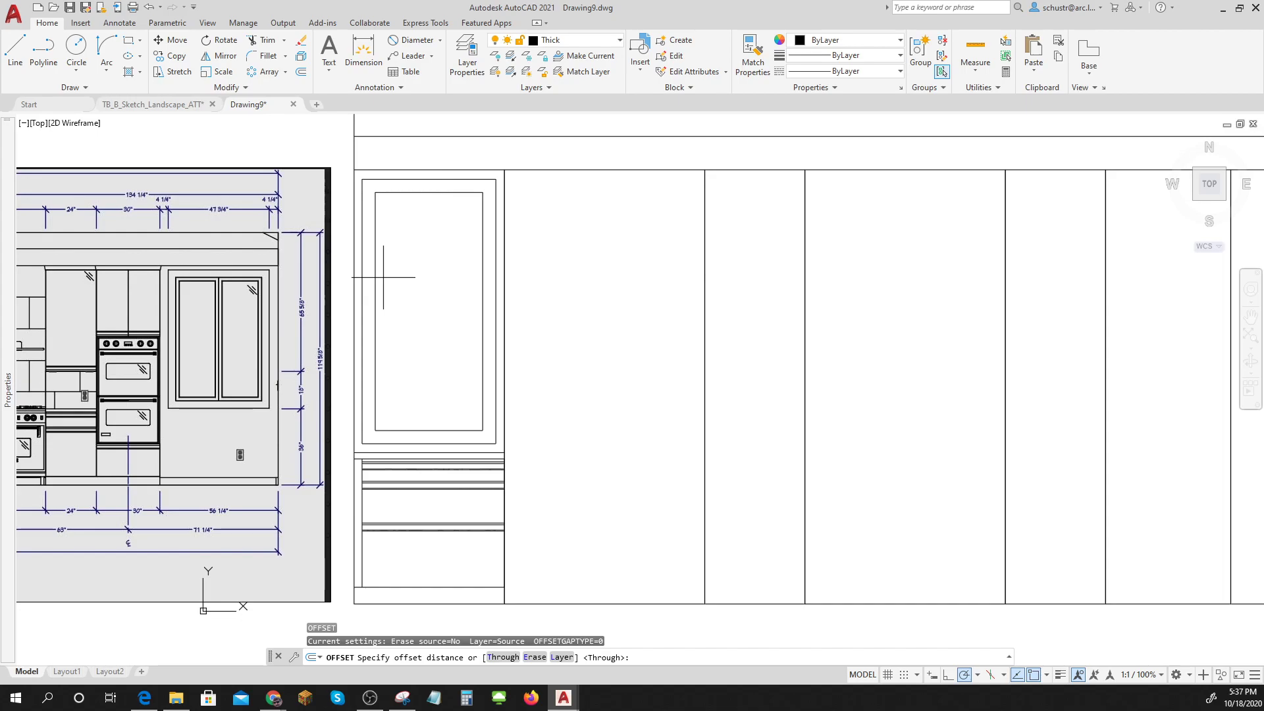
{"action": "key", "text": "Return"}
{"action": "left_click", "coordinate": [430, 193]}
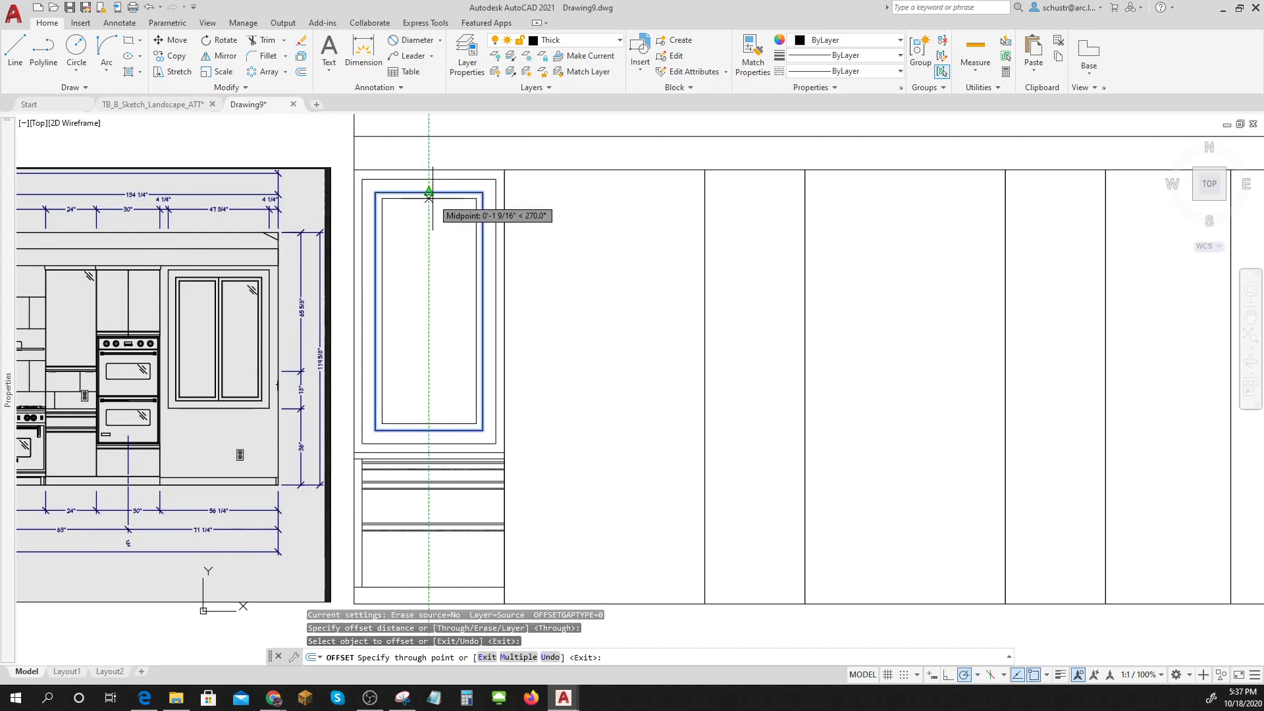
{"action": "left_click", "coordinate": [433, 198]}
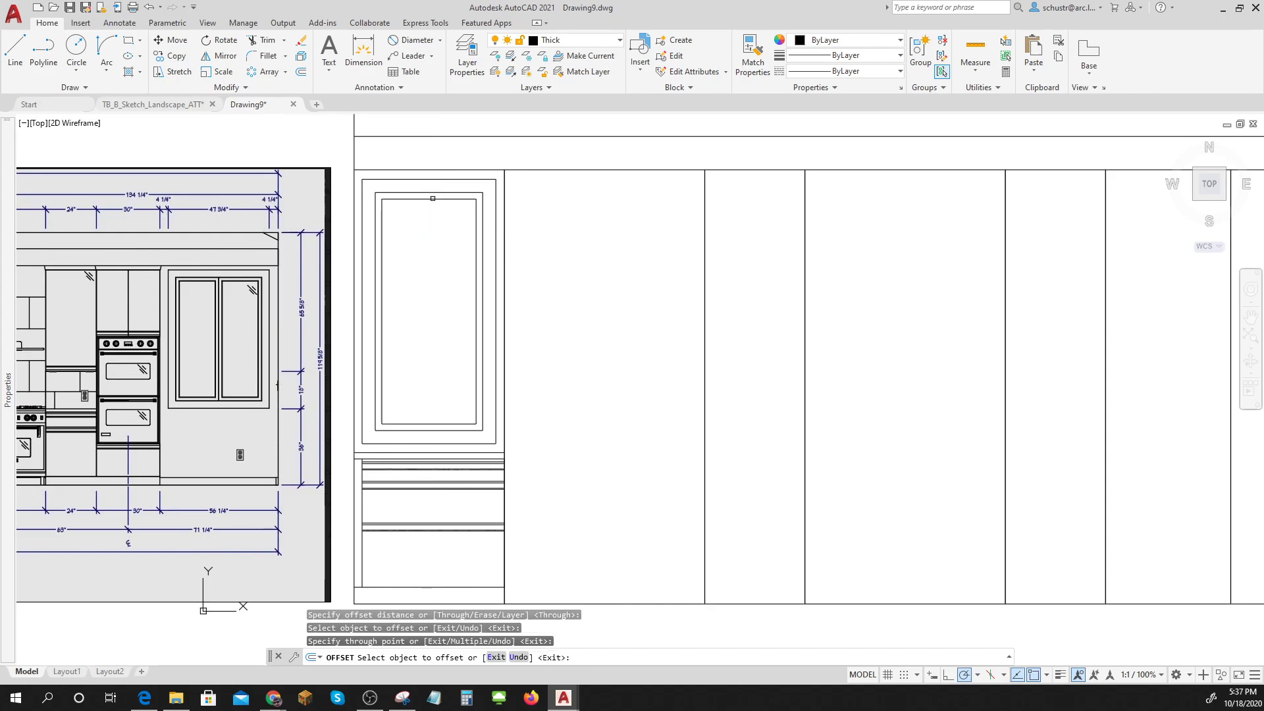
{"action": "key", "text": "Escape"}
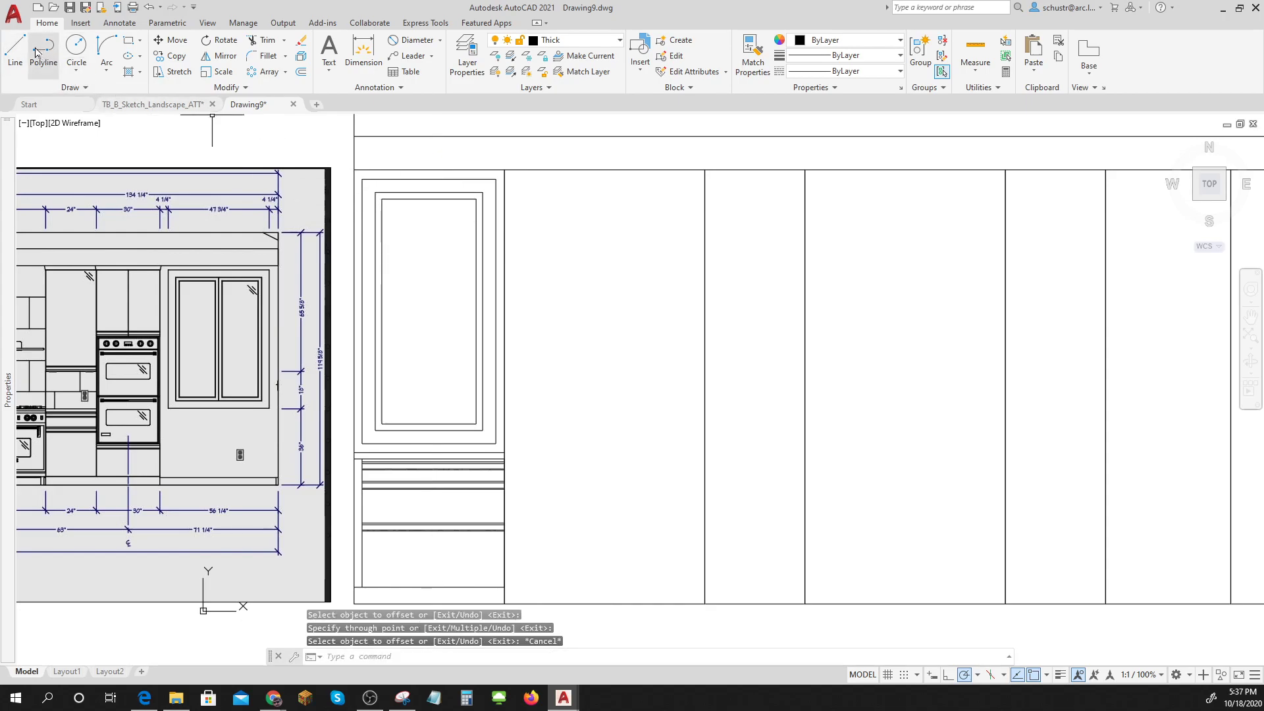
Draw a short diagonal glass line near the glass panel's top-right corner
{"action": "left_click", "coordinate": [15, 48]}
{"action": "scroll", "coordinate": [464, 235], "scroll_direction": "up", "scroll_amount": 4}
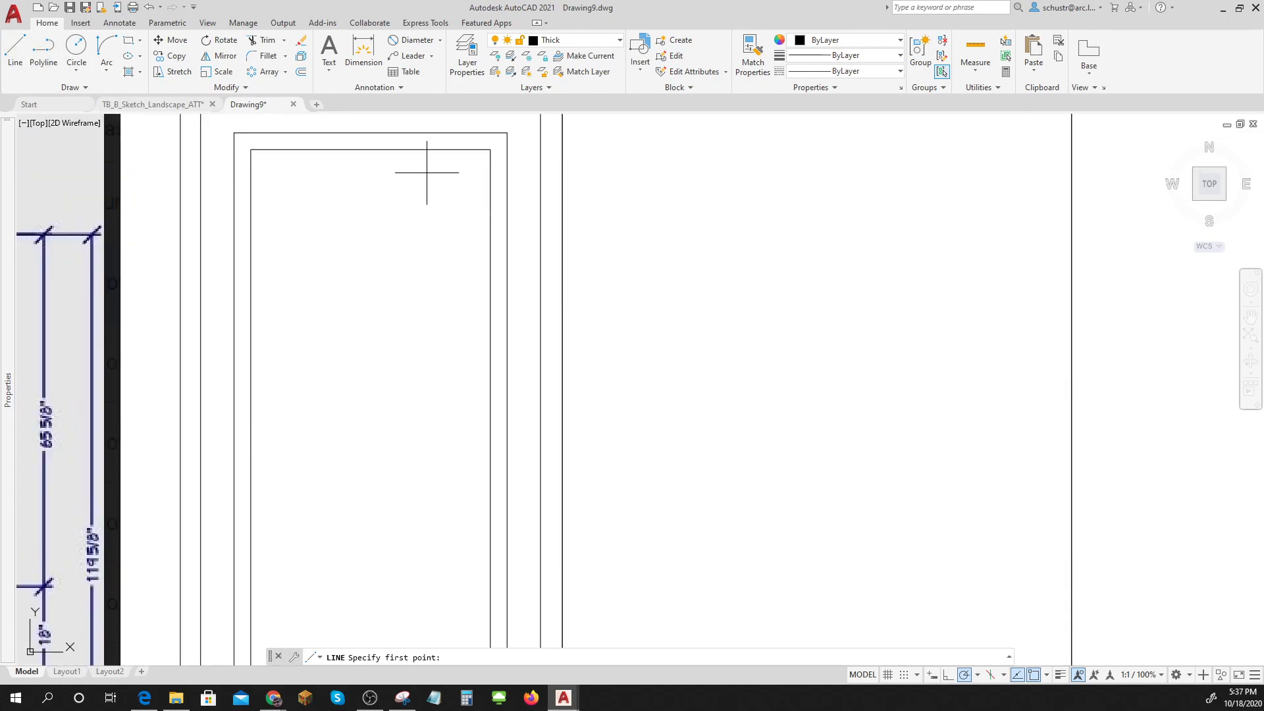
{"action": "left_click", "coordinate": [427, 173]}
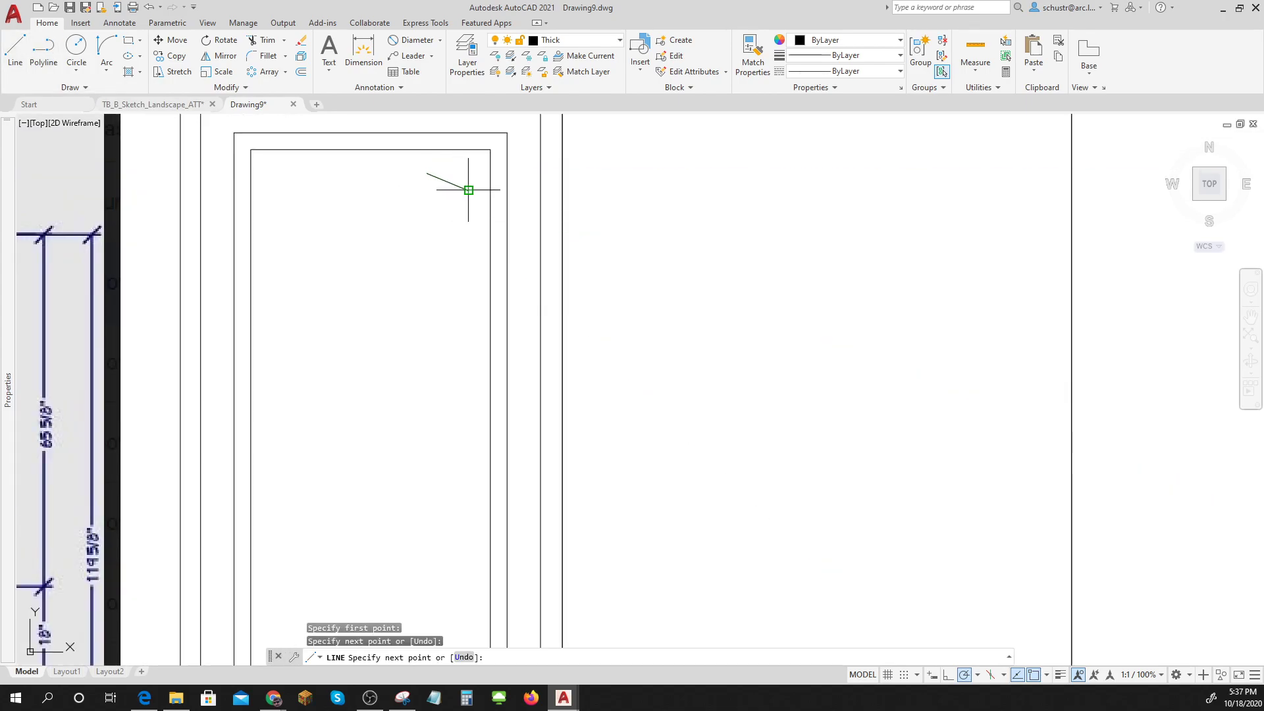
{"action": "key", "text": "Escape"}
{"action": "key", "text": "Escape"}
{"action": "key", "text": "Escape"}
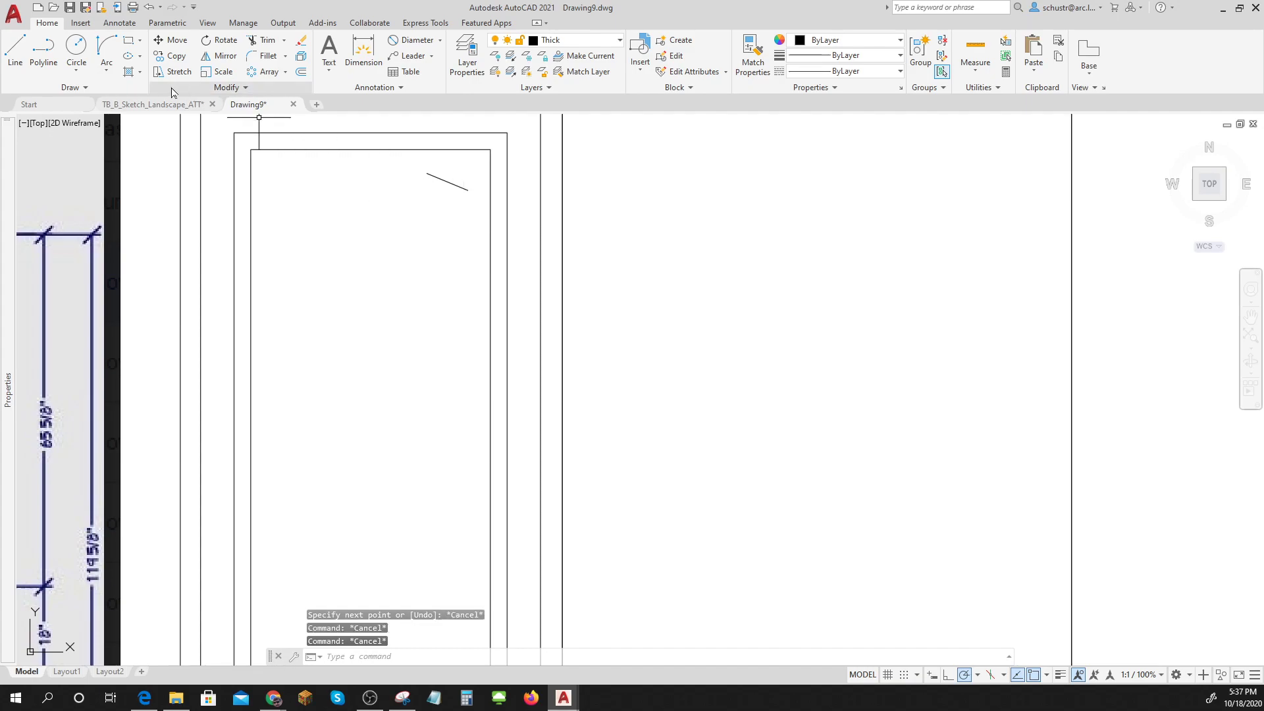
{"action": "left_click", "coordinate": [16, 49]}
{"action": "scroll", "coordinate": [385, 172], "scroll_direction": "up", "scroll_amount": 8}
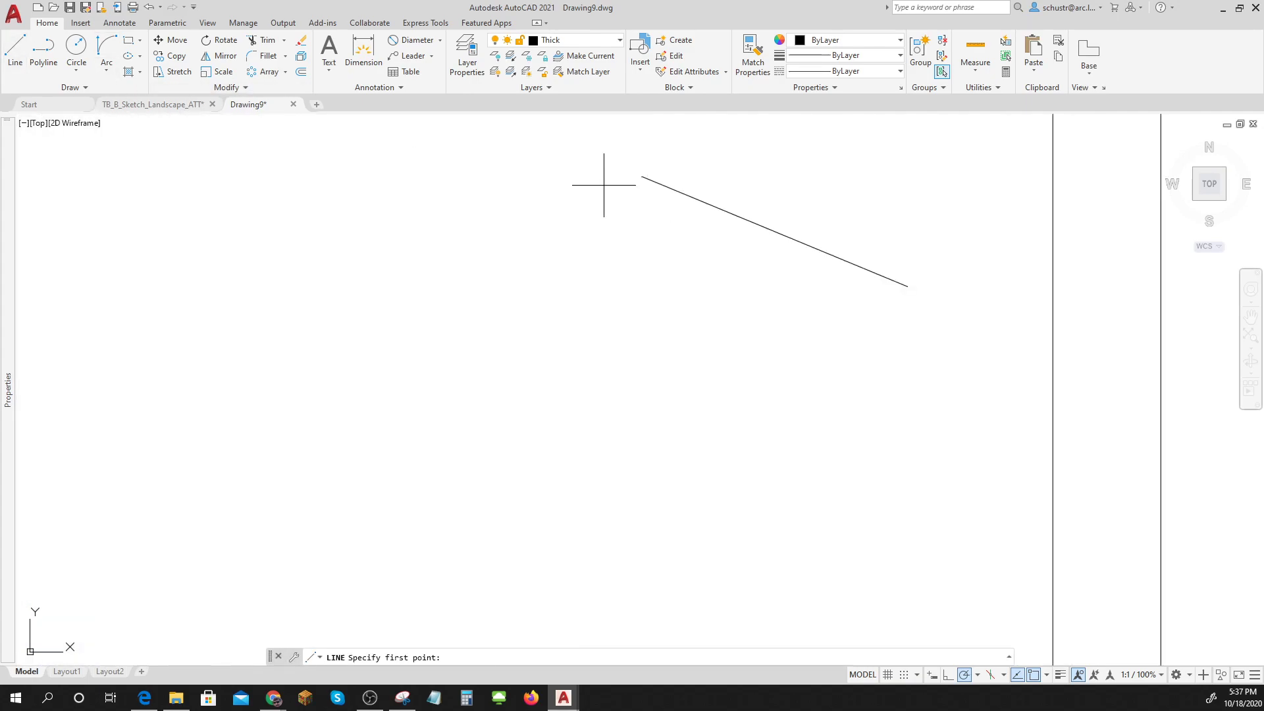
{"action": "left_click", "coordinate": [714, 170]}
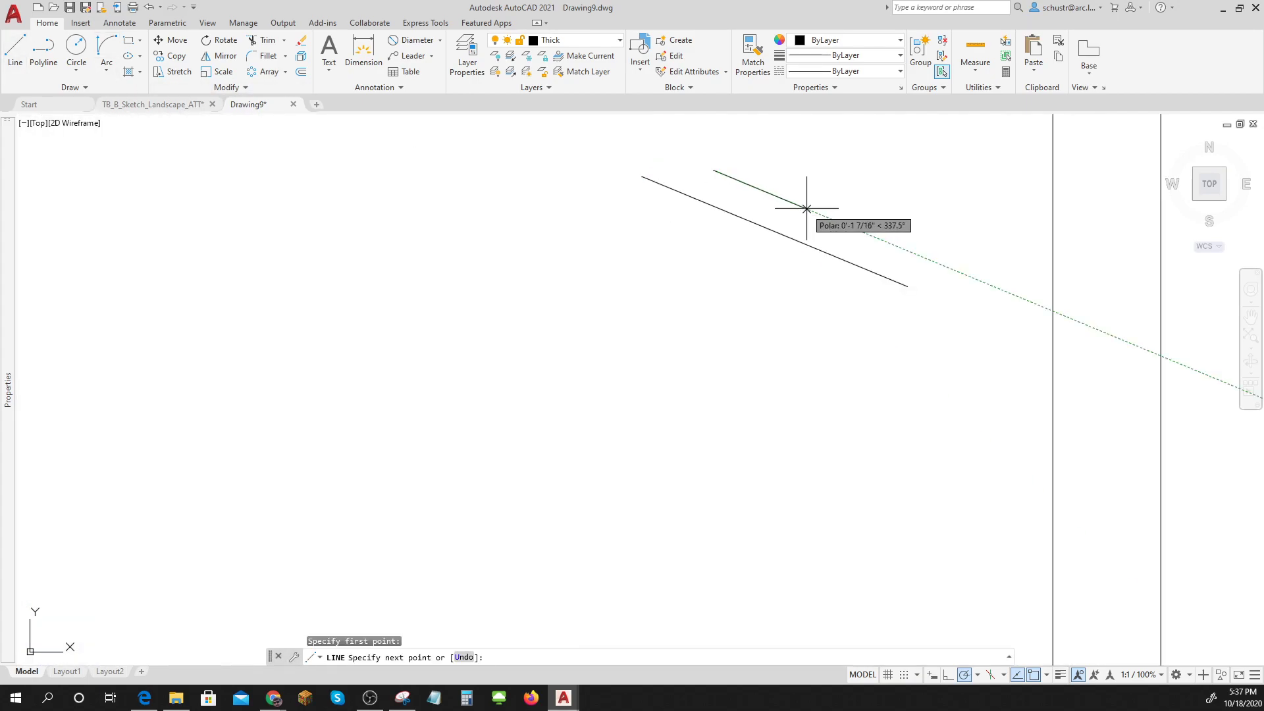
{"action": "left_click", "coordinate": [845, 224]}
{"action": "key", "text": "Return"}
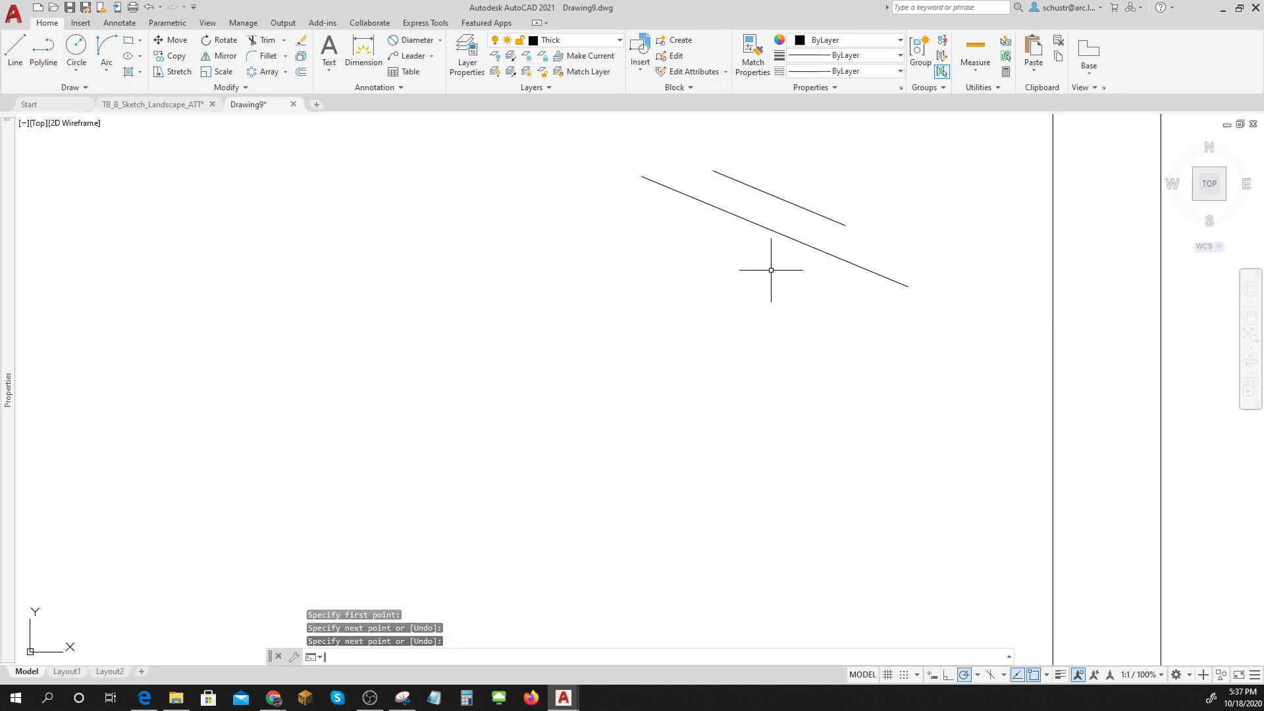
Add another parallel diagonal glass line below it, then view the whole elevation
{"action": "key", "text": "Return"}
{"action": "key", "text": "Return"}
{"action": "key", "text": "Escape"}
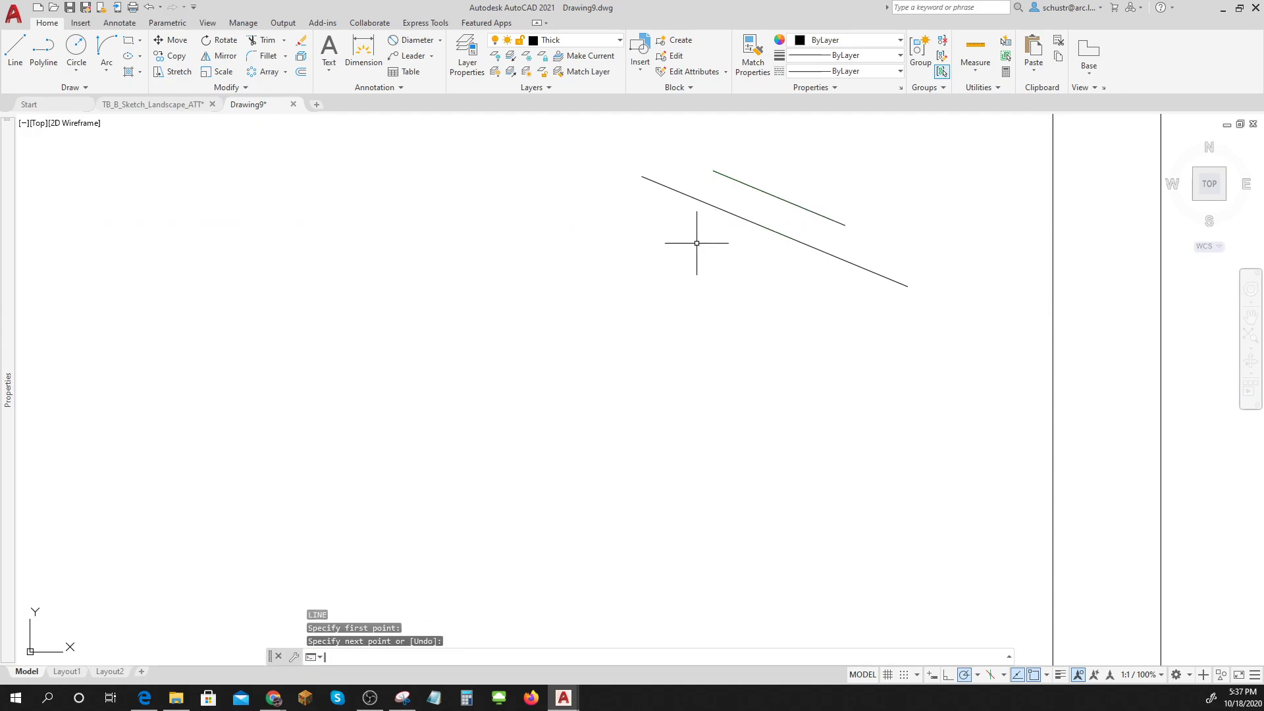
{"action": "key", "text": "Return"}
{"action": "left_click", "coordinate": [691, 225]}
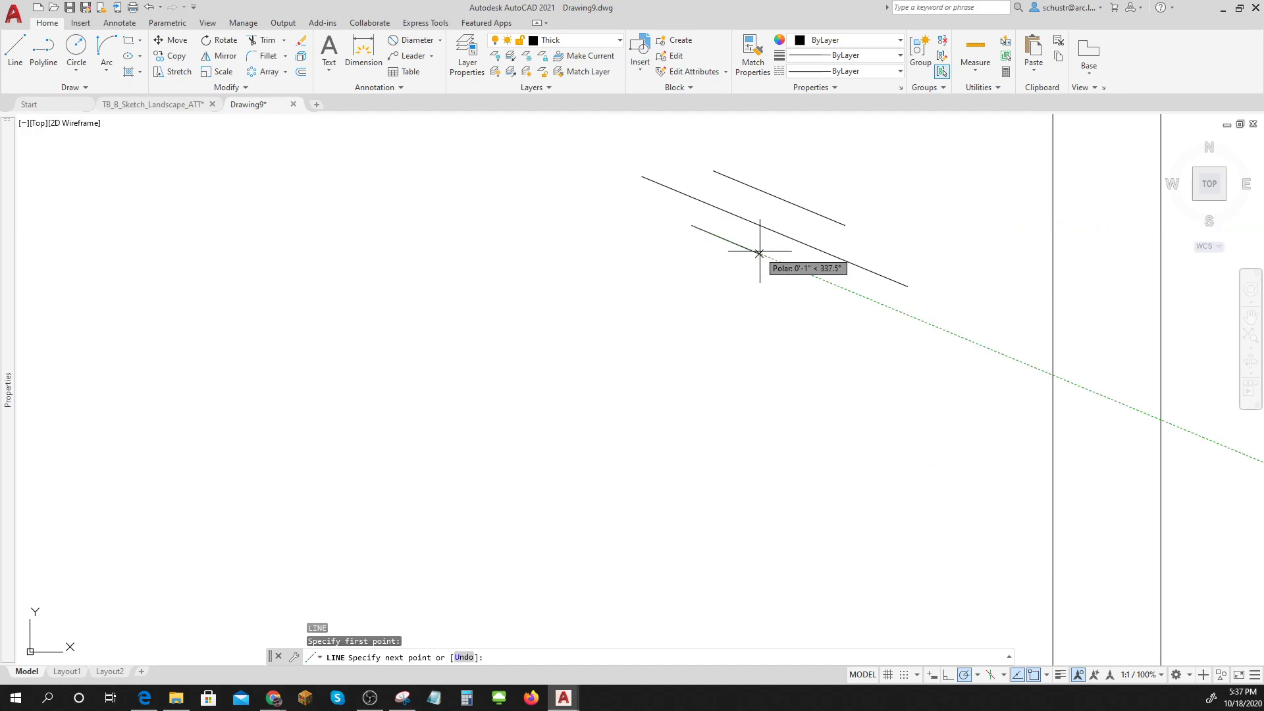
{"action": "left_click", "coordinate": [806, 273]}
{"action": "key", "text": "Return"}
{"action": "scroll", "coordinate": [804, 254], "scroll_direction": "down", "scroll_amount": 4}
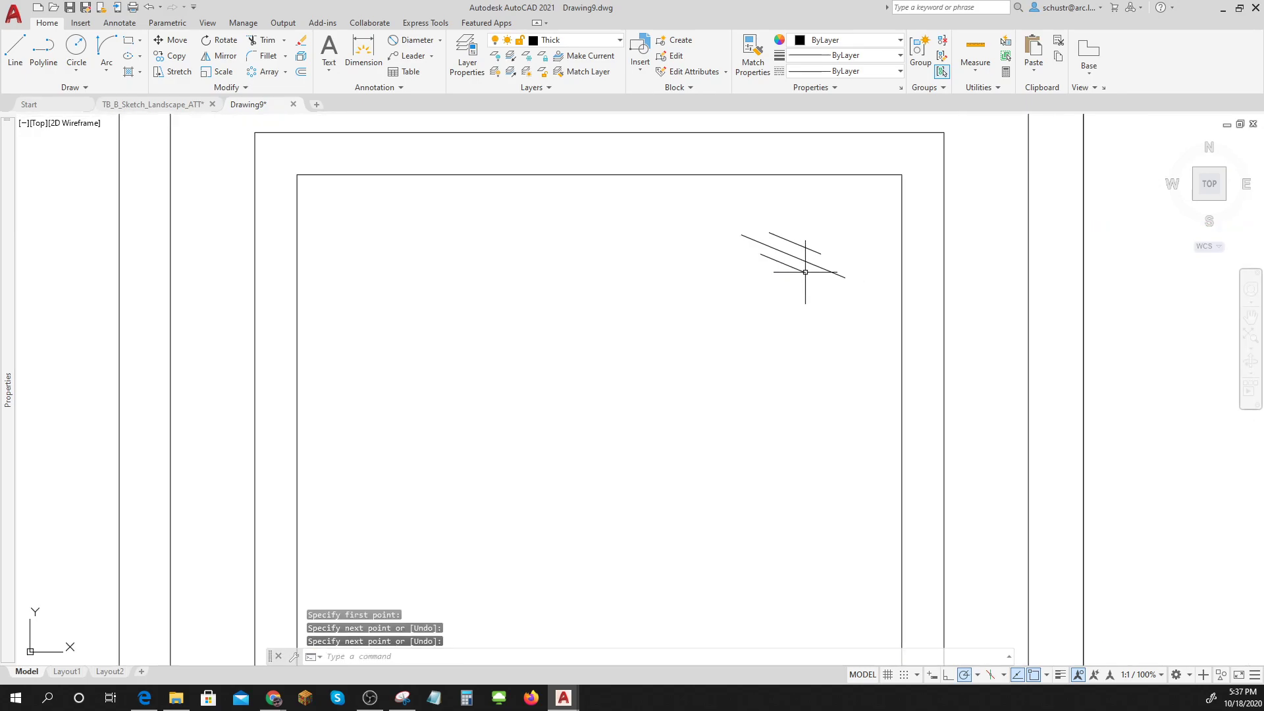
{"action": "scroll", "coordinate": [815, 349], "scroll_direction": "down", "scroll_amount": 5}
{"action": "scroll", "coordinate": [832, 421], "scroll_direction": "down", "scroll_amount": 3}
{"action": "mouse_move", "coordinate": [836, 429]}
{"action": "middle_mouse_down"}
{"action": "mouse_move", "coordinate": [740, 386]}
{"action": "mouse_move", "coordinate": [542, 381]}
{"action": "middle_mouse_up"}
{"action": "scroll", "coordinate": [784, 395], "scroll_direction": "down", "scroll_amount": 2}
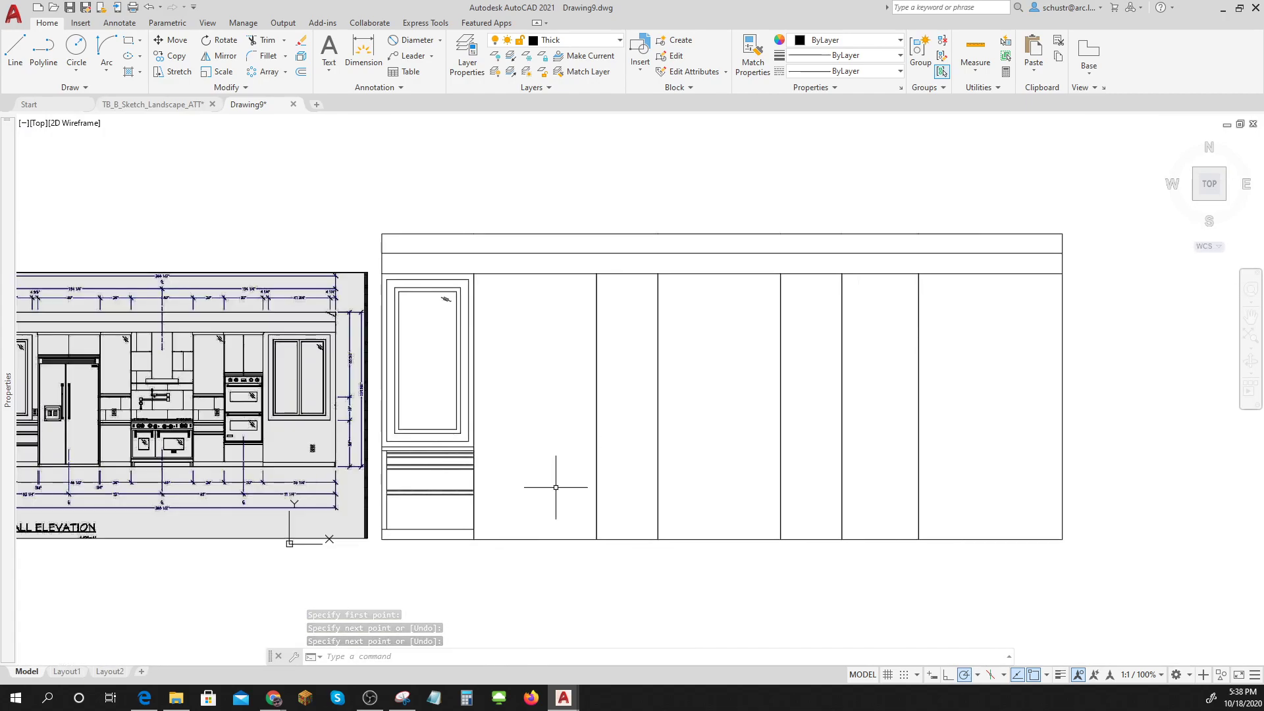